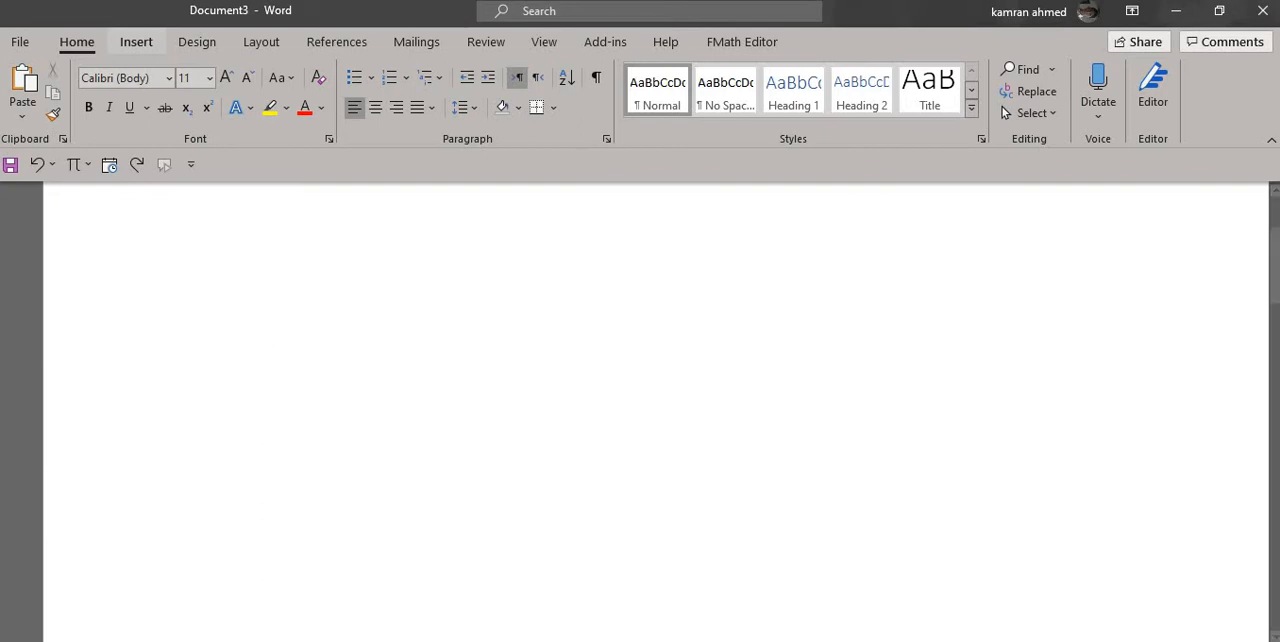
# Draw a single-headed arrow line about 2.6" wide and 0.19" high across the page, pointing right
pyautogui.click(136, 42)
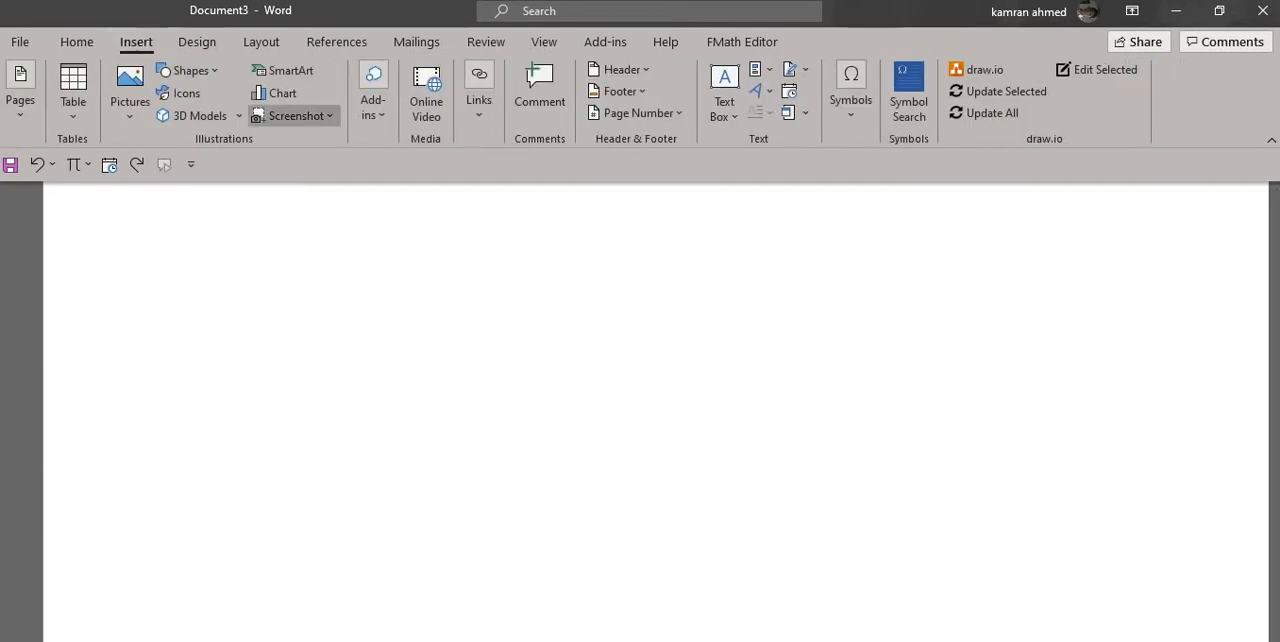
pyautogui.click(188, 70)
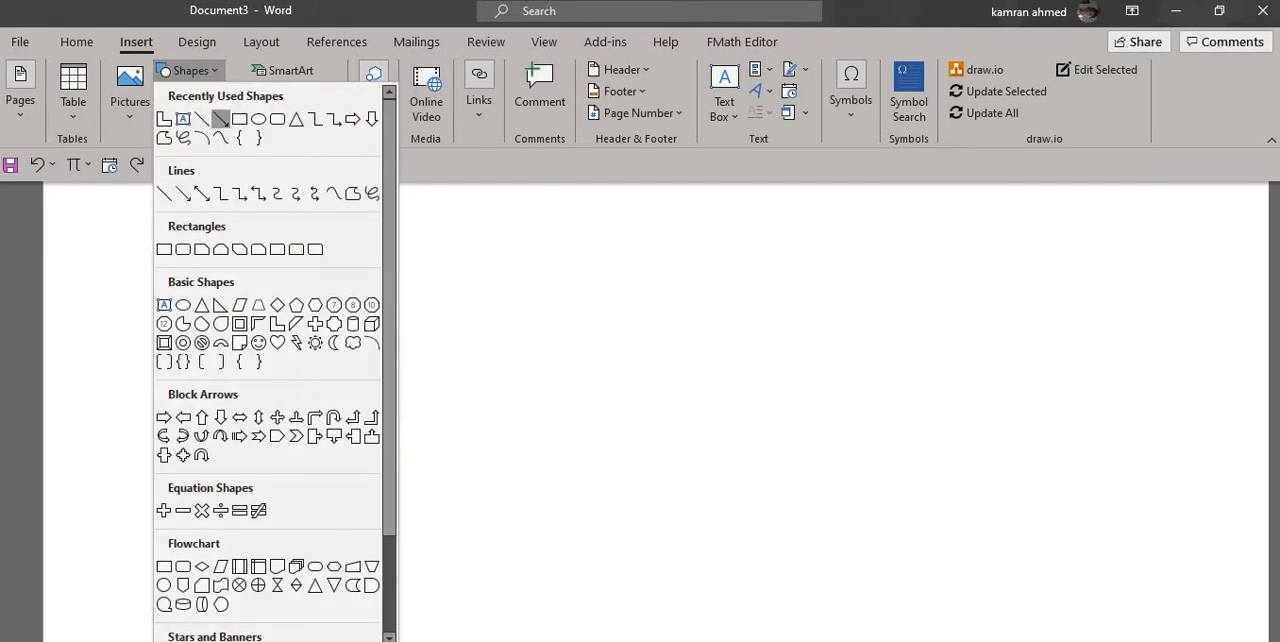
pyautogui.click(221, 119)
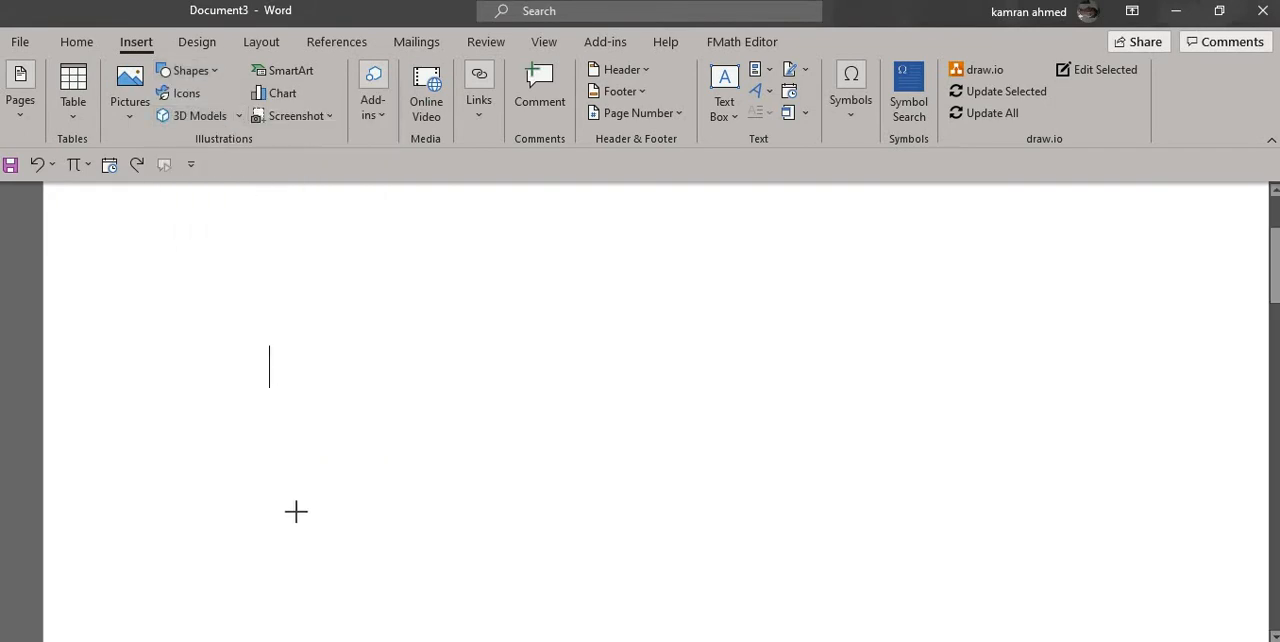
pyautogui.moveTo(251, 521)
pyautogui.mouseDown()
pyautogui.moveTo(651, 559)
pyautogui.moveTo(831, 519)
pyautogui.moveTo(818, 499)
pyautogui.mouseUp()
pyautogui.moveTo(813, 453); pyautogui.dragTo(838, 480)
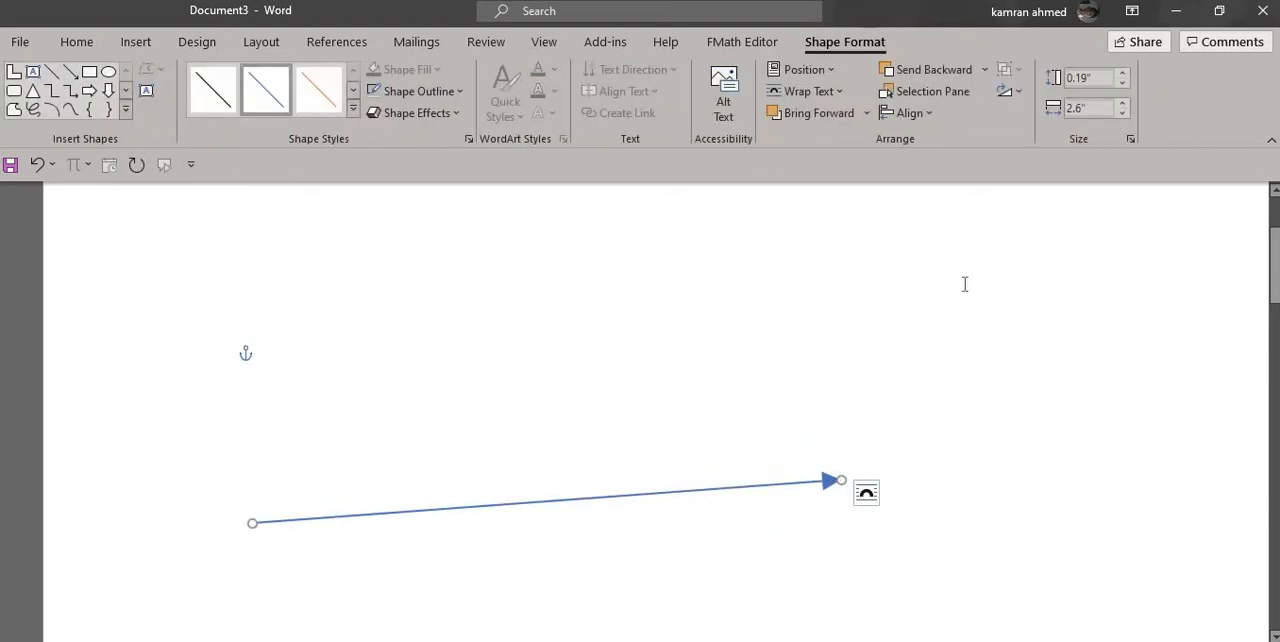
# Level the arrow by setting its height to 0" and set its width to 3"
pyautogui.click(1122, 83)
pyautogui.click(1122, 84)
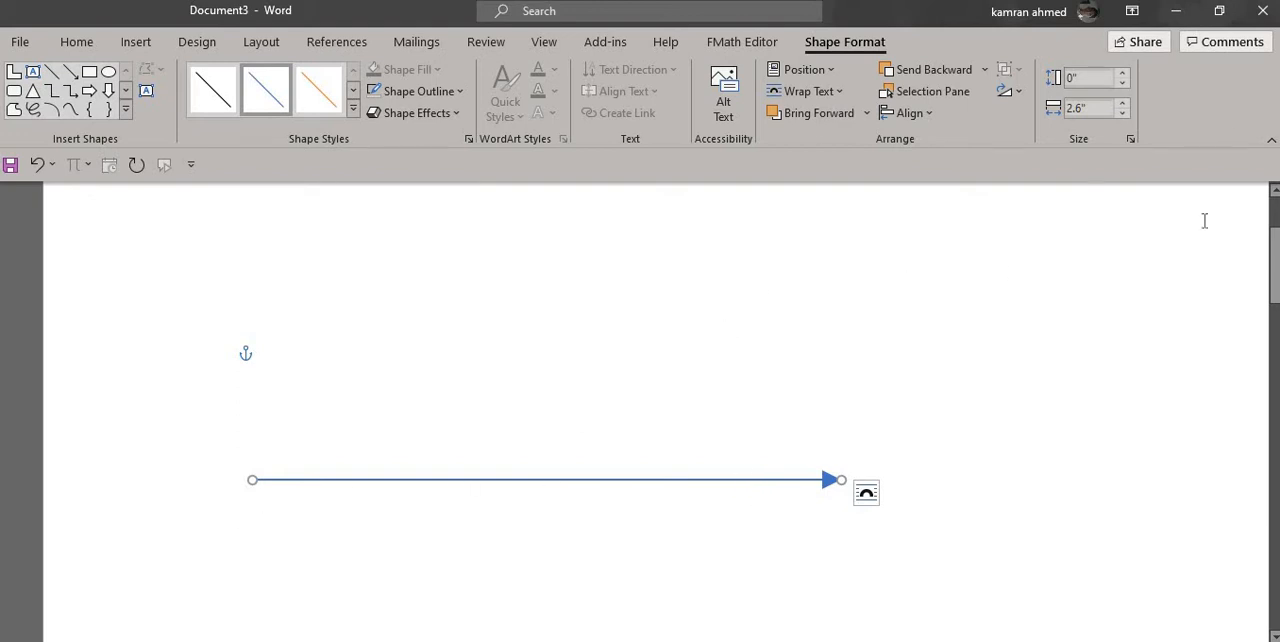
pyautogui.click(1123, 113)
pyautogui.click(1123, 113)
pyautogui.click(1123, 113)
pyautogui.click(1123, 113)
pyautogui.click(1123, 113)
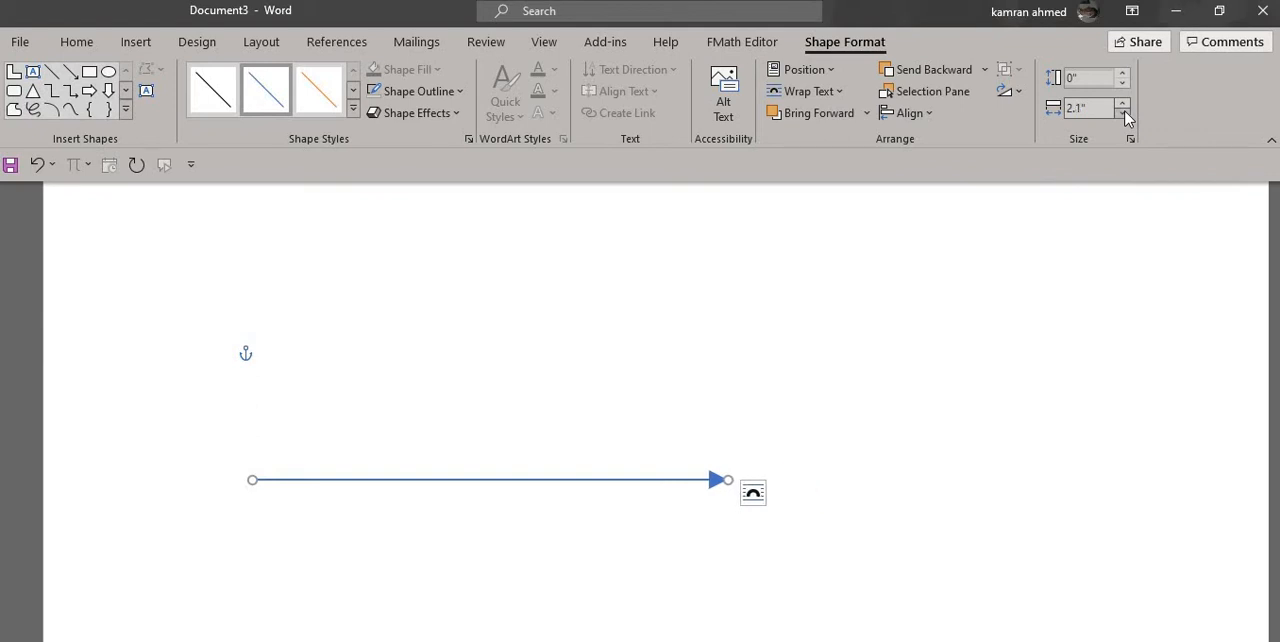
pyautogui.click(1123, 113)
pyautogui.click(1123, 104)
pyautogui.click(1123, 104)
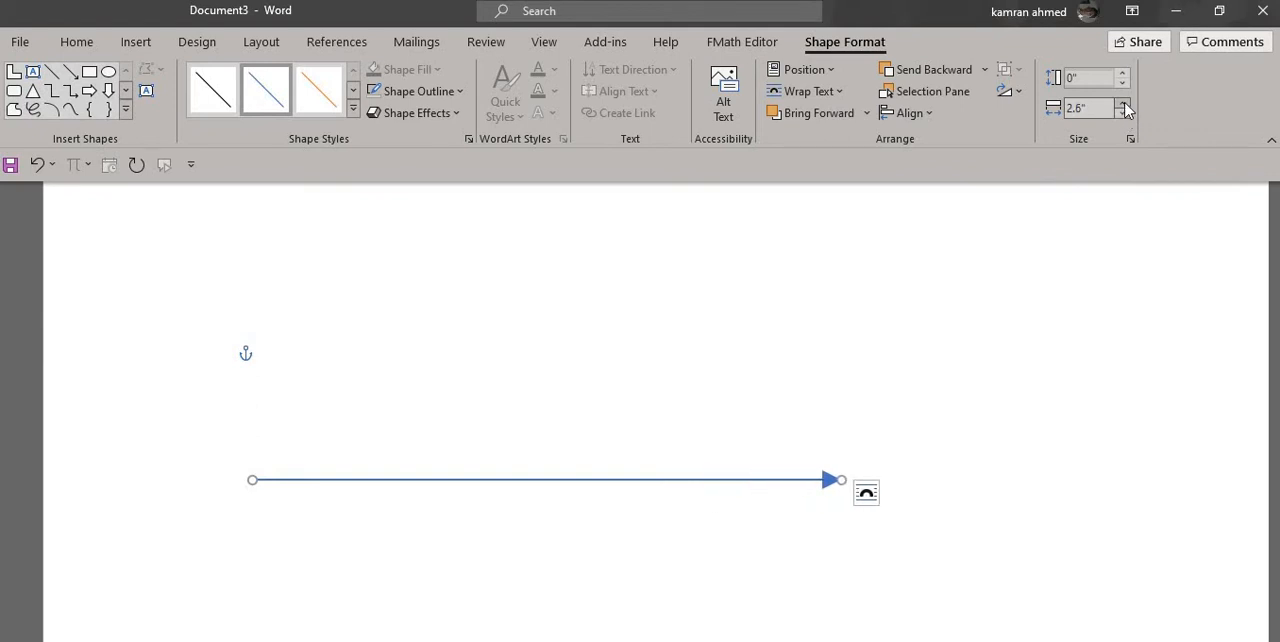
pyautogui.click(1123, 104)
pyautogui.click(1123, 104)
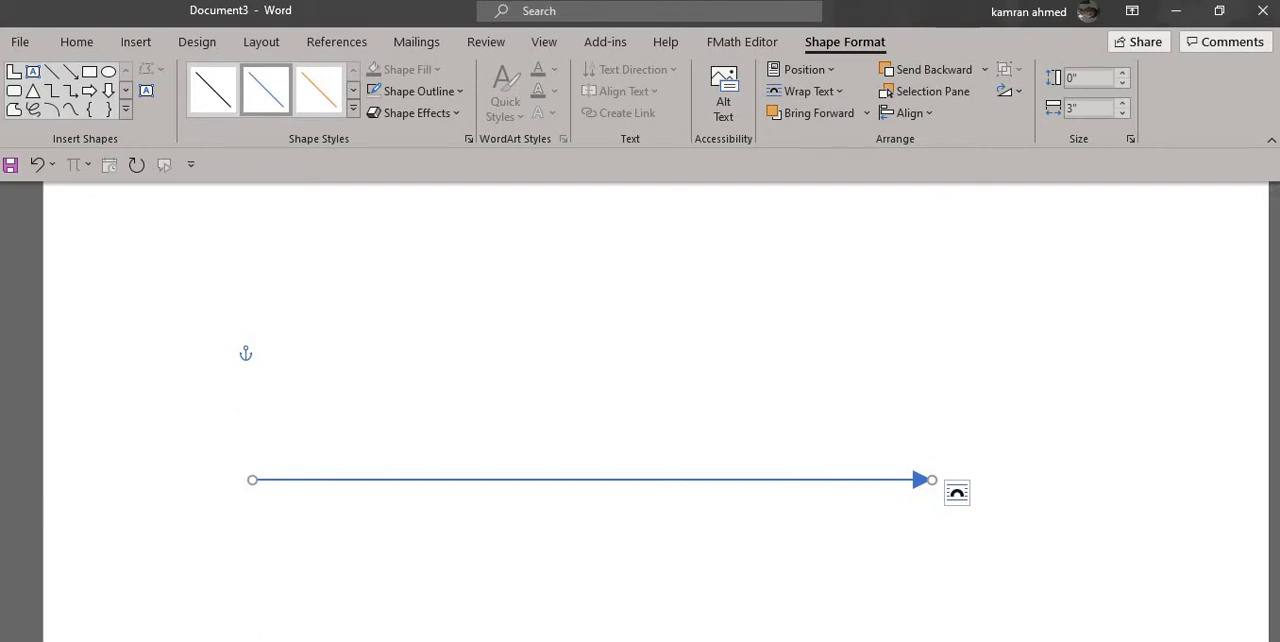
# Move the horizontal arrow down and to the right, towards the middle of the page
pyautogui.scroll(-8, 640, 410)
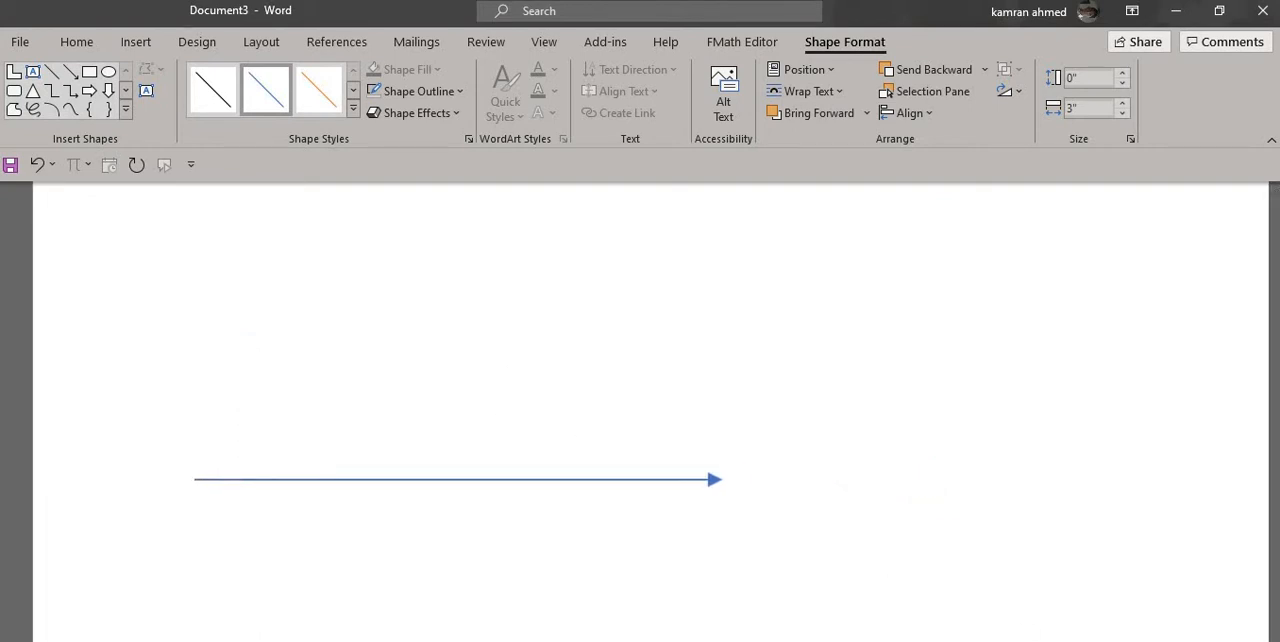
pyautogui.scroll(-3, 223, 363)
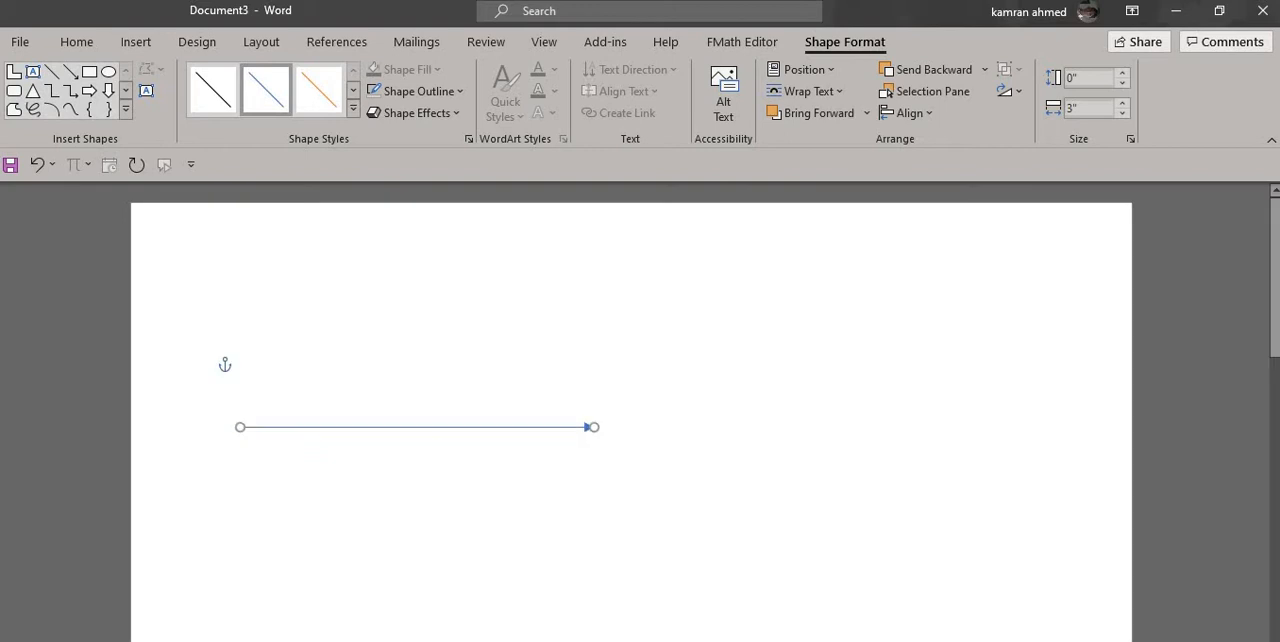
pyautogui.scroll(-1, 640, 410)
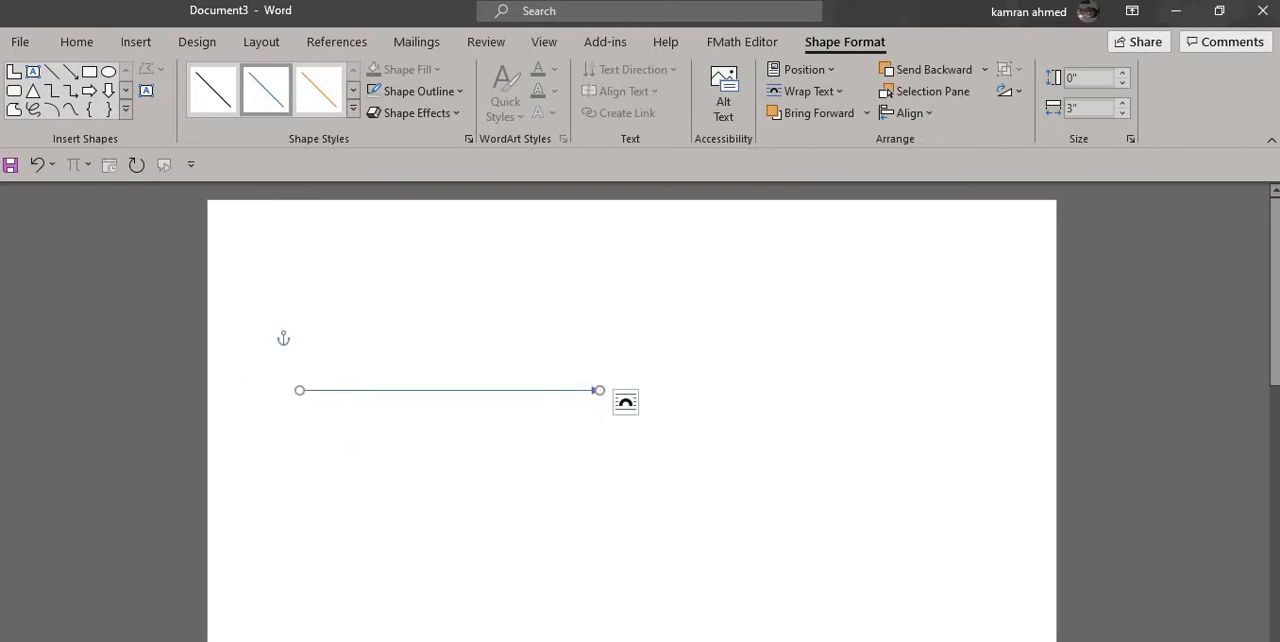
pyautogui.scroll(-1, 718, 463)
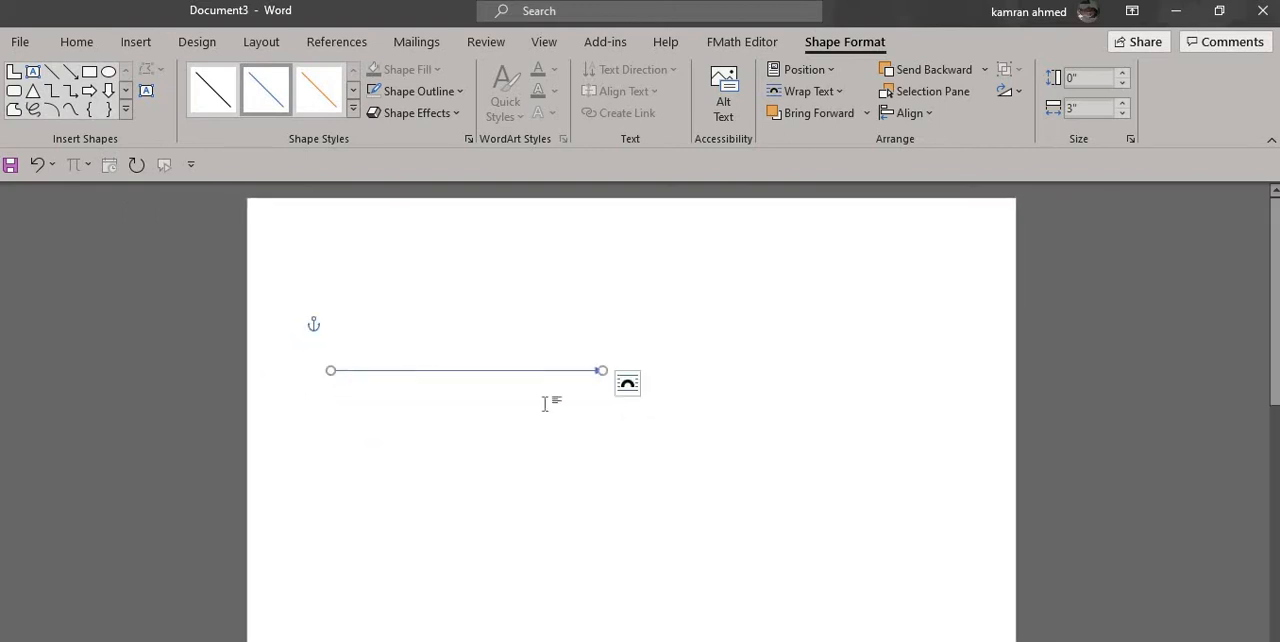
pyautogui.moveTo(457, 372); pyautogui.dragTo(609, 497)
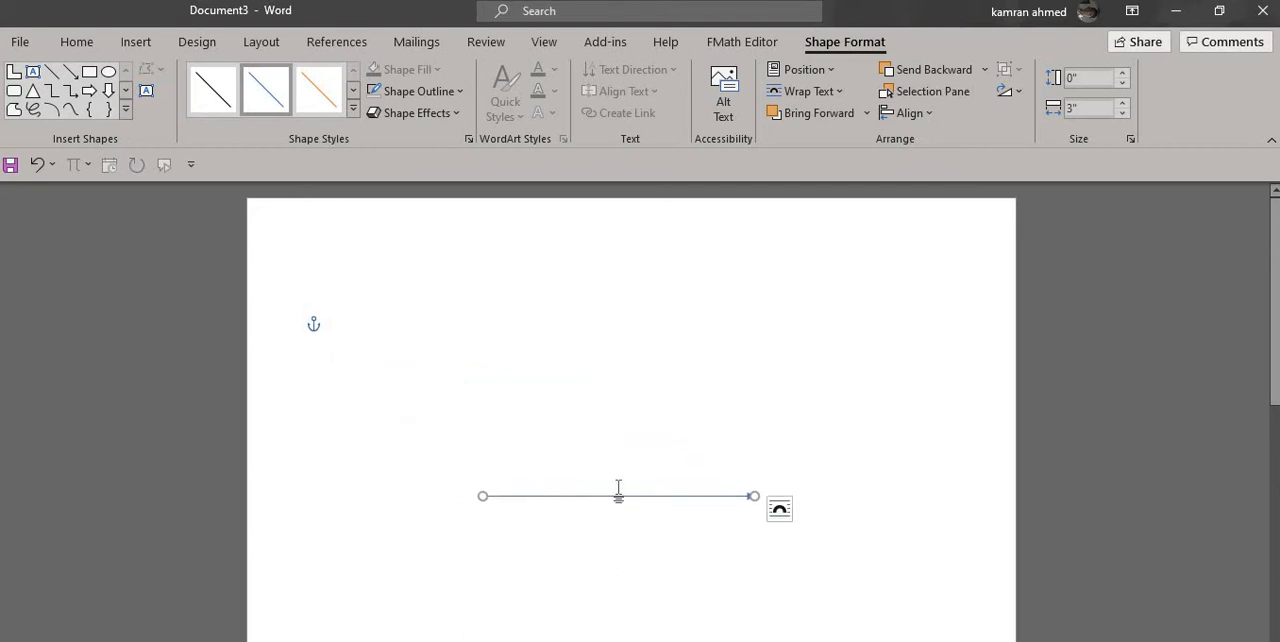
# Apply the thickest black line theme style to the horizontal arrow
pyautogui.click(352, 108)
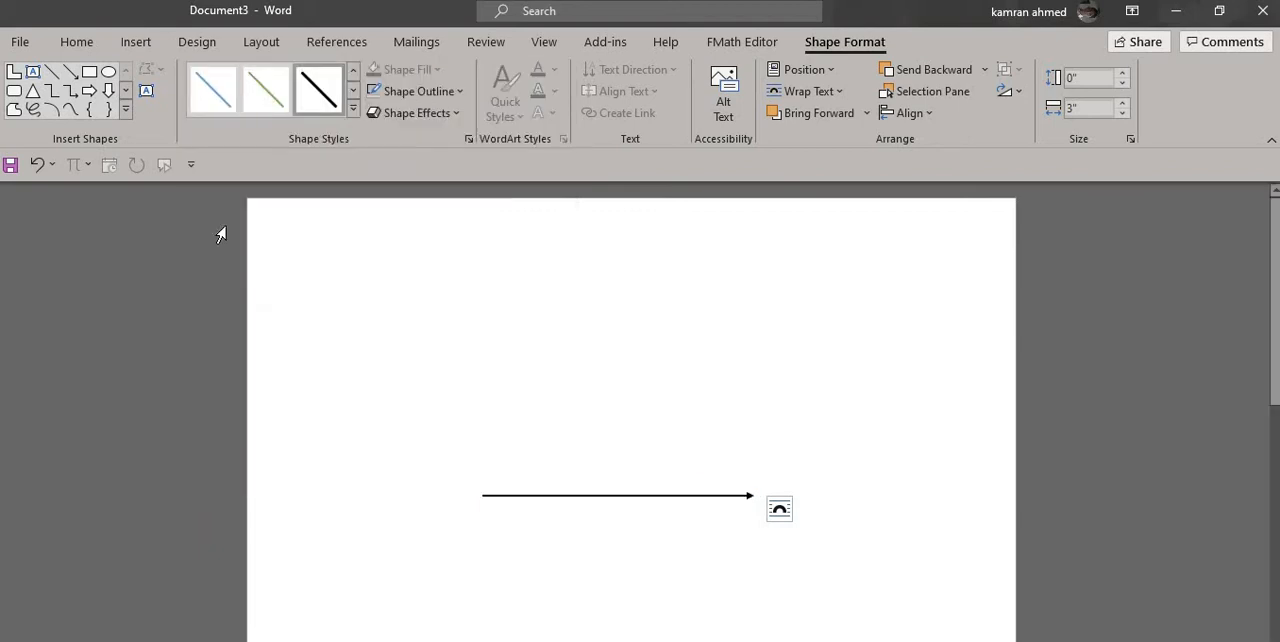
pyautogui.click(228, 233)
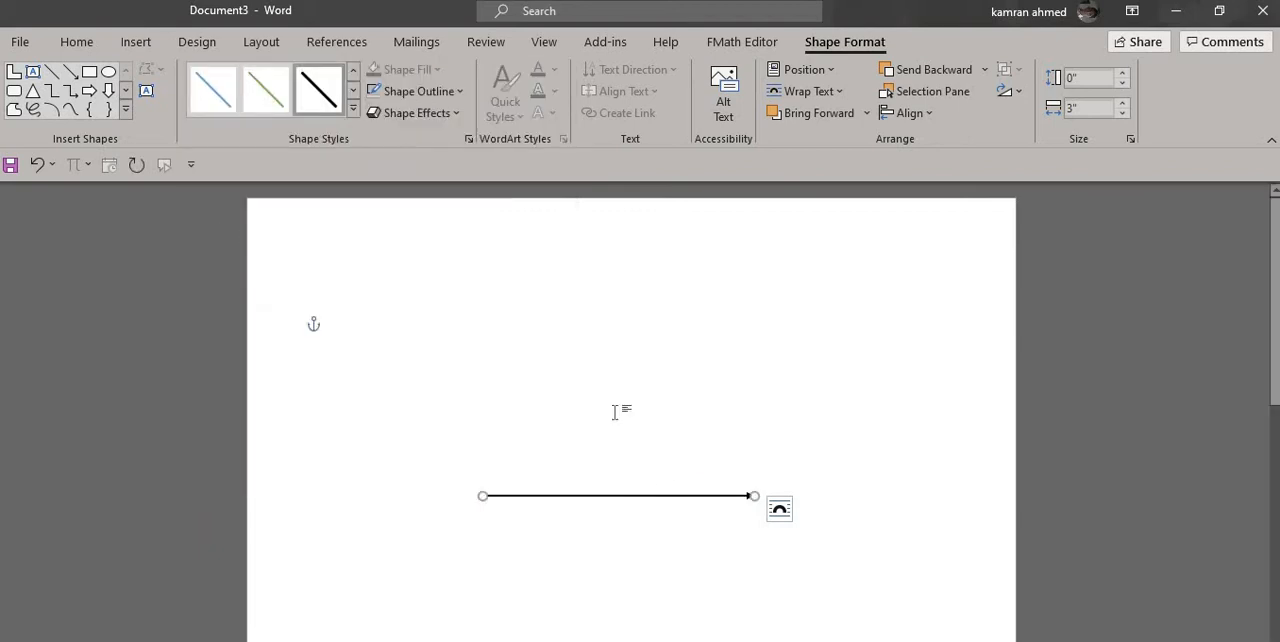
pyautogui.click(353, 112)
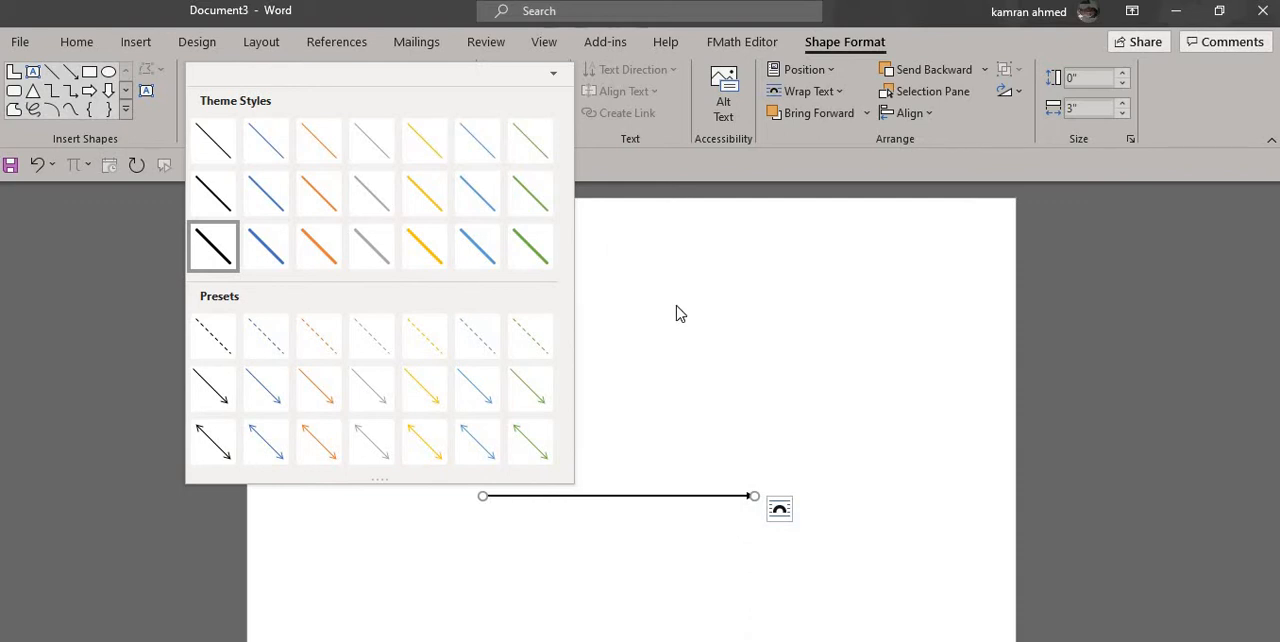
pyautogui.click(620, 300)
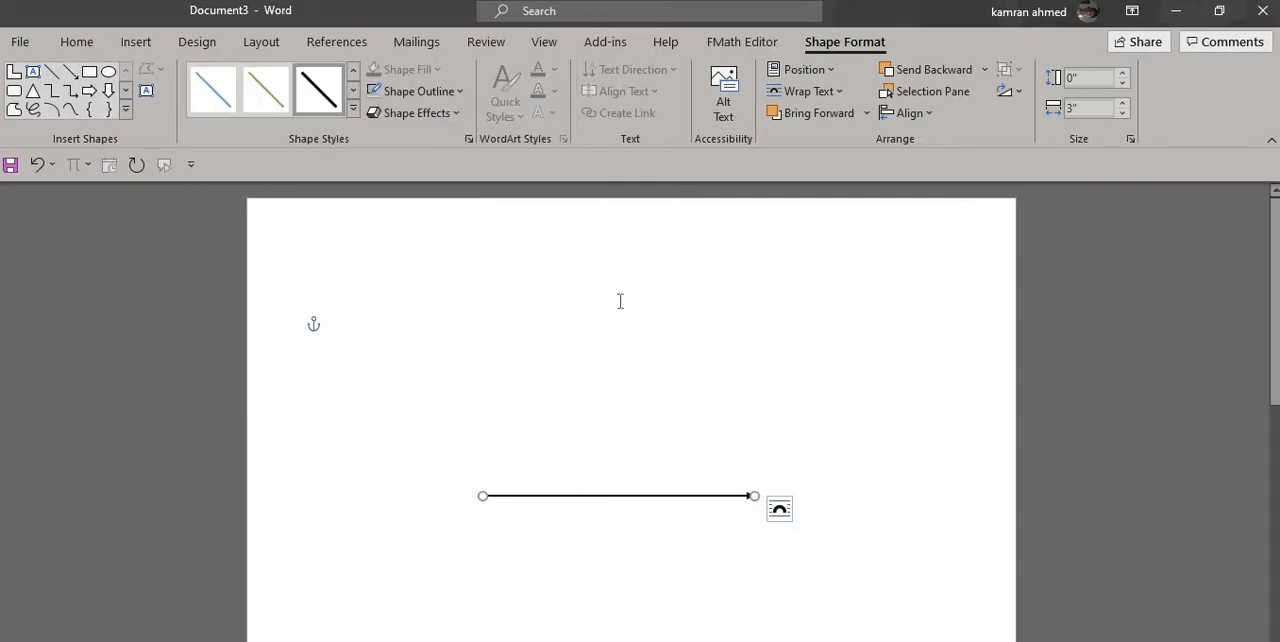
pyautogui.click(68, 73)
pyautogui.moveTo(483, 495); pyautogui.dragTo(483, 258)
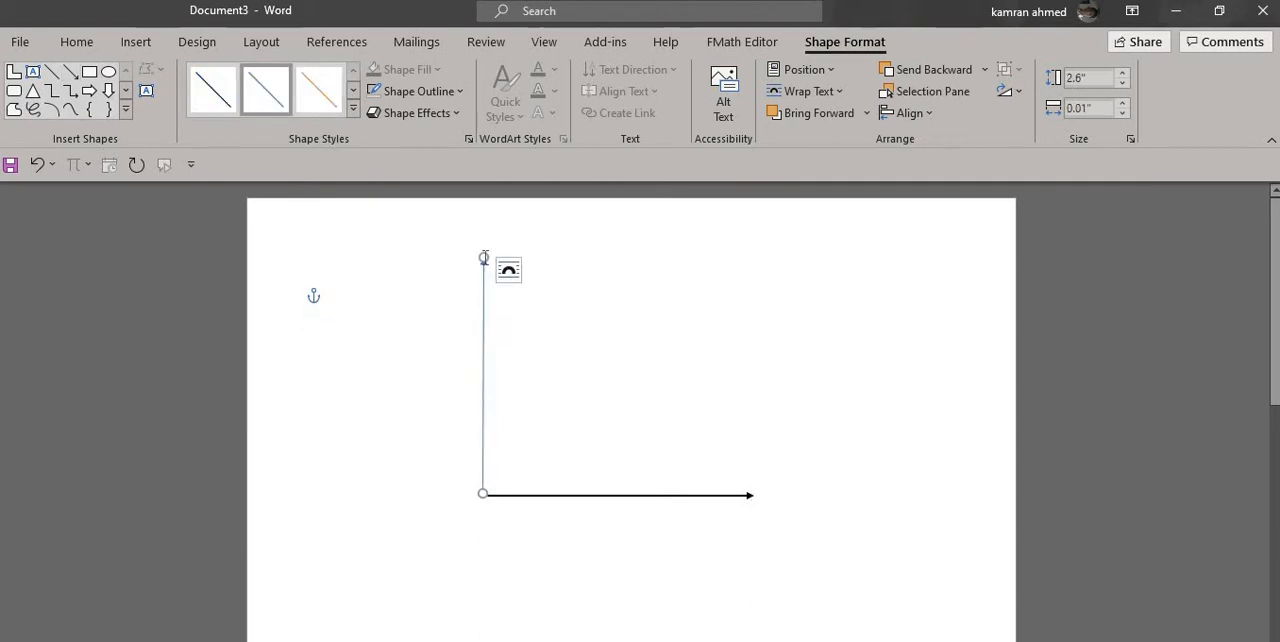
pyautogui.press('Delete')
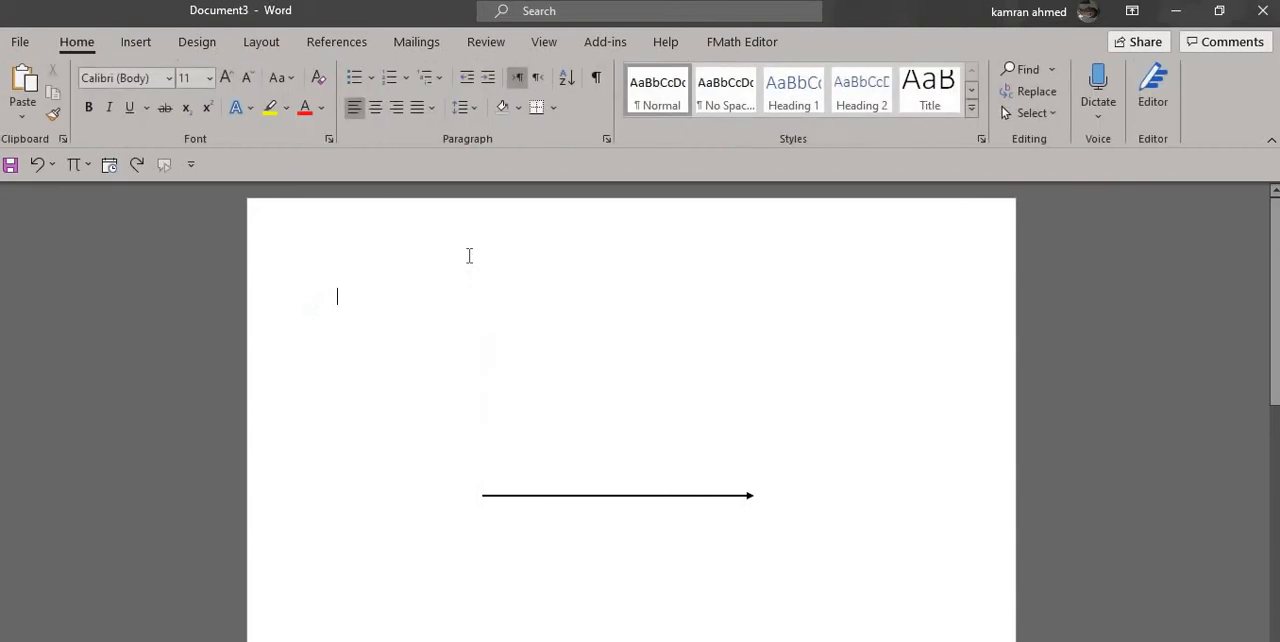
# Draw a vertical double-headed arrow about 3.28" tall across the horizontal arrow's tail and straighten it with a width of 0"
pyautogui.click(136, 42)
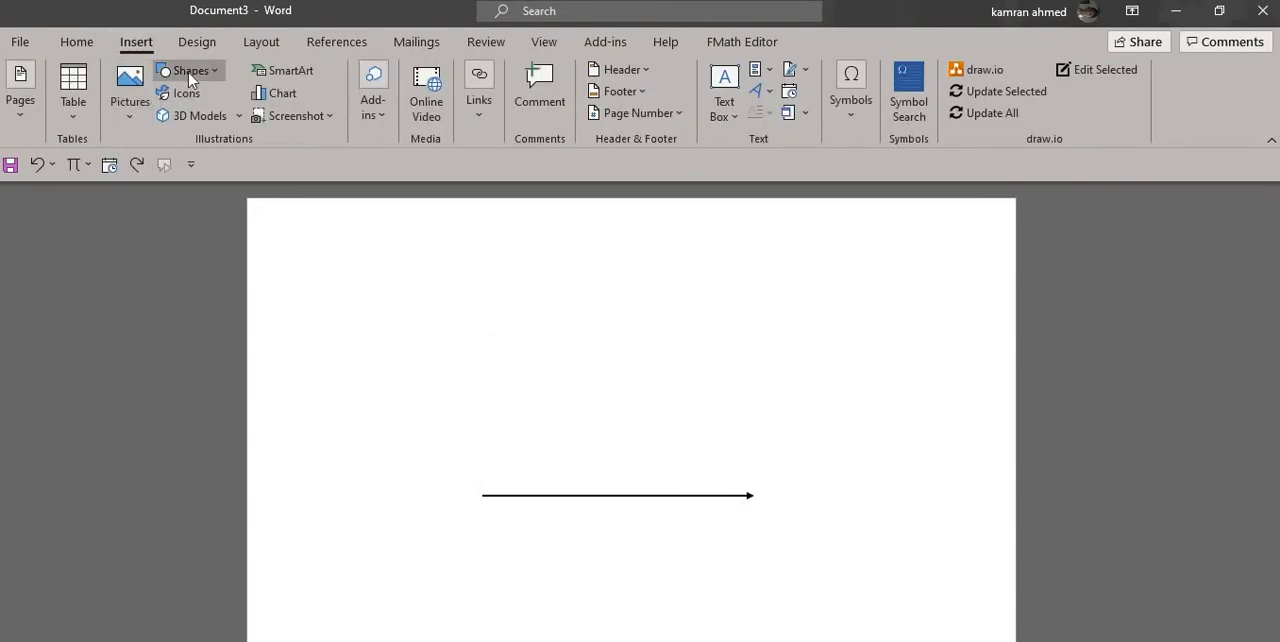
pyautogui.click(189, 74)
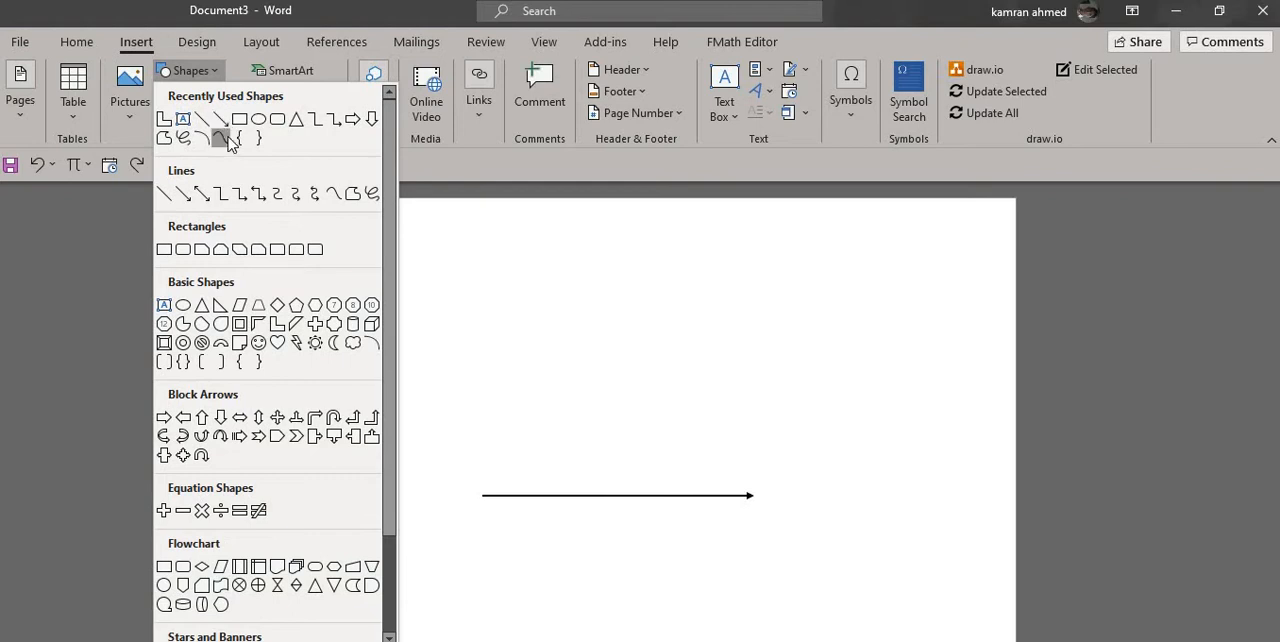
pyautogui.click(192, 199)
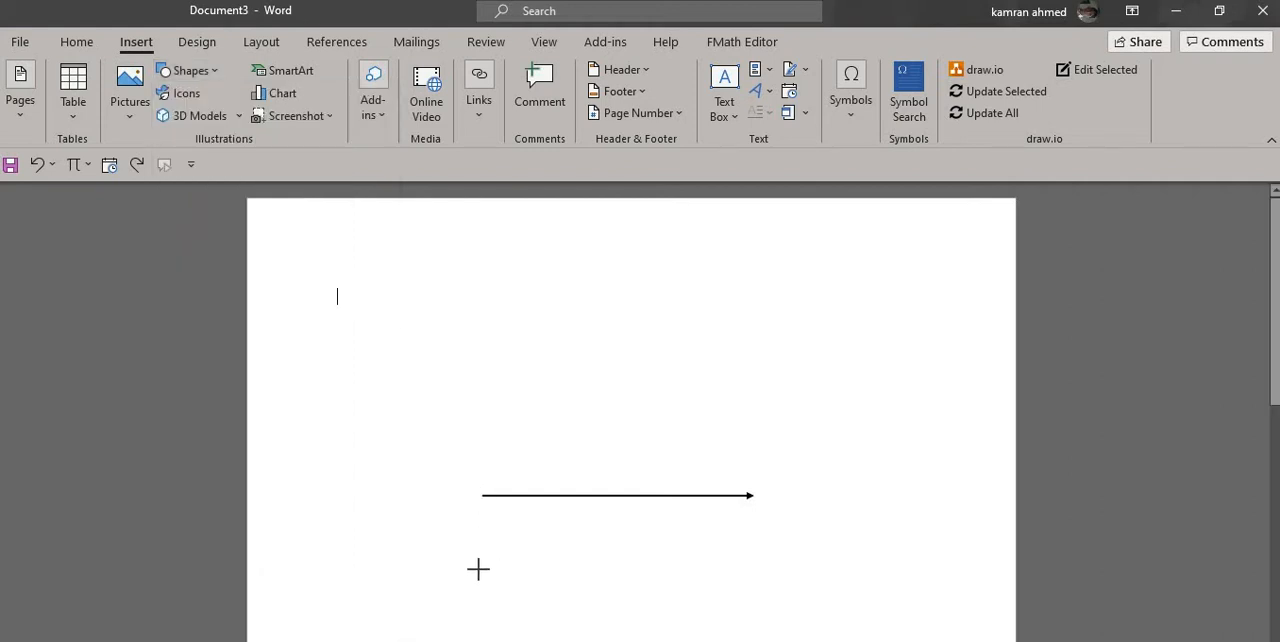
pyautogui.moveTo(478, 579); pyautogui.dragTo(482, 283)
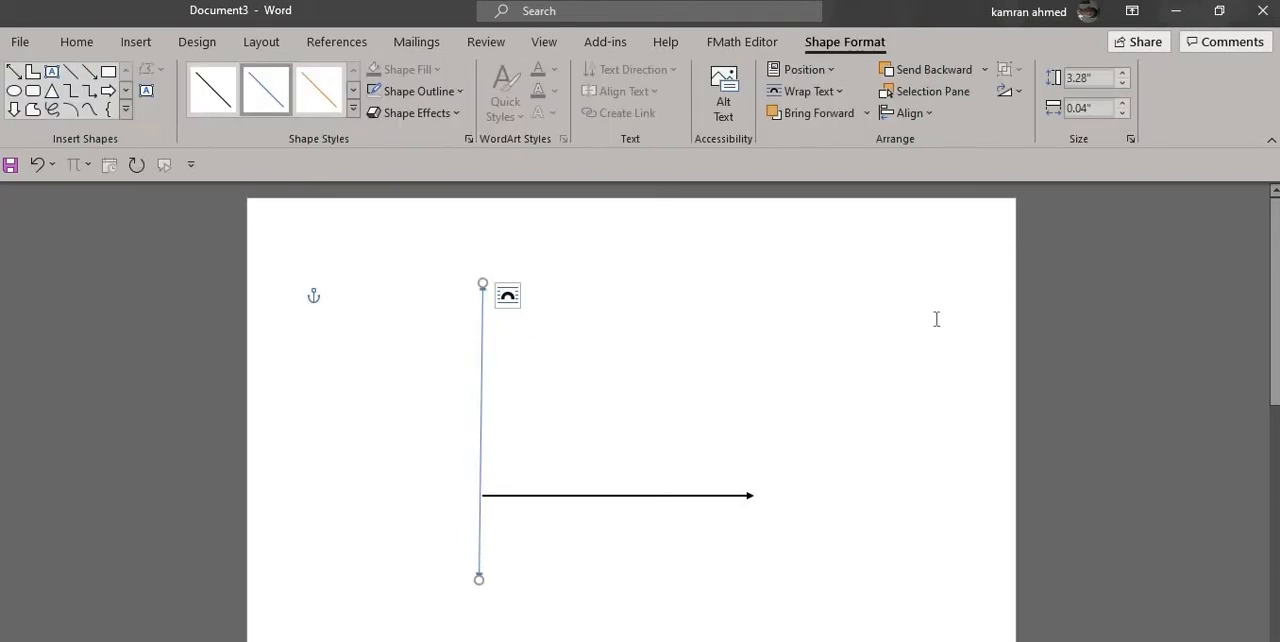
pyautogui.click(1124, 113)
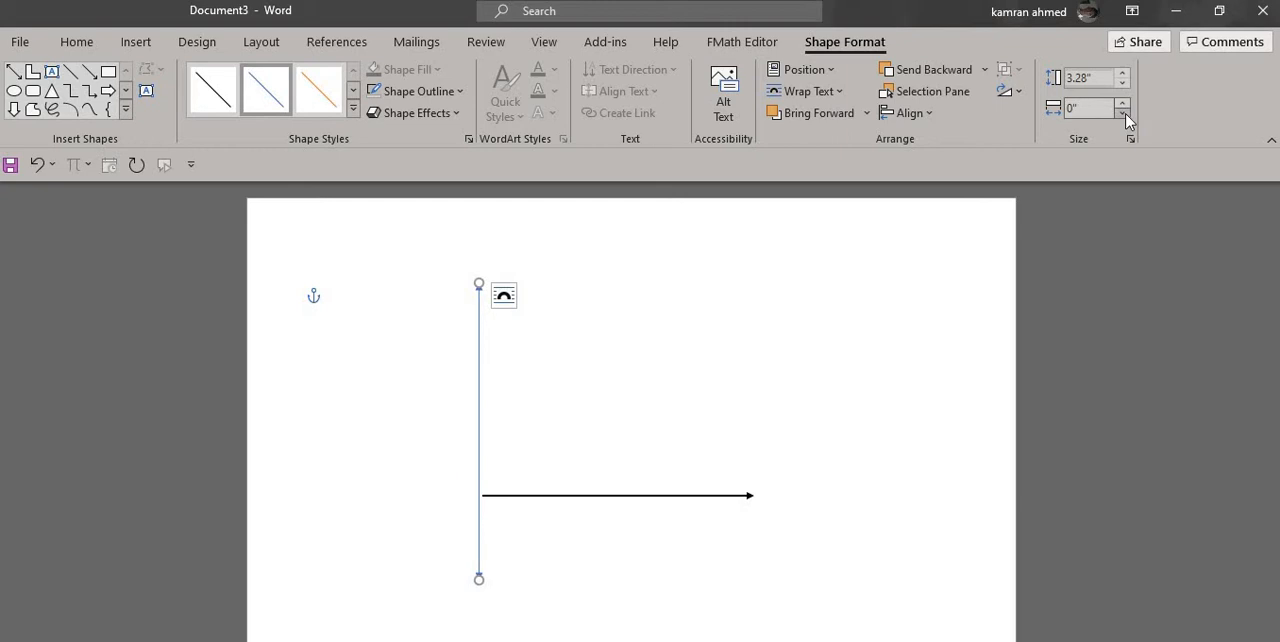
# Apply the thickest black line theme style to the vertical arrow and align it with the horizontal arrow's tail
pyautogui.click(353, 107)
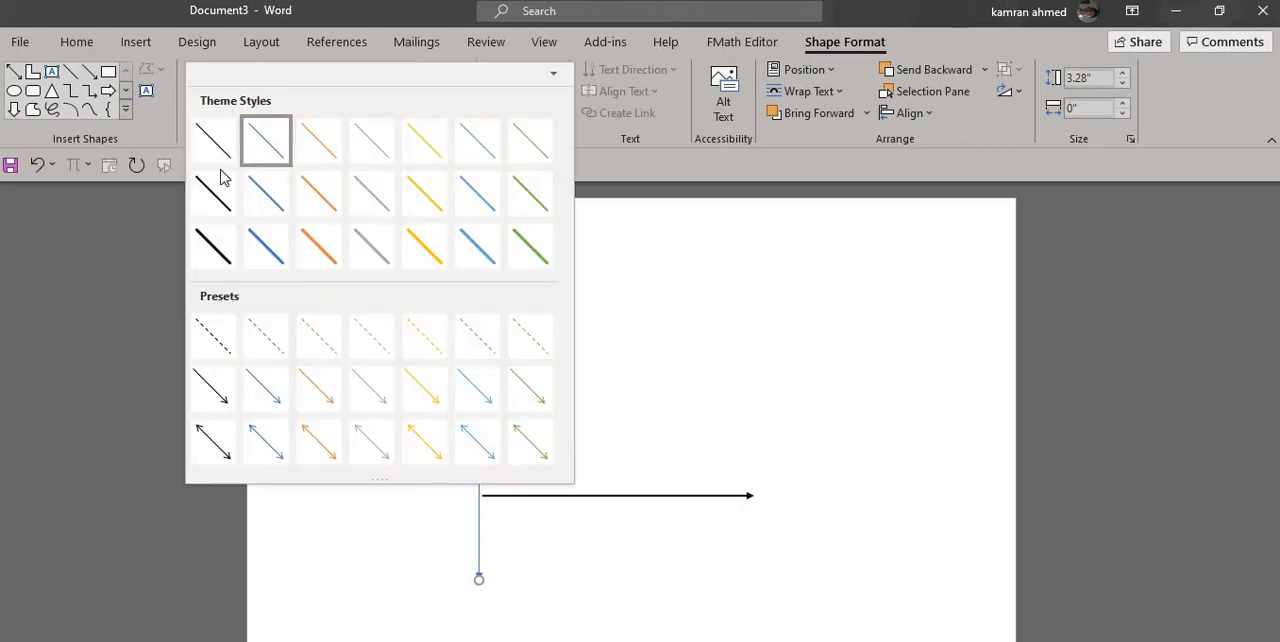
pyautogui.click(213, 250)
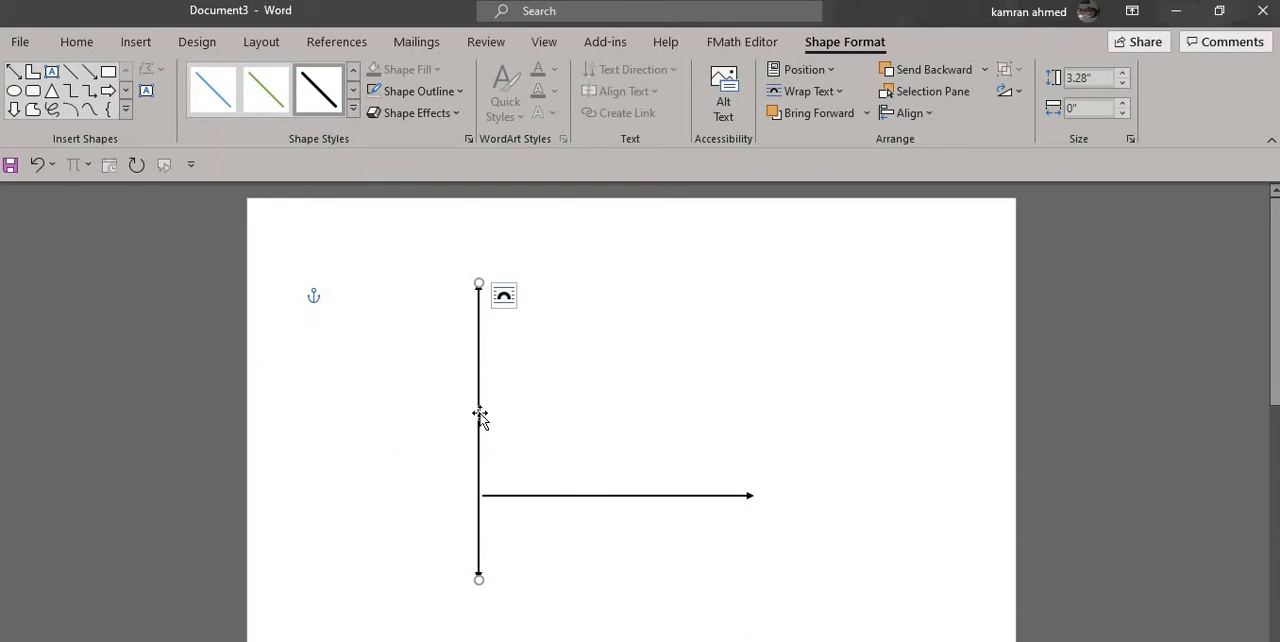
pyautogui.moveTo(480, 412); pyautogui.dragTo(482, 413)
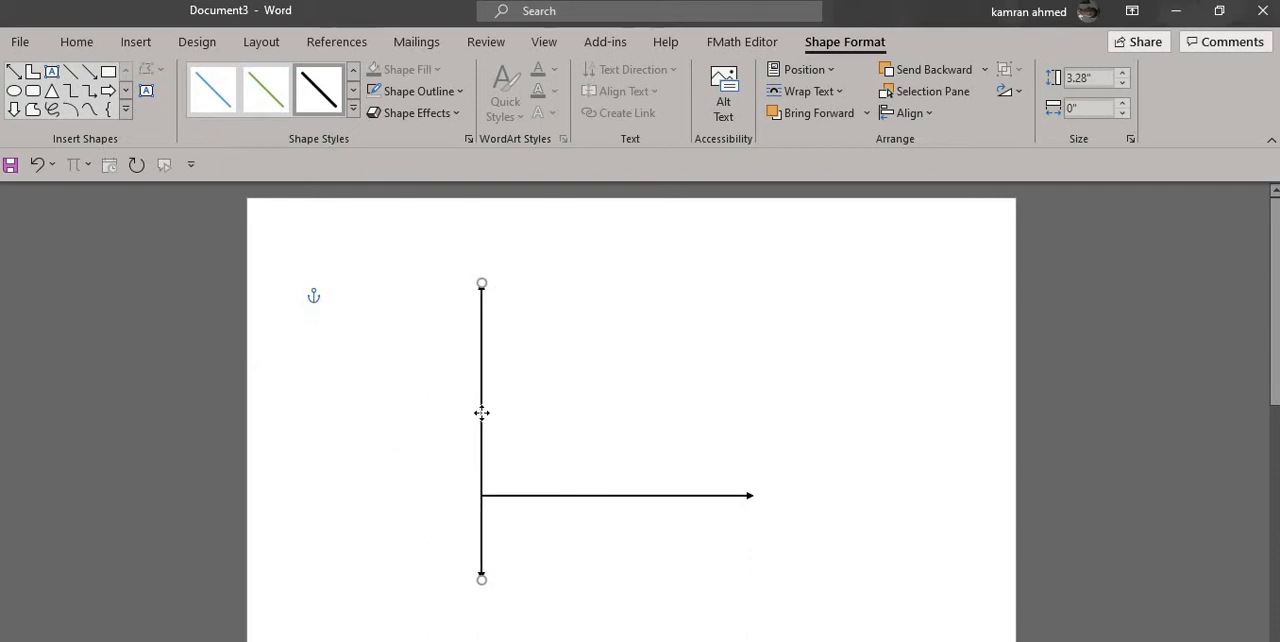
pyautogui.click(604, 414)
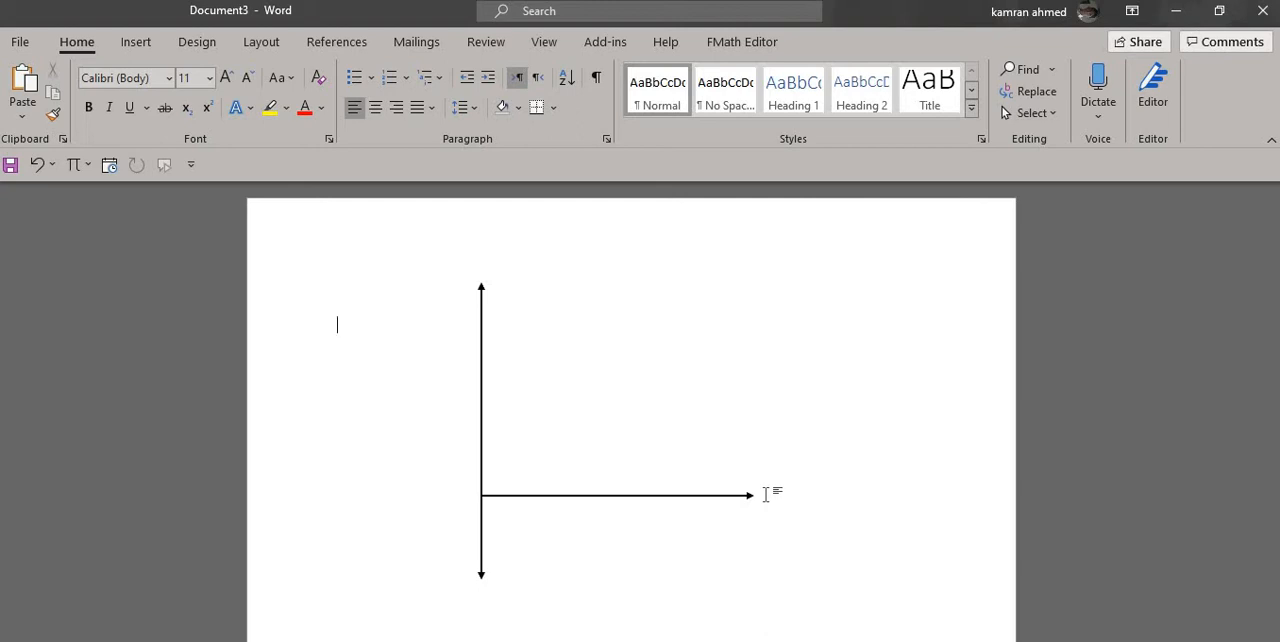
# Draw a thin rectangle about 2.63" wide and 0.19" high on top of the horizontal arrow, starting at the vertical arrow
pyautogui.click(137, 42)
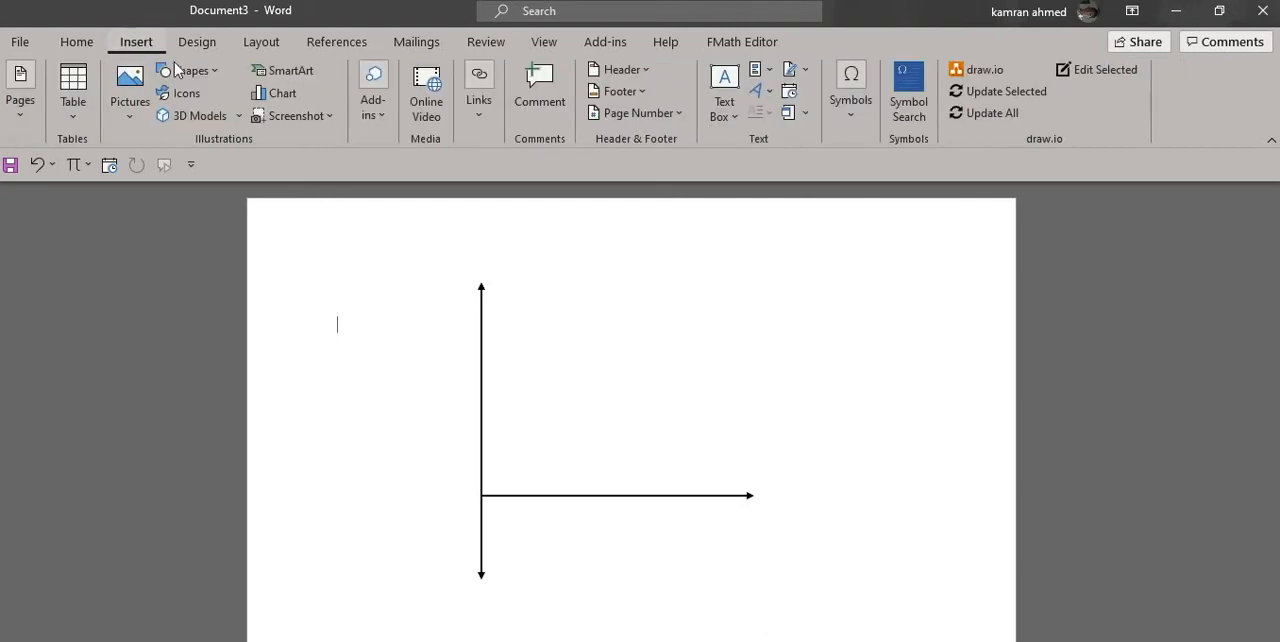
pyautogui.click(180, 71)
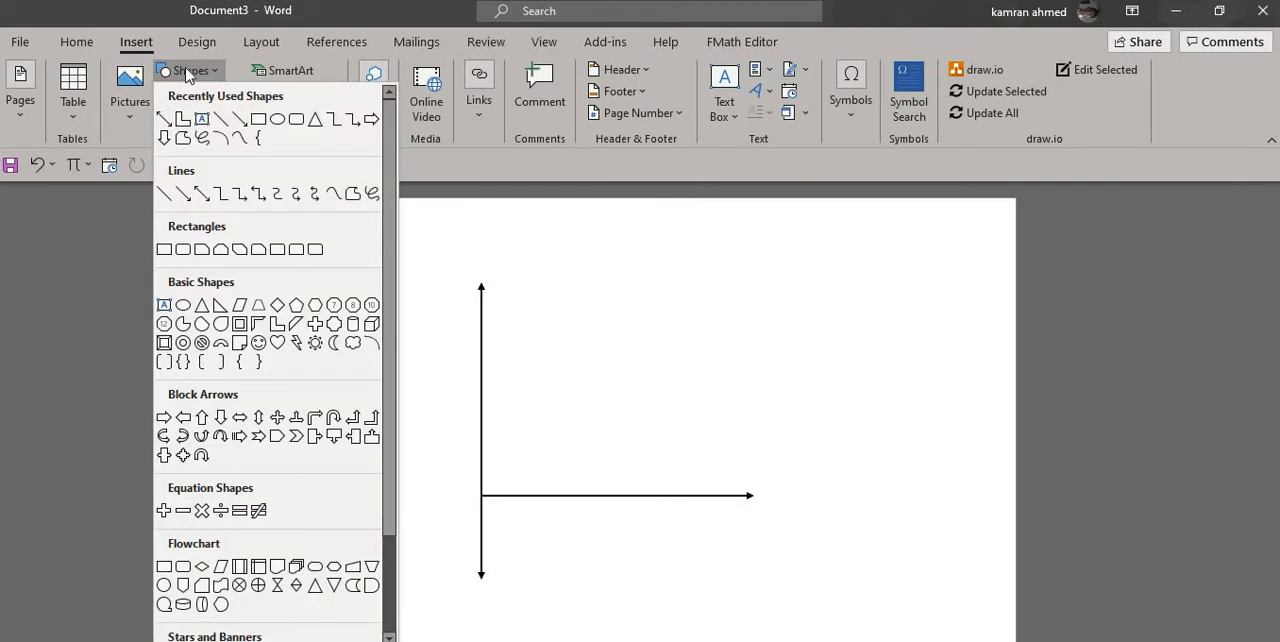
pyautogui.click(258, 120)
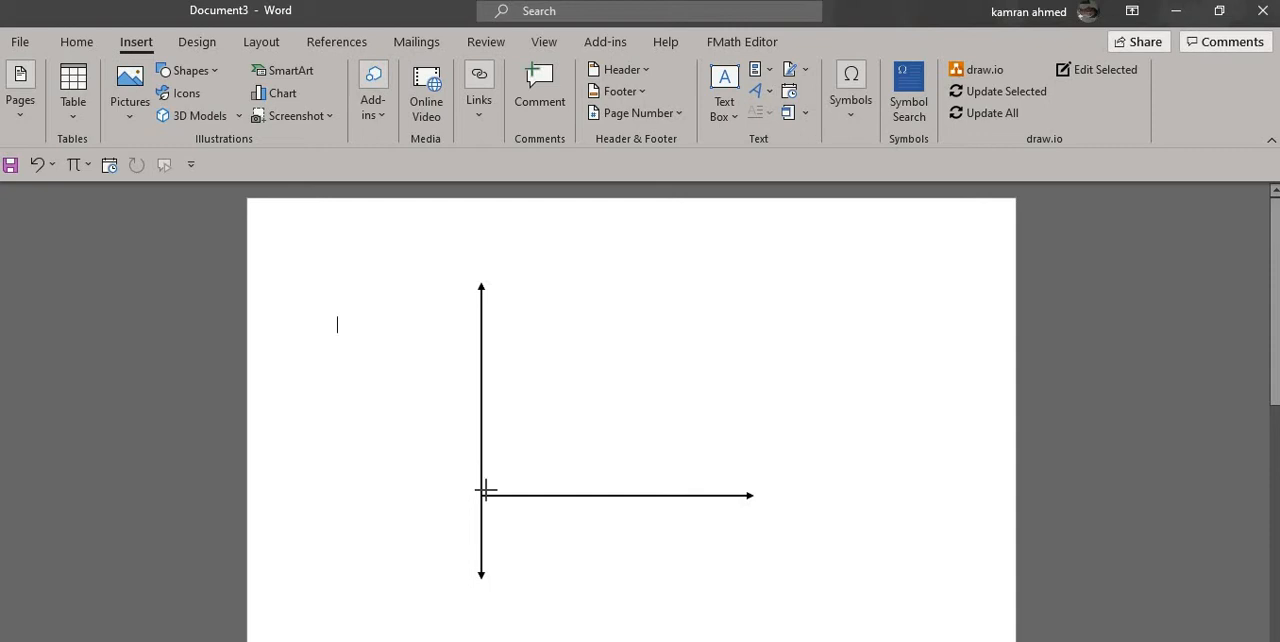
pyautogui.moveTo(483, 480); pyautogui.dragTo(720, 495)
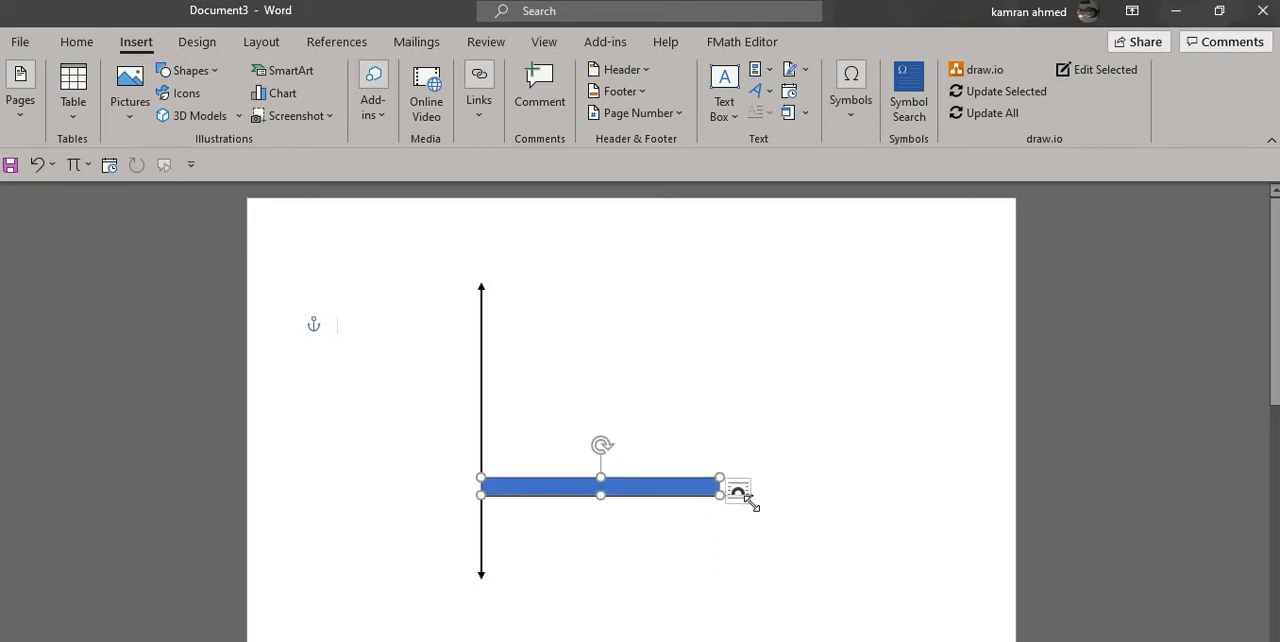
pyautogui.click(738, 512)
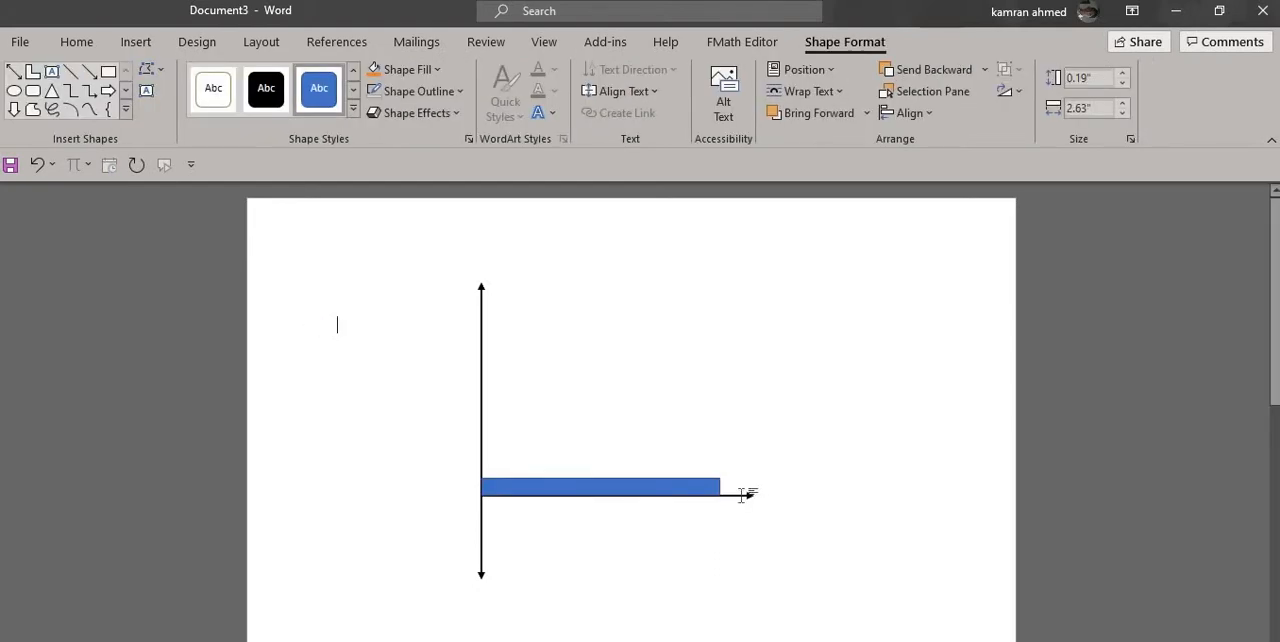
# Lengthen the horizontal arrow to about 4.16" and straighten it with a height of 0"
pyautogui.click(749, 495)
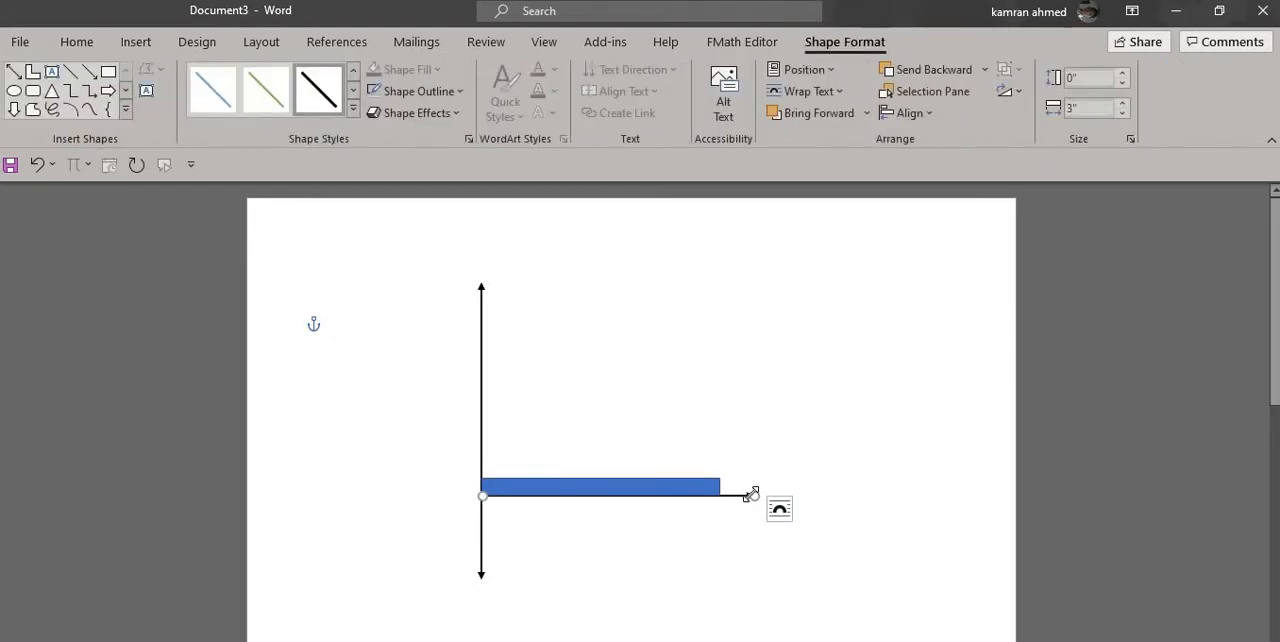
pyautogui.moveTo(751, 495); pyautogui.dragTo(858, 499)
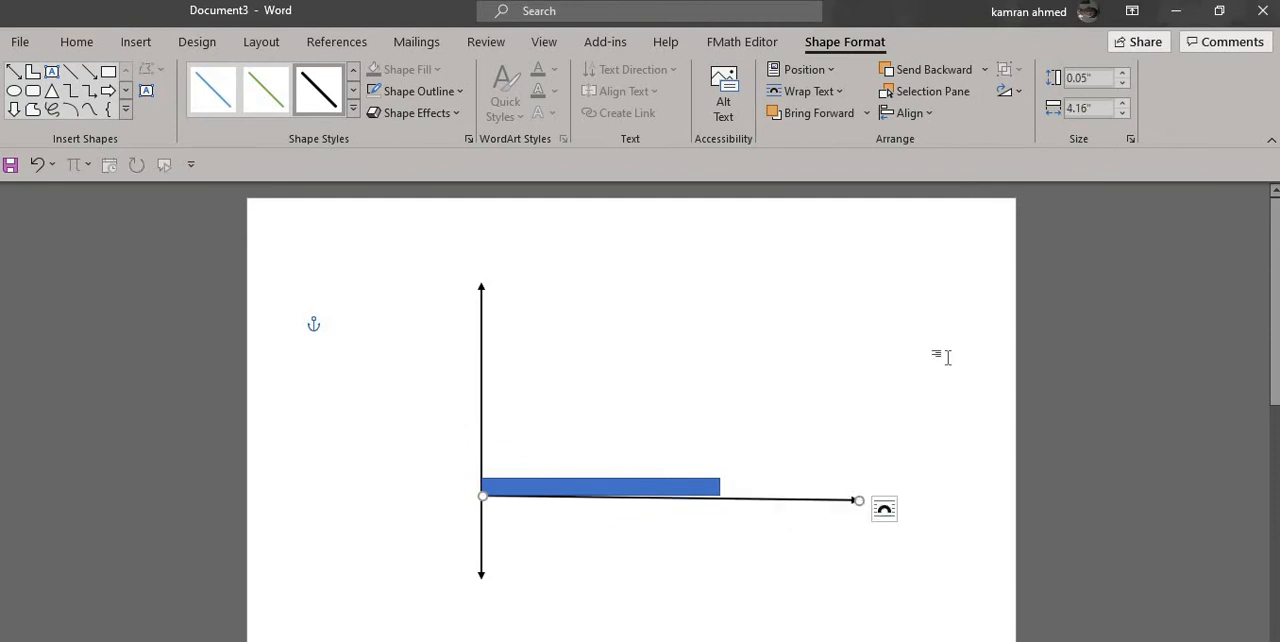
pyautogui.click(1123, 86)
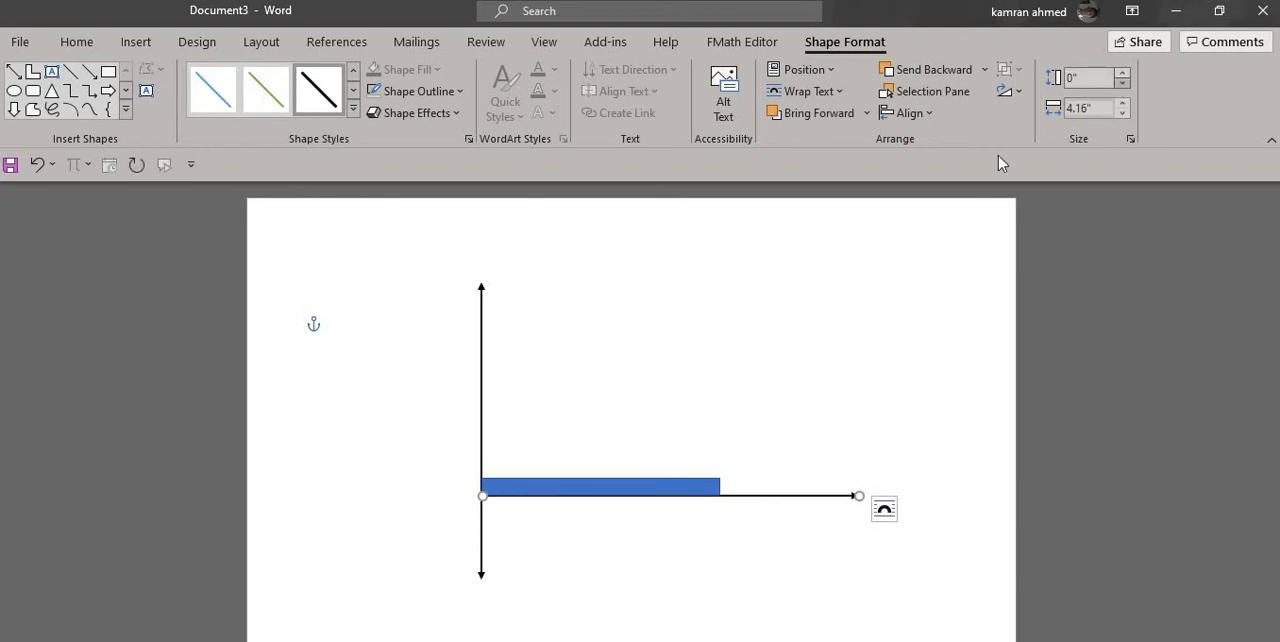
# Set the blue rectangle's height to 0.2" and its width to 3.5"
pyautogui.click(627, 486)
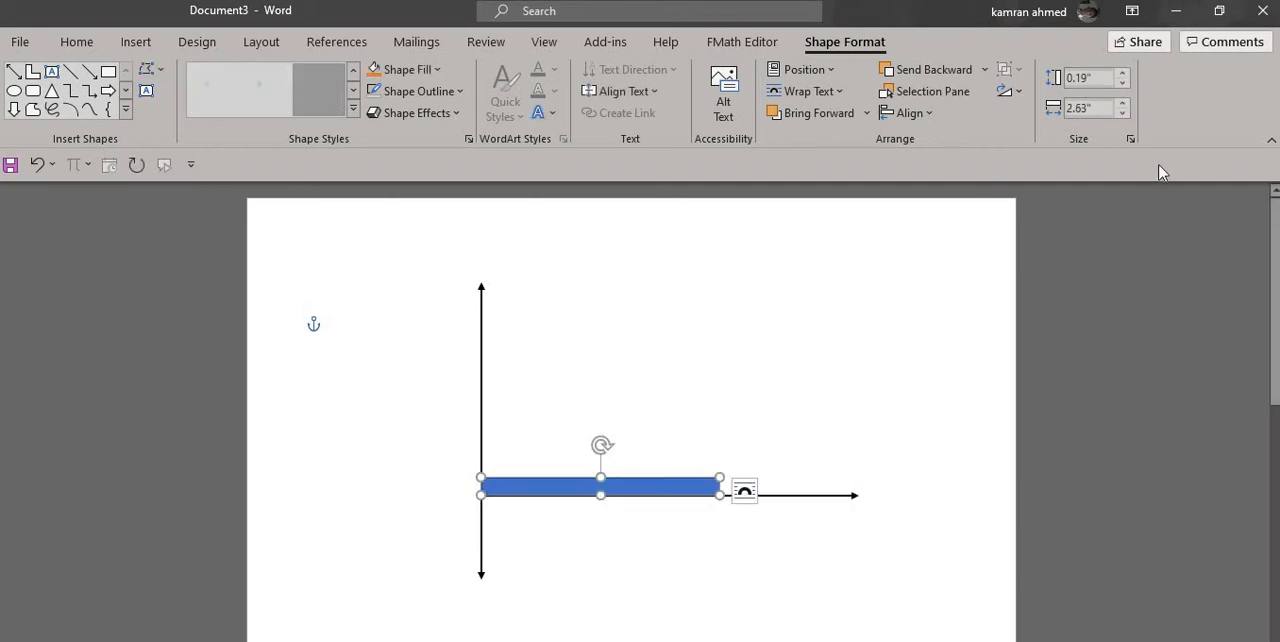
pyautogui.click(1122, 84)
pyautogui.click(1122, 84)
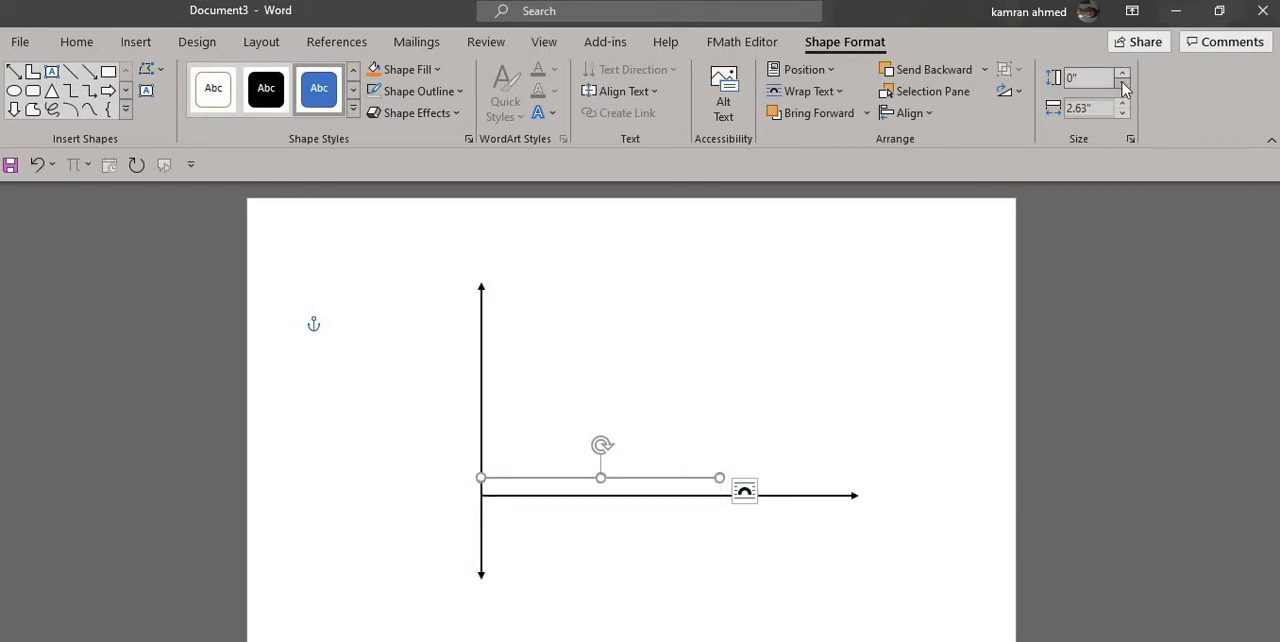
pyautogui.click(1122, 74)
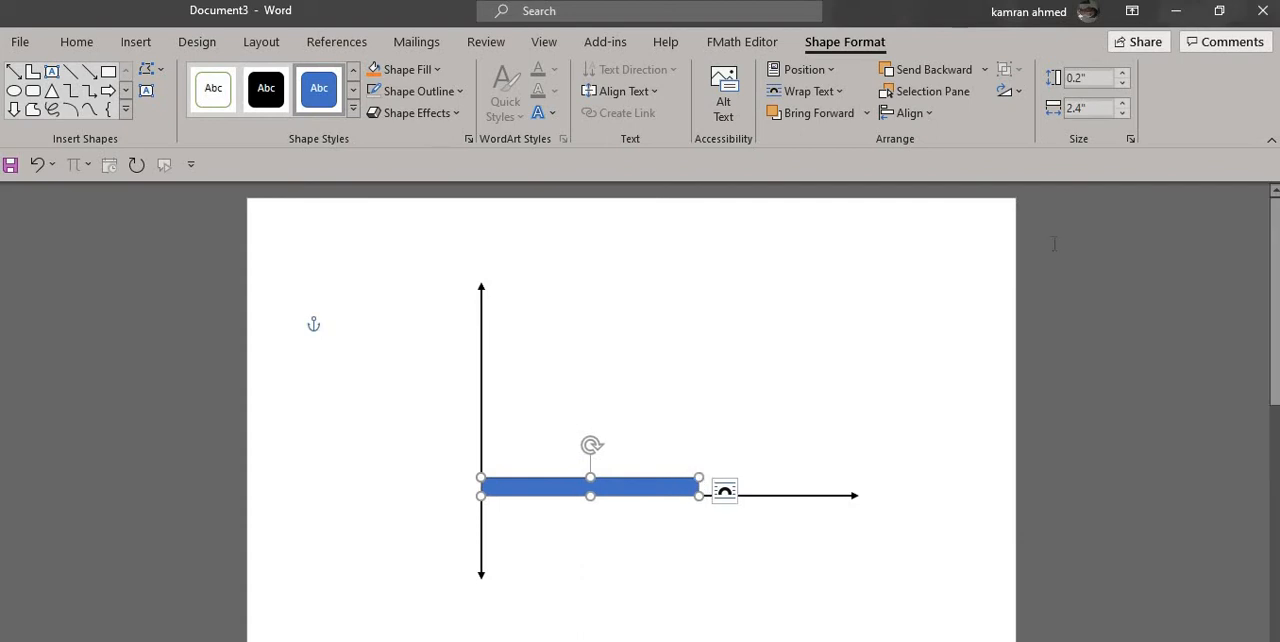
pyautogui.click(1124, 103)
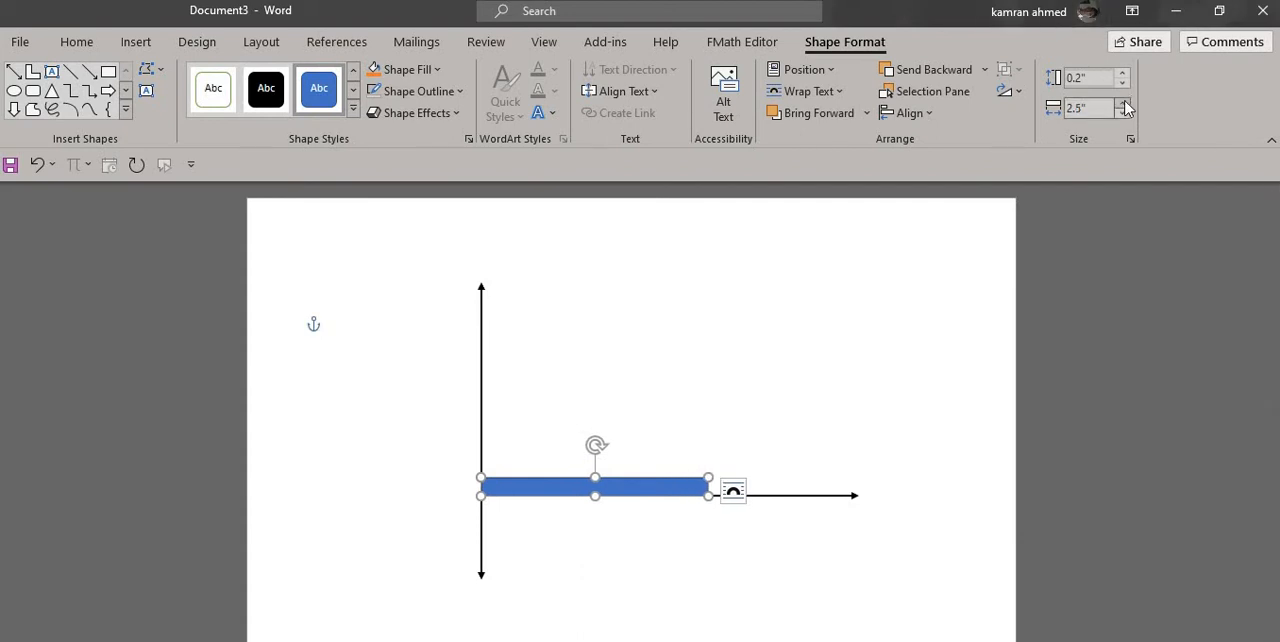
pyautogui.click(1124, 103)
pyautogui.click(1124, 103)
pyautogui.click(1124, 103)
pyautogui.click(1124, 103)
pyautogui.doubleClick(1124, 103)
pyautogui.click(1124, 103)
pyautogui.click(1124, 103)
pyautogui.click(1124, 103)
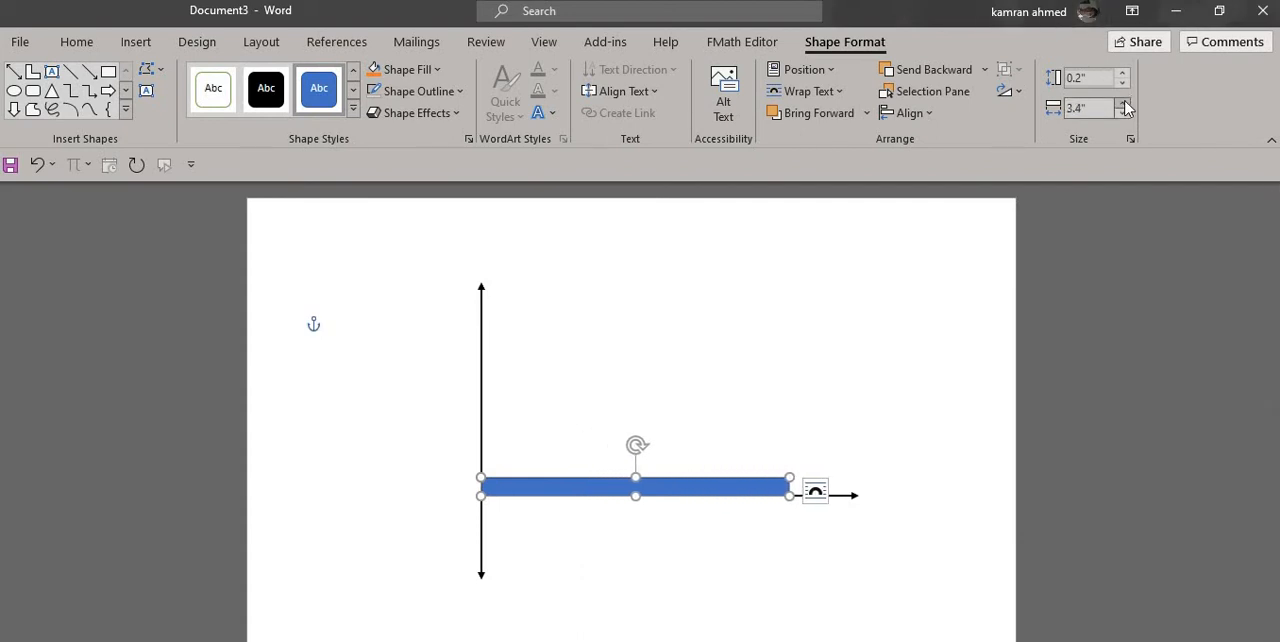
pyautogui.click(1124, 103)
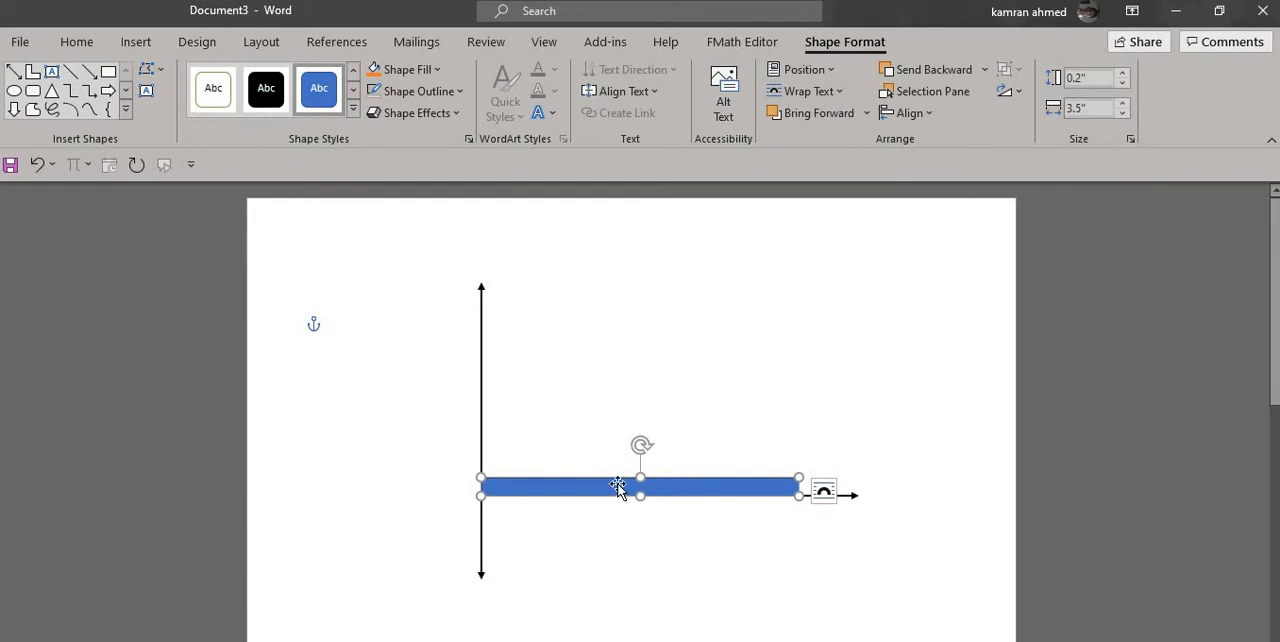
# Nudge the blue rectangle so it sits on the horizontal arrow and starts flush with the vertical arrow
pyautogui.moveTo(620, 484); pyautogui.dragTo(621, 482)
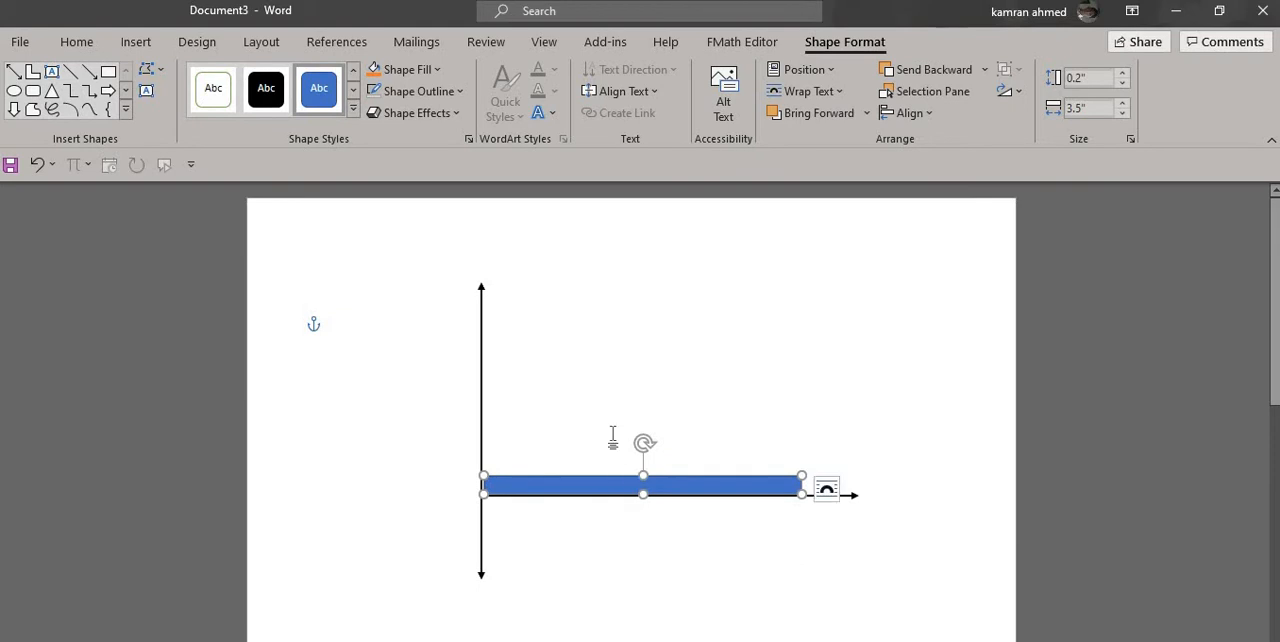
pyautogui.click(631, 449)
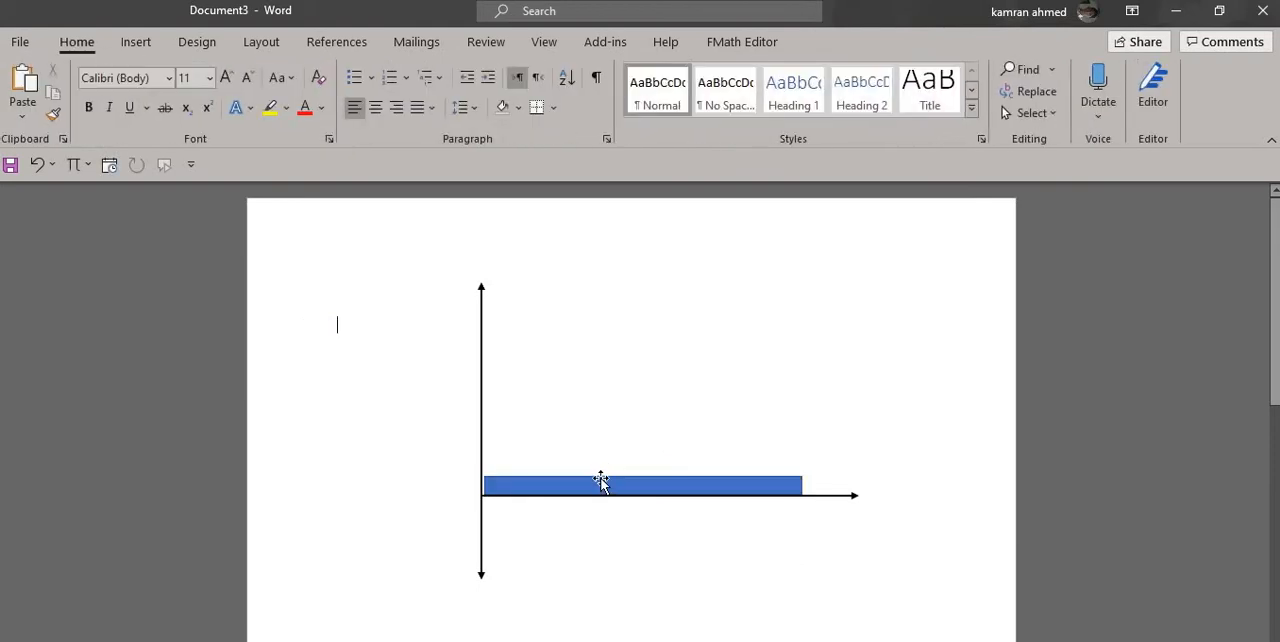
pyautogui.click(600, 482)
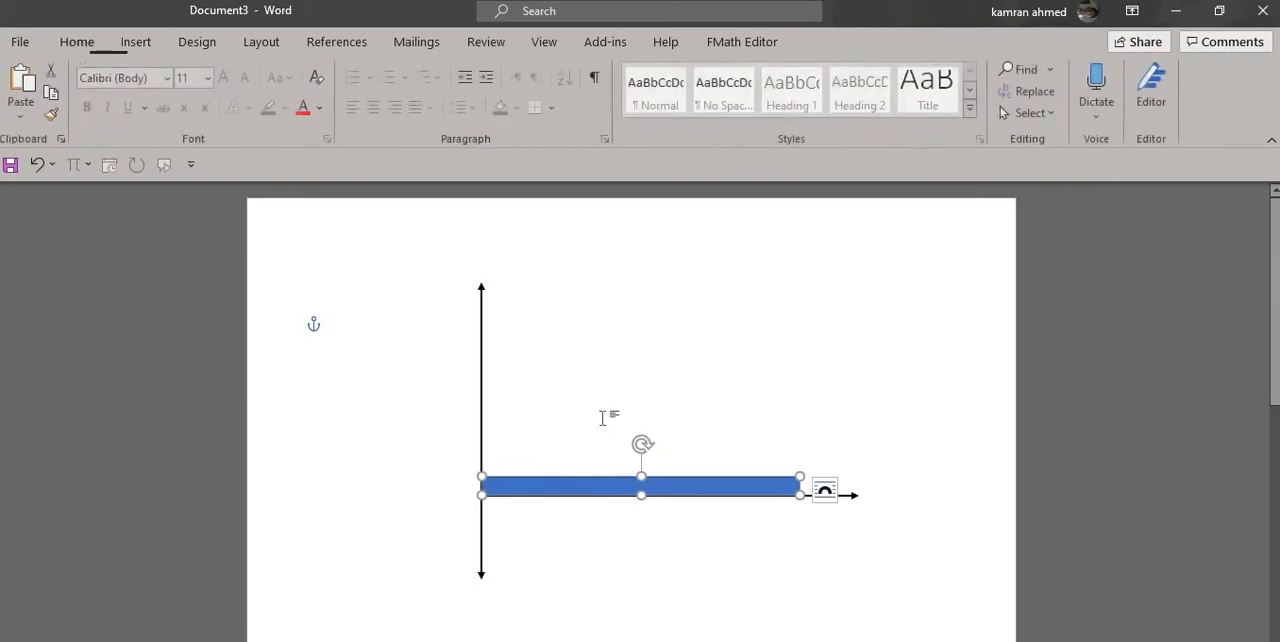
pyautogui.click(661, 410)
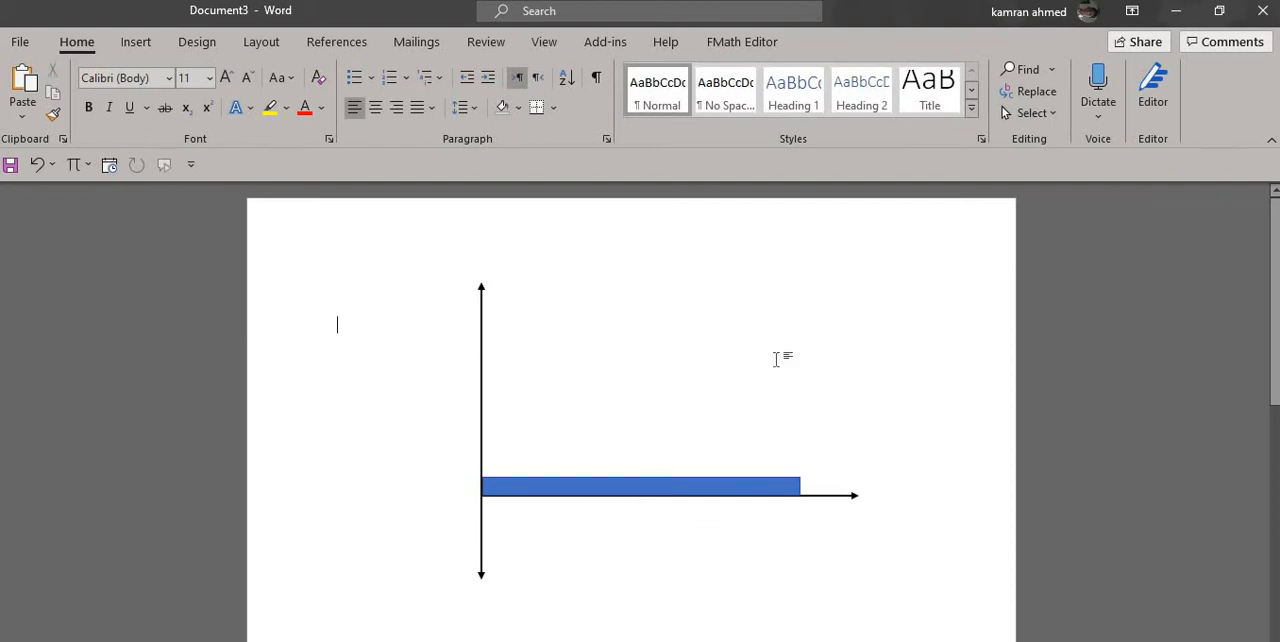
# Reduce the blue rectangle's height to 0.1"
pyautogui.click(674, 486)
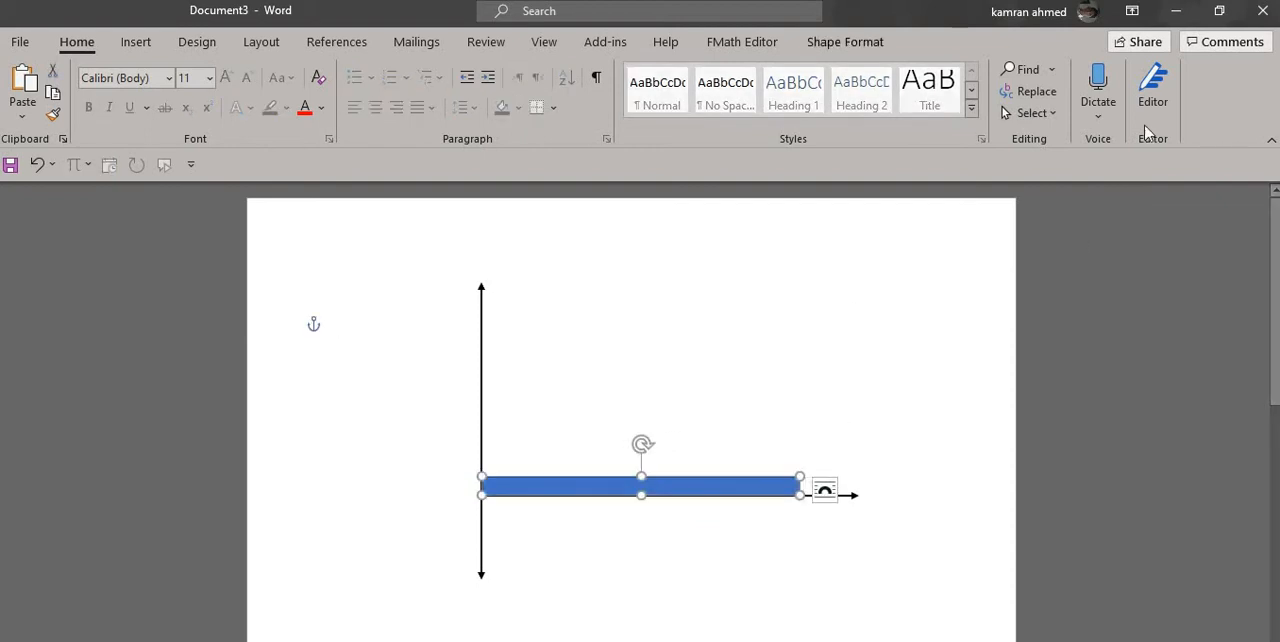
pyautogui.click(136, 43)
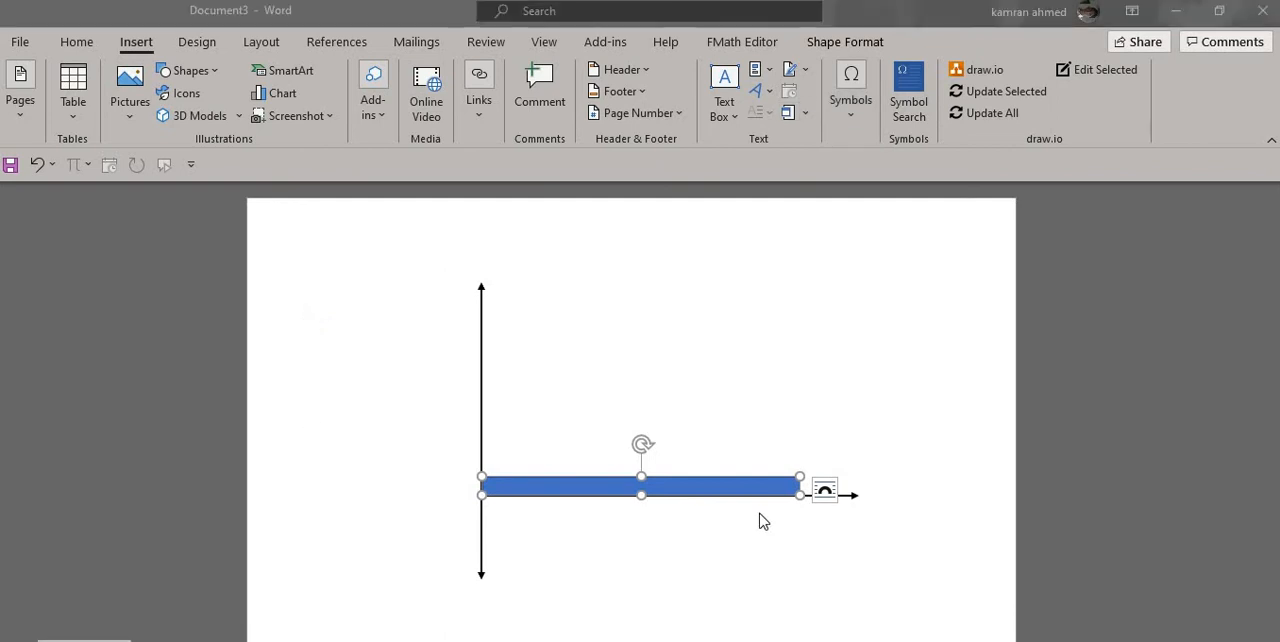
pyautogui.click(641, 486)
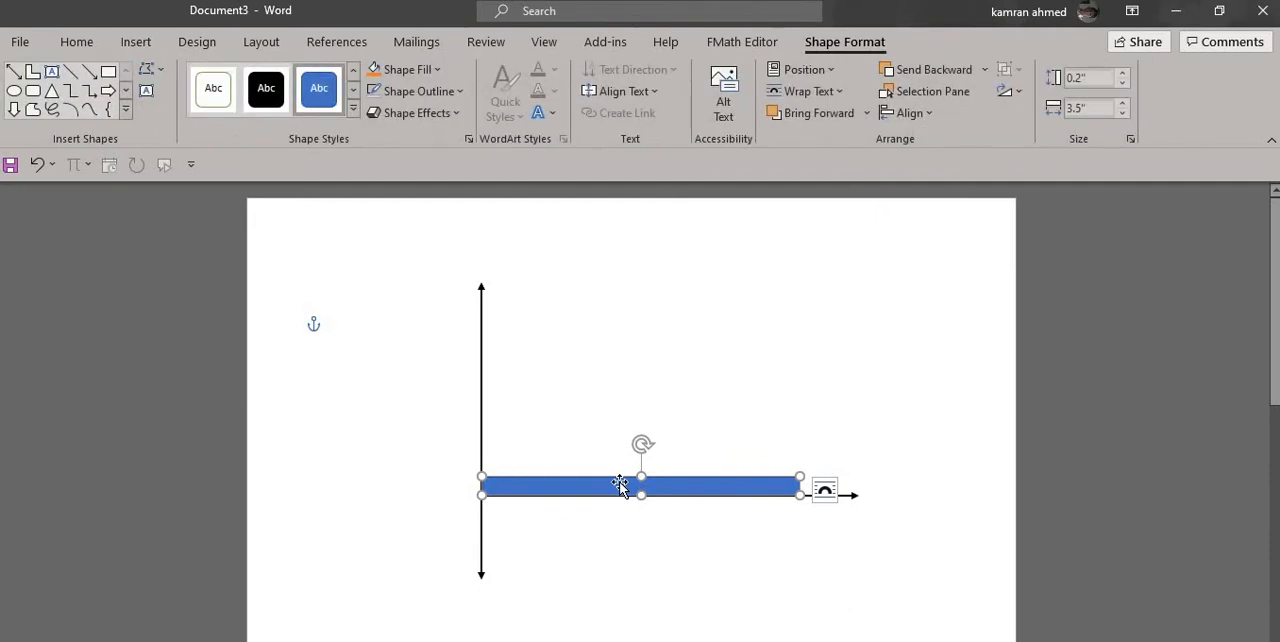
pyautogui.click(1123, 85)
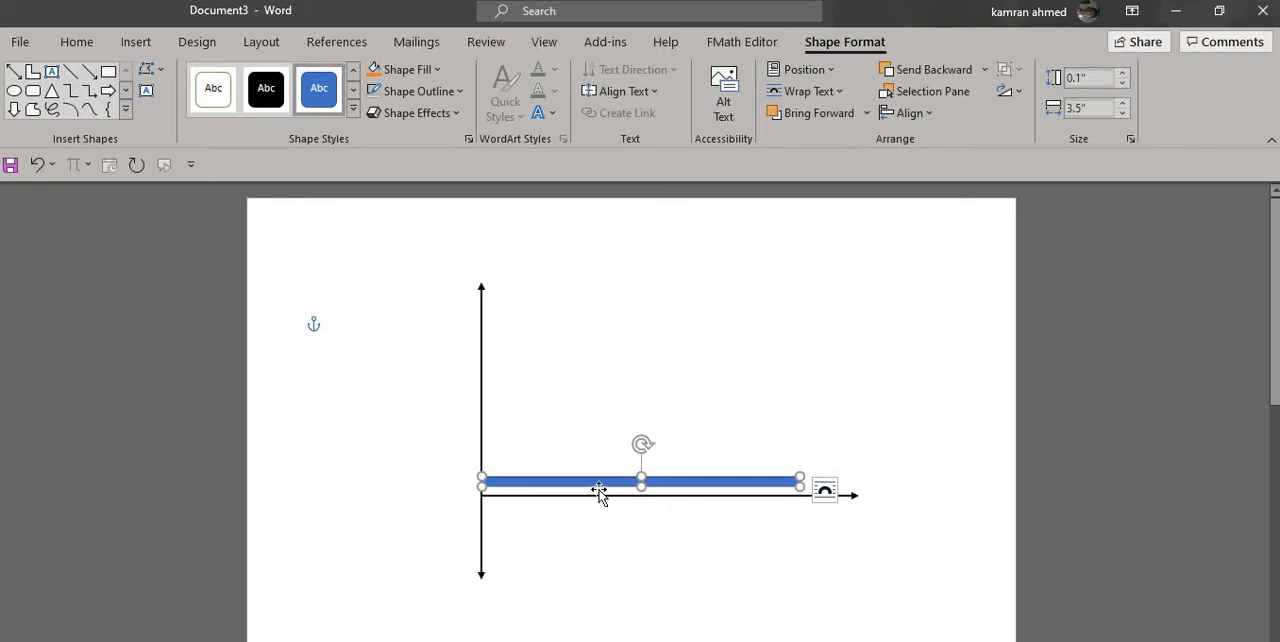
# Move the thinned rectangle down onto the horizontal arrow and align its start with the vertical arrow
pyautogui.moveTo(600, 482); pyautogui.dragTo(602, 489)
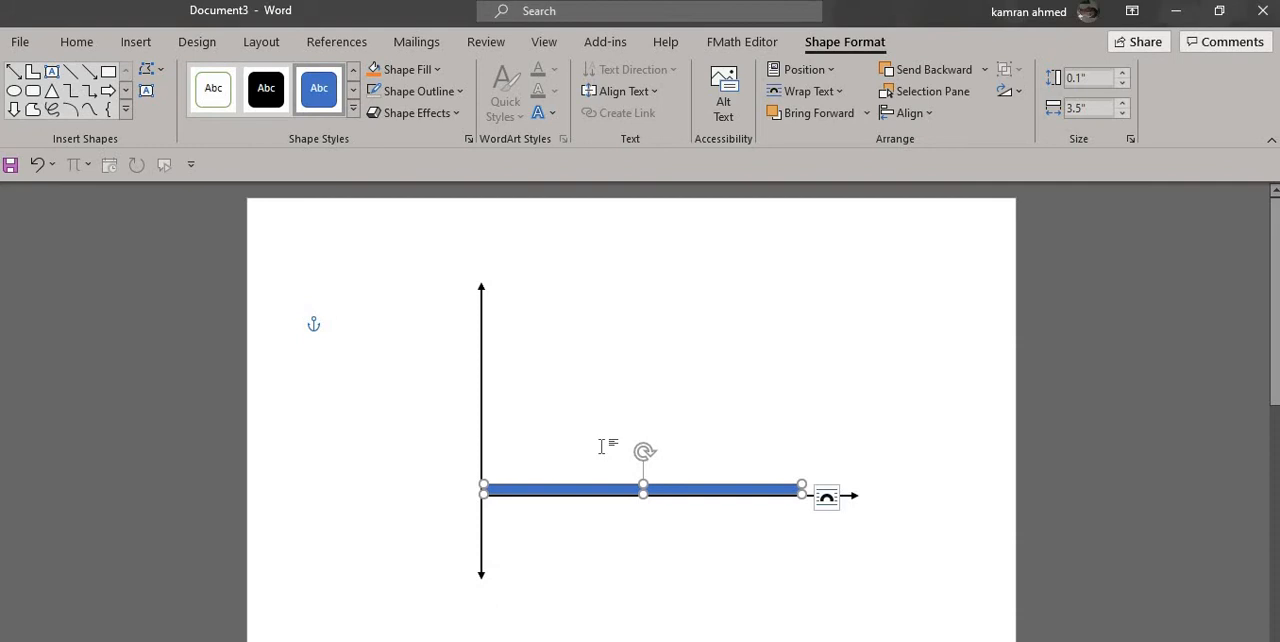
pyautogui.click(601, 446)
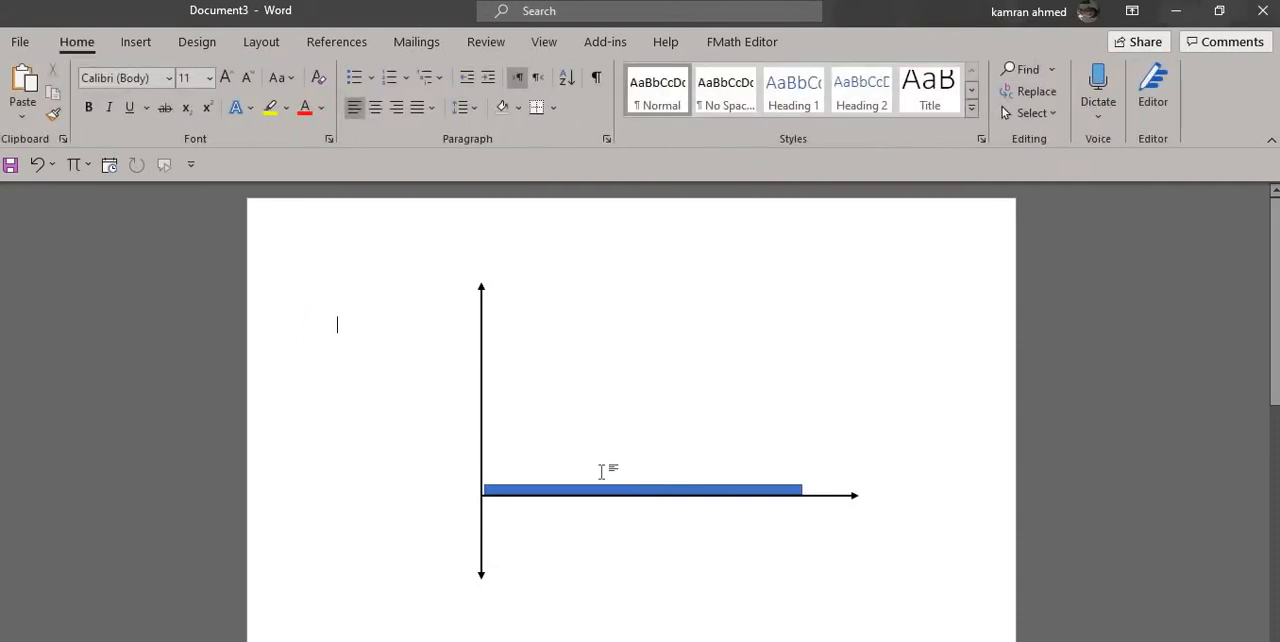
pyautogui.click(521, 497)
pyautogui.moveTo(517, 497); pyautogui.dragTo(518, 492)
pyautogui.click(703, 410)
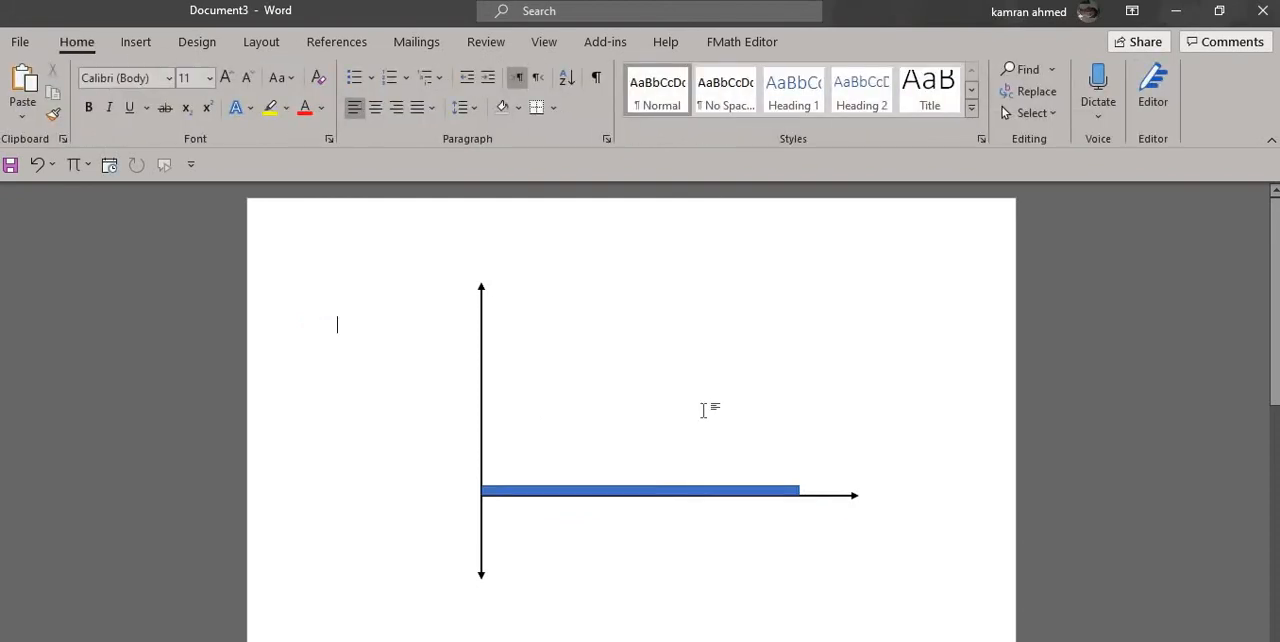
# Draw a black curve that rises from the origin of the axes and levels off above the rectangle's far end
pyautogui.click(146, 43)
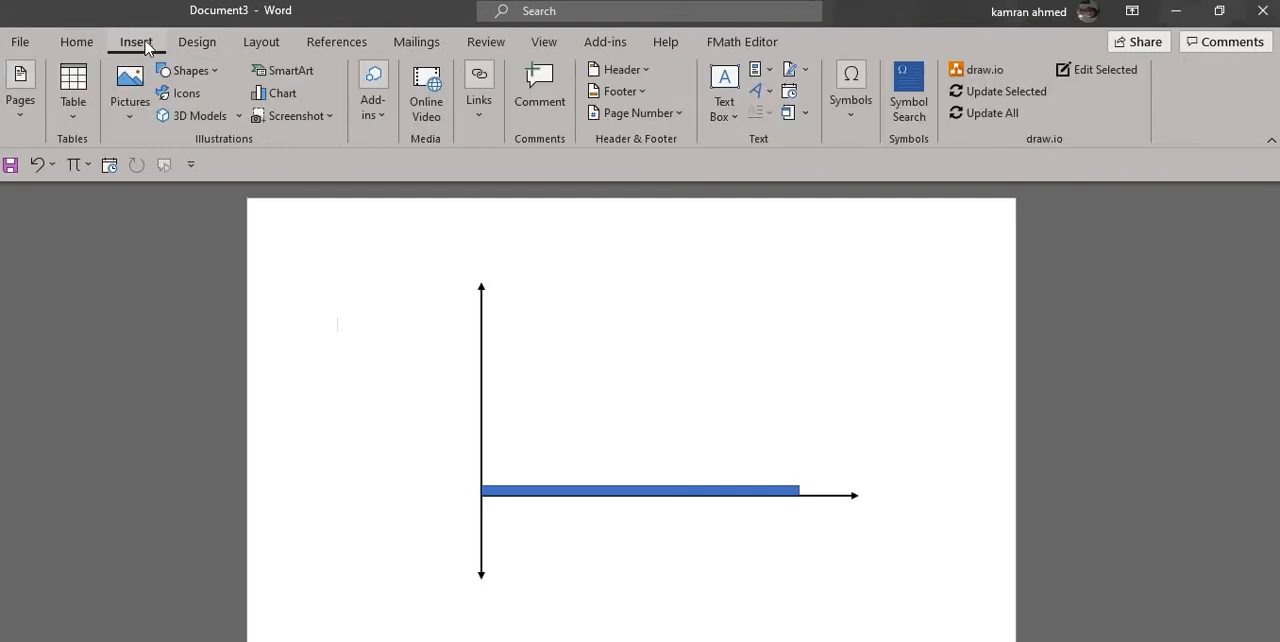
pyautogui.click(200, 72)
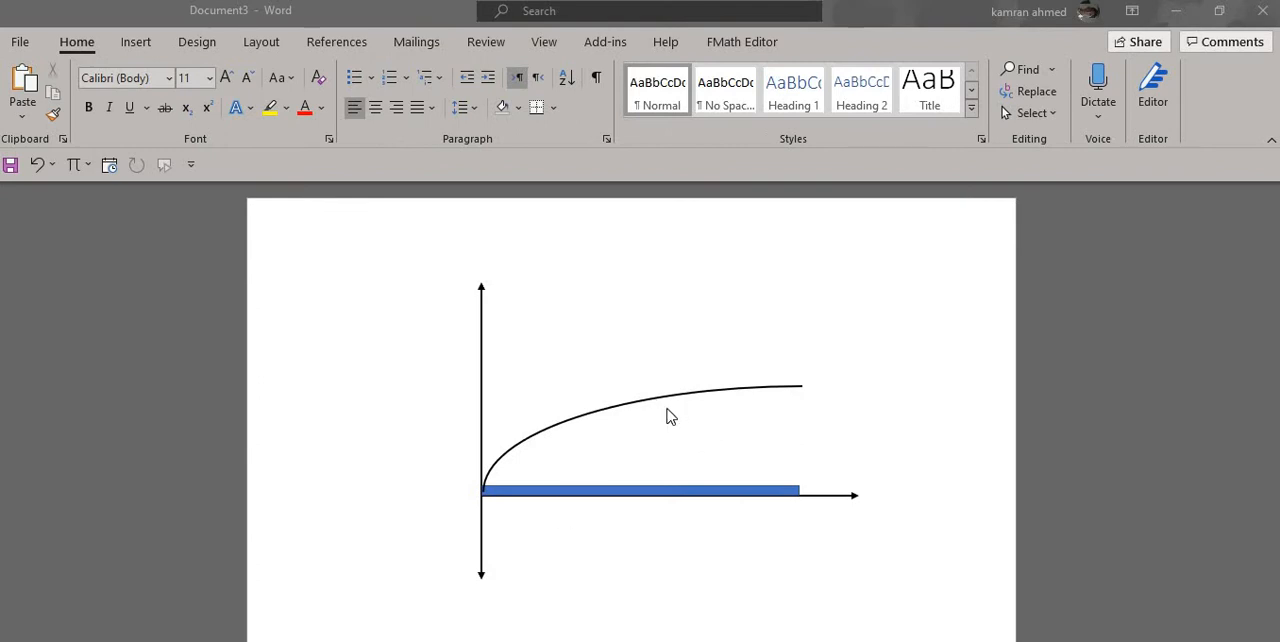
pyautogui.click(146, 46)
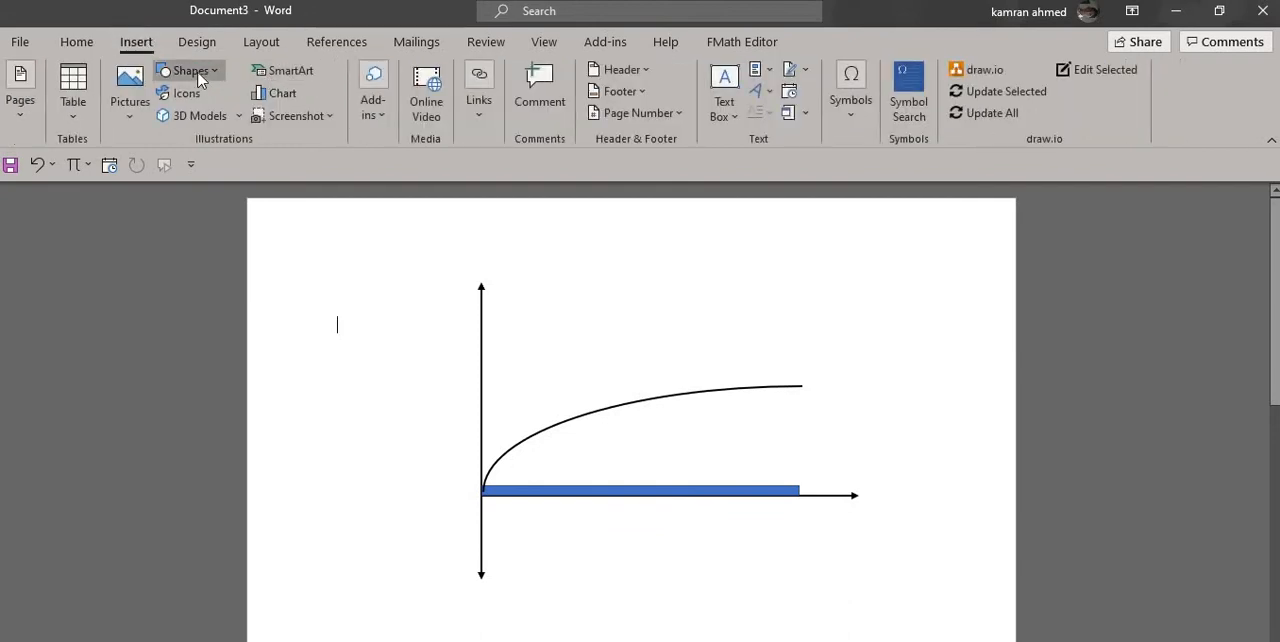
pyautogui.click(190, 71)
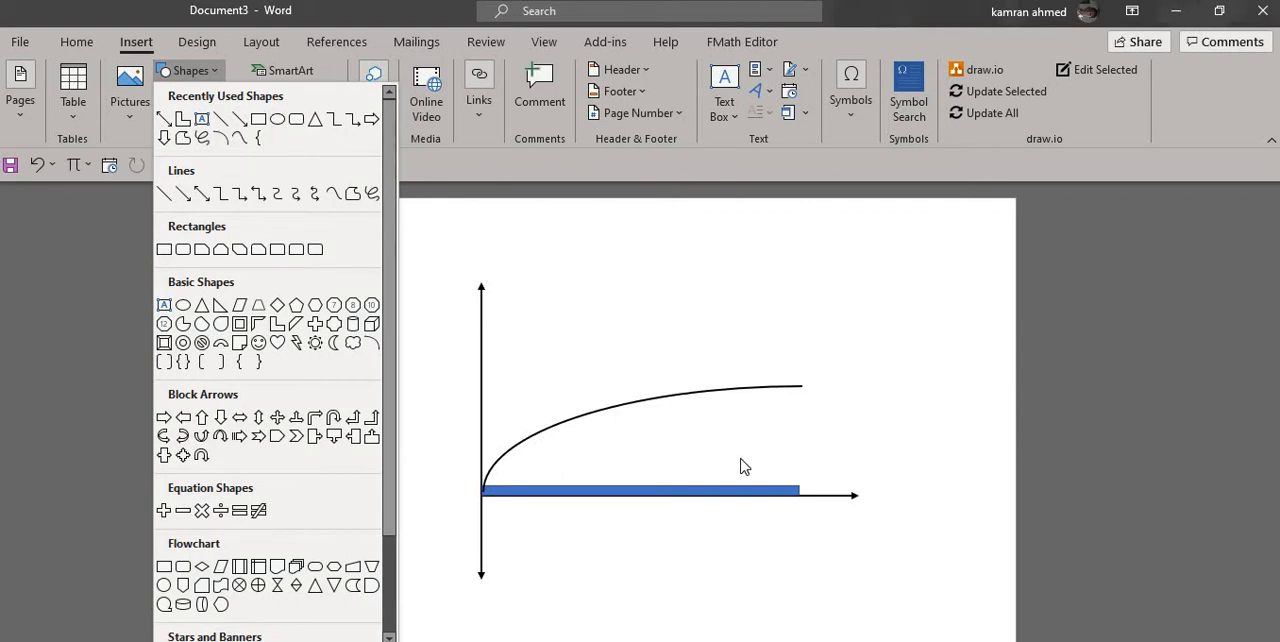
pyautogui.click(592, 454)
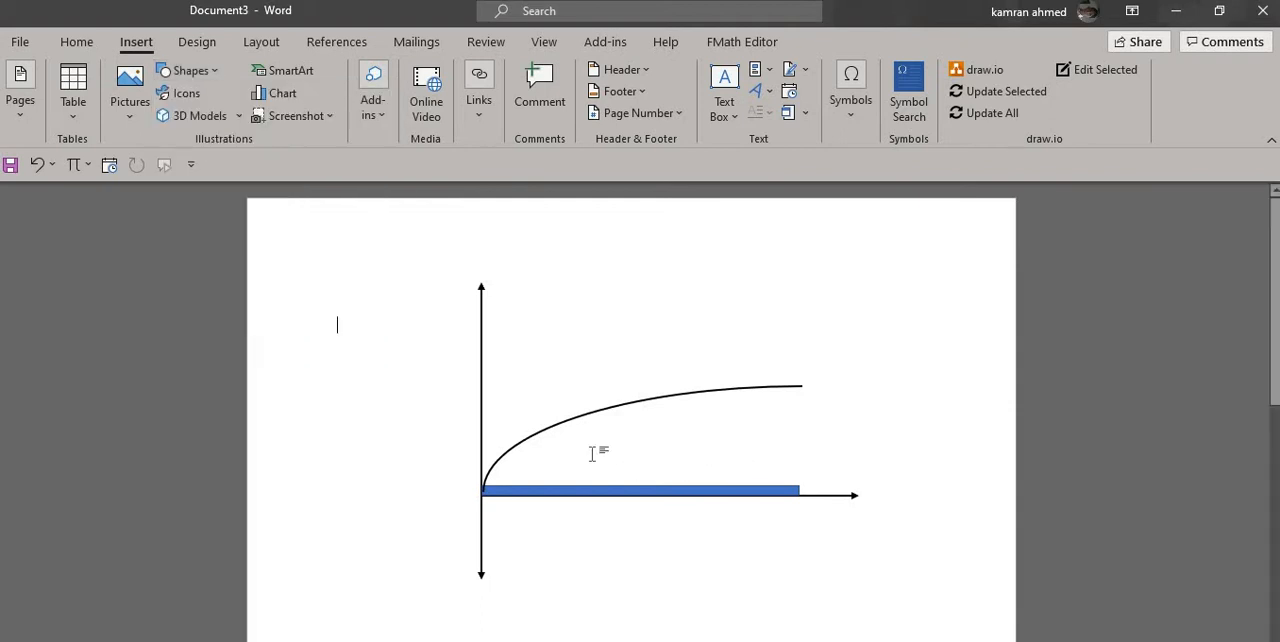
# Draw a small circle about 0.08" in diameter between the curve and the rectangle
pyautogui.click(213, 74)
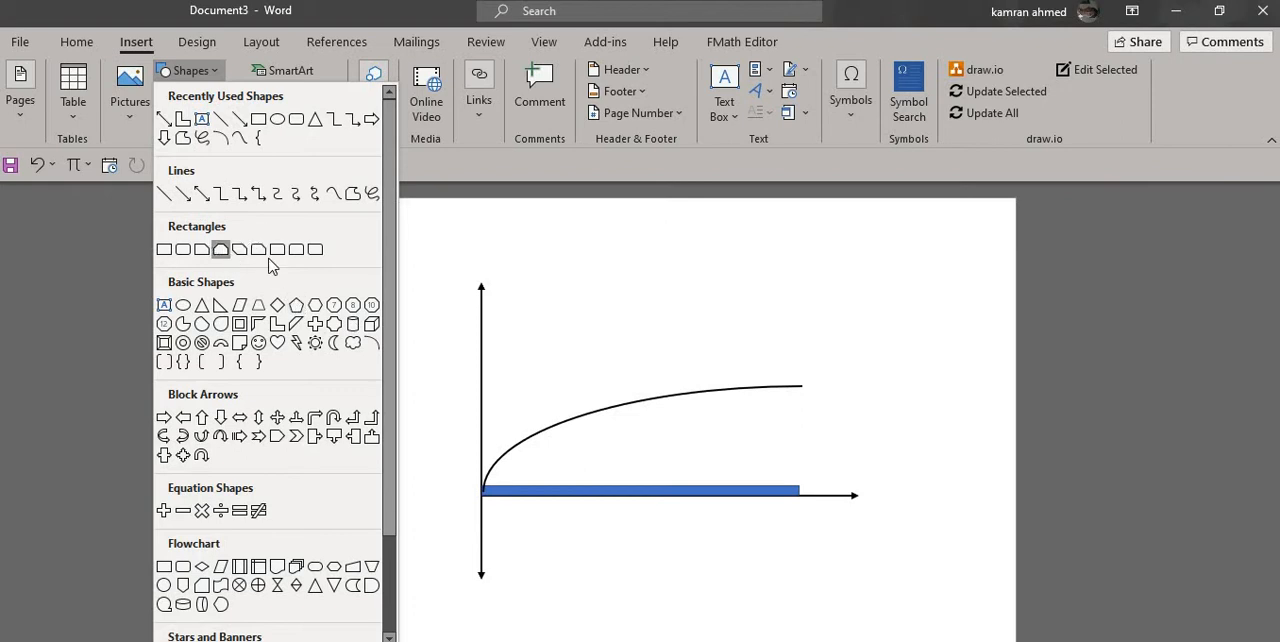
pyautogui.click(277, 119)
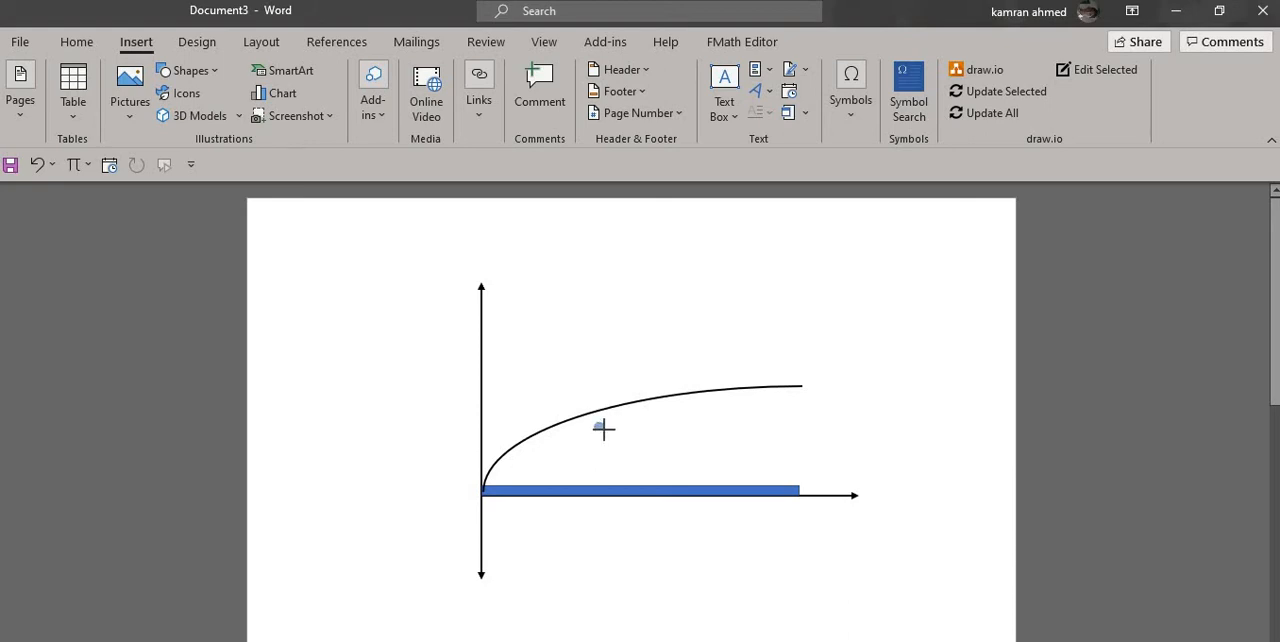
pyautogui.click(599, 427)
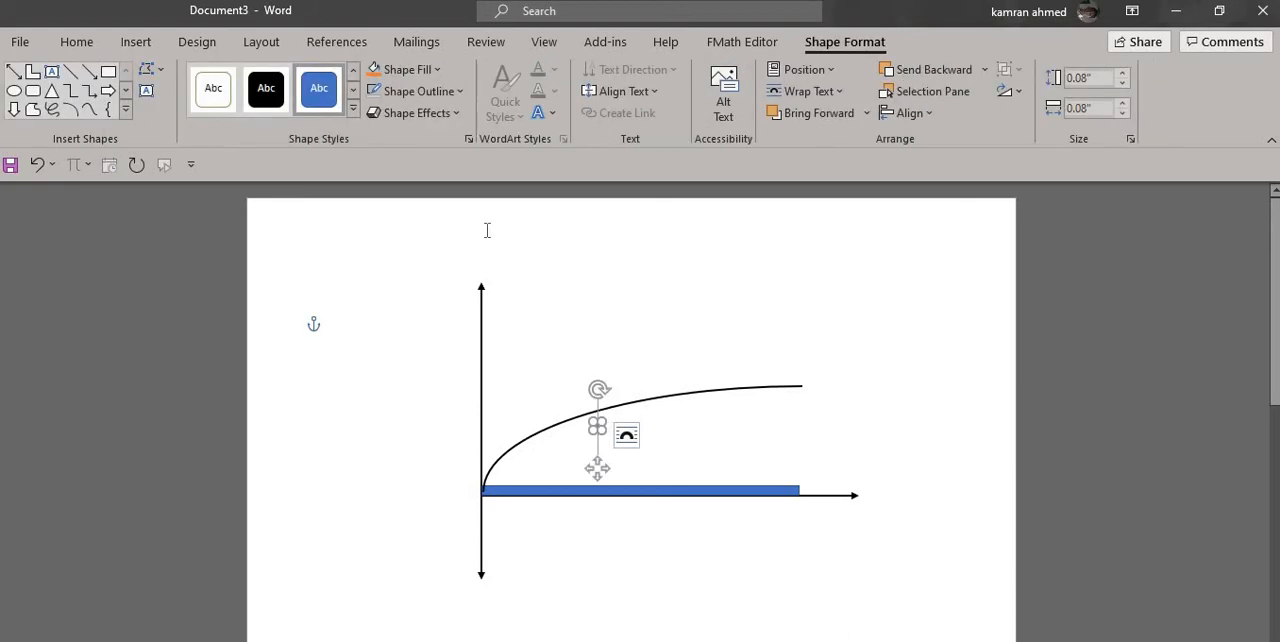
# Apply the theme style with a white fill and black outline to the small circle
pyautogui.click(352, 90)
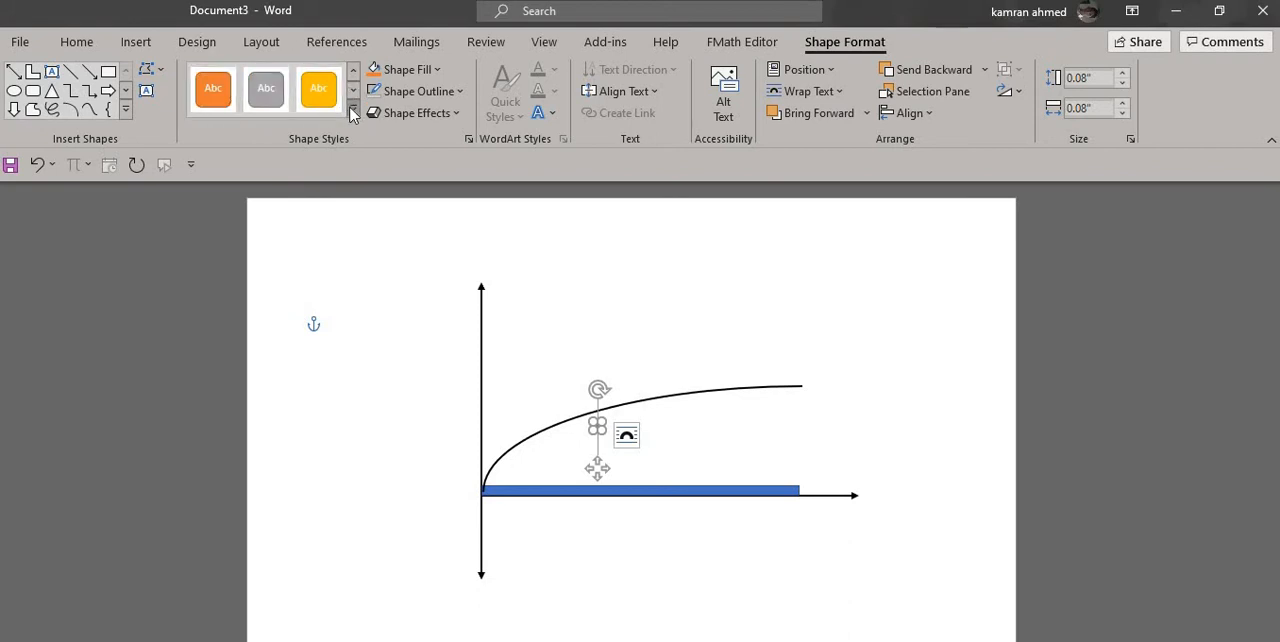
pyautogui.click(352, 112)
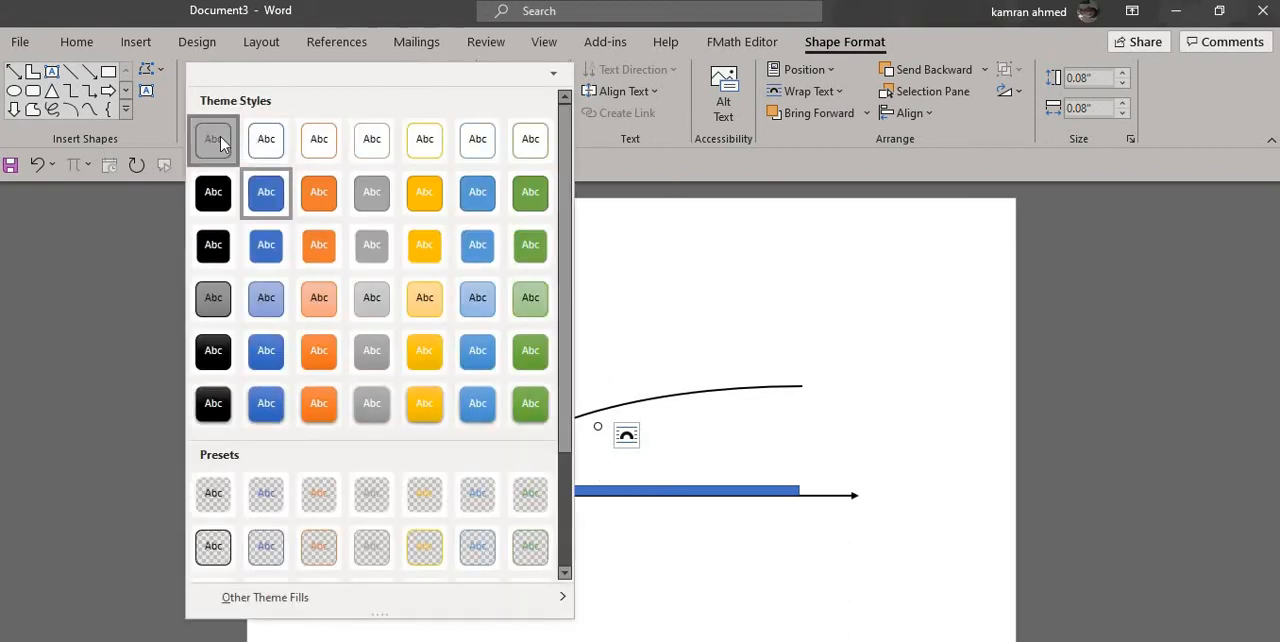
pyautogui.click(222, 143)
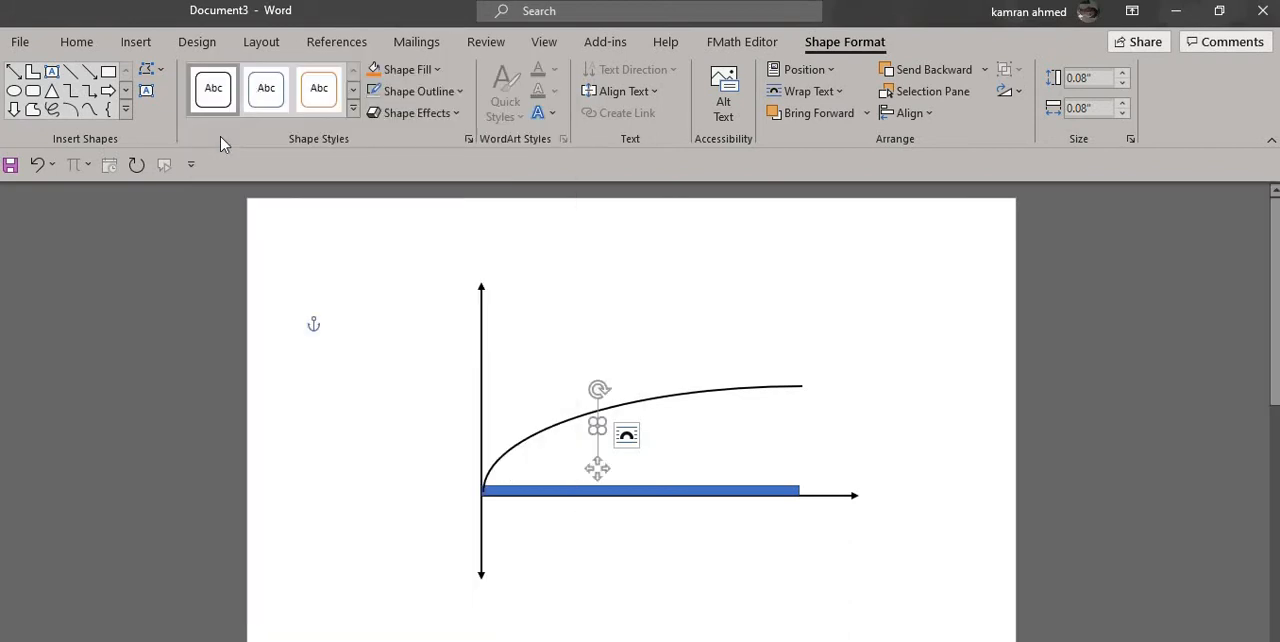
pyautogui.click(672, 429)
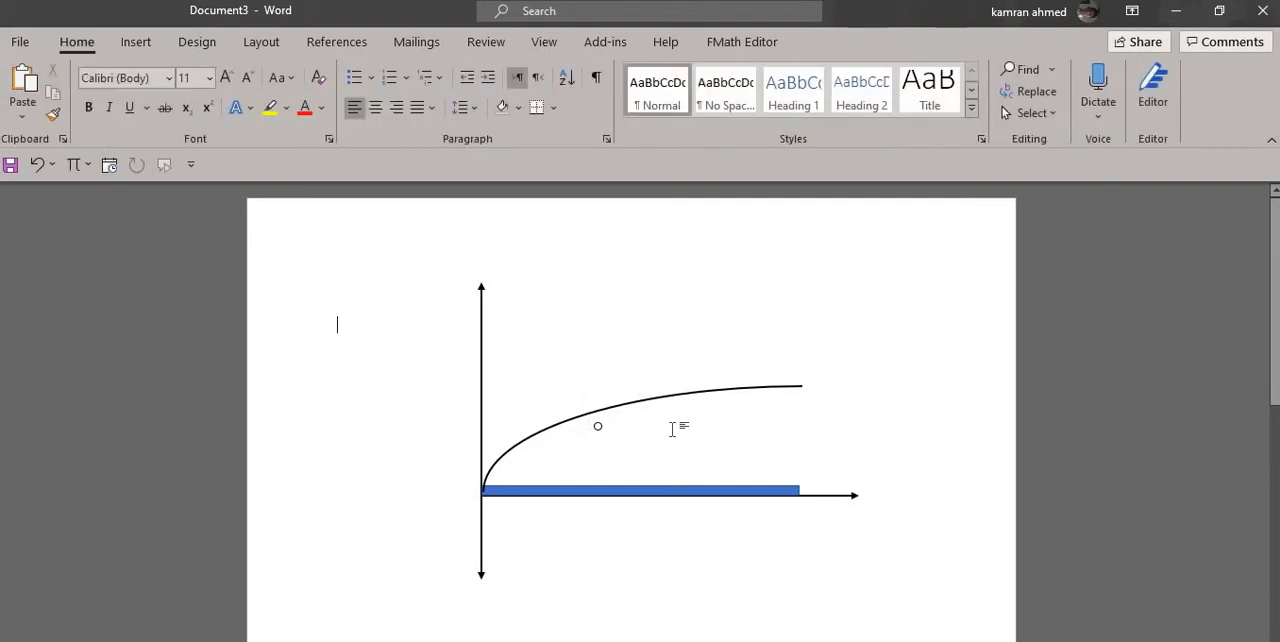
# Paste a copy of the small white circle and place it just beside the original under the curve
pyautogui.hotkey('ctrl', 'v')
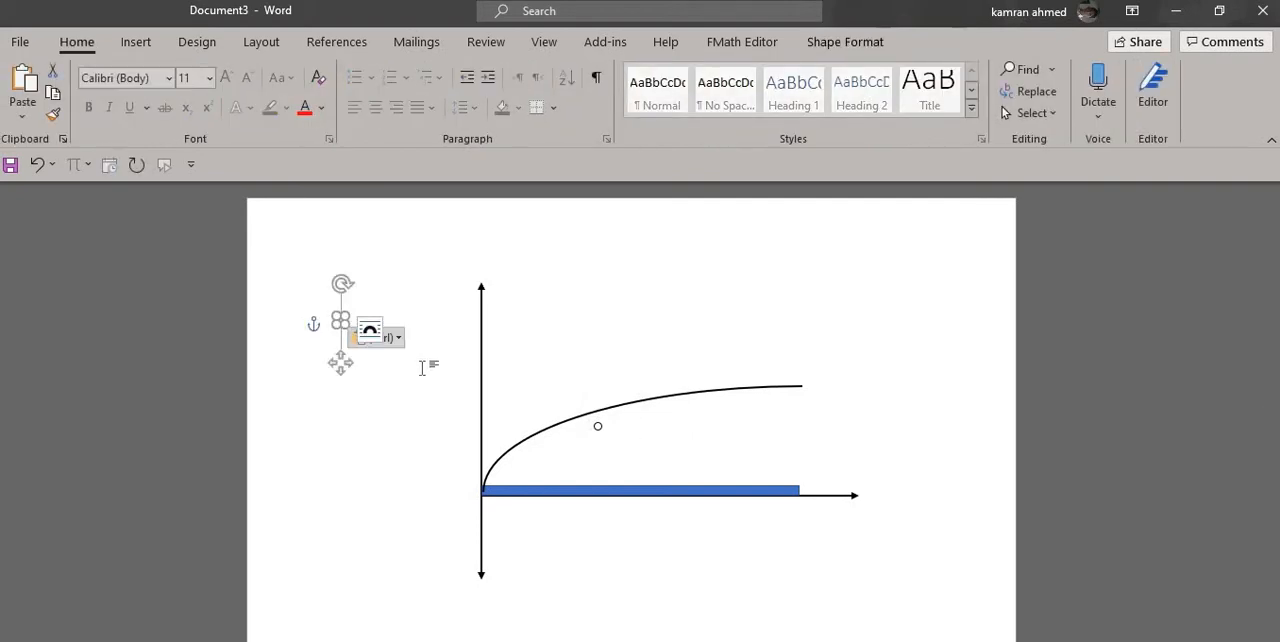
pyautogui.click(423, 367)
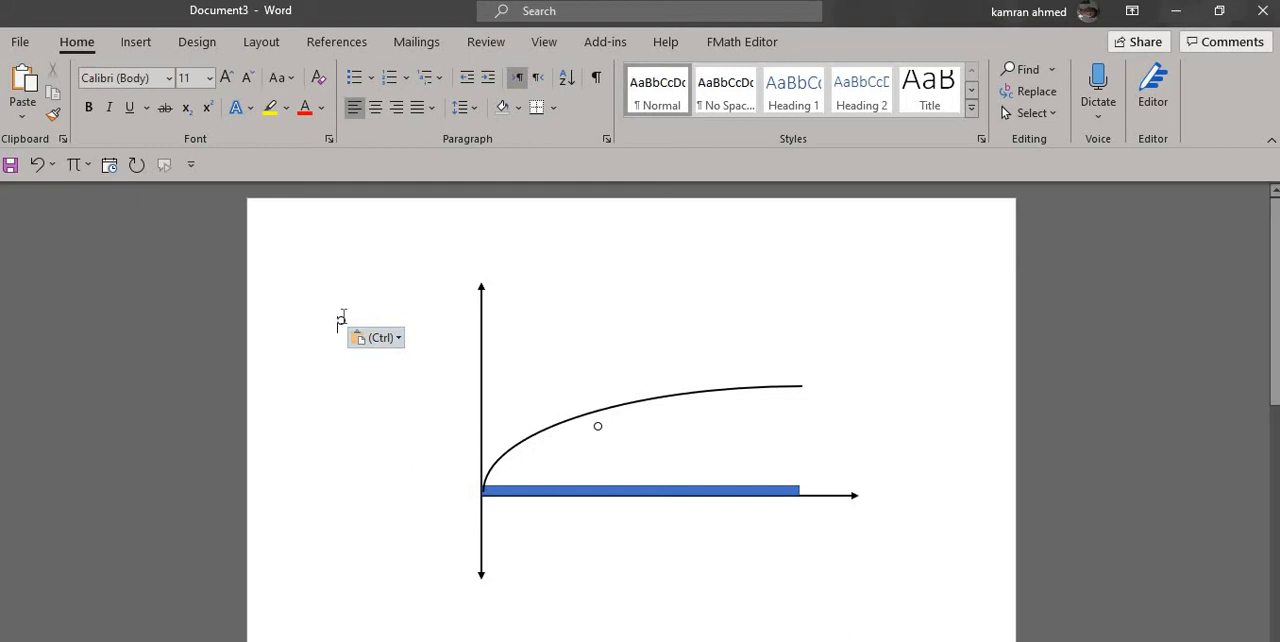
pyautogui.click(341, 322)
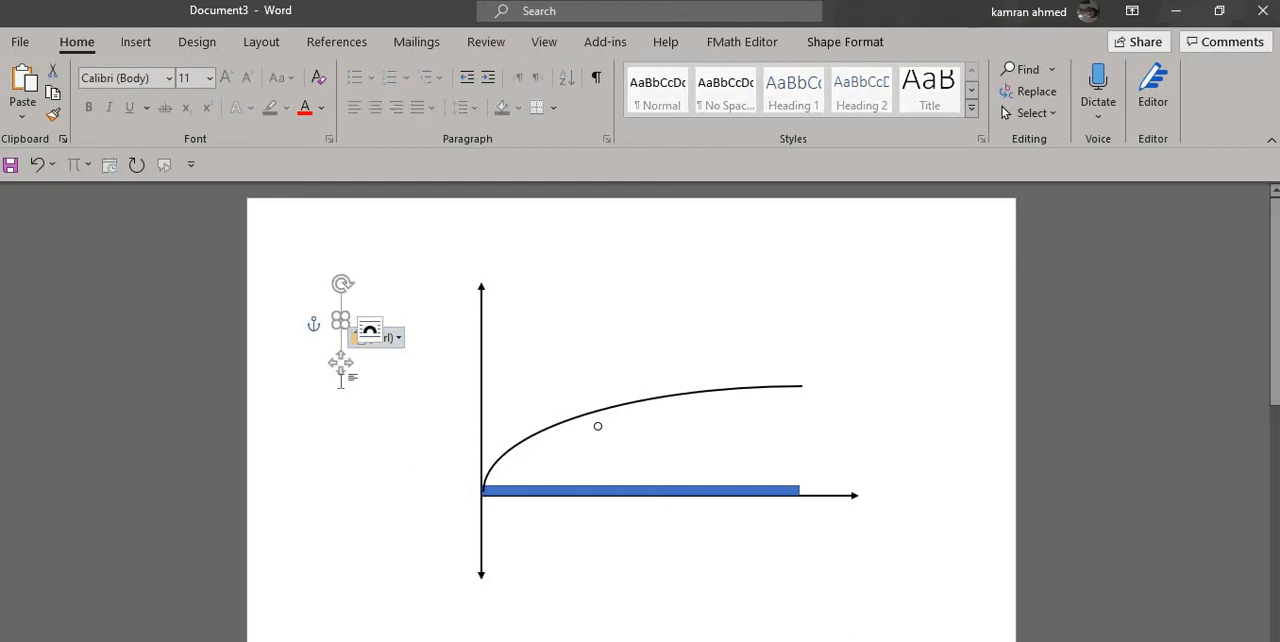
pyautogui.moveTo(389, 395); pyautogui.dragTo(620, 463)
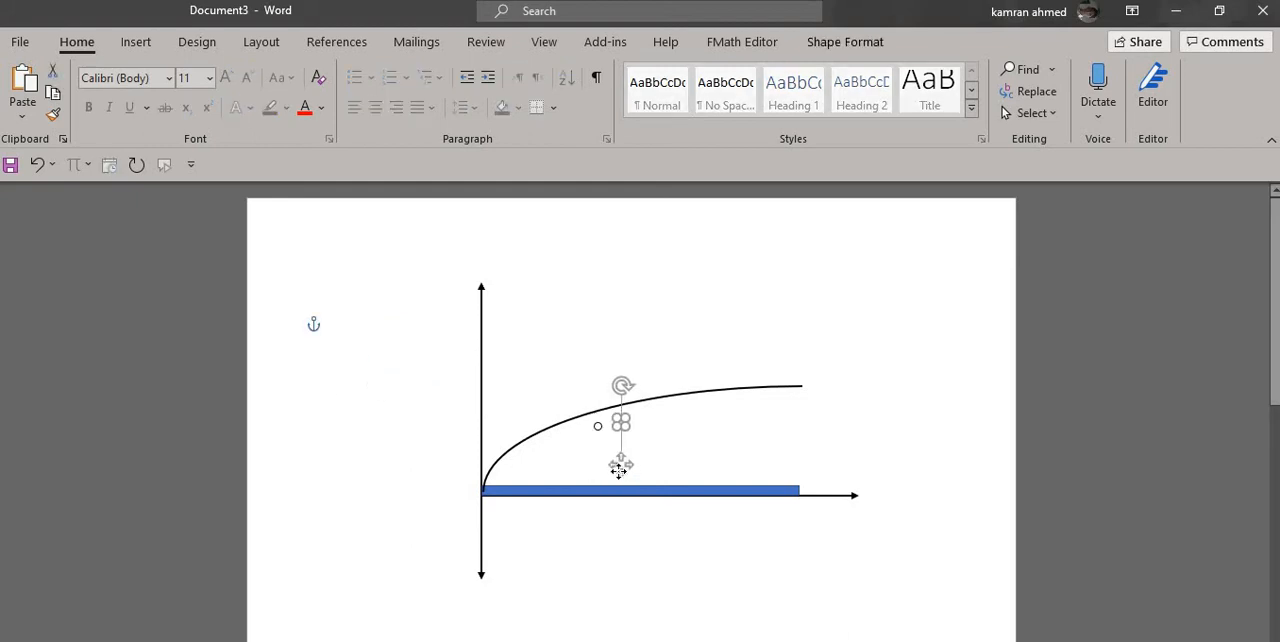
pyautogui.click(656, 468)
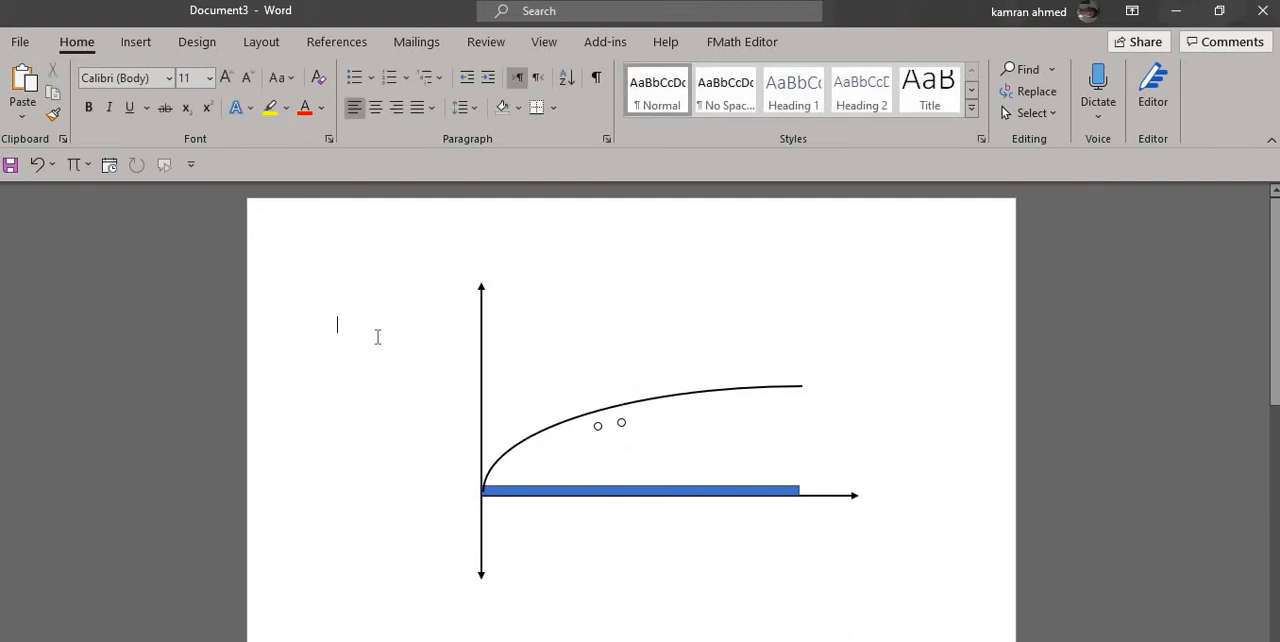
# Draw a small oval about 0.09" high and 0.07" wide below the two circles, between the curve and the rectangle
pyautogui.click(295, 253)
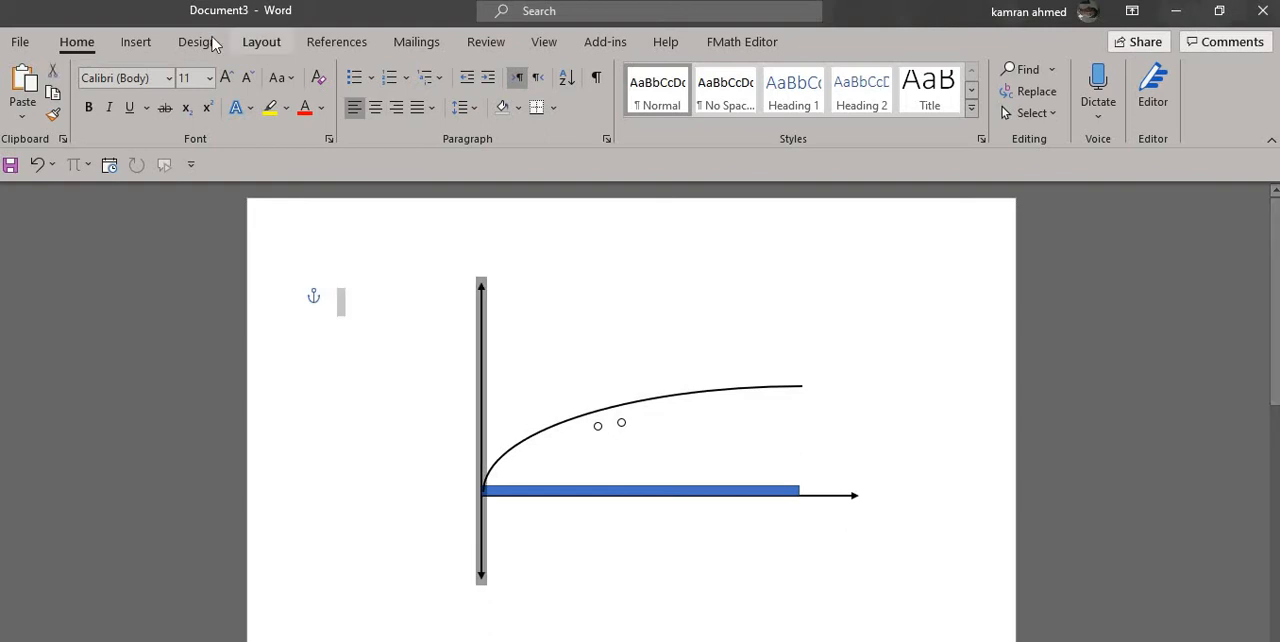
pyautogui.click(140, 44)
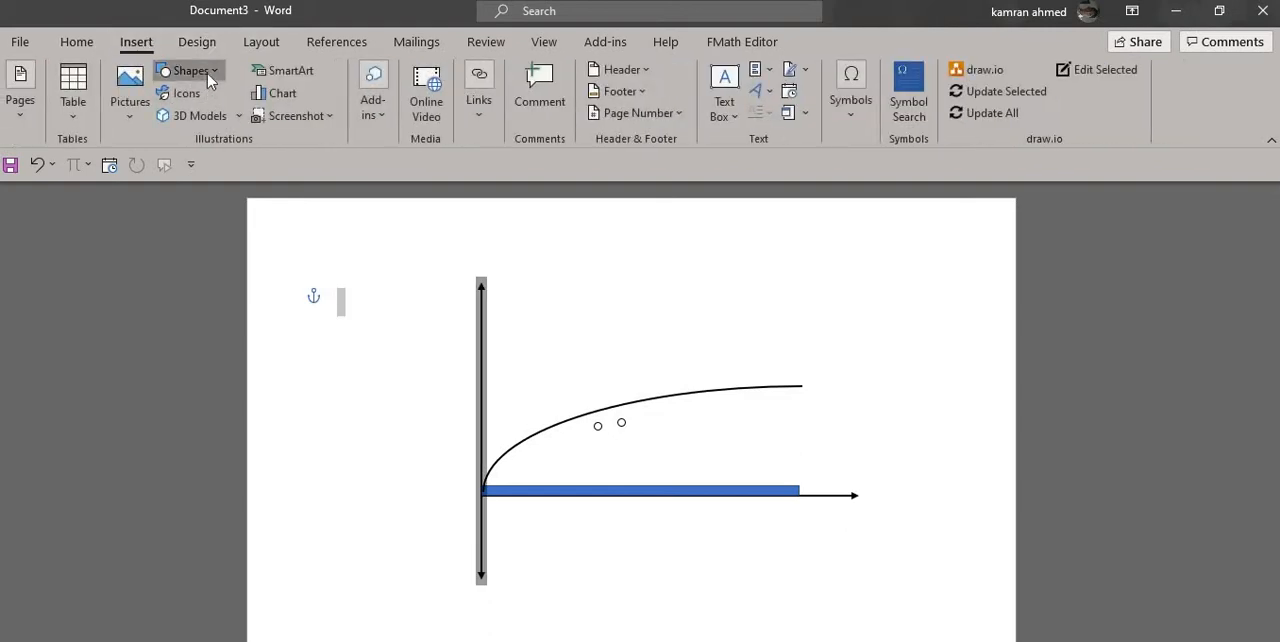
pyautogui.click(190, 71)
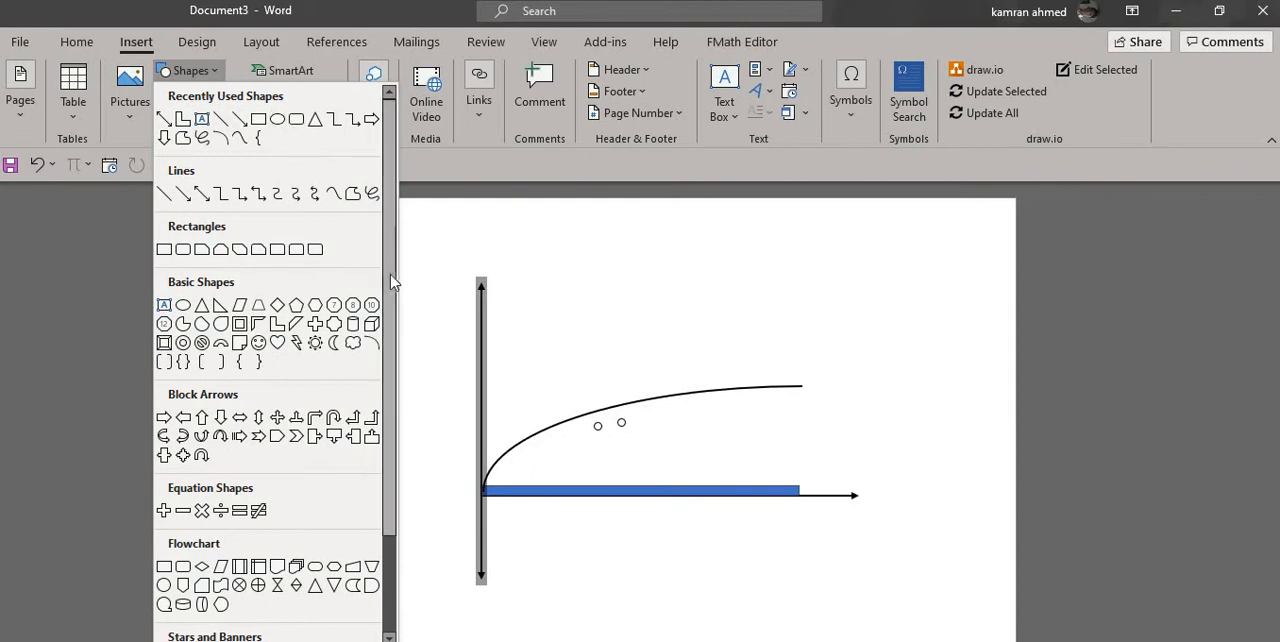
pyautogui.click(183, 306)
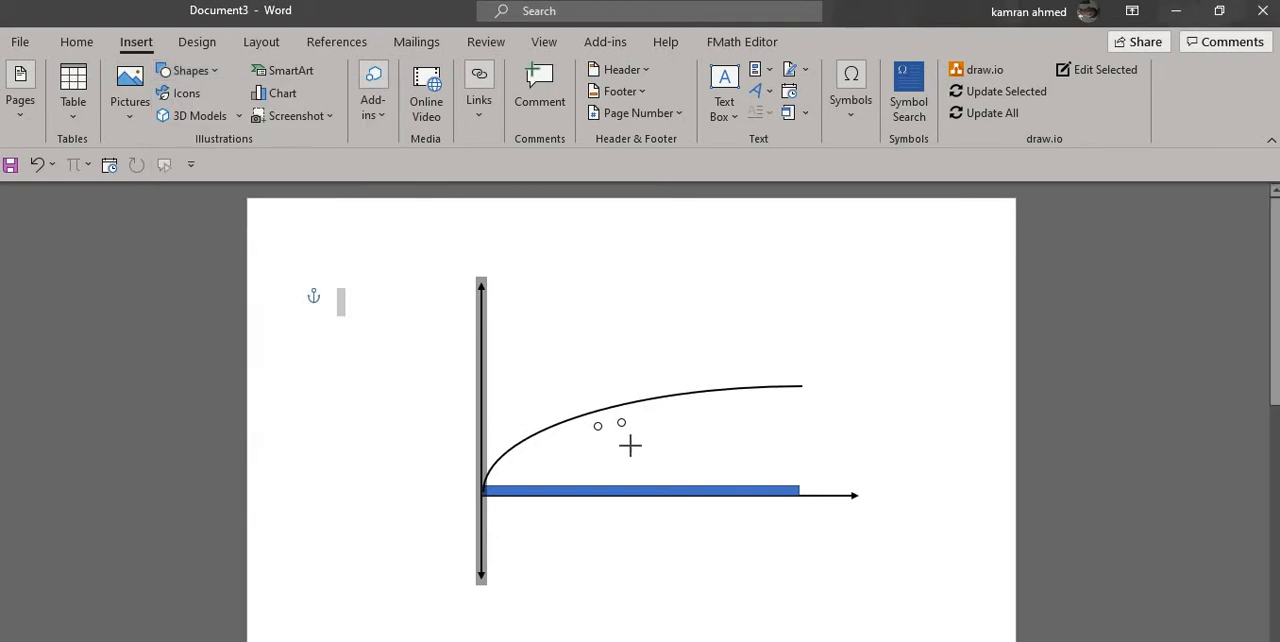
pyautogui.moveTo(630, 446); pyautogui.dragTo(638, 446)
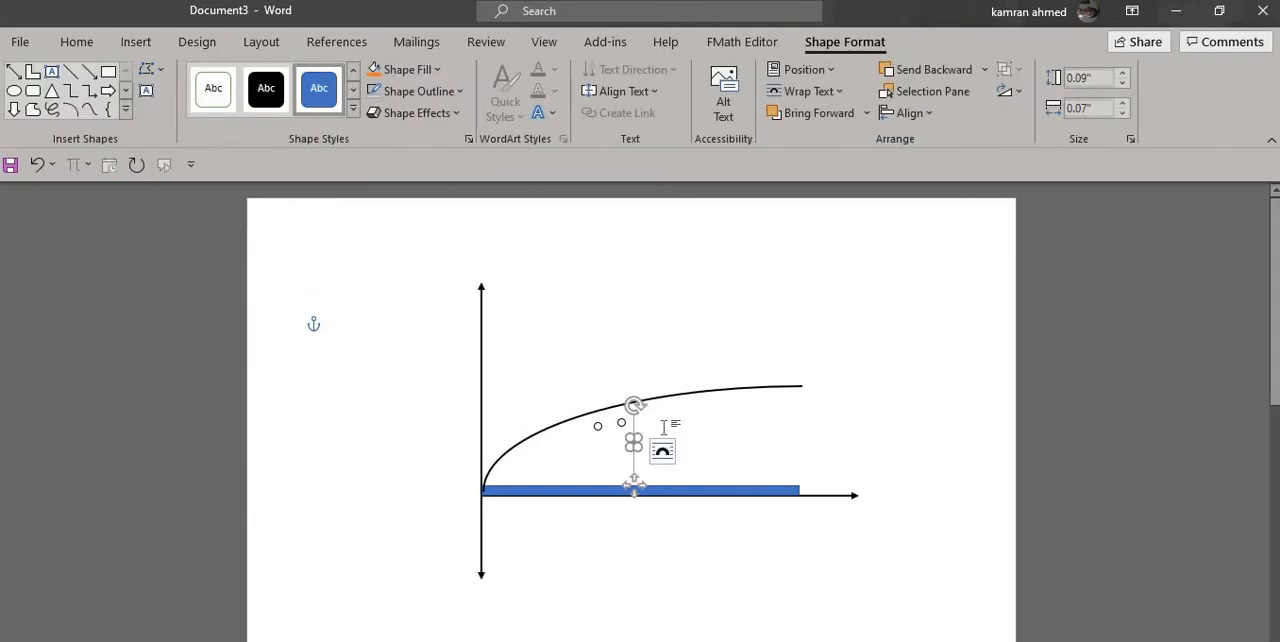
pyautogui.click(663, 427)
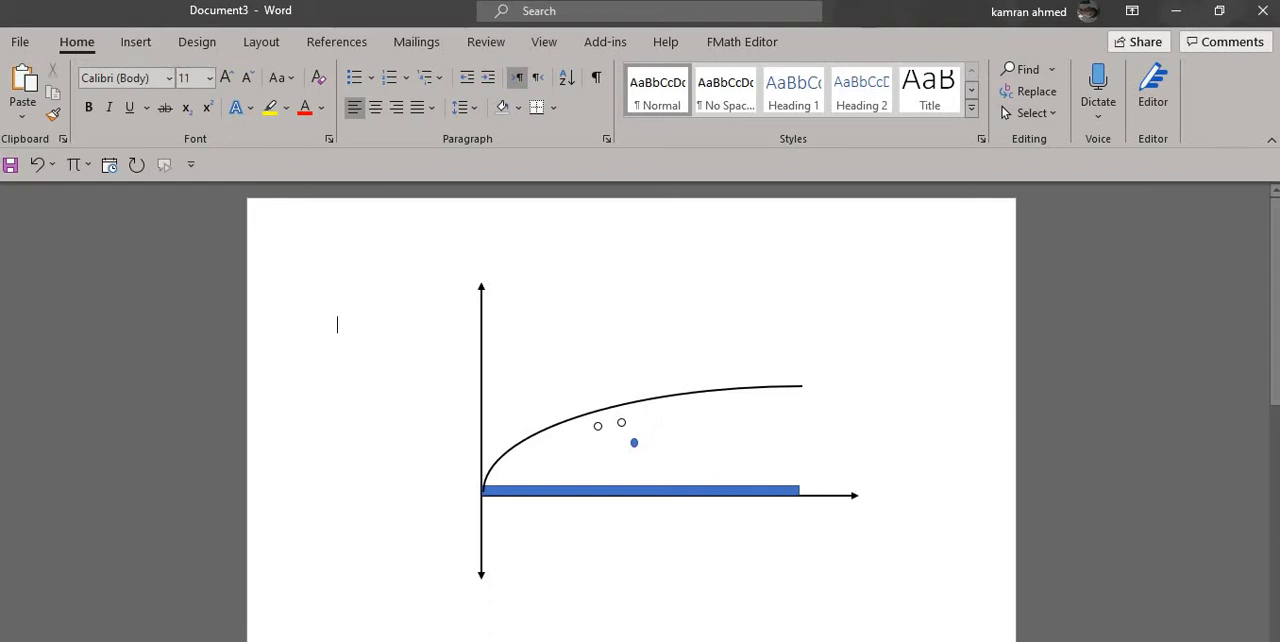
# Fill the area between the curve and the rectangle with copies of the small circle, moving in the two left outside the axes
pyautogui.hotkey('ctrl', 'v')
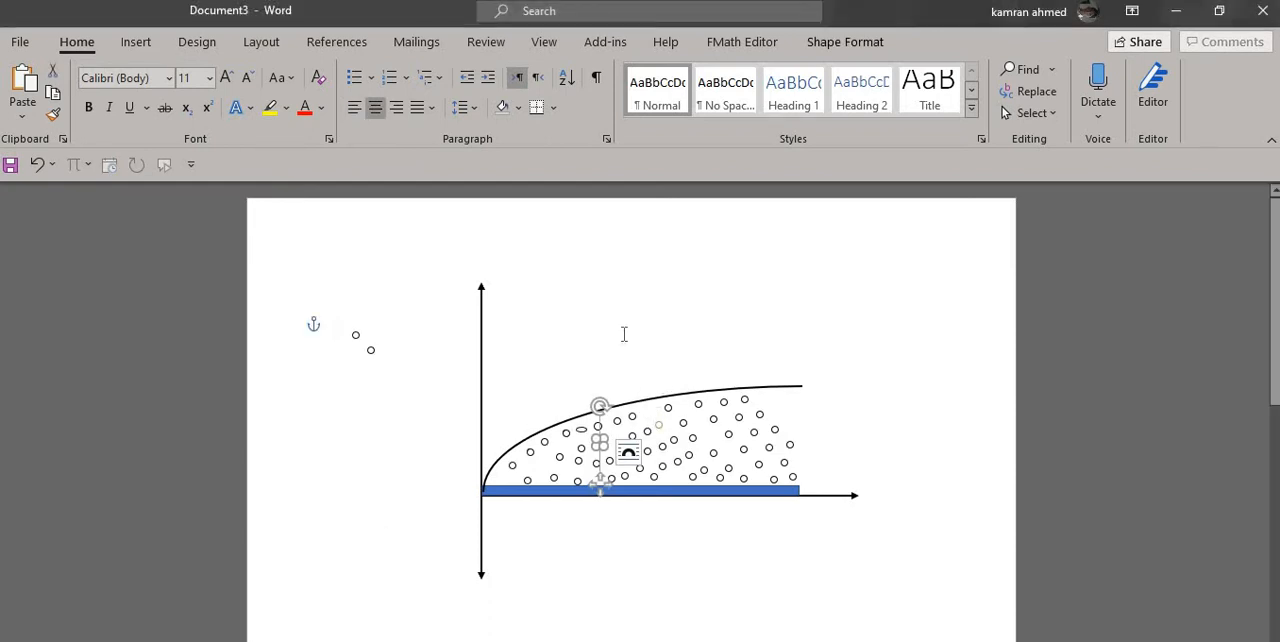
pyautogui.click(621, 337)
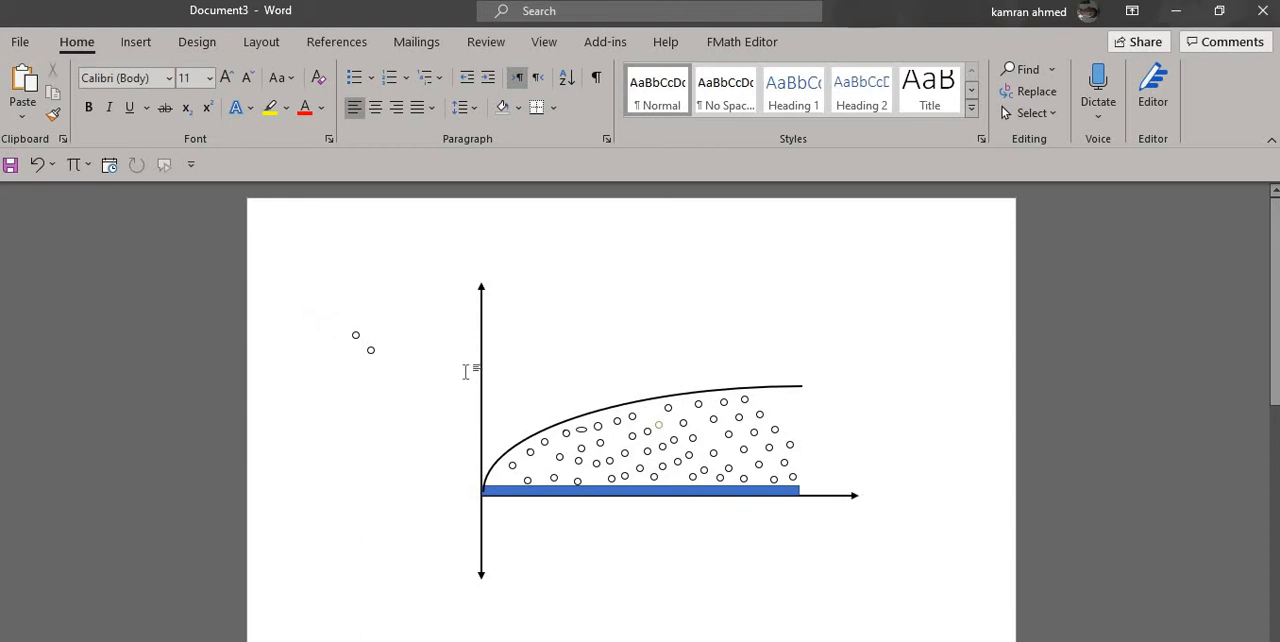
pyautogui.click(358, 337)
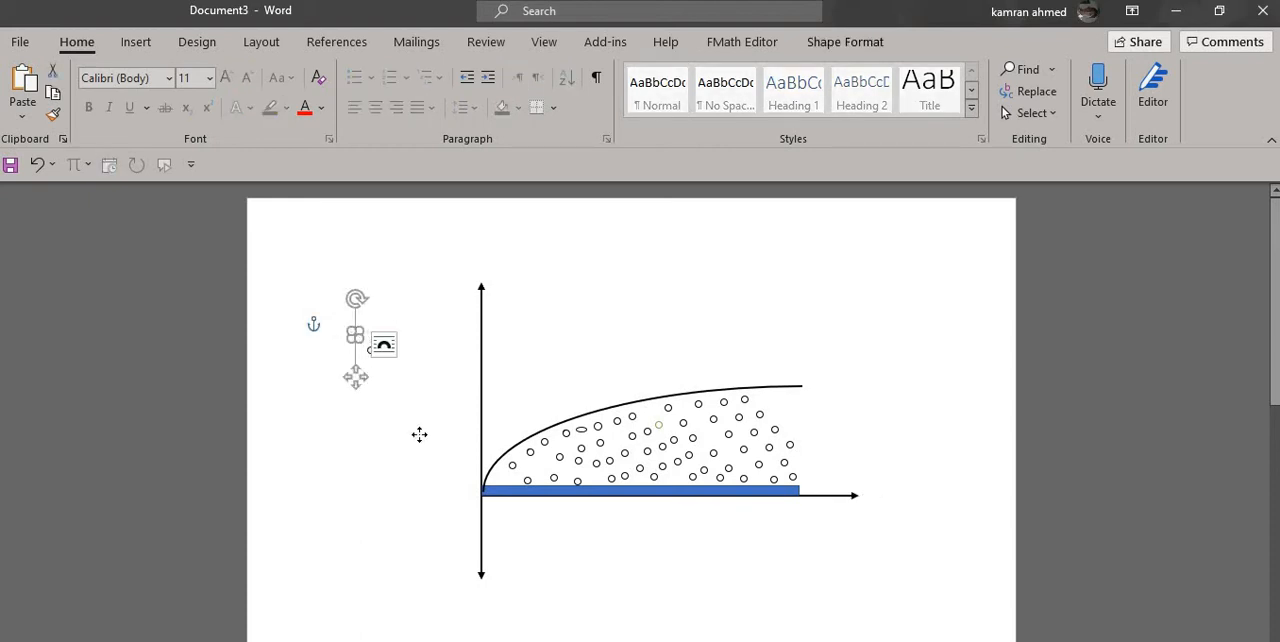
pyautogui.moveTo(419, 434); pyautogui.dragTo(536, 508)
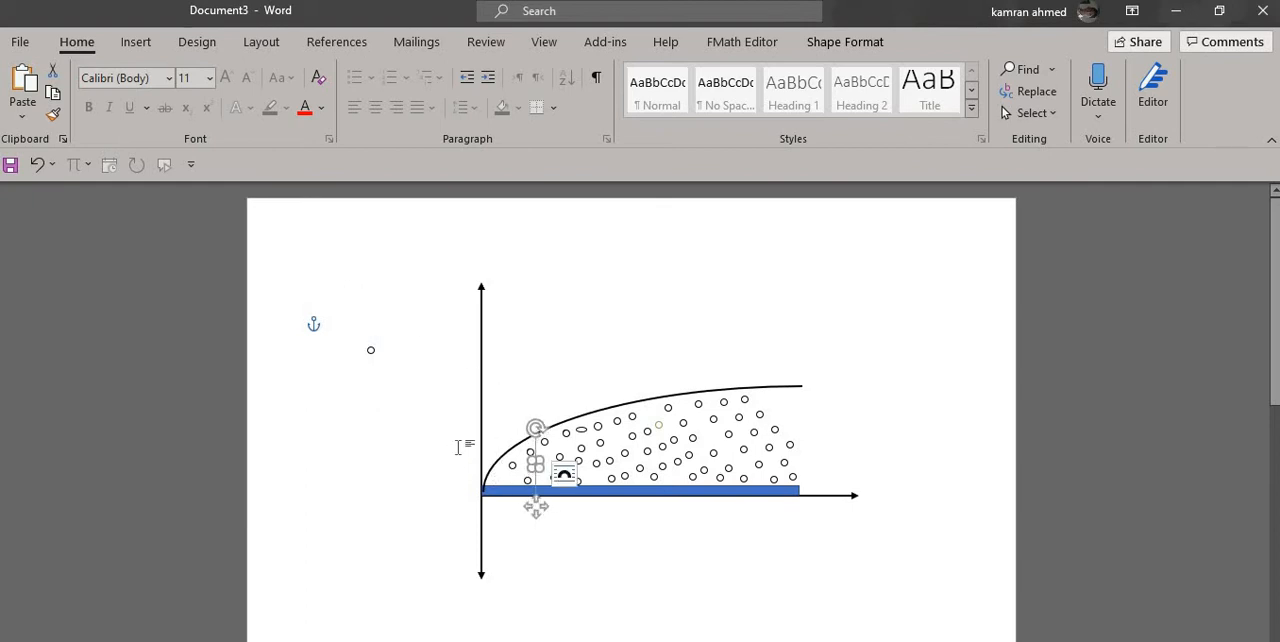
pyautogui.click(370, 354)
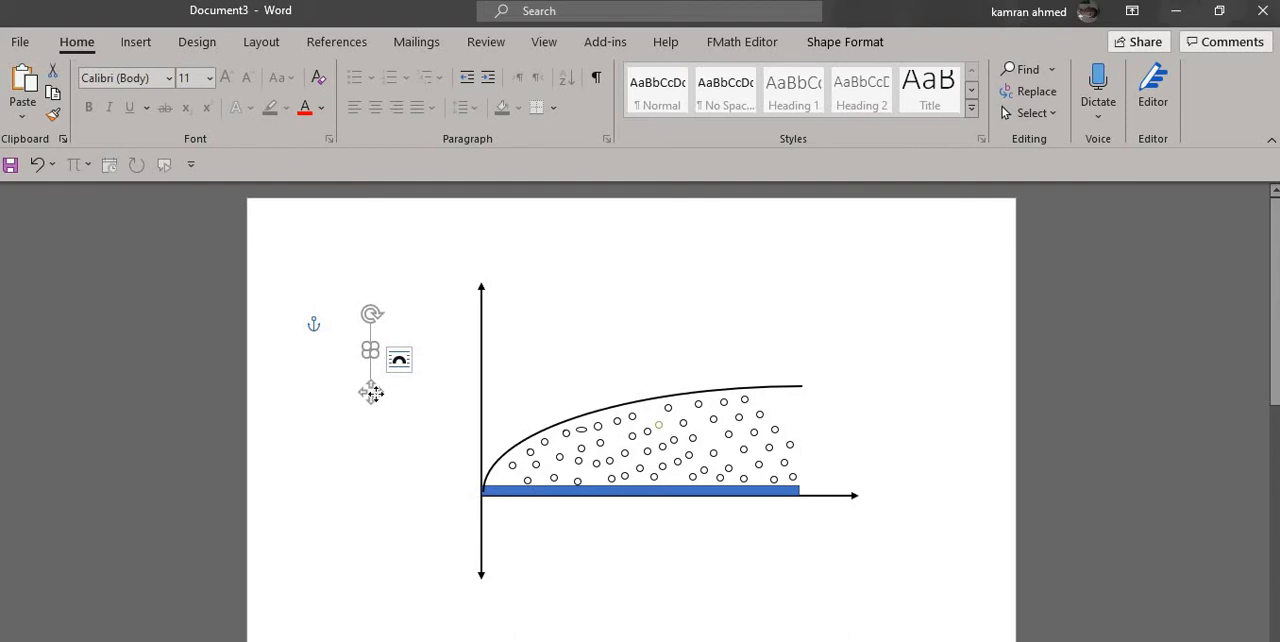
pyautogui.moveTo(378, 398); pyautogui.dragTo(653, 453)
pyautogui.click(402, 455)
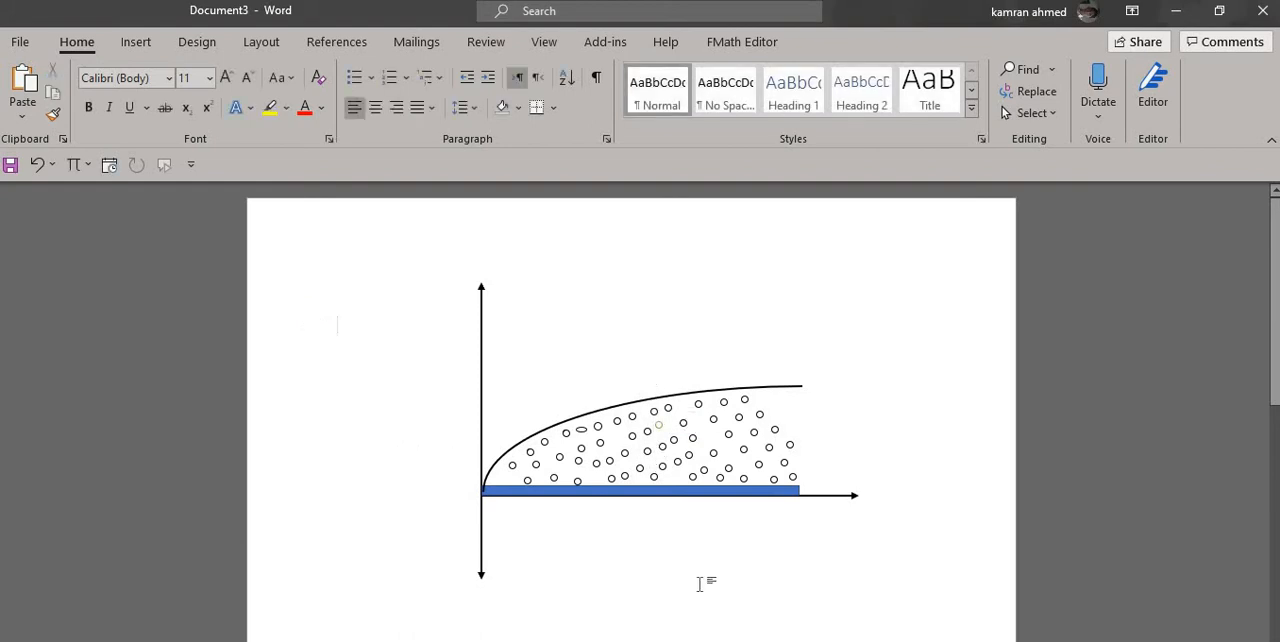
# Reposition the small circles near the curve's far end to spread them more evenly
pyautogui.click(761, 413)
pyautogui.moveTo(768, 411)
pyautogui.mouseDown()
pyautogui.moveTo(784, 406)
pyautogui.moveTo(760, 397)
pyautogui.mouseUp()
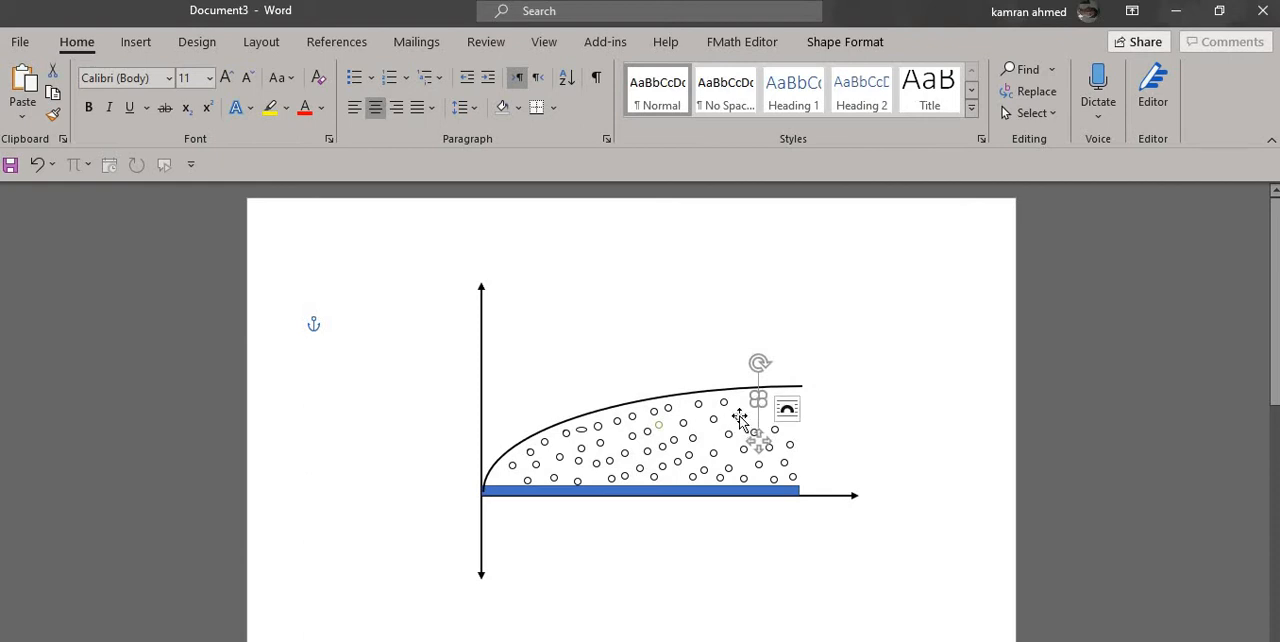
pyautogui.moveTo(739, 416); pyautogui.dragTo(751, 418)
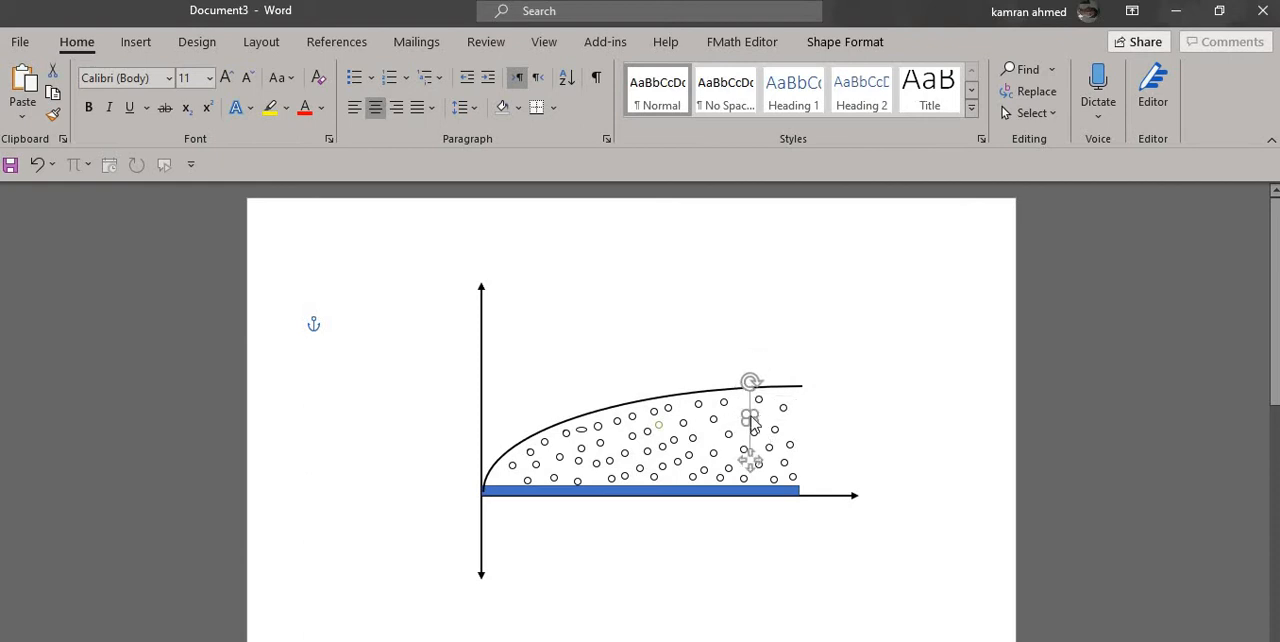
pyautogui.click(824, 419)
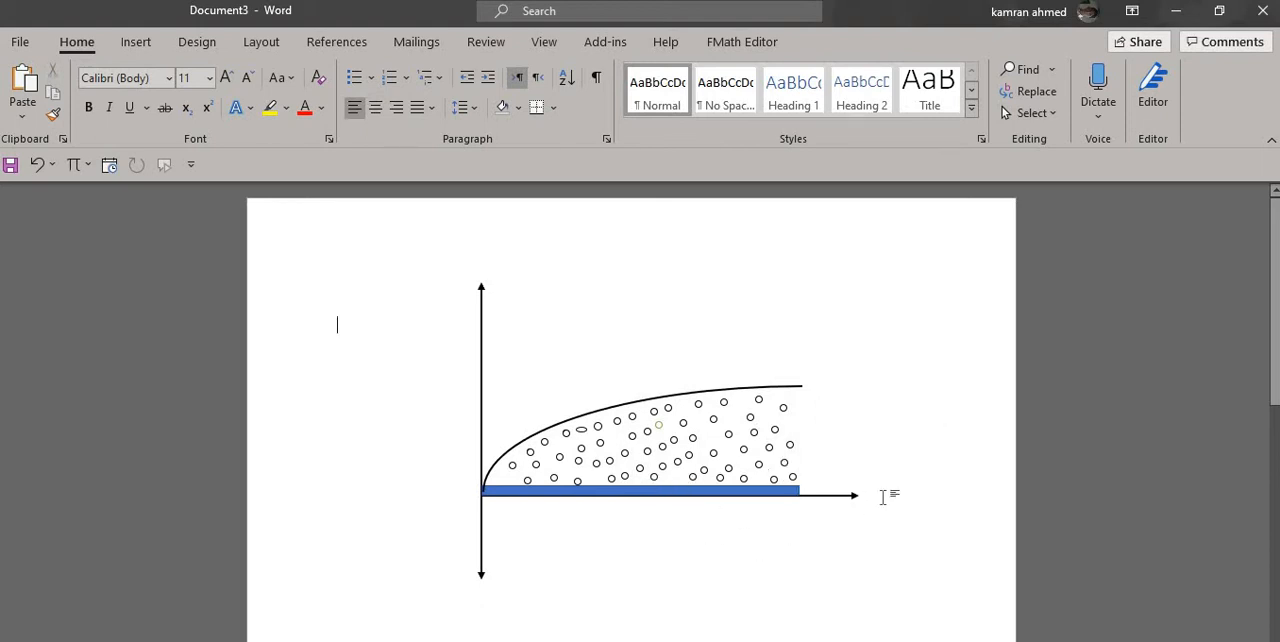
# Insert a built-in text box above the curve and resize it to about 0.31" high and 2.18" wide
pyautogui.click(136, 42)
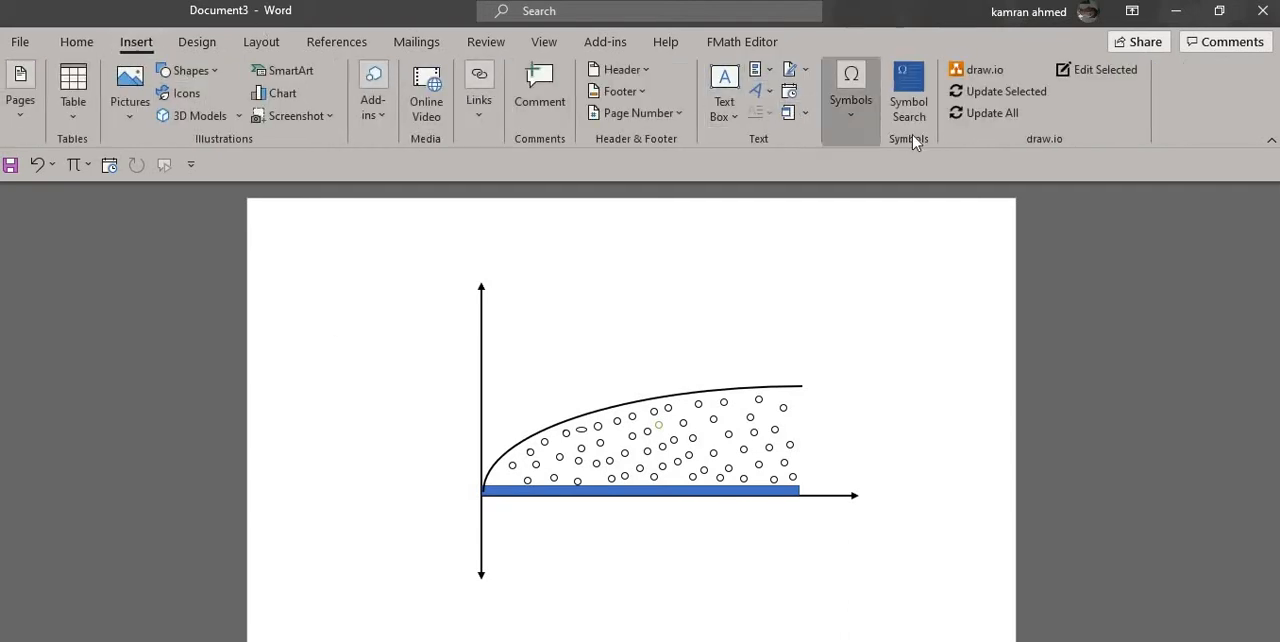
pyautogui.click(738, 85)
pyautogui.click(779, 228)
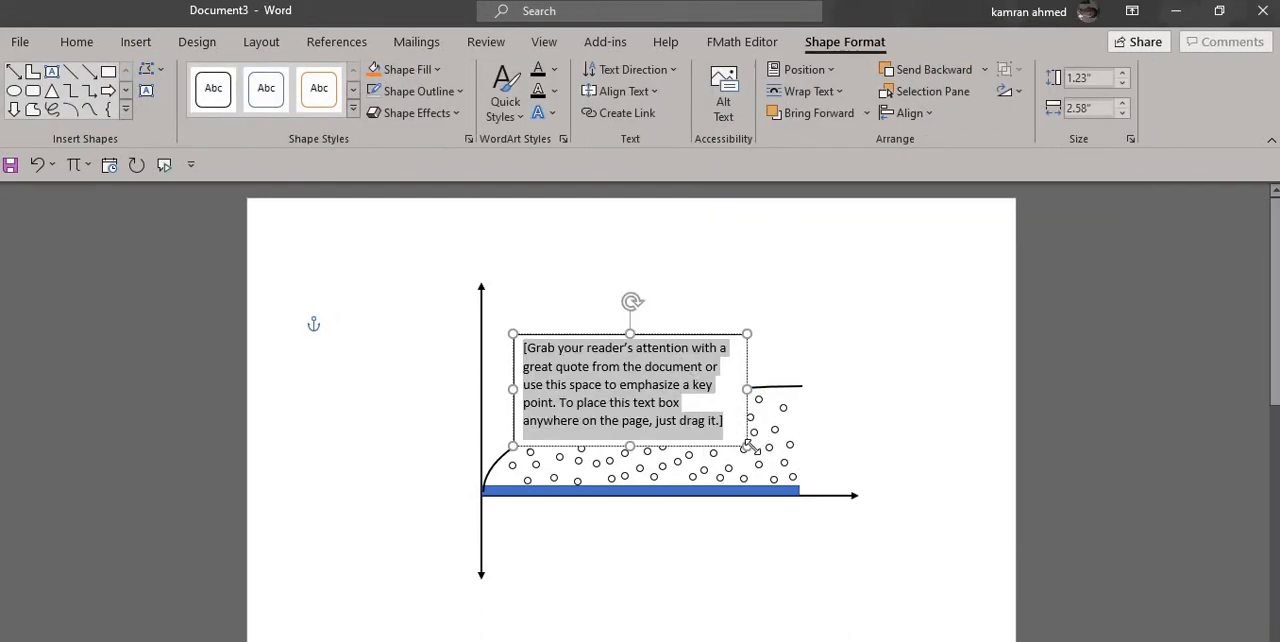
pyautogui.moveTo(748, 447); pyautogui.dragTo(711, 363)
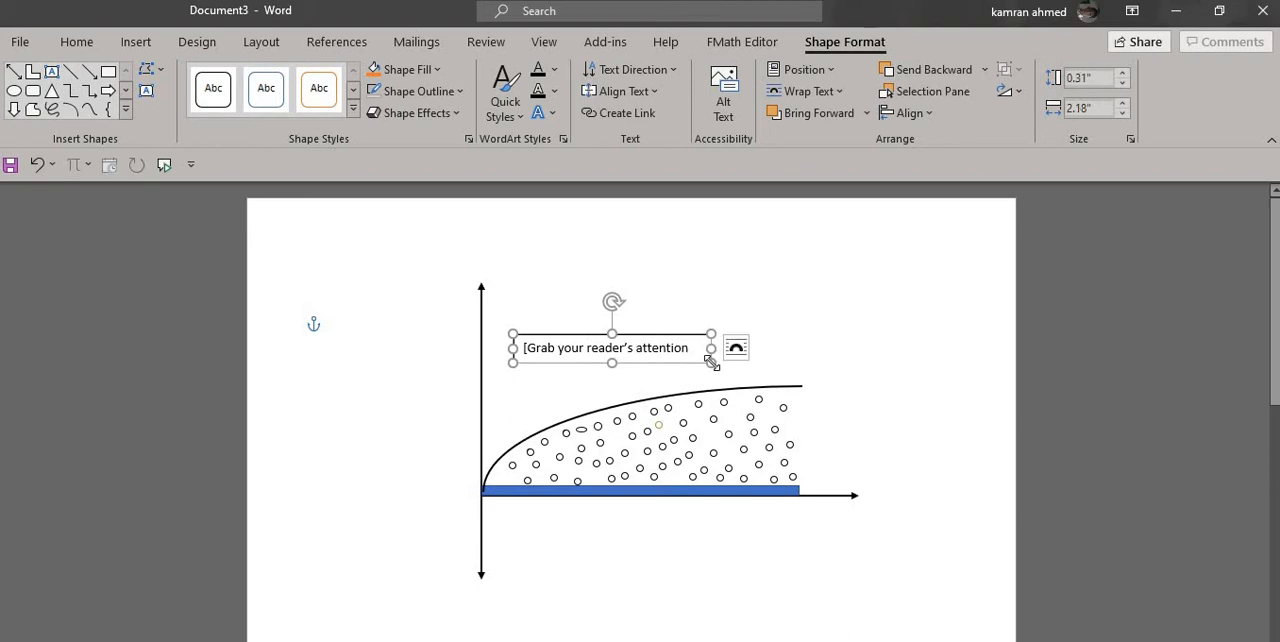
# Clear all the placeholder text from the text box
pyautogui.hotkey('ctrl', 'b')
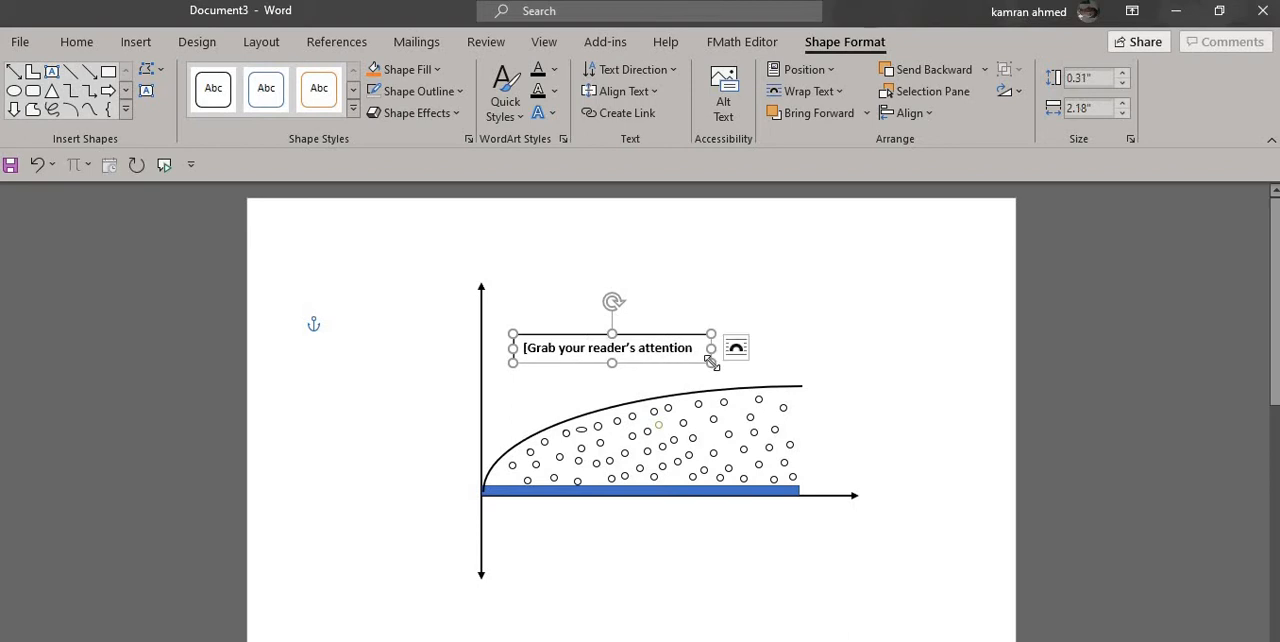
pyautogui.hotkey('ctrl', 'a')
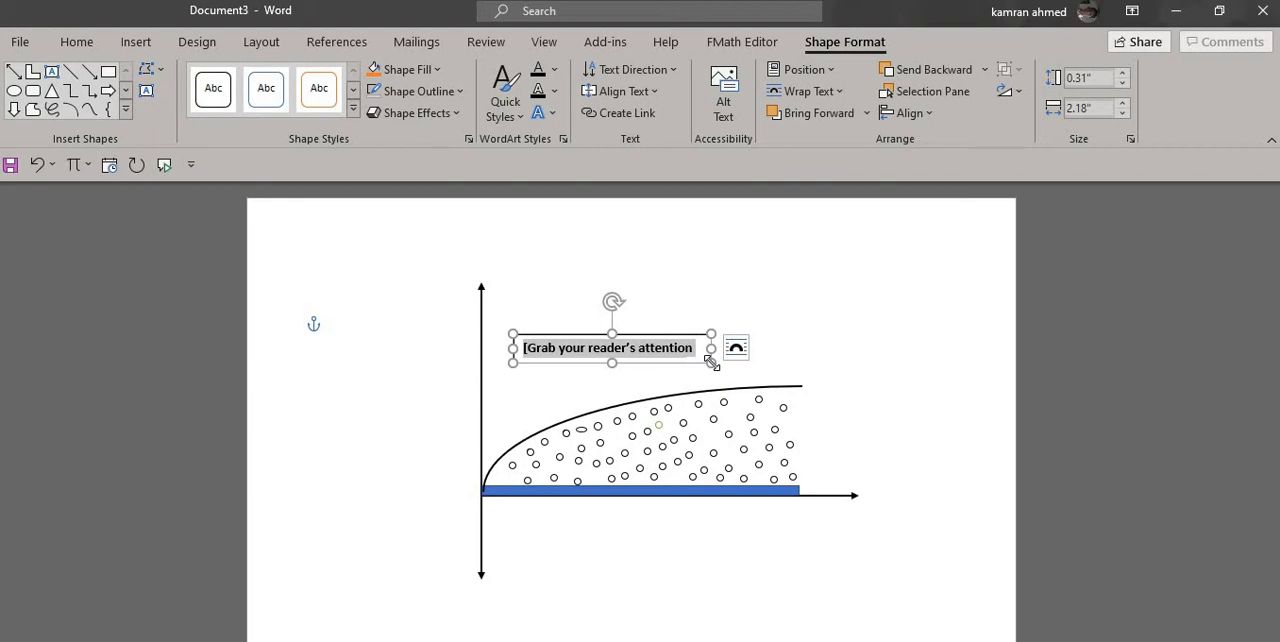
pyautogui.hotkey('ctrl', 'b')
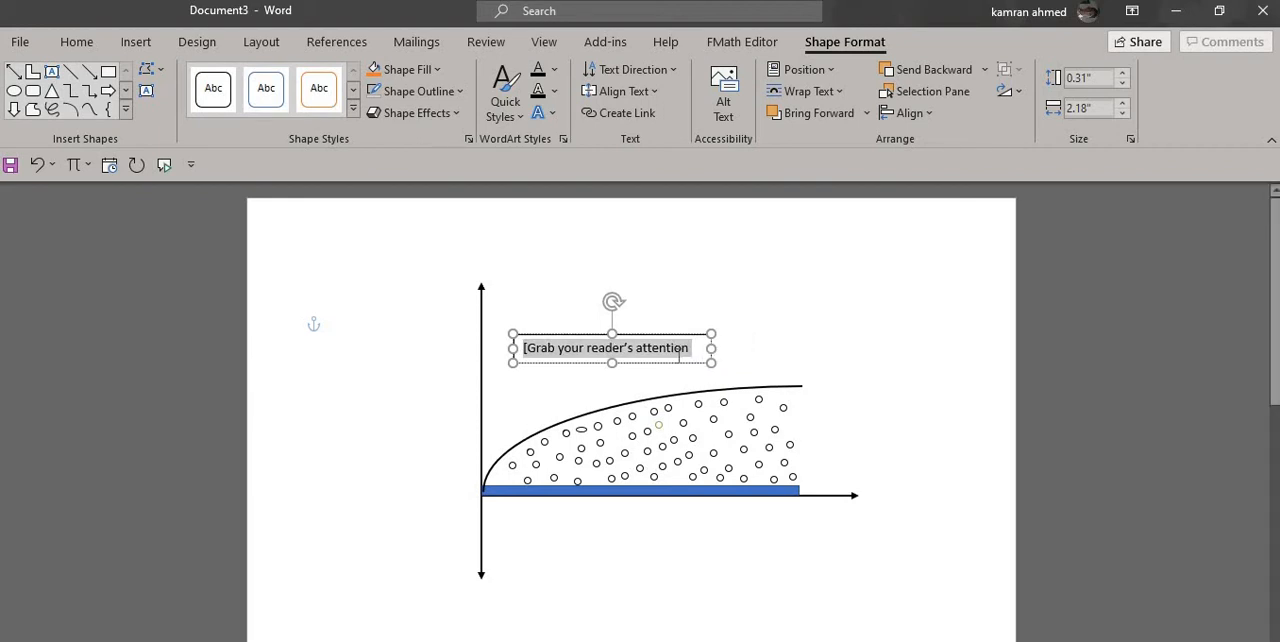
pyautogui.press('BackSpace')
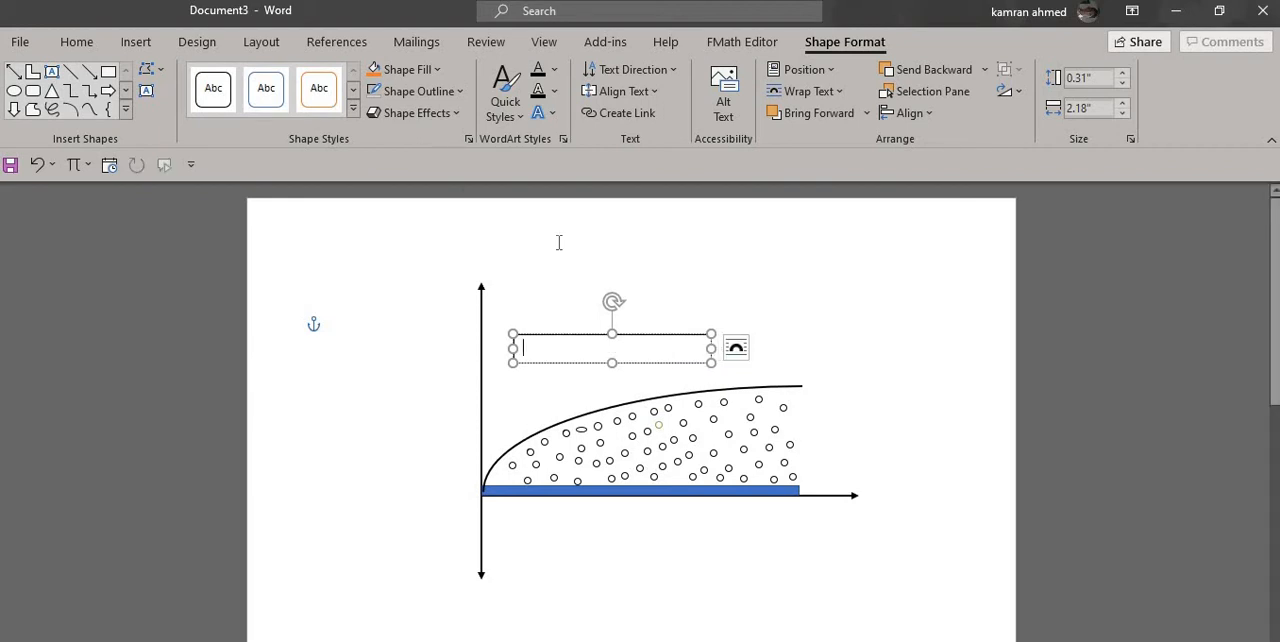
pyautogui.click(353, 114)
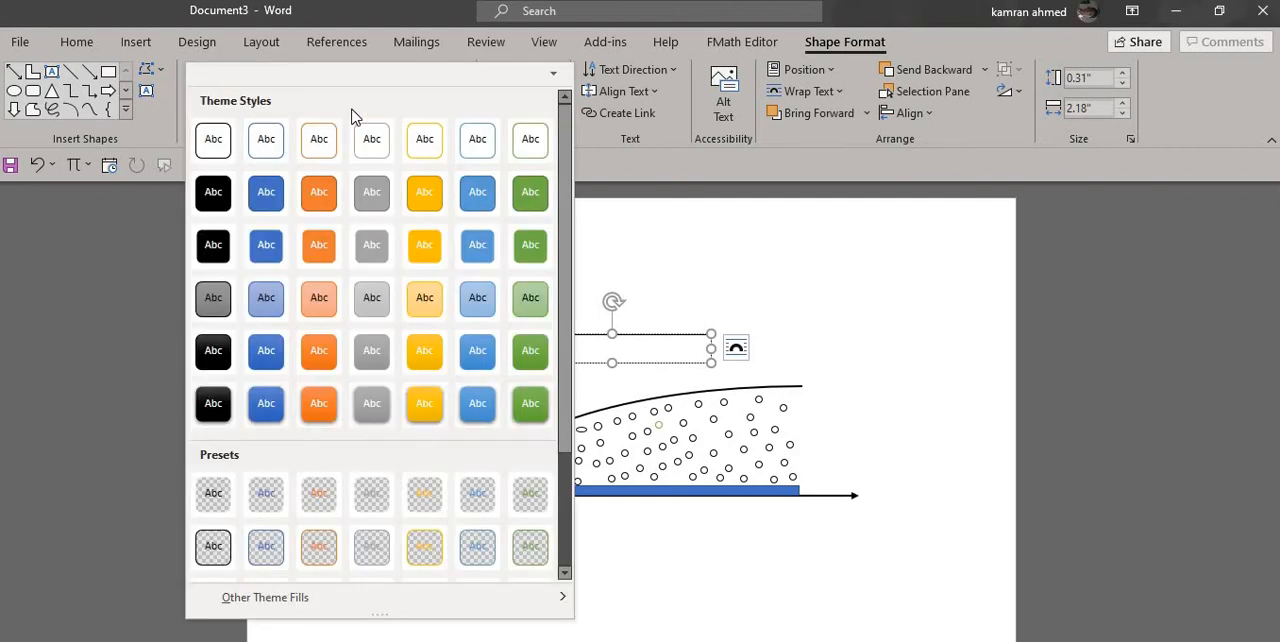
pyautogui.click(637, 236)
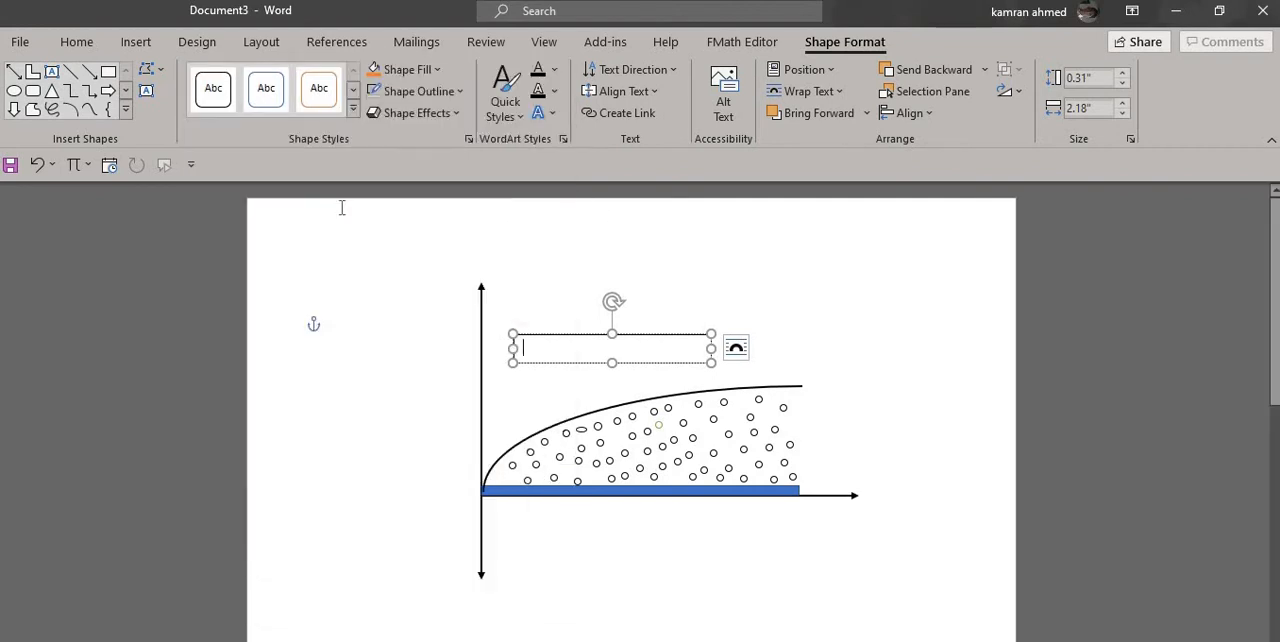
# Insert an equation in the text box reading B with a superscript star (B^\star)
pyautogui.click(72, 164)
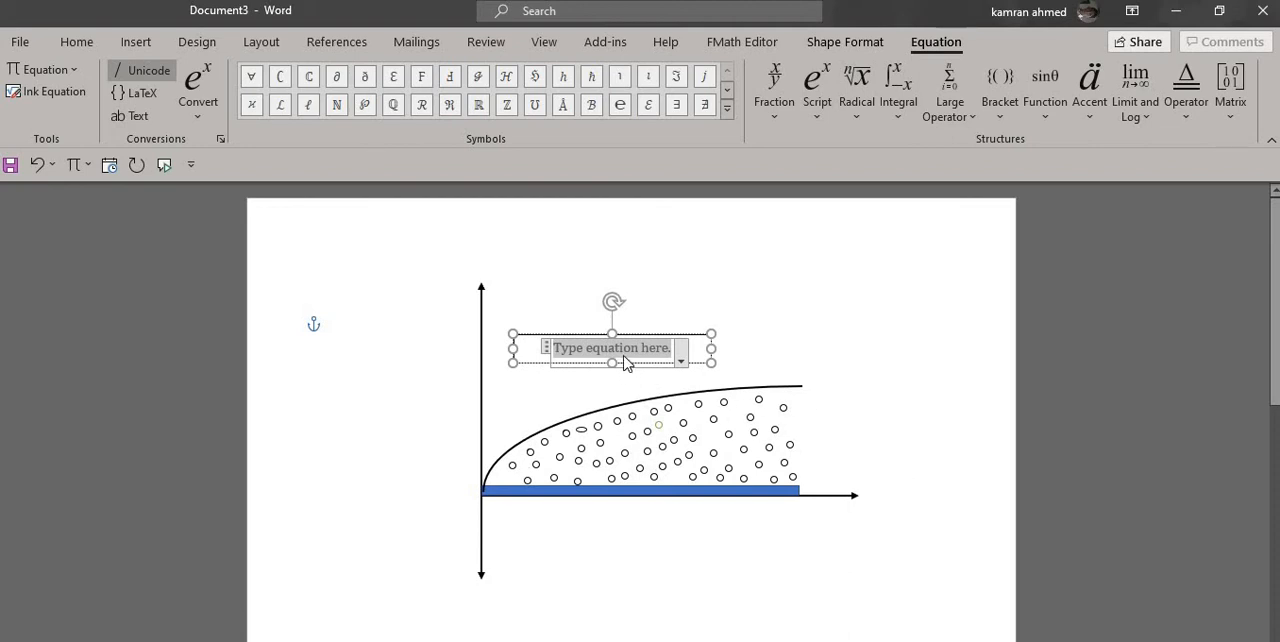
pyautogui.write('B')
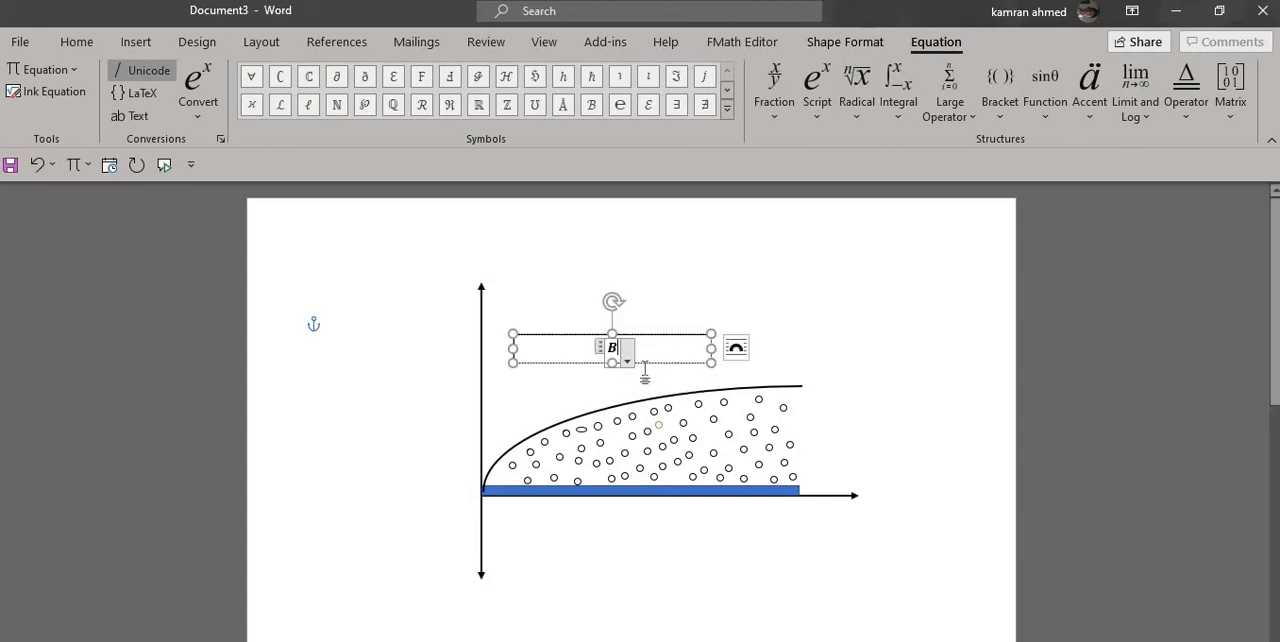
pyautogui.write('^')
pyautogui.write('b')
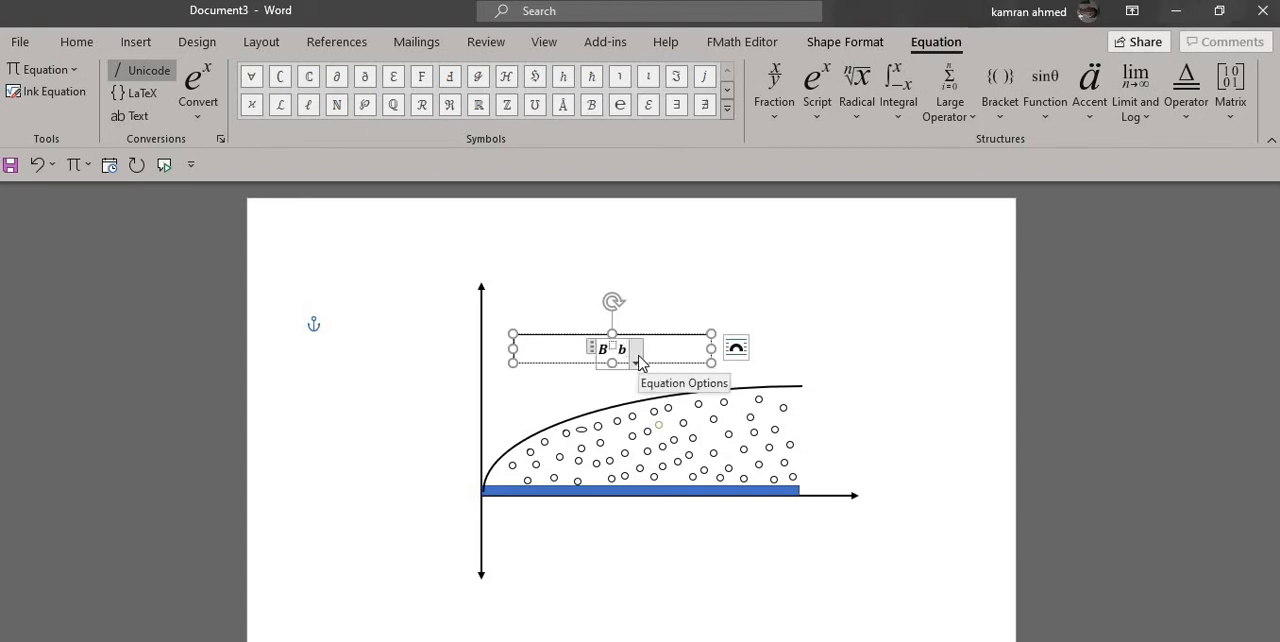
pyautogui.press('BackSpace')
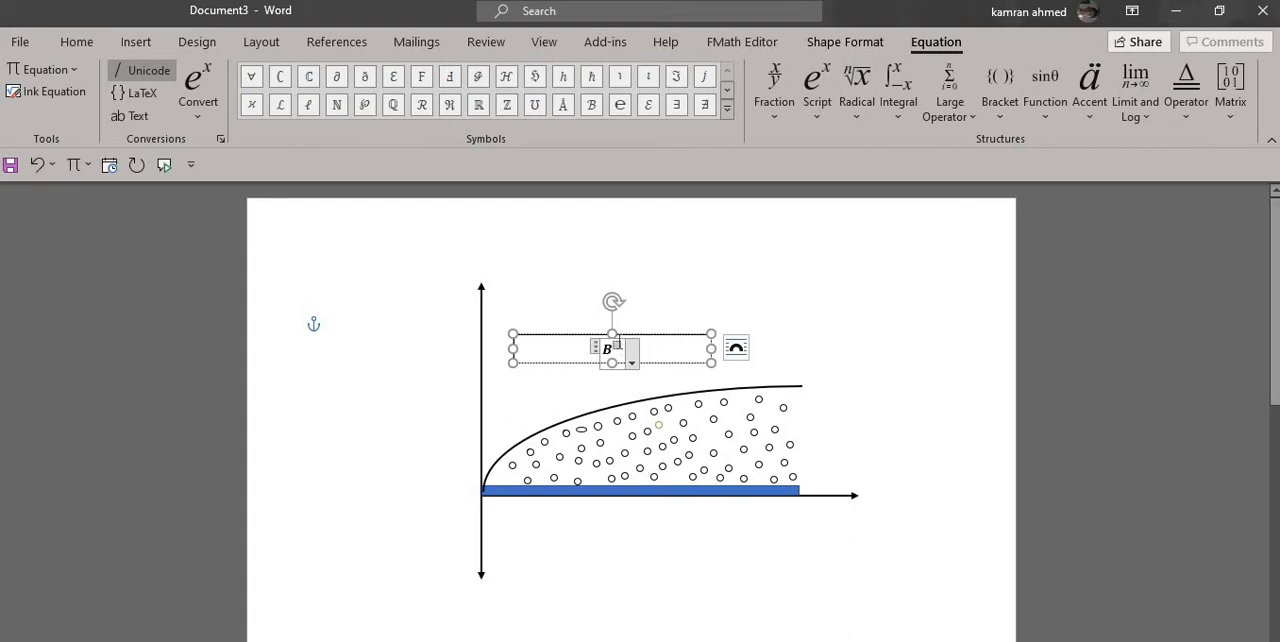
pyautogui.write('\\star')
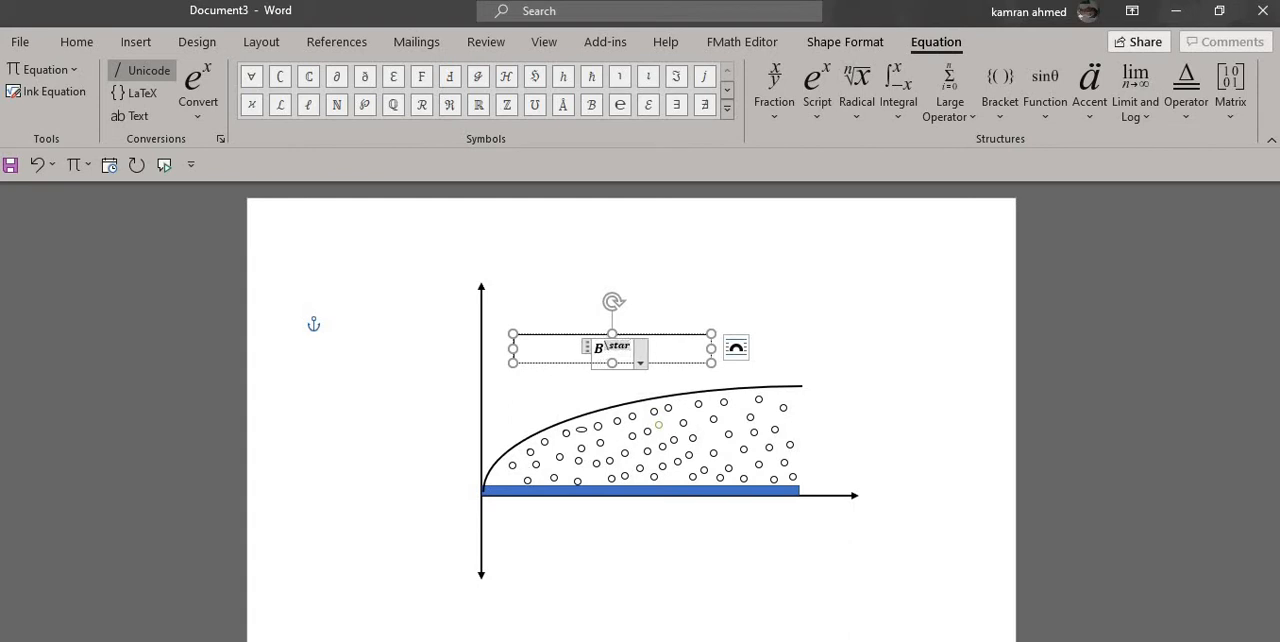
pyautogui.press('space')
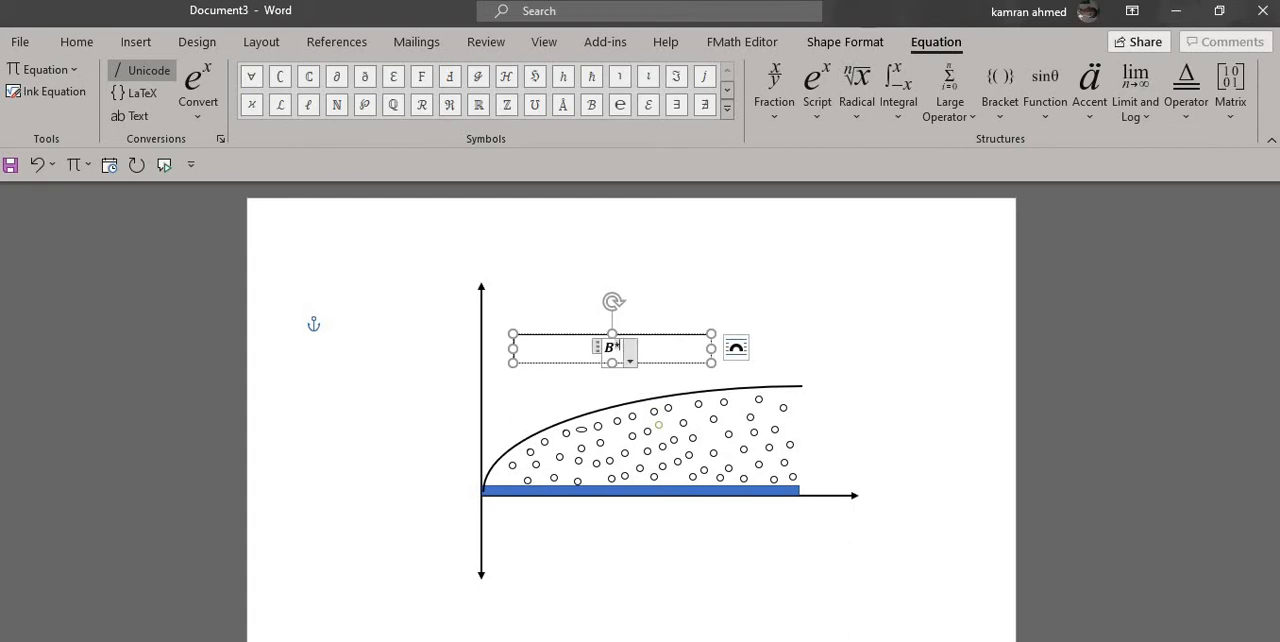
# Shrink the B* text box to about 0.28" high and 0.32" wide and move it below the rectangle's far end
pyautogui.click(662, 352)
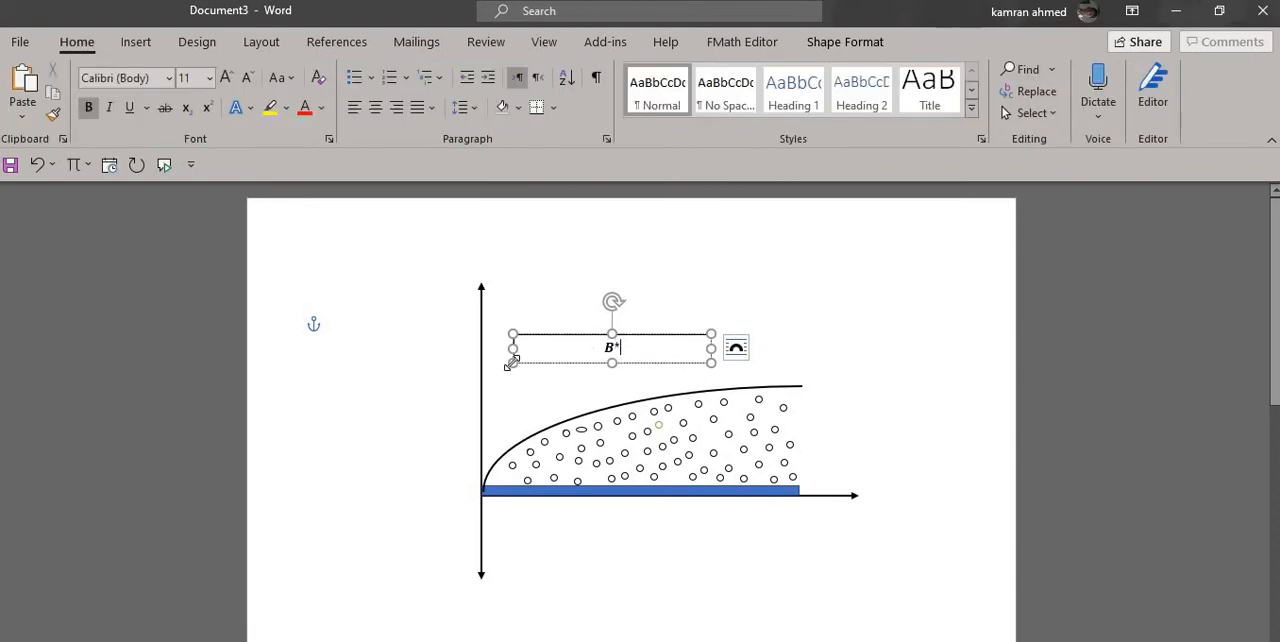
pyautogui.moveTo(513, 364); pyautogui.dragTo(686, 359)
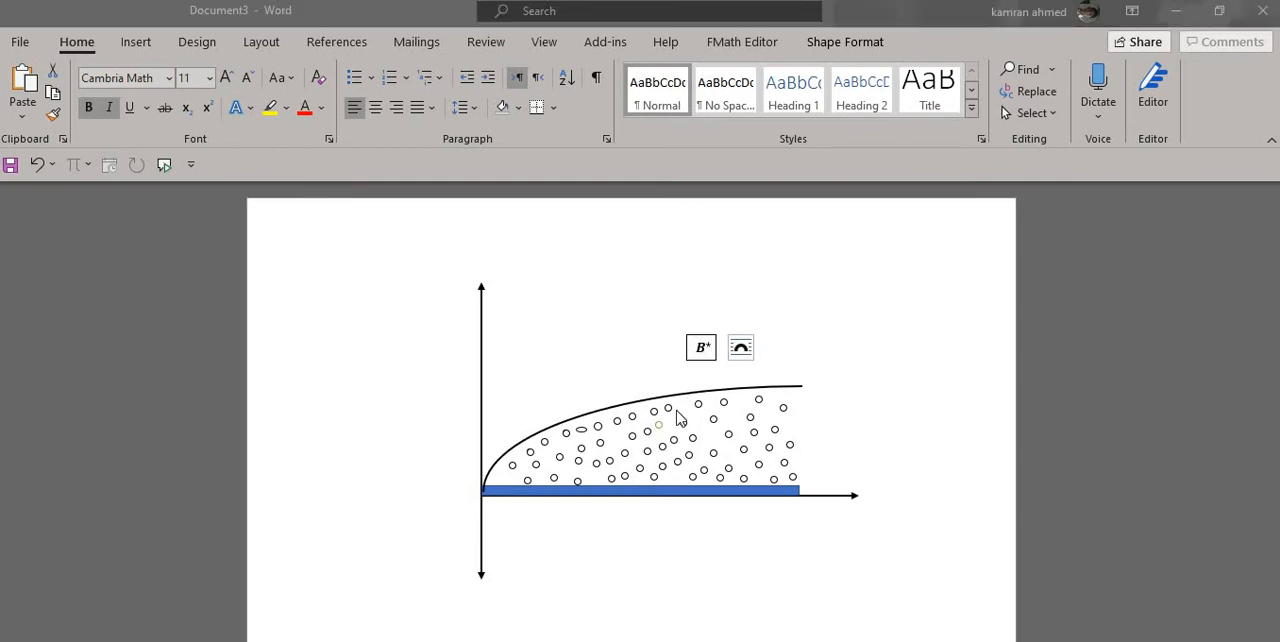
pyautogui.click(703, 358)
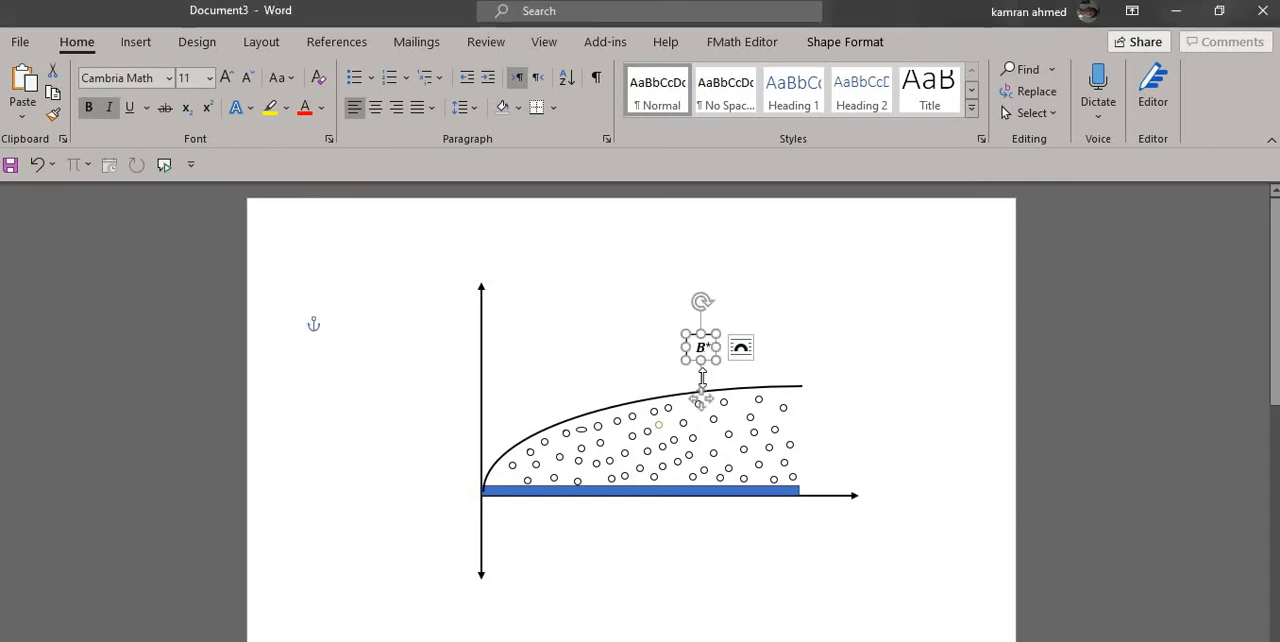
pyautogui.moveTo(700, 400); pyautogui.dragTo(775, 567)
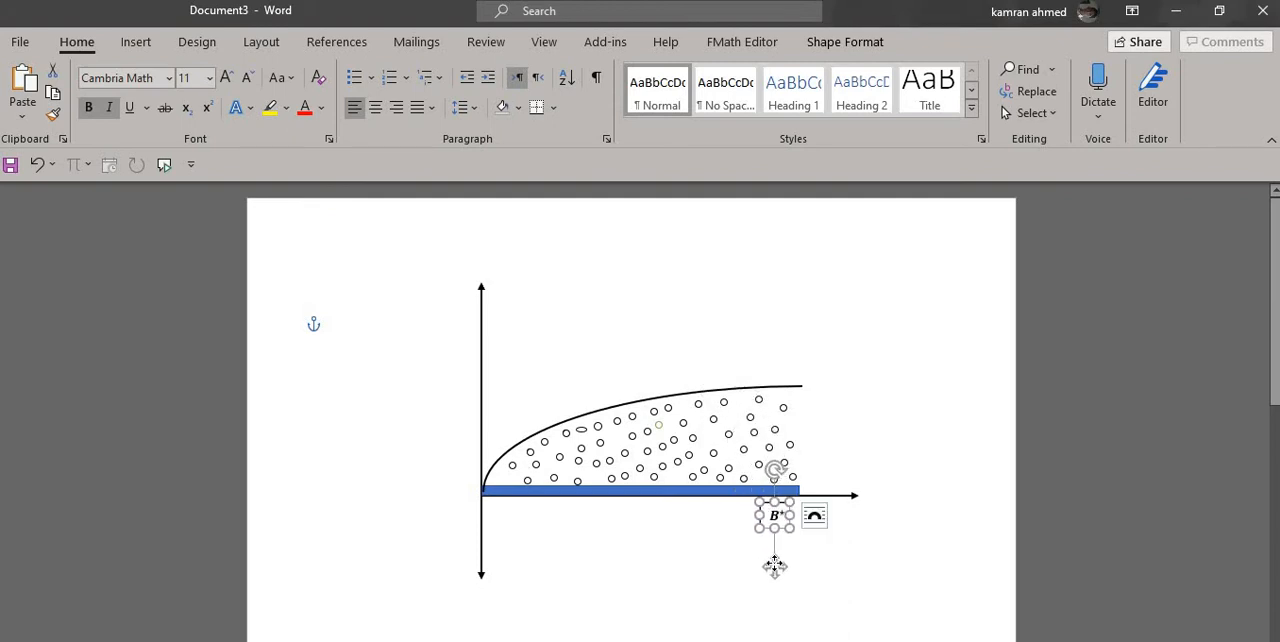
pyautogui.click(828, 565)
# Remove the outline from the B* text box
pyautogui.click(777, 527)
pyautogui.doubleClick(777, 530)
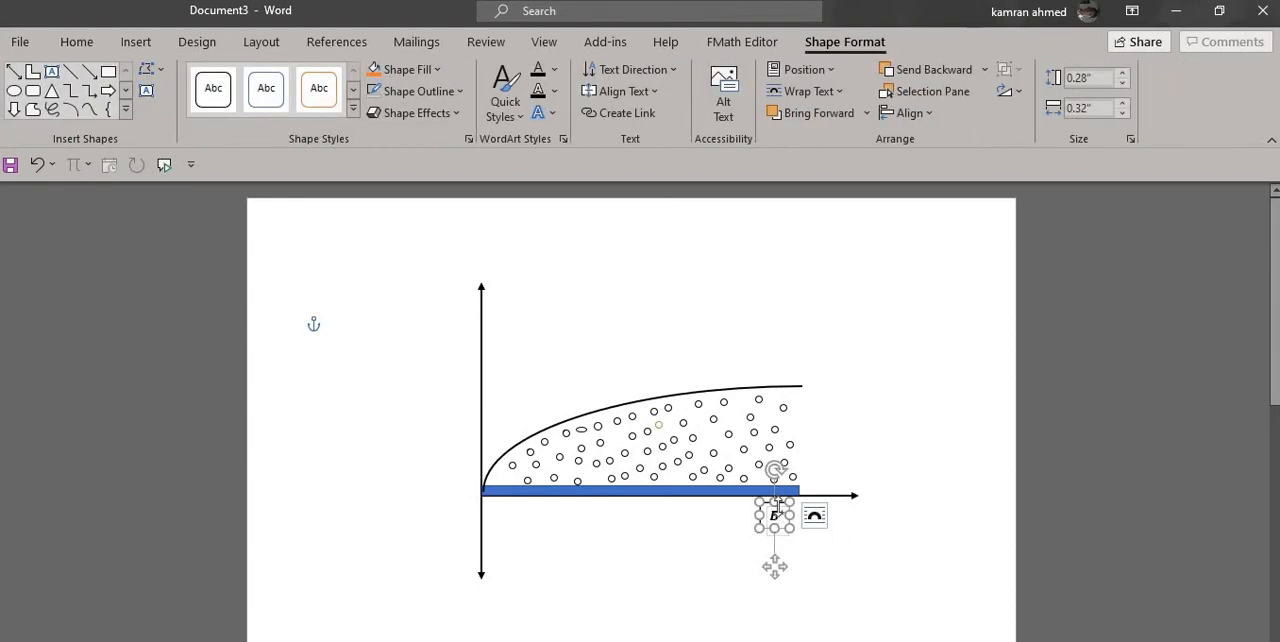
pyautogui.click(353, 112)
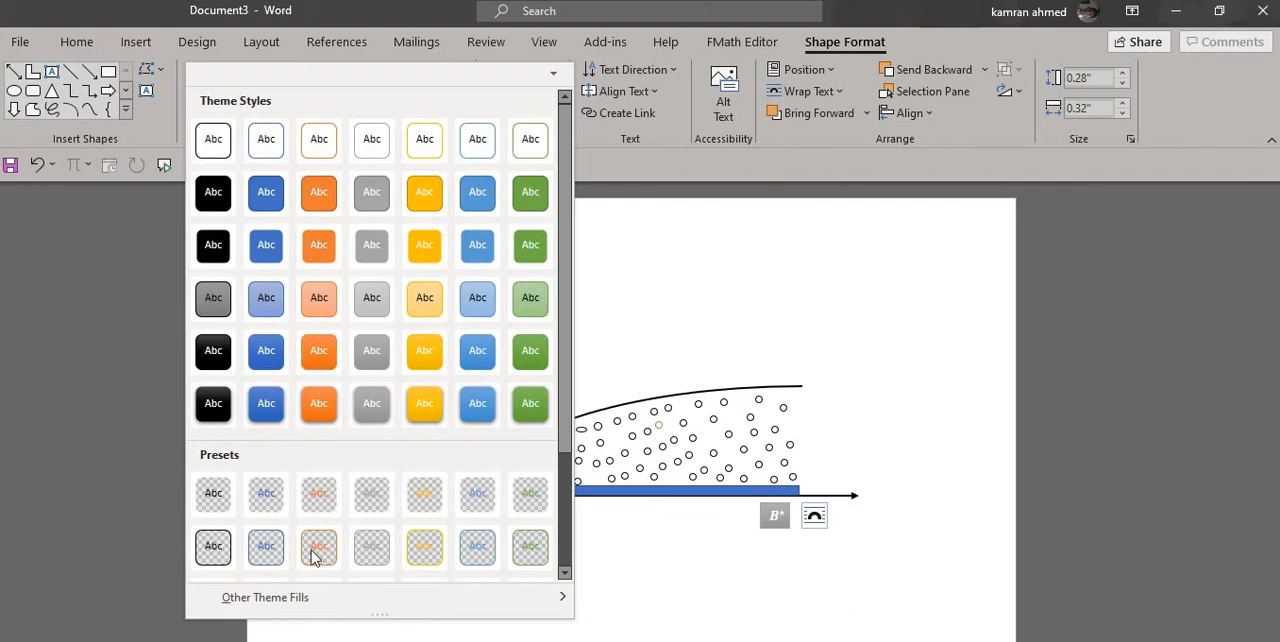
pyautogui.click(726, 260)
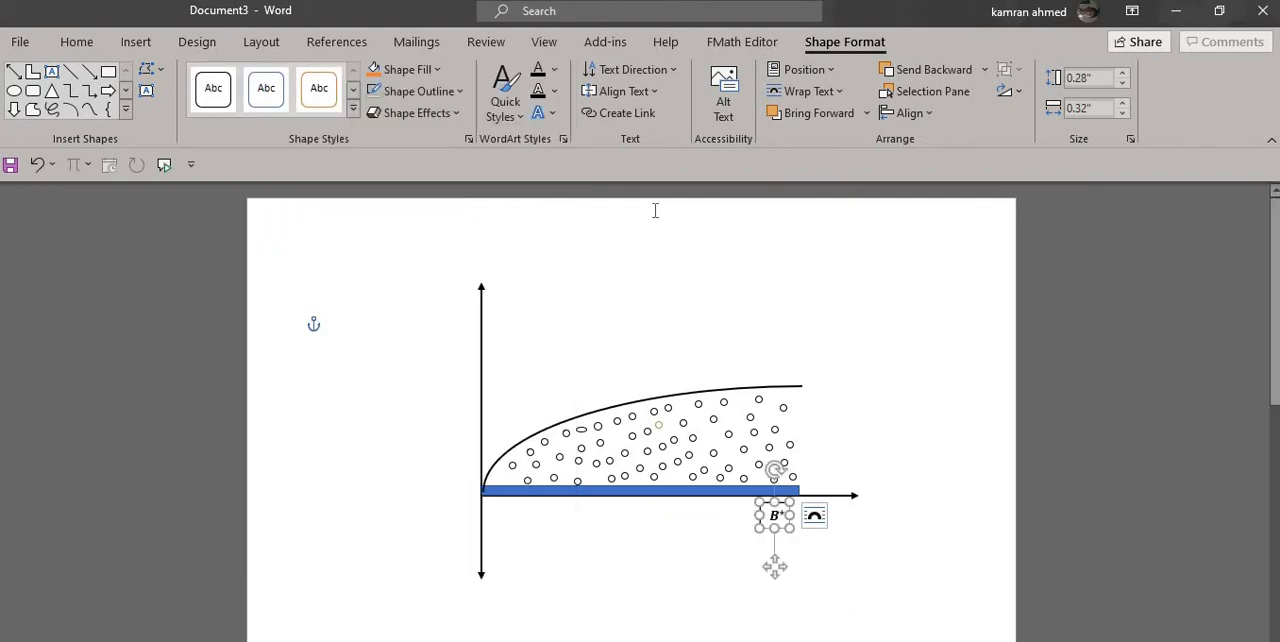
pyautogui.click(462, 92)
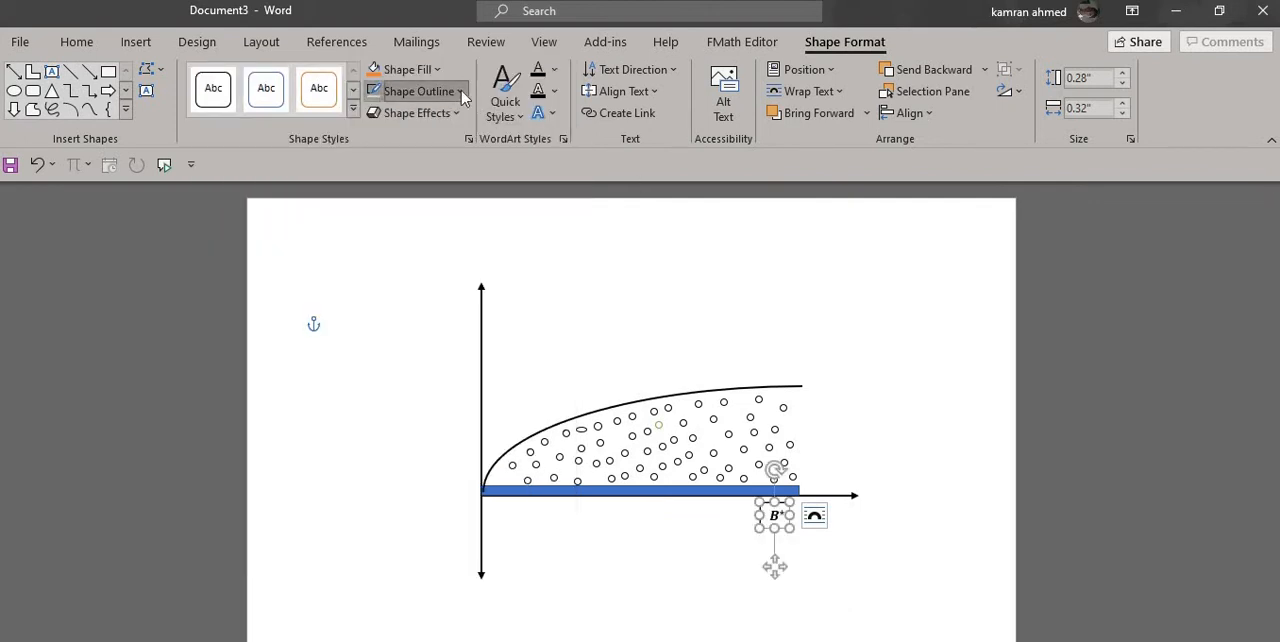
pyautogui.click(420, 300)
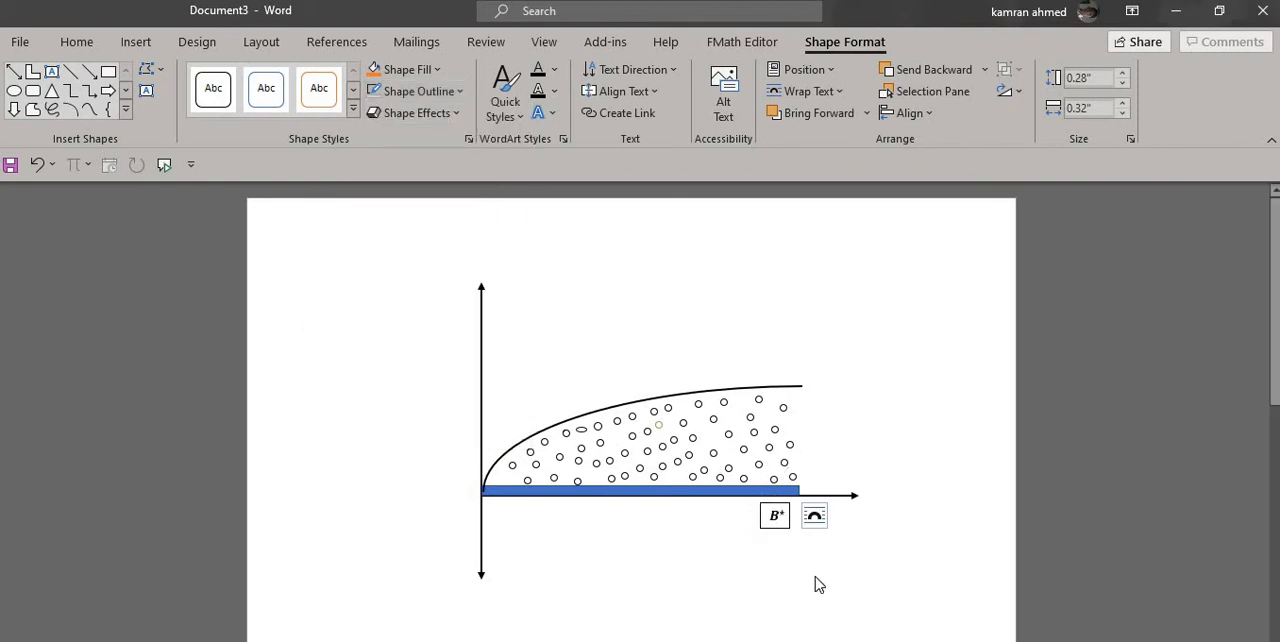
pyautogui.click(808, 580)
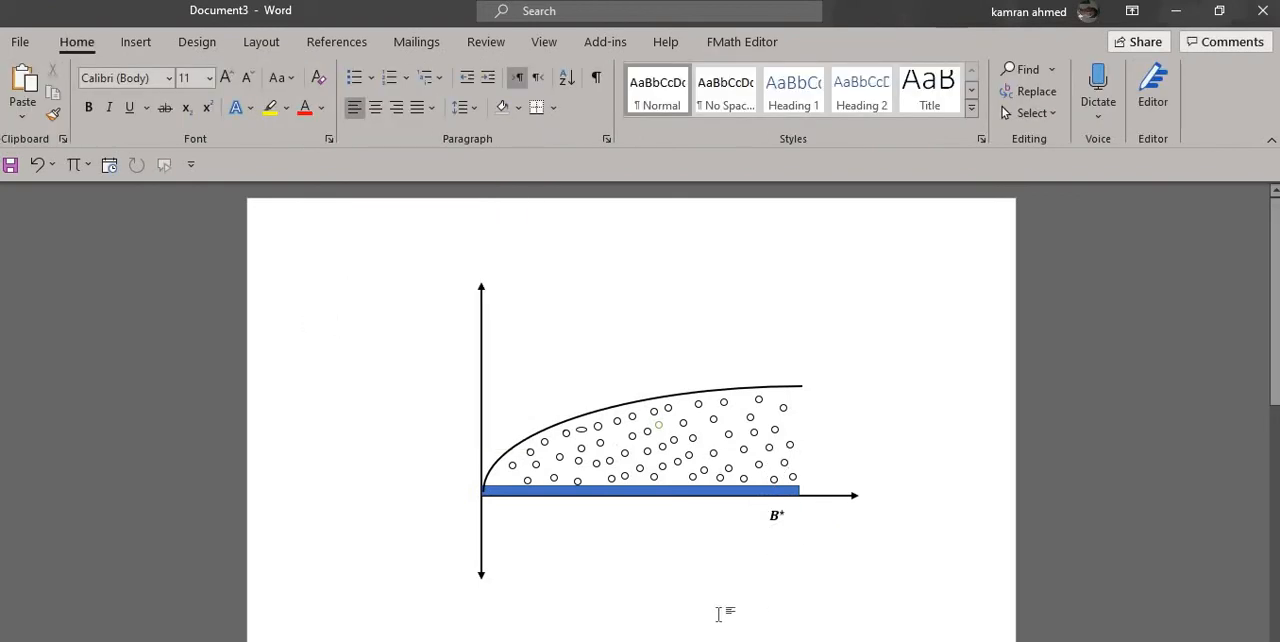
# Draw a small upward arrow about 0.27" high beneath the blue rectangle, close to the vertical axis
pyautogui.click(121, 49)
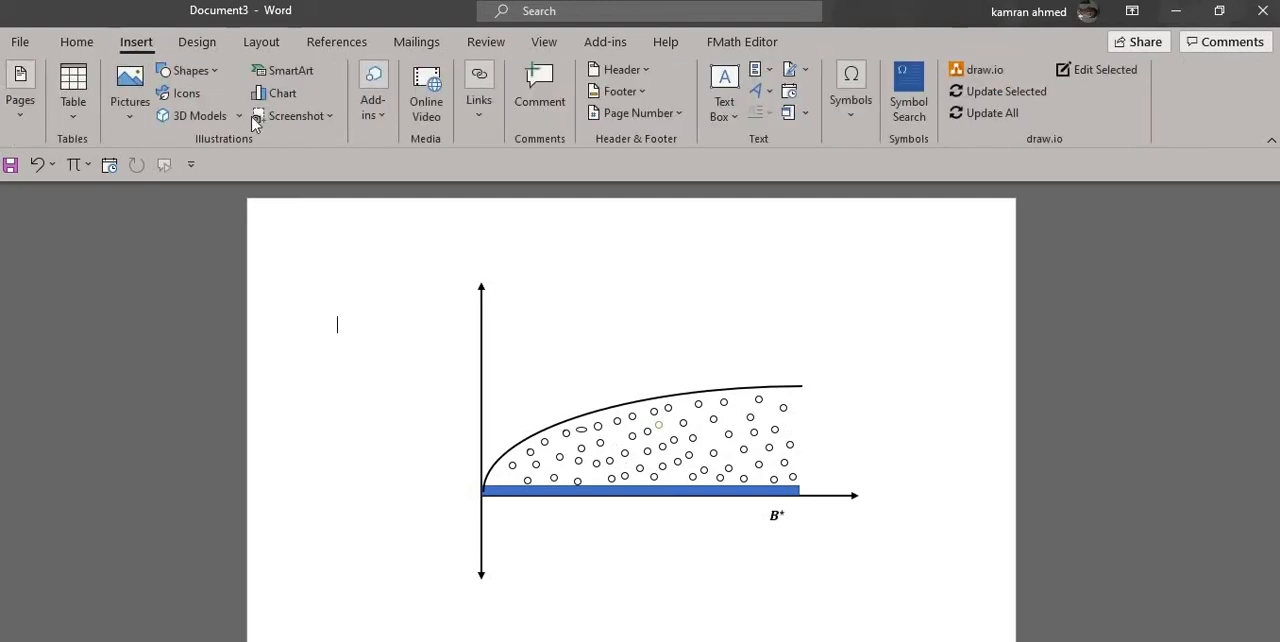
pyautogui.click(202, 76)
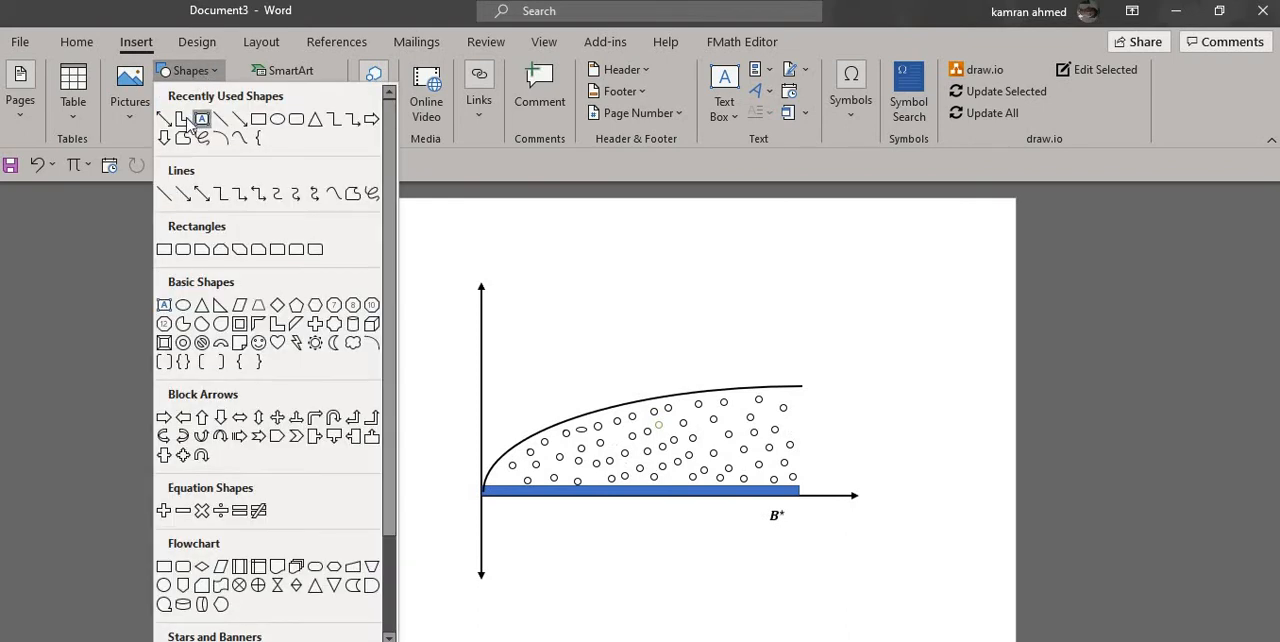
pyautogui.click(333, 192)
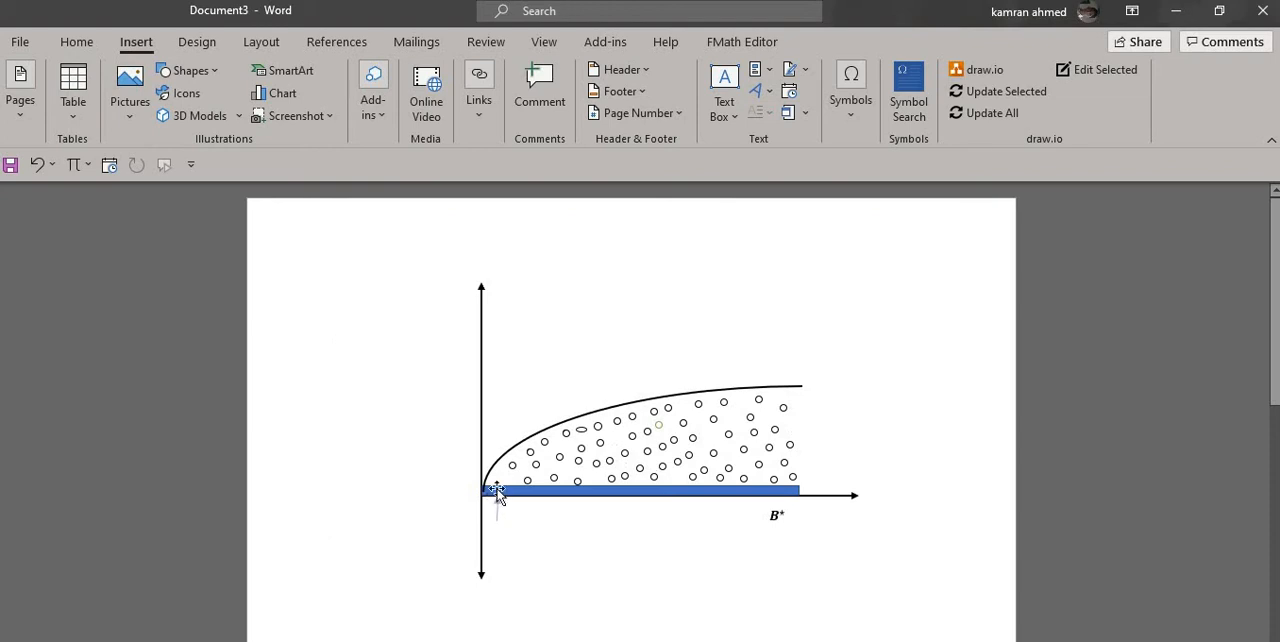
pyautogui.moveTo(497, 494); pyautogui.dragTo(497, 520)
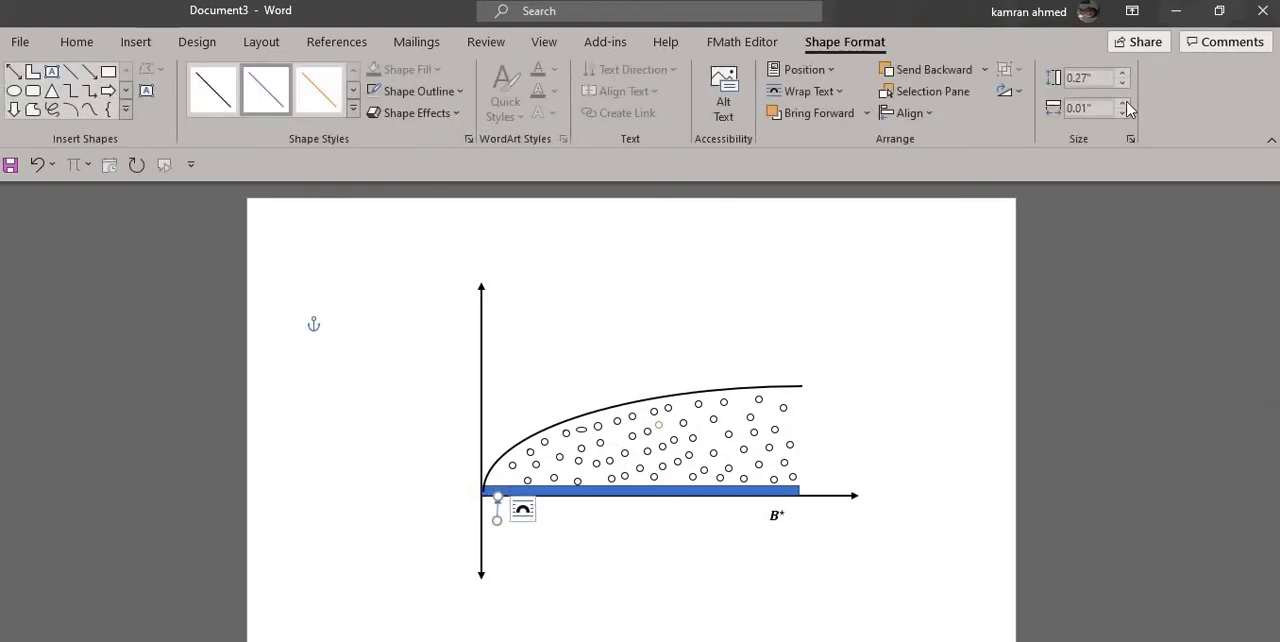
# Set the small arrow's width to 0" and apply the thickest black theme line style
pyautogui.click(1122, 113)
pyautogui.click(353, 108)
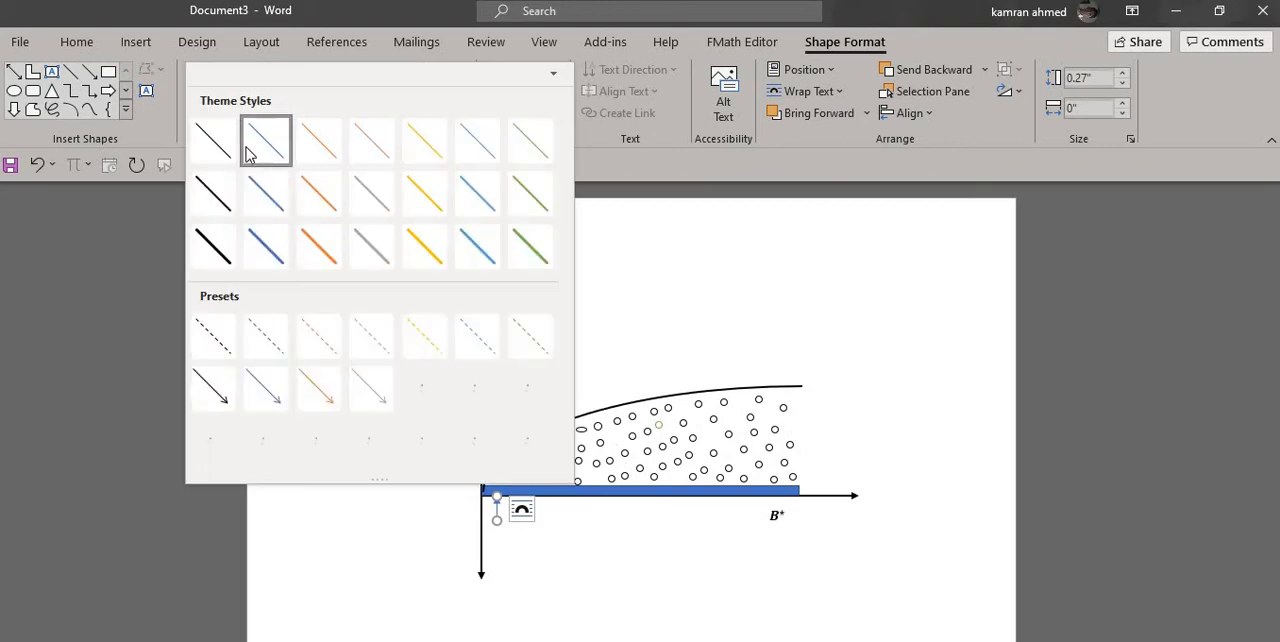
pyautogui.click(211, 246)
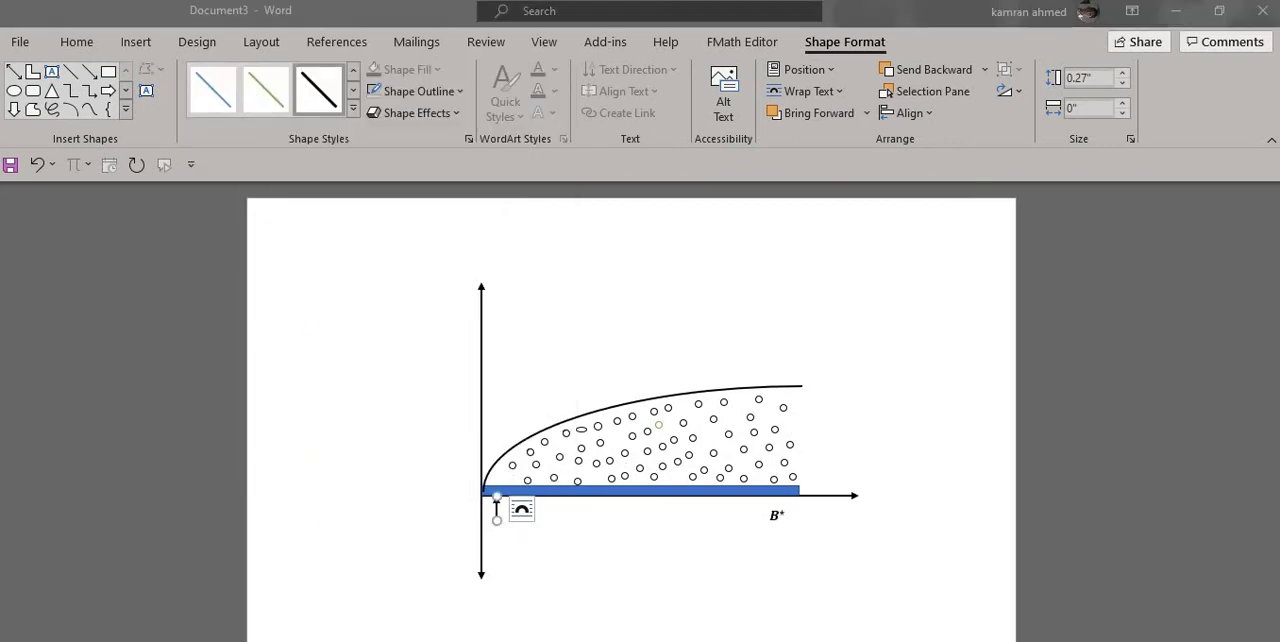
pyautogui.click(502, 515)
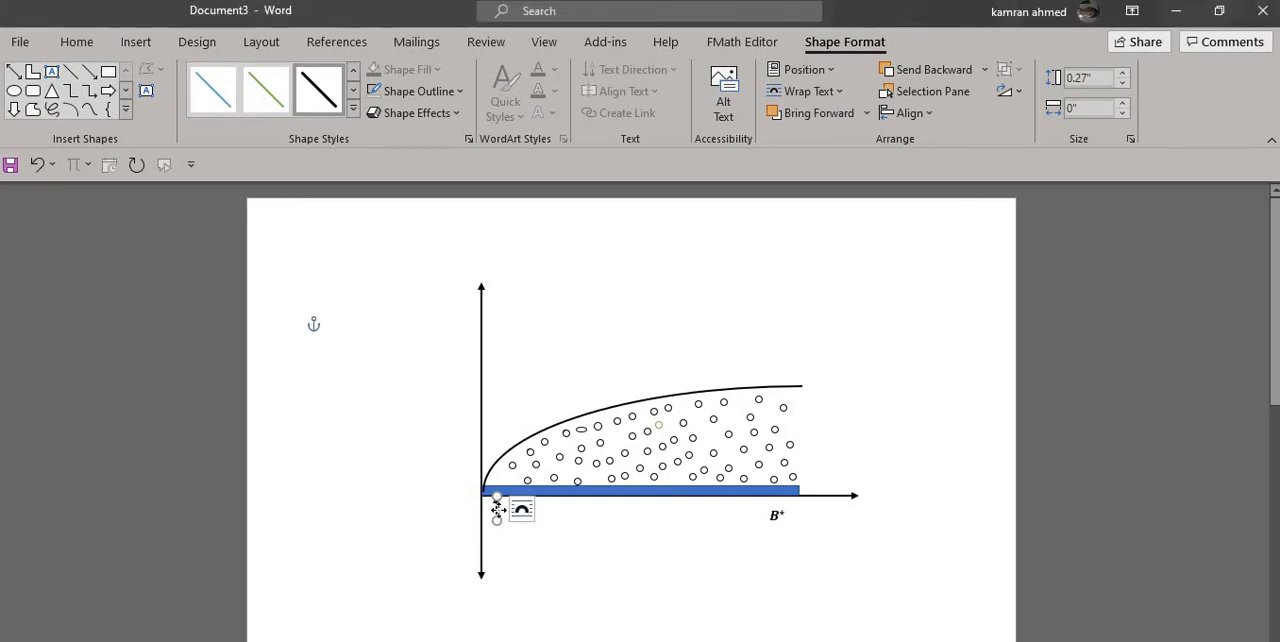
# Copy the small arrow and paste seven duplicates of it
pyautogui.rightClick(497, 510)
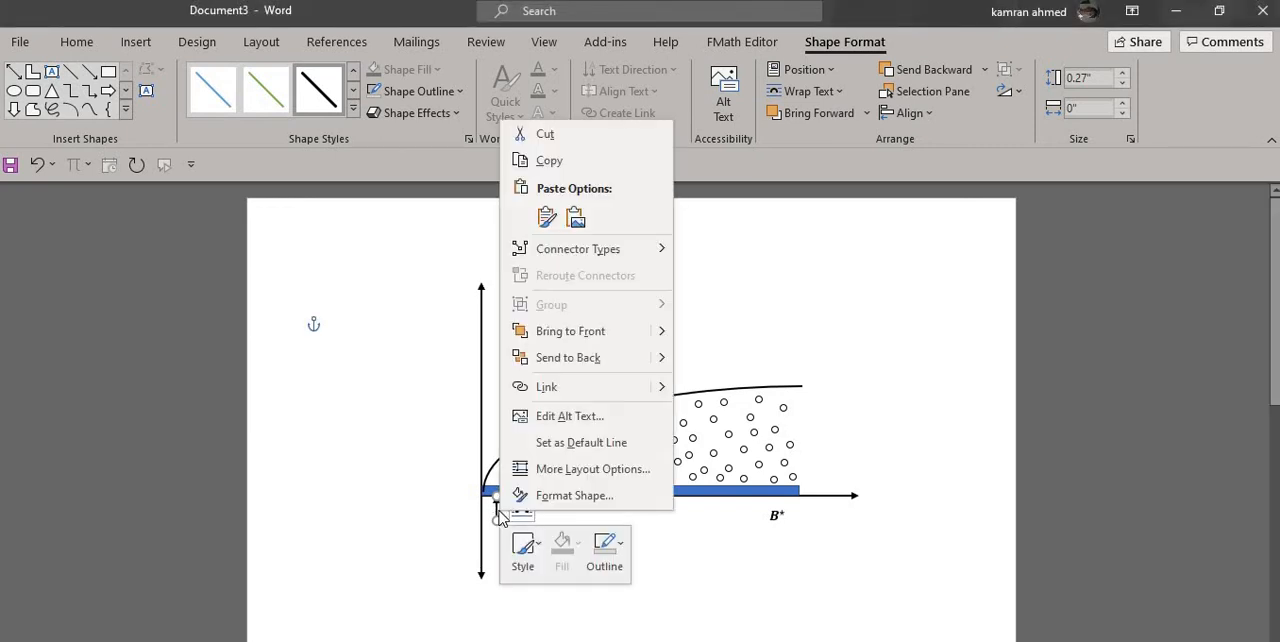
pyautogui.click(552, 161)
pyautogui.hotkey('ctrl', 'v')
pyautogui.hotkey('ctrl', 'v')
pyautogui.hotkey('ctrl', 'v')
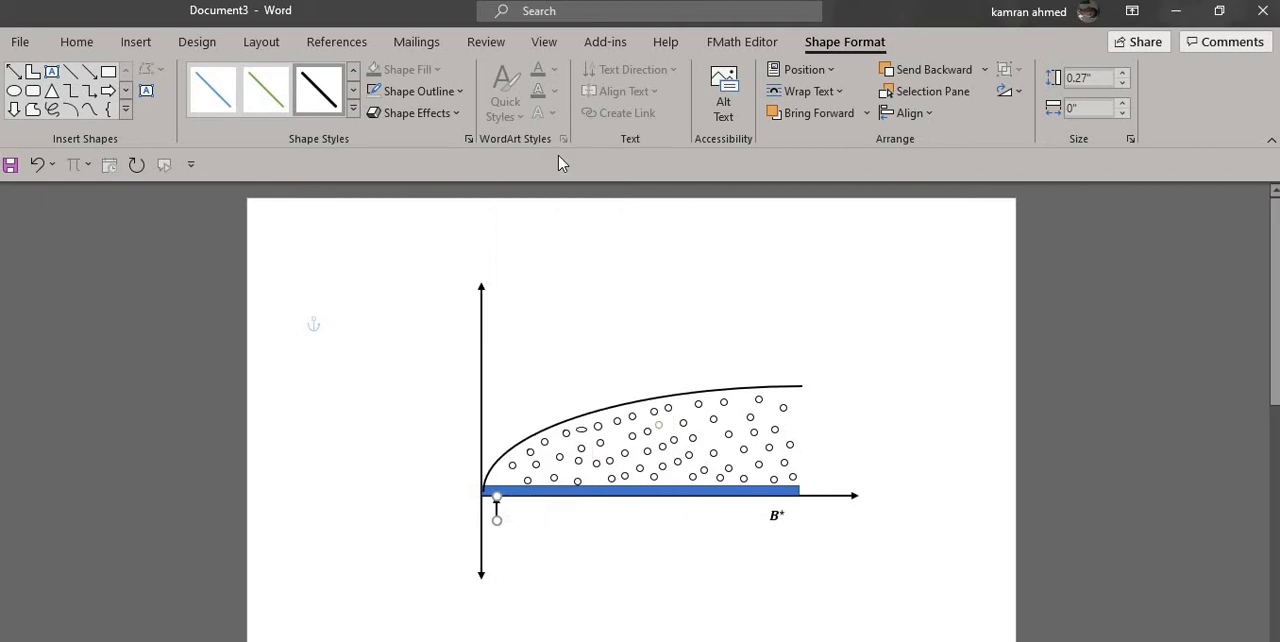
pyautogui.hotkey('ctrl', 'v')
pyautogui.hotkey('ctrl', 'v')
pyautogui.hotkey('ctrl', 'v')
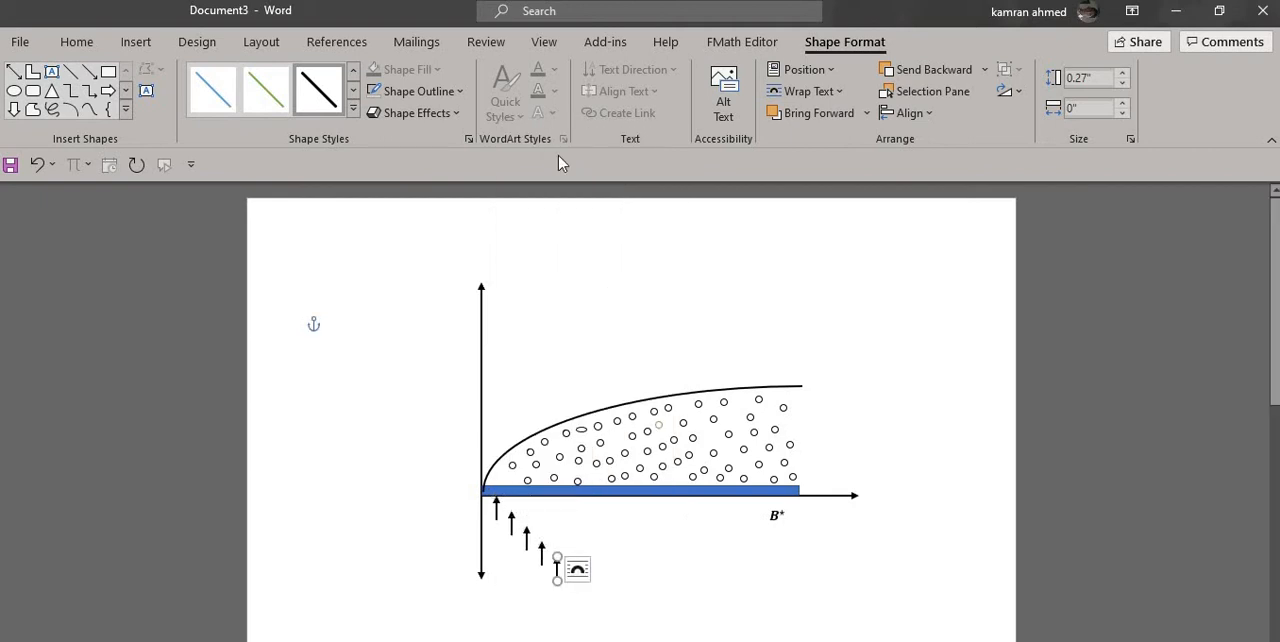
pyautogui.hotkey('ctrl', 'v')
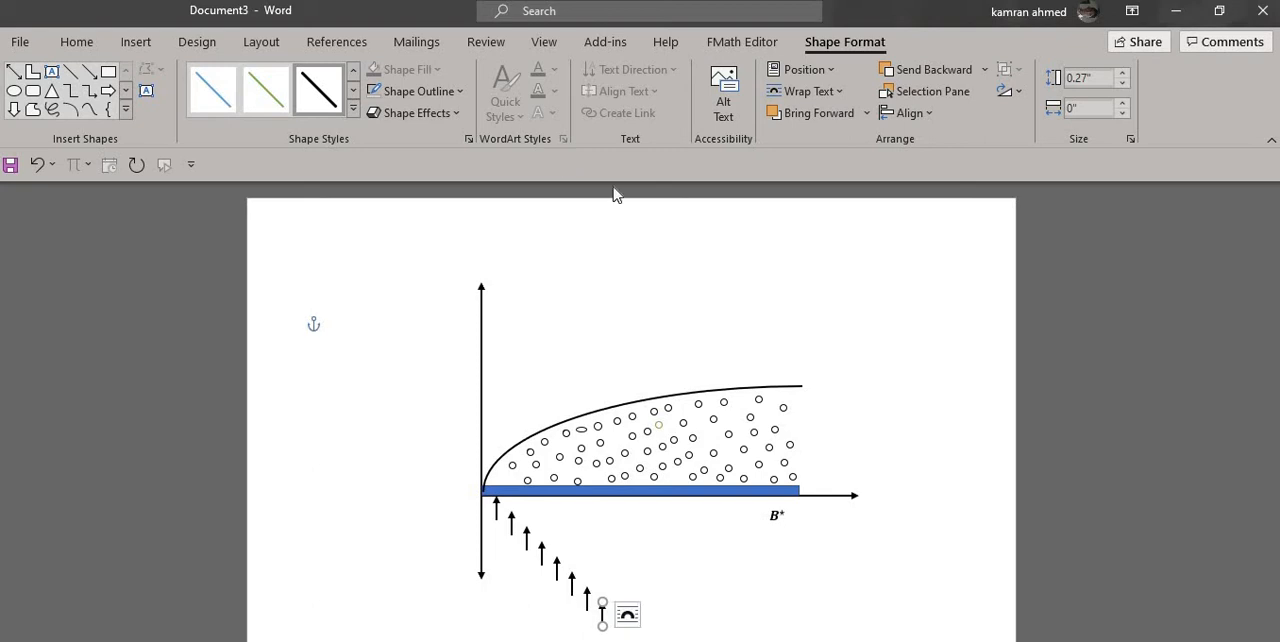
# Place three arrow copies under the rectangle, two near the first arrow and one just before the B* label
pyautogui.click(513, 524)
pyautogui.moveTo(513, 523); pyautogui.dragTo(514, 511)
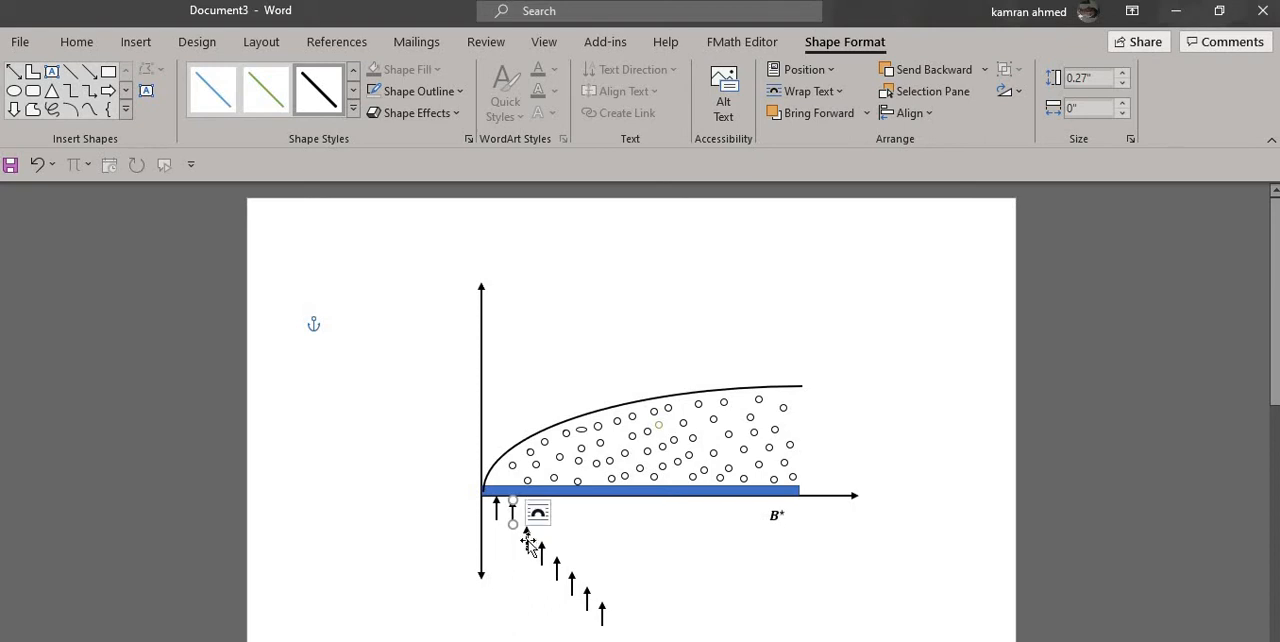
pyautogui.click(527, 543)
pyautogui.moveTo(527, 543); pyautogui.dragTo(529, 512)
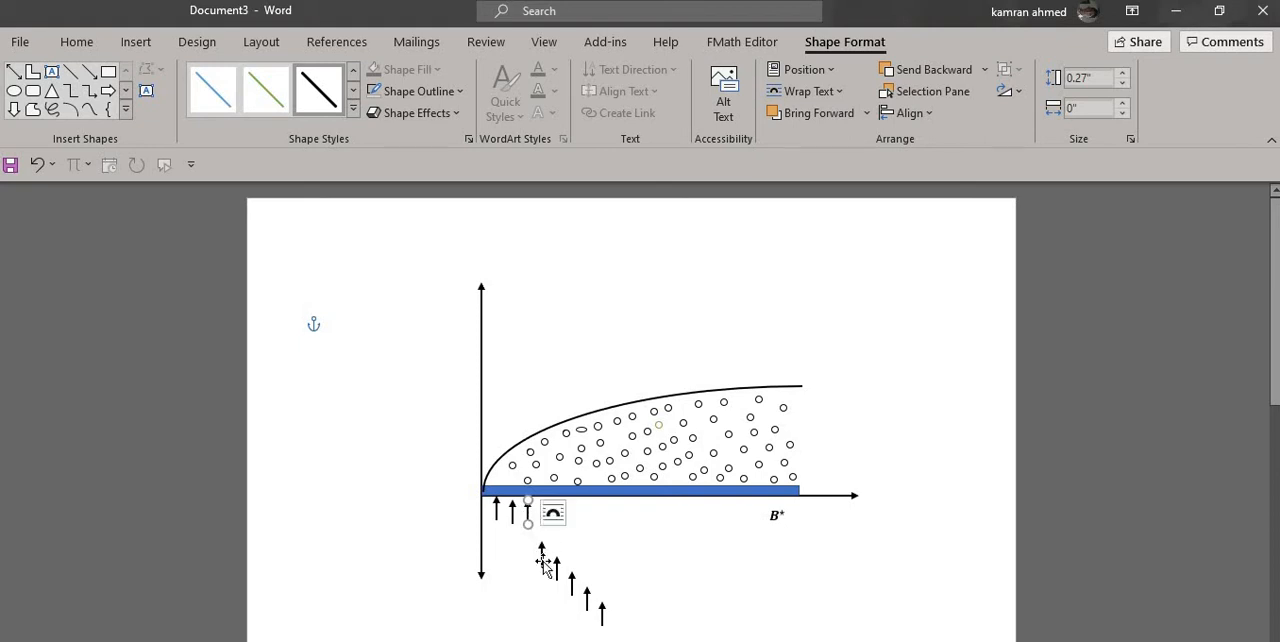
pyautogui.click(542, 556)
pyautogui.moveTo(542, 560); pyautogui.dragTo(528, 518)
pyautogui.moveTo(680, 509); pyautogui.dragTo(765, 508)
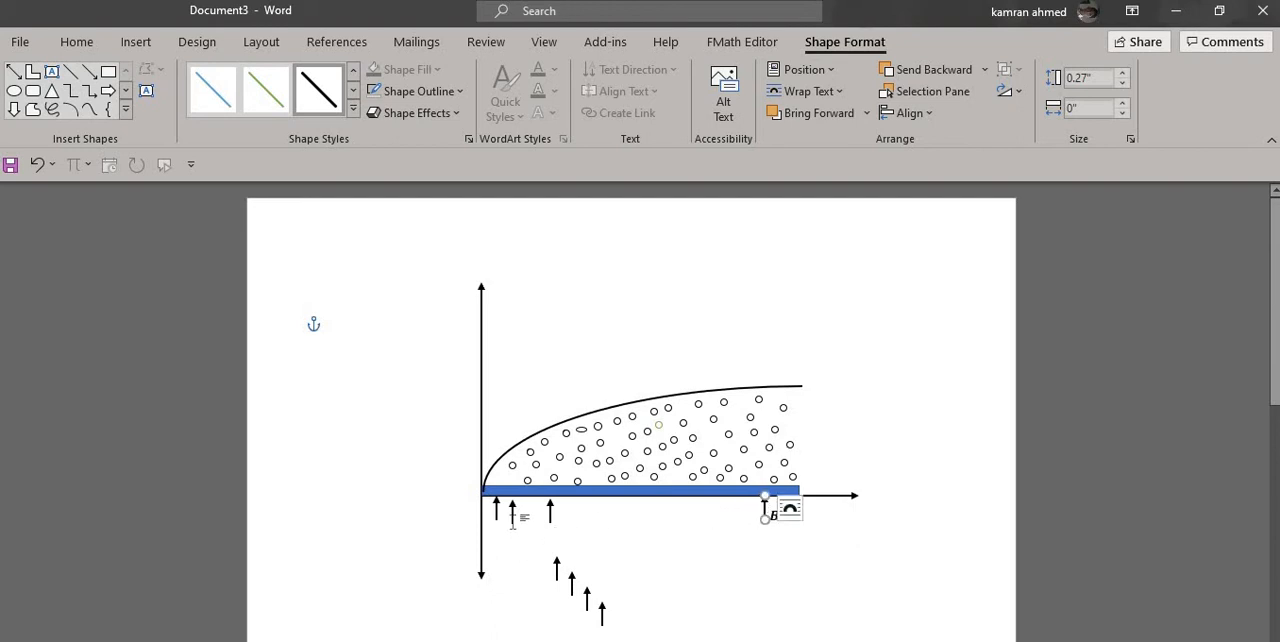
# Align the second arrow with its neighbour and move two more copies under the rectangle, one toward the middle and one near the B* arrow
pyautogui.click(512, 511)
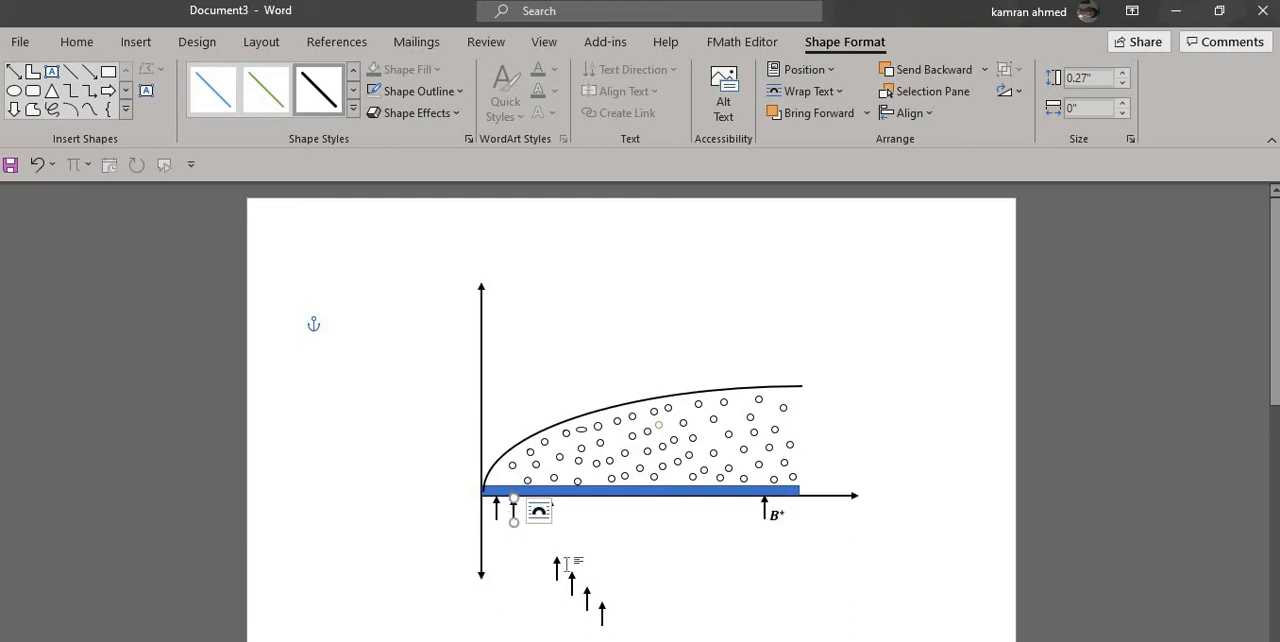
pyautogui.moveTo(557, 566); pyautogui.dragTo(597, 503)
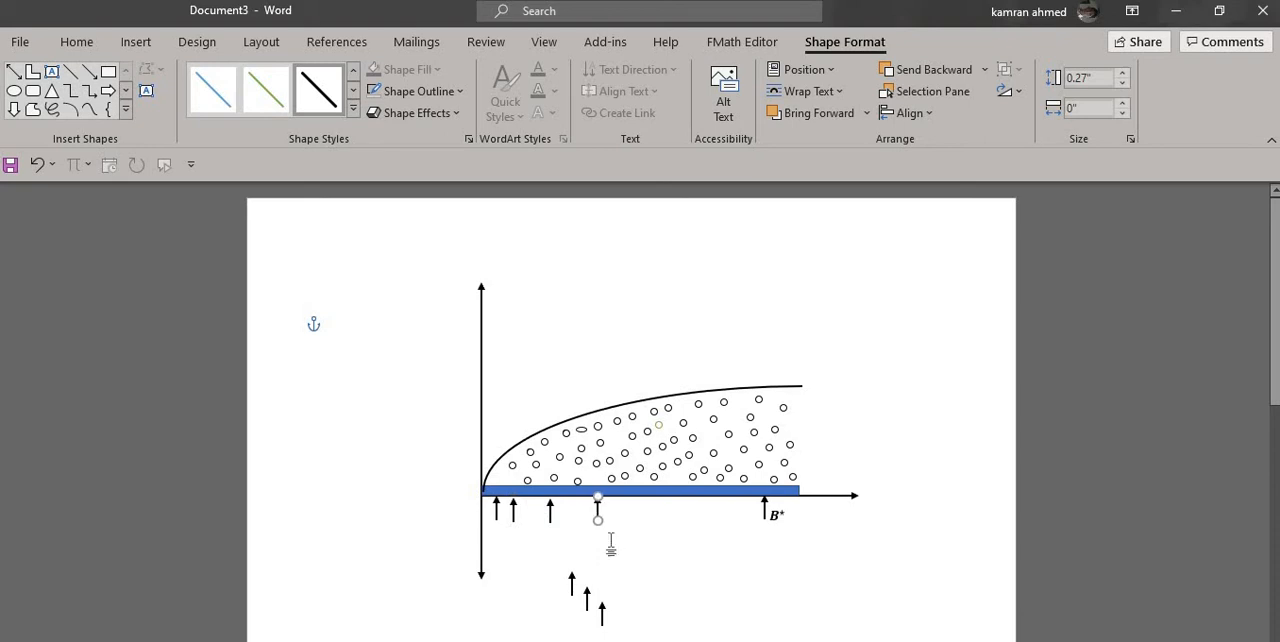
pyautogui.moveTo(573, 585); pyautogui.dragTo(744, 505)
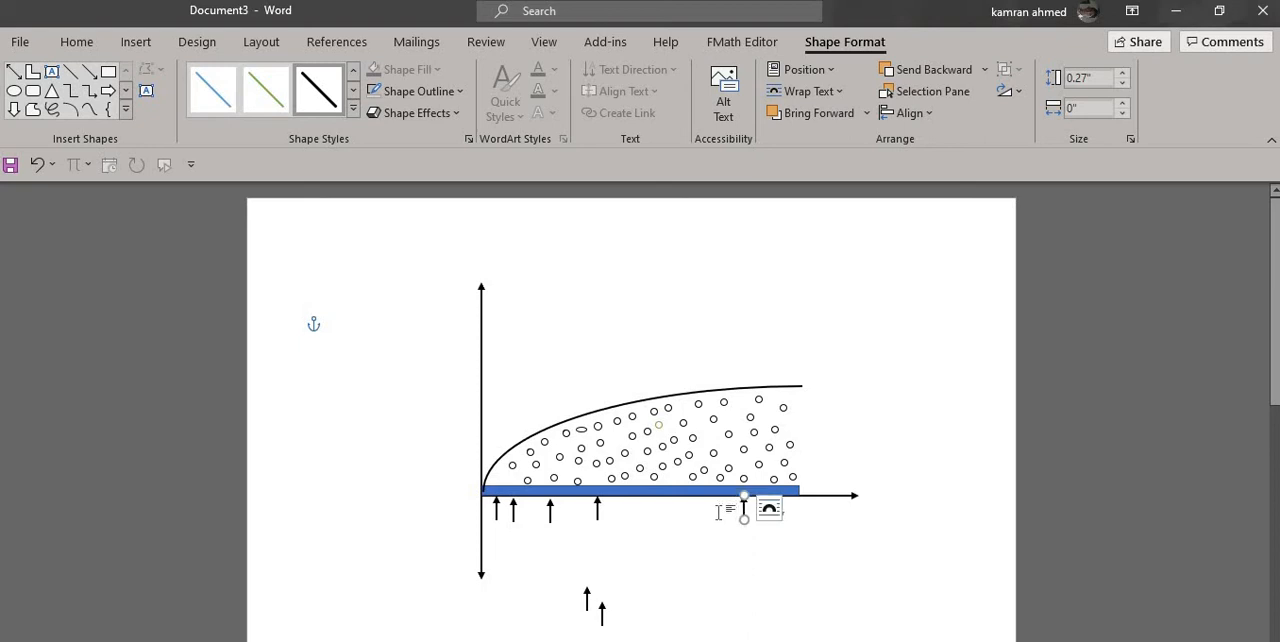
pyautogui.click(736, 561)
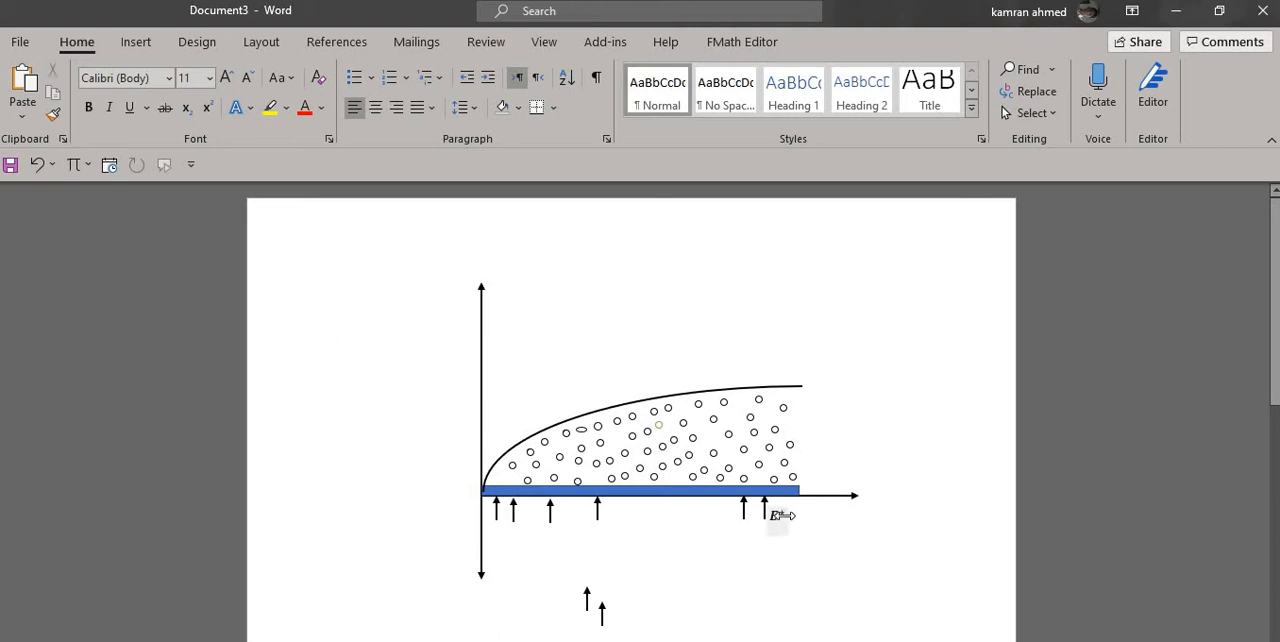
# Paste one more copy of the small arrow into the document
pyautogui.click(783, 515)
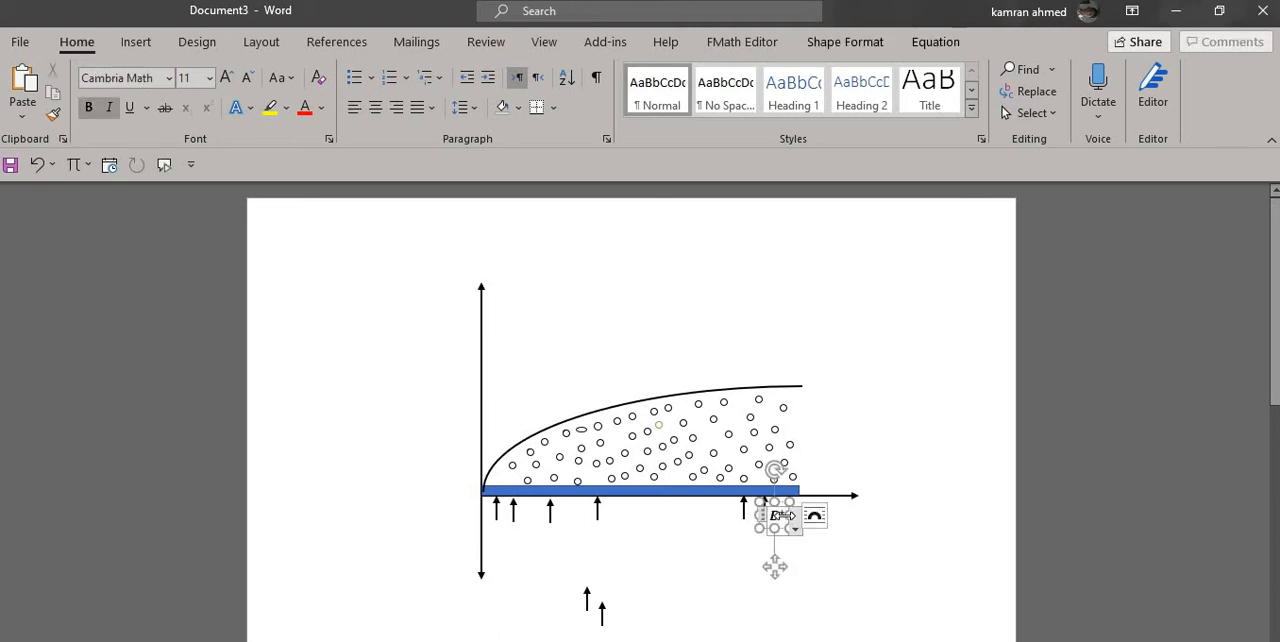
pyautogui.click(645, 512)
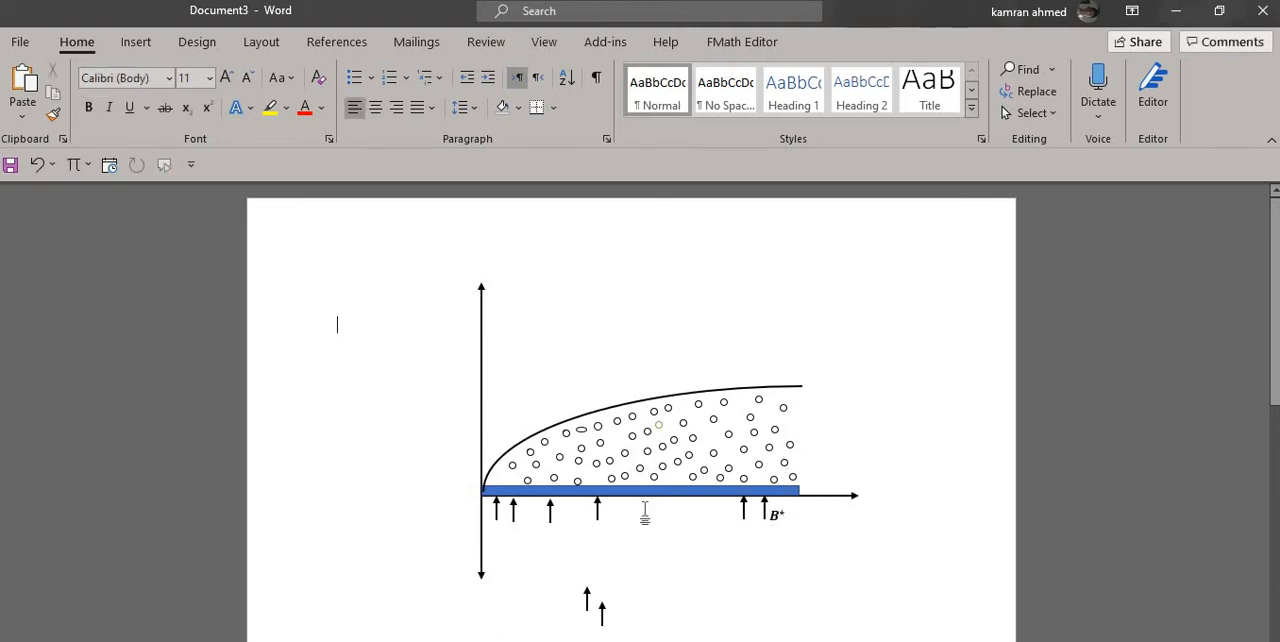
pyautogui.hotkey('ctrl', 'v')
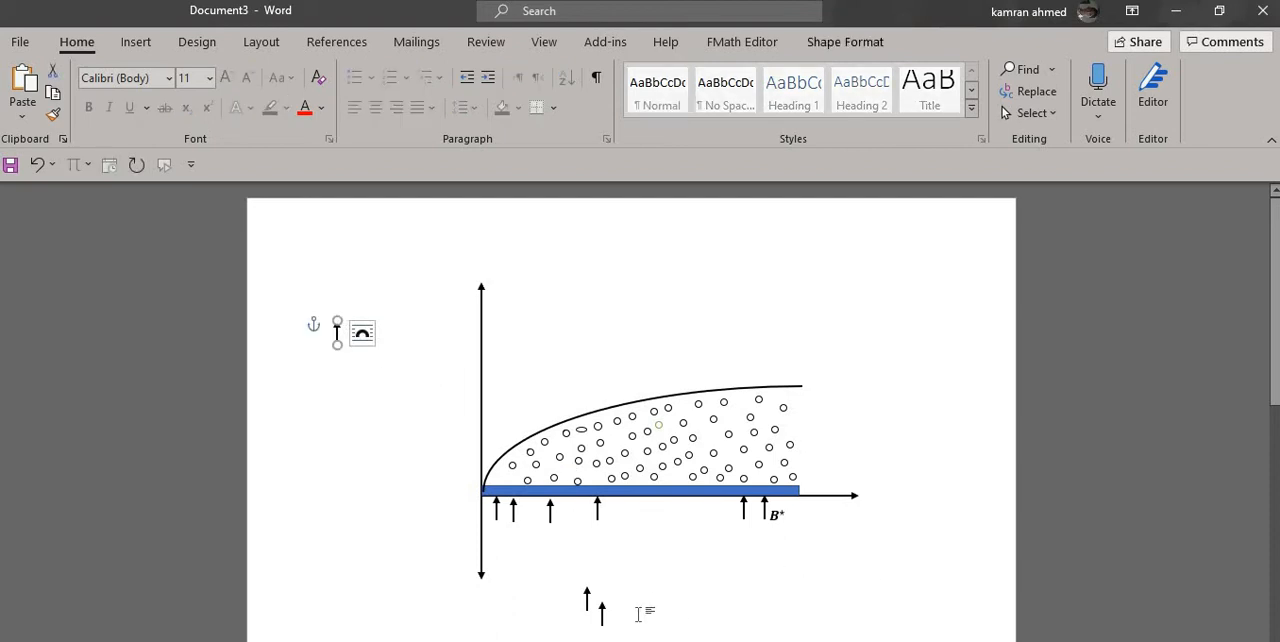
# Move the two remaining arrows from below the diagram up under the rectangle, one on each side of the middle arrow
pyautogui.moveTo(597, 610); pyautogui.dragTo(585, 599)
pyautogui.click(585, 597)
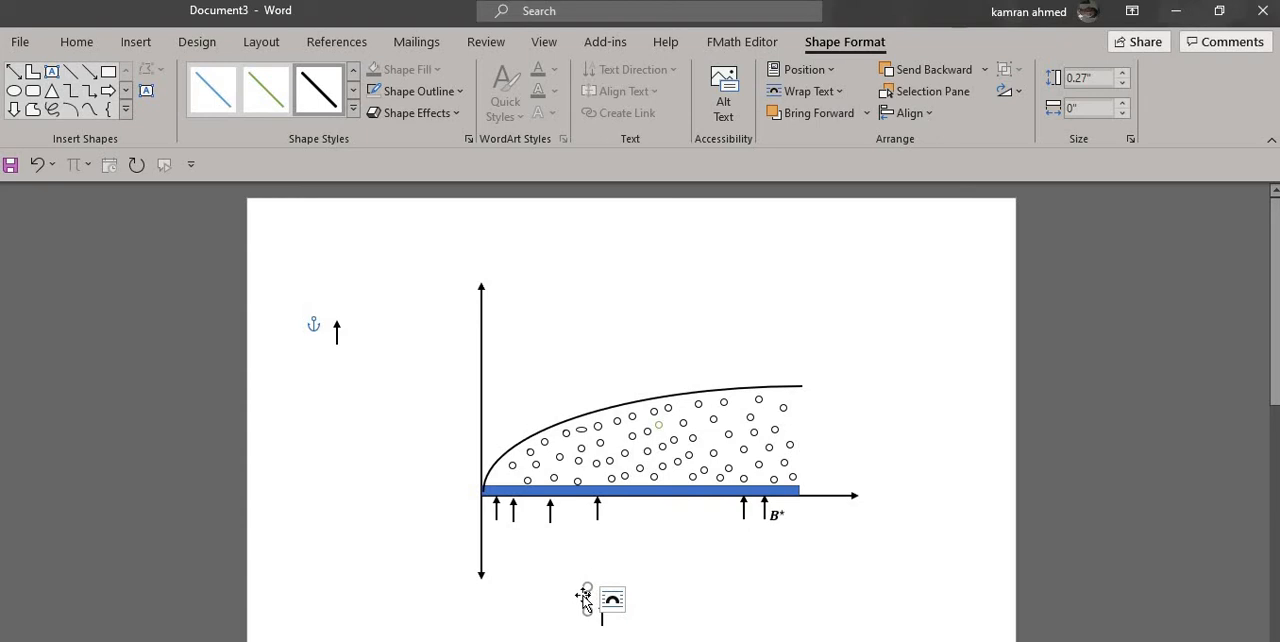
pyautogui.moveTo(584, 597); pyautogui.dragTo(568, 505)
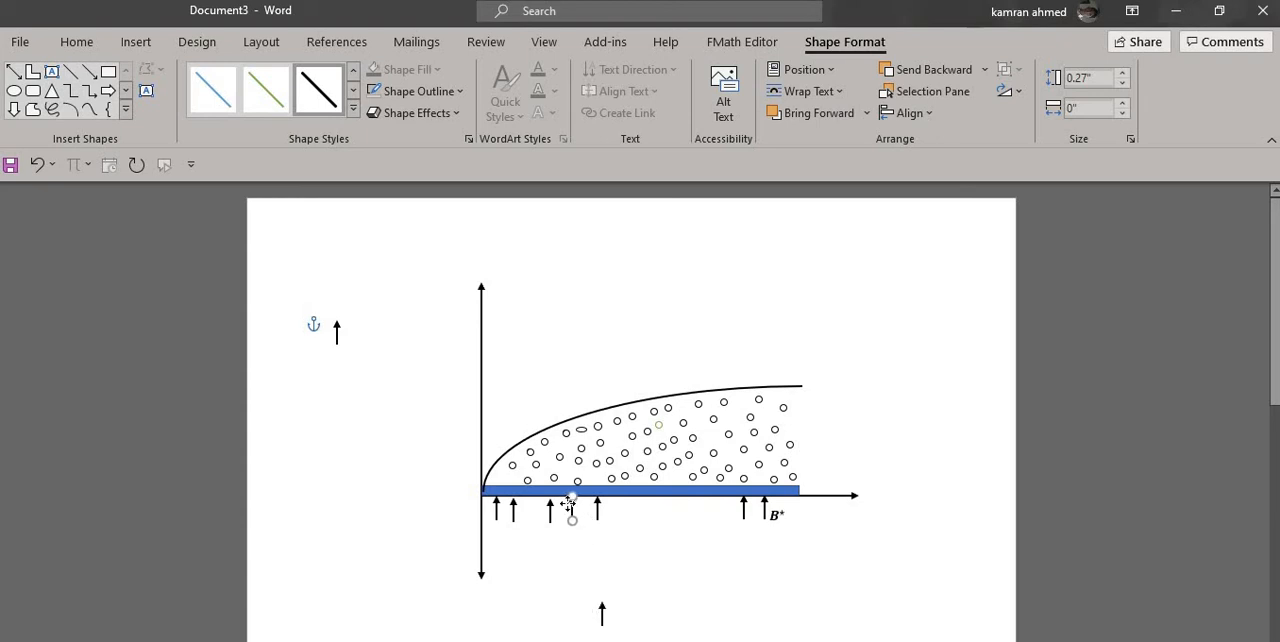
pyautogui.click(550, 504)
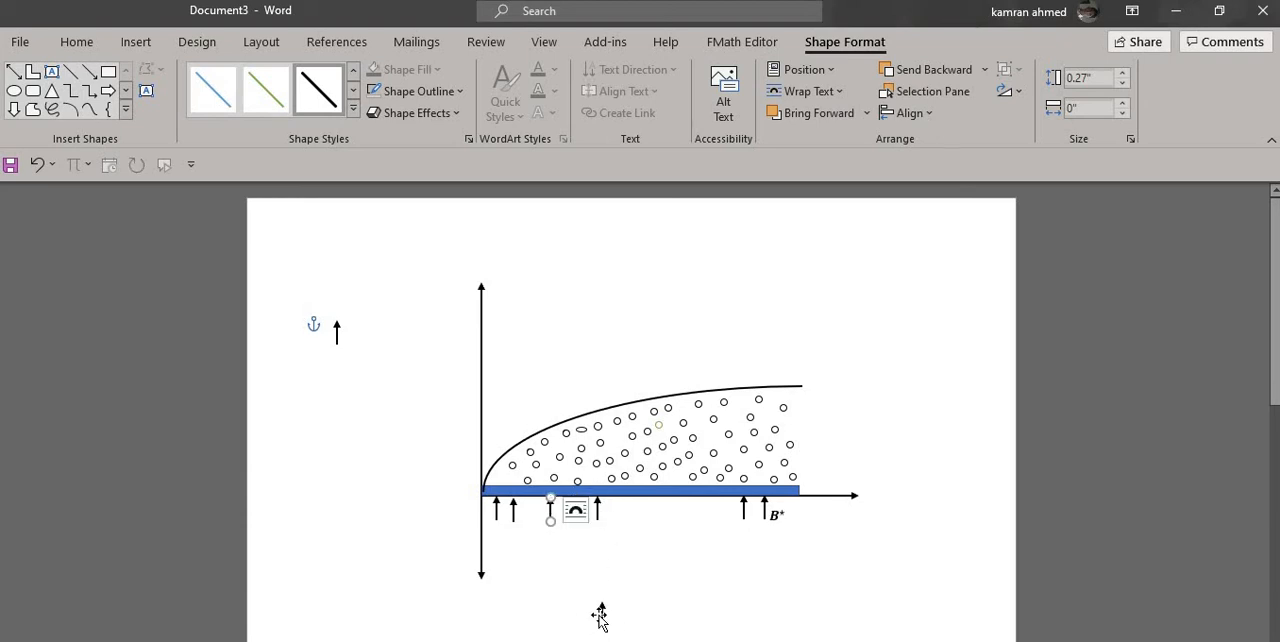
pyautogui.moveTo(604, 615); pyautogui.dragTo(616, 509)
pyautogui.click(779, 517)
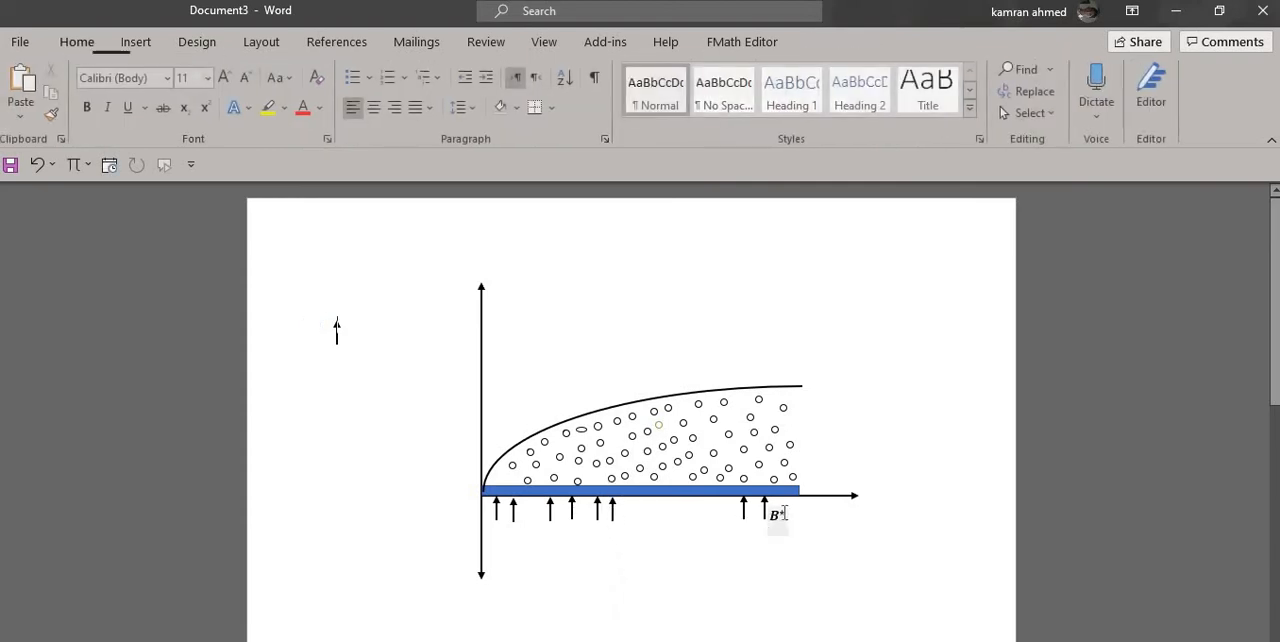
# Paste two more copies of the small upward arrow beside the loose arrow near the page's upper-left area
pyautogui.click(783, 515)
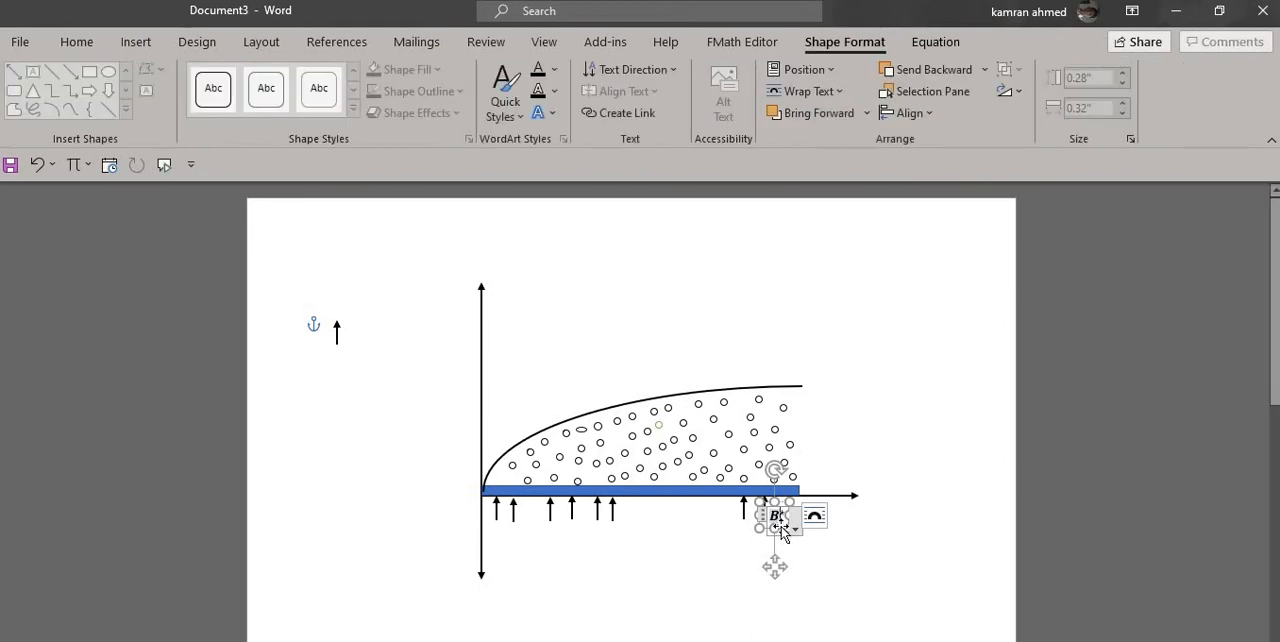
pyautogui.click(612, 595)
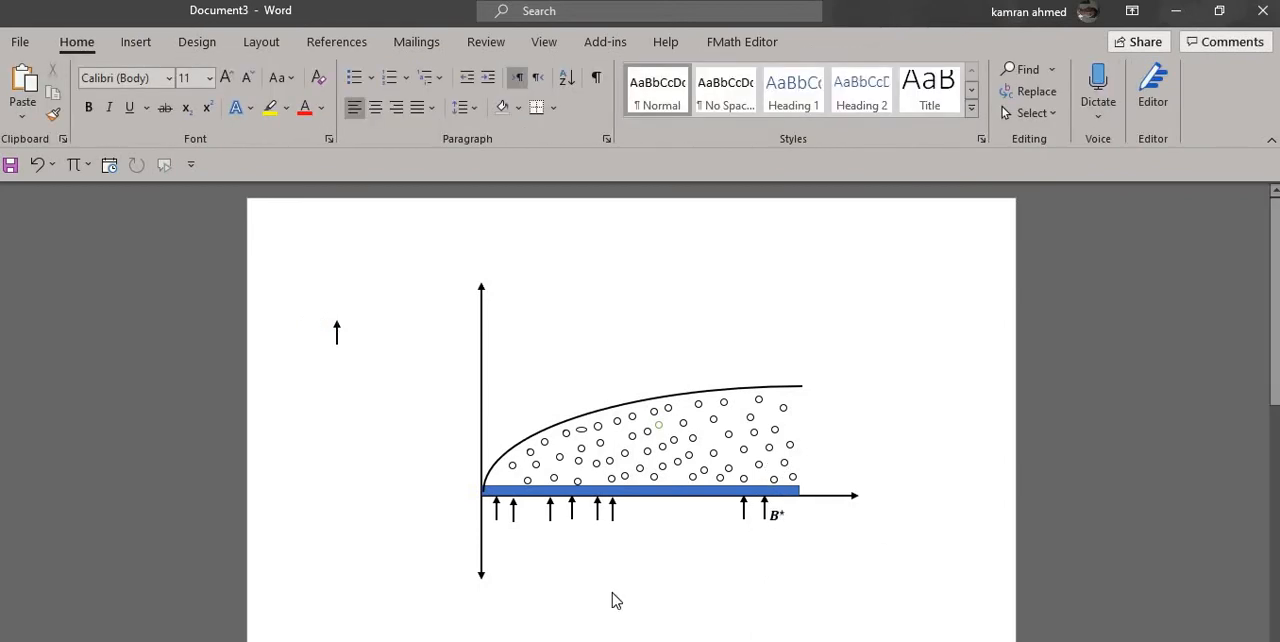
pyautogui.hotkey('ctrl', 'v')
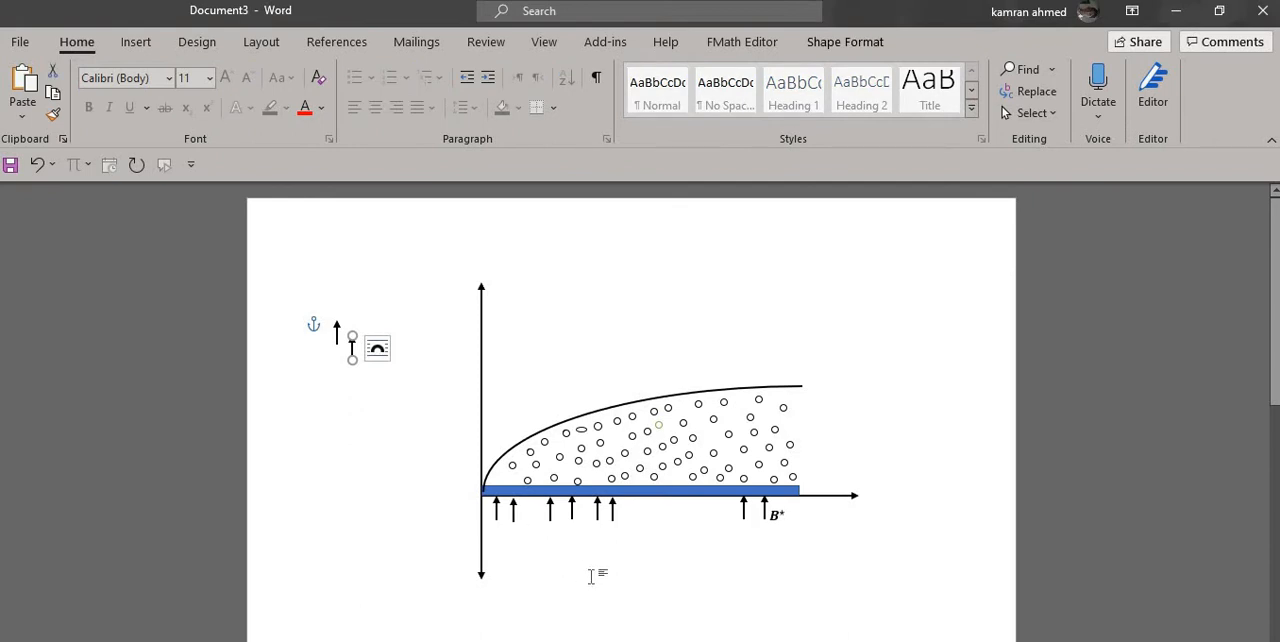
pyautogui.click(776, 517)
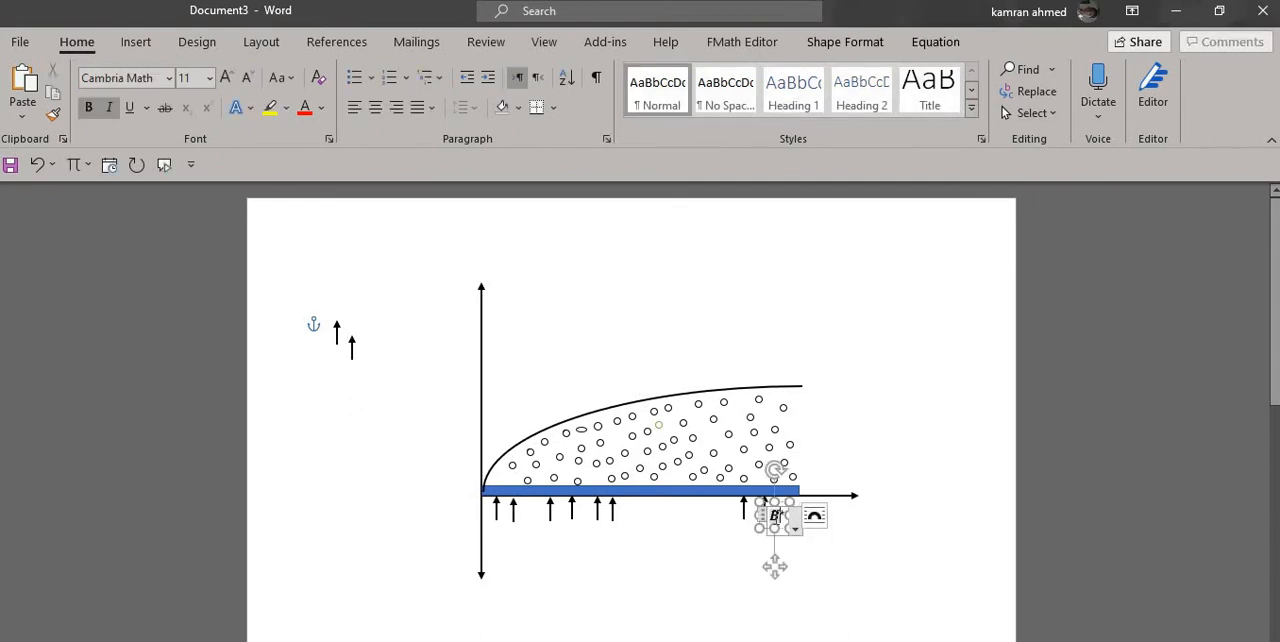
pyautogui.click(690, 557)
pyautogui.hotkey('ctrl', 'v')
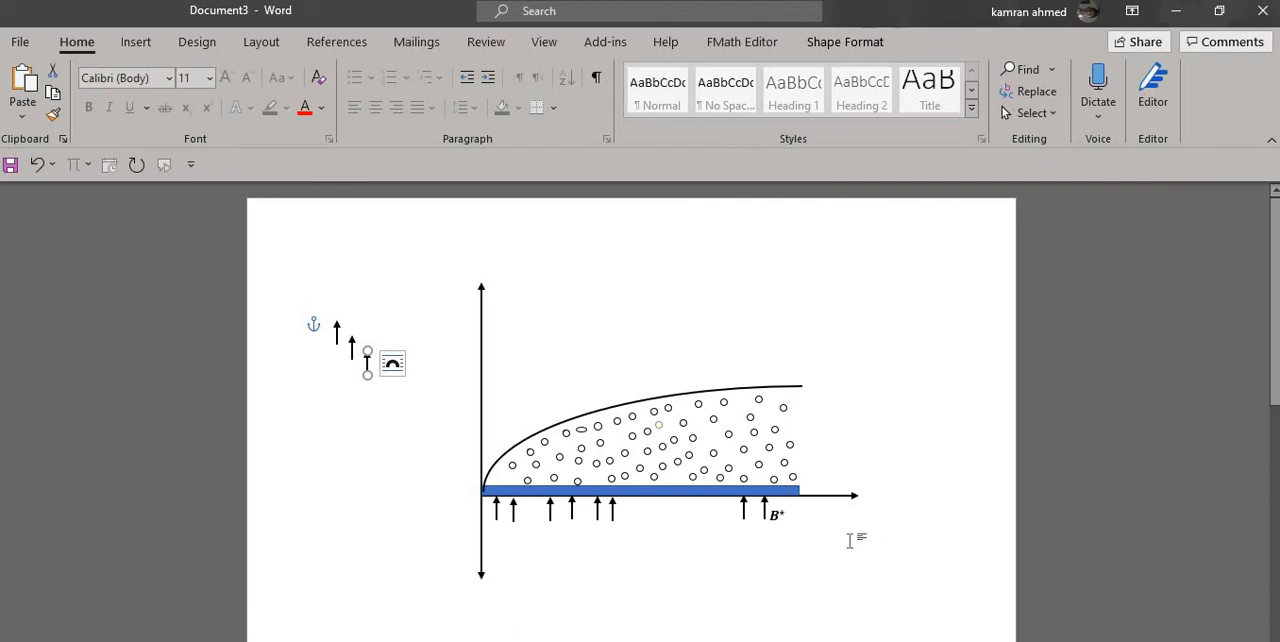
# Insert a Simple Text Box over the diagram and replace its placeholder text with a new blank equation
pyautogui.click(137, 42)
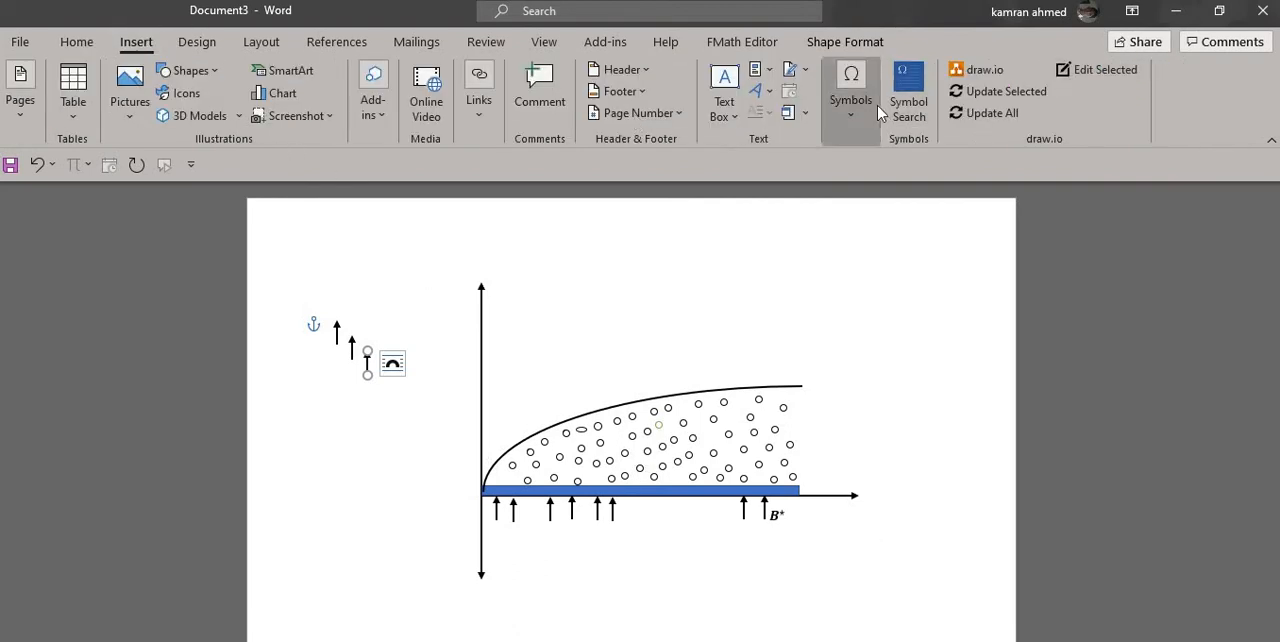
pyautogui.click(724, 106)
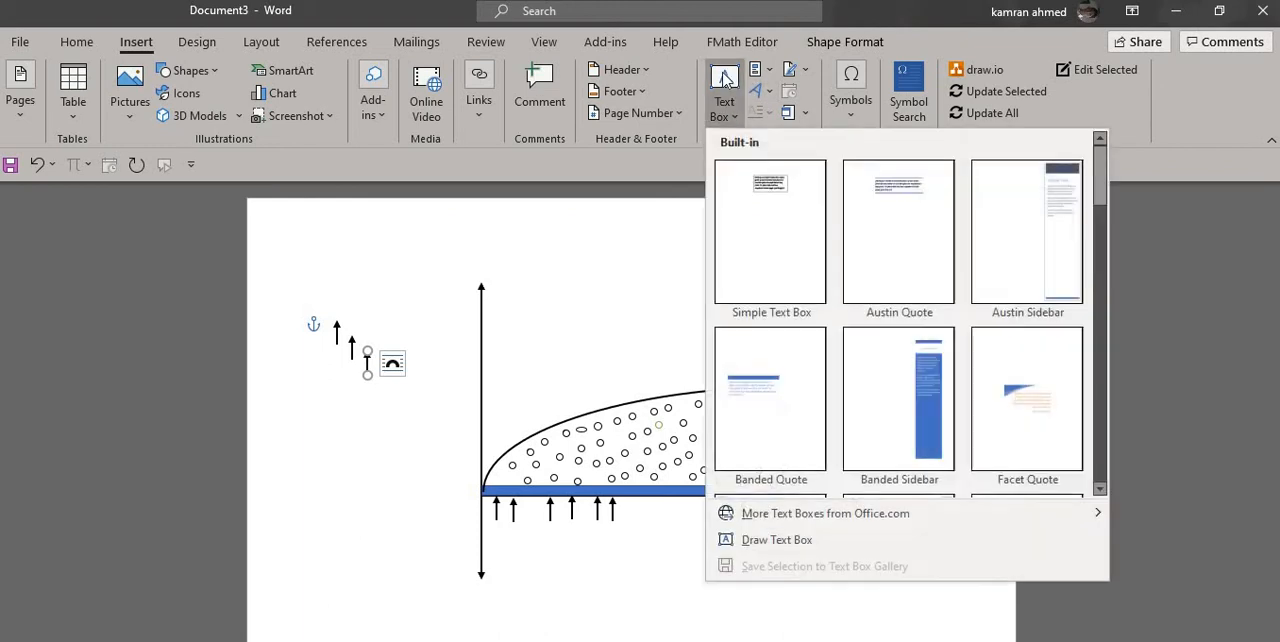
pyautogui.click(751, 192)
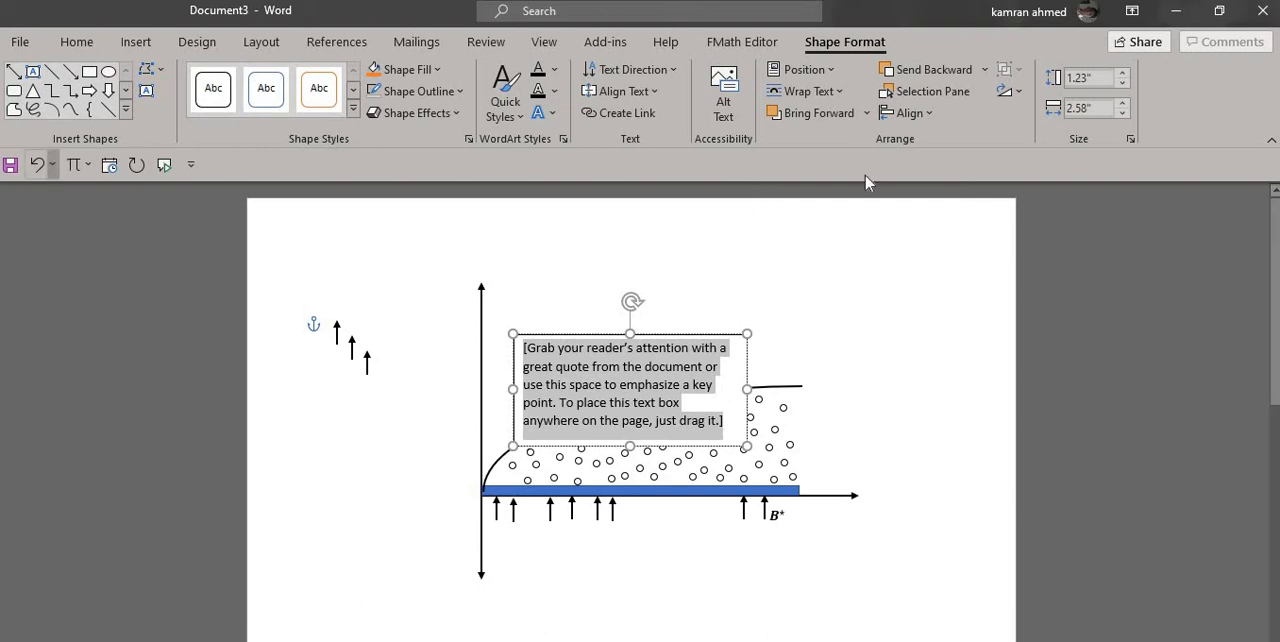
pyautogui.click(136, 42)
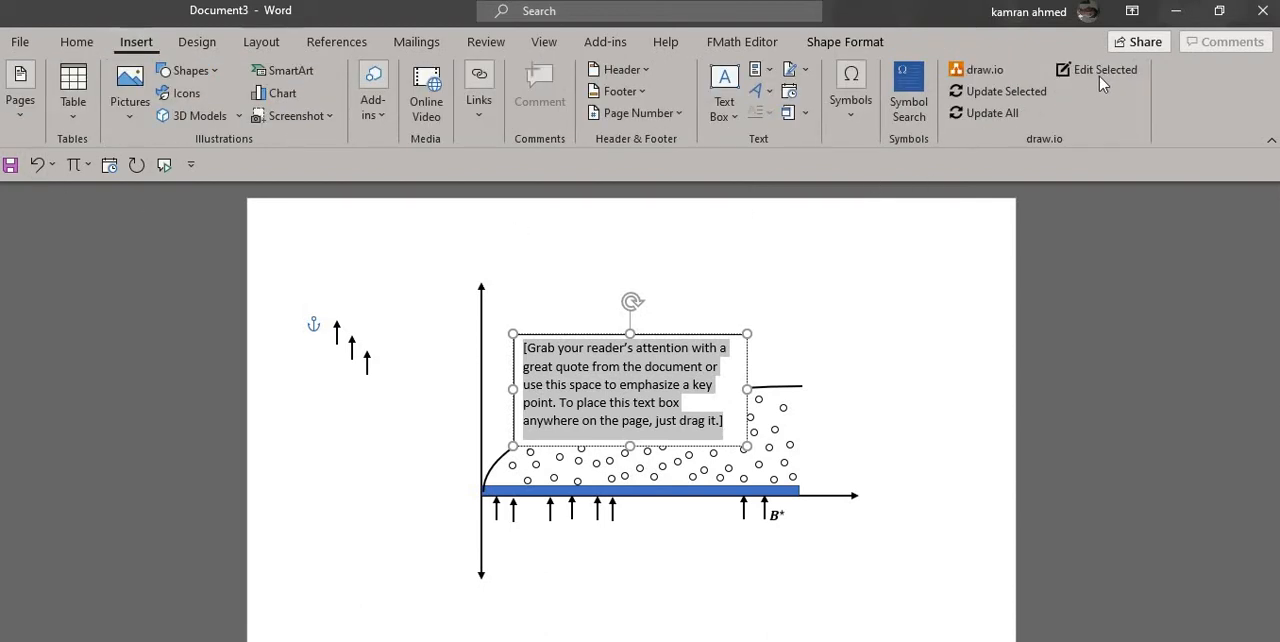
pyautogui.click(858, 124)
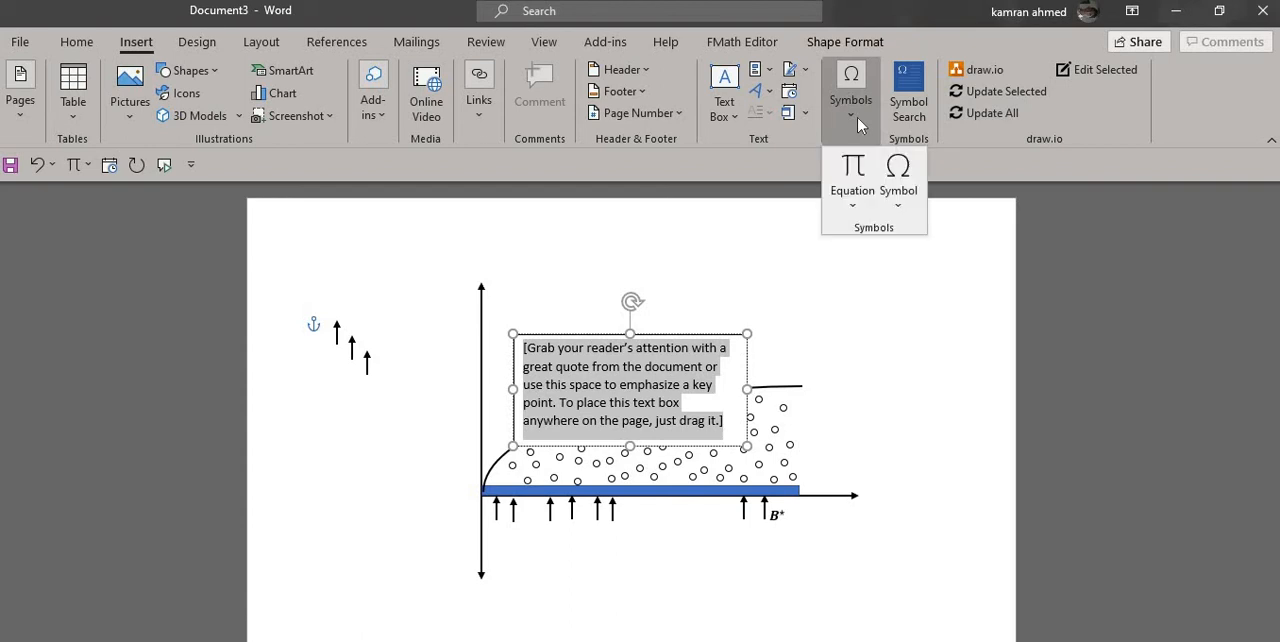
pyautogui.click(645, 318)
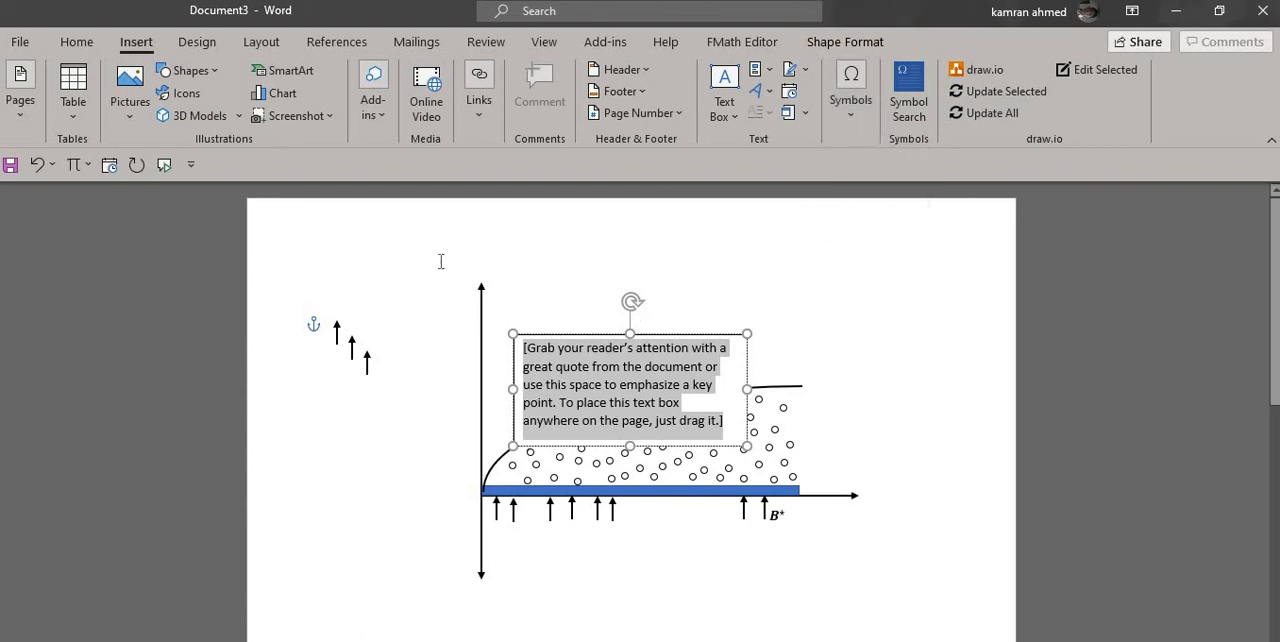
pyautogui.click(72, 166)
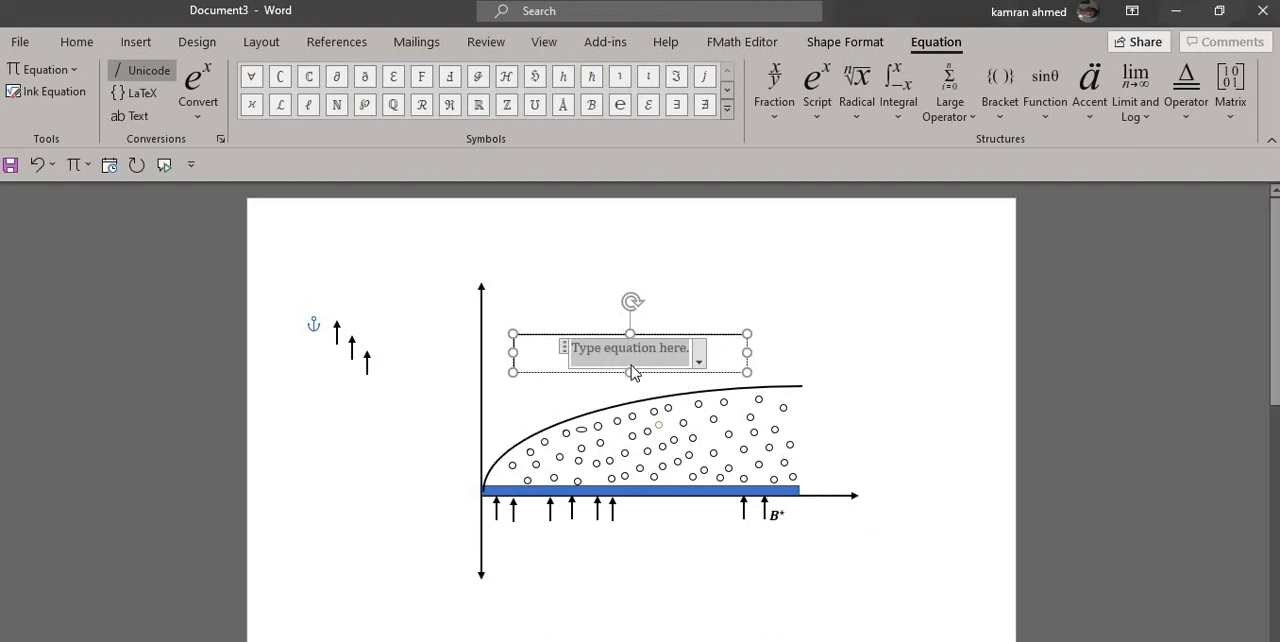
# Write the equation U_w = Bx^(1/3) in the text box, pasting the part after the equals sign
pyautogui.write('U ')
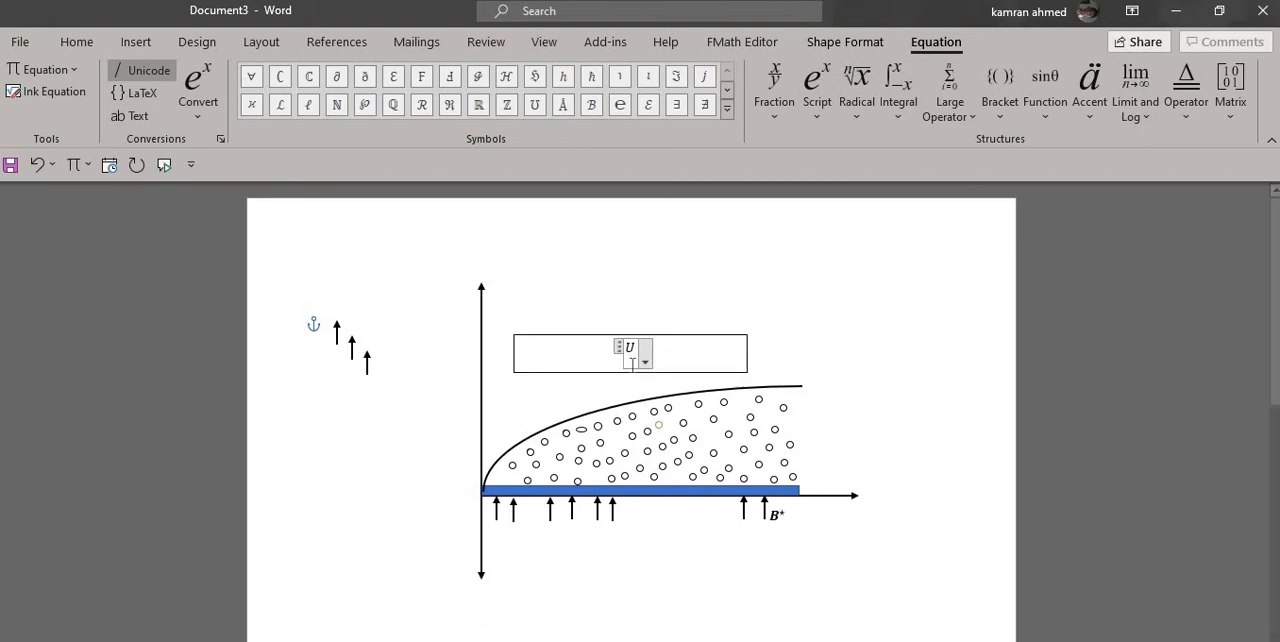
pyautogui.write('=')
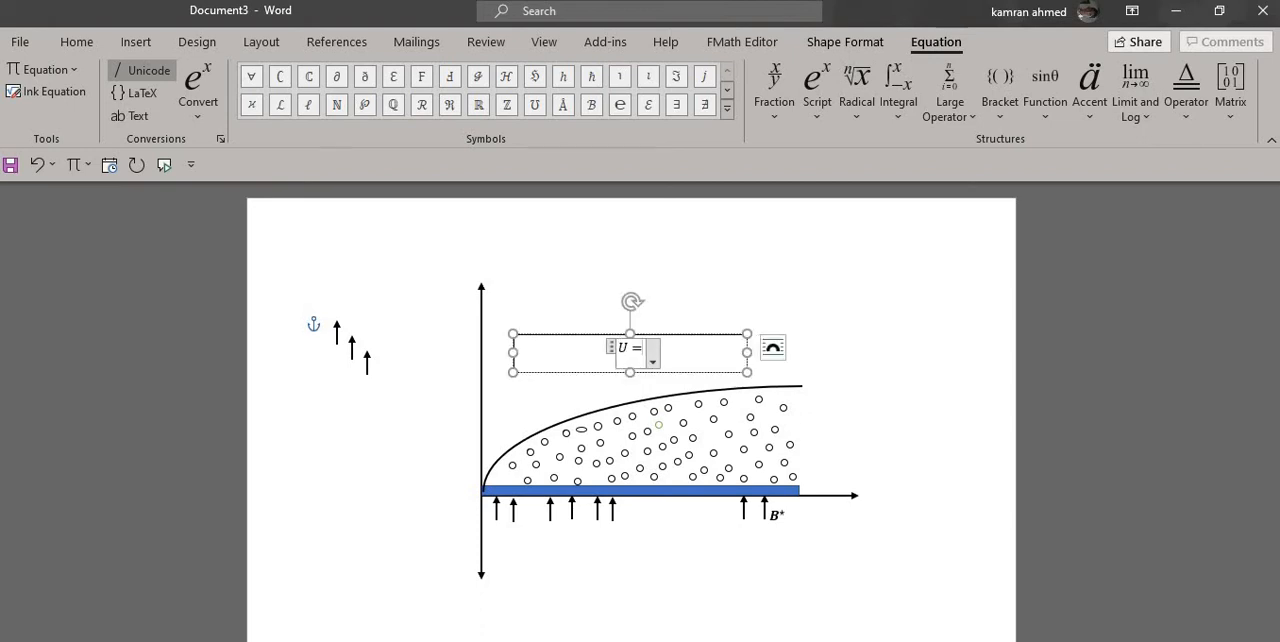
pyautogui.click(436, 605)
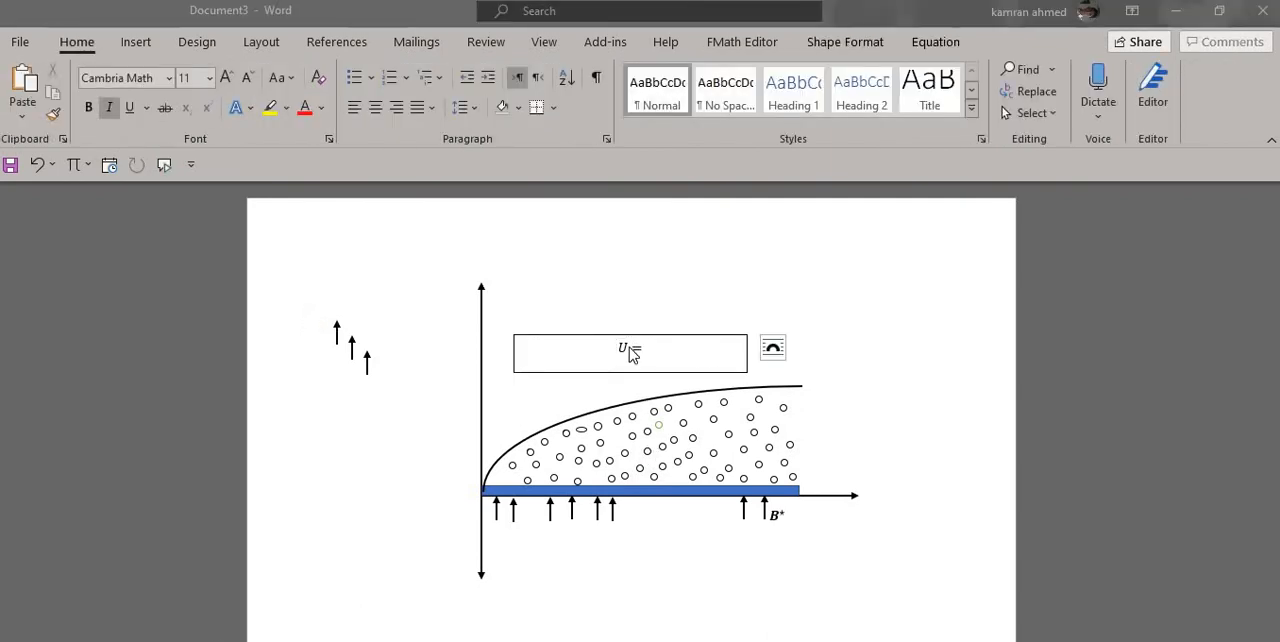
pyautogui.click(631, 355)
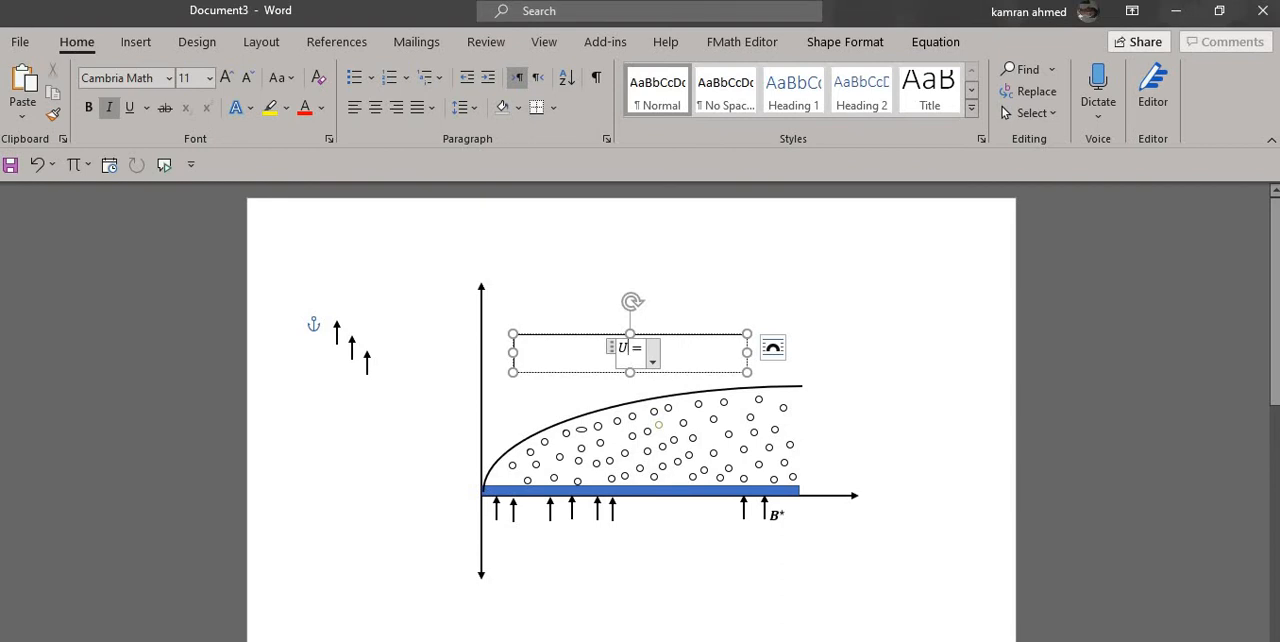
pyautogui.write('_ ')
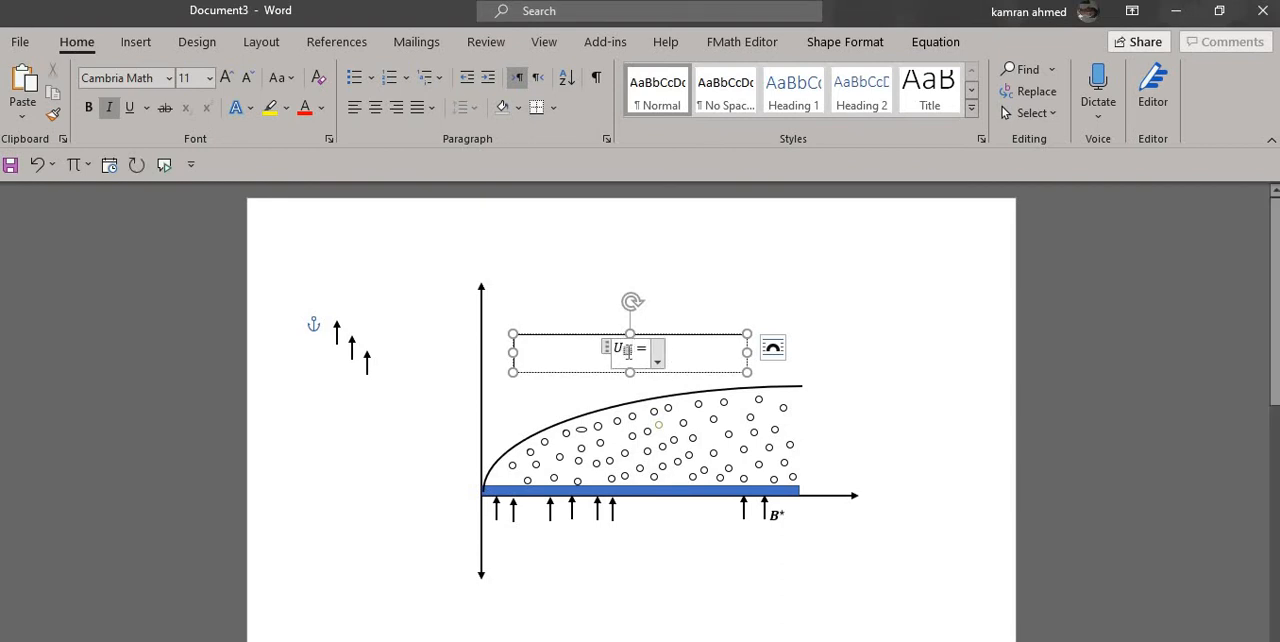
pyautogui.write('w')
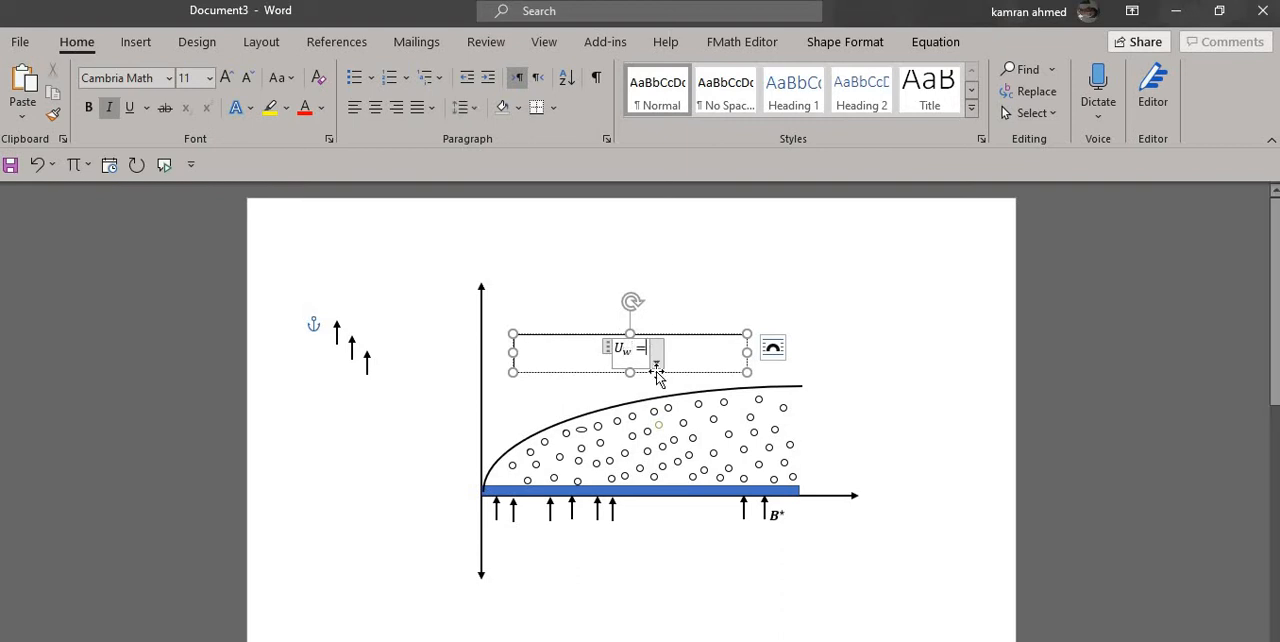
pyautogui.write('Bx^(1/3)')
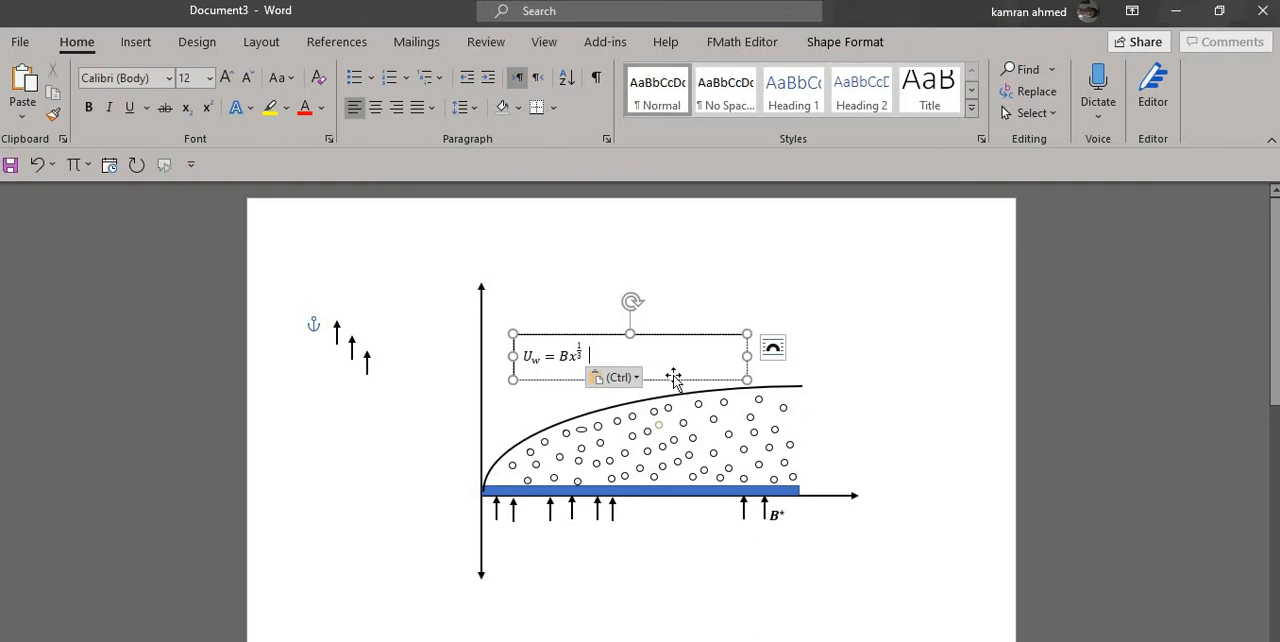
# Shrink the equation's text box around its content, move it beside the vertical axis over the loose arrows, and set its text wrapping to Through
pyautogui.moveTo(694, 356); pyautogui.dragTo(270, 340)
pyautogui.moveTo(514, 356); pyautogui.dragTo(357, 357)
pyautogui.click(383, 353)
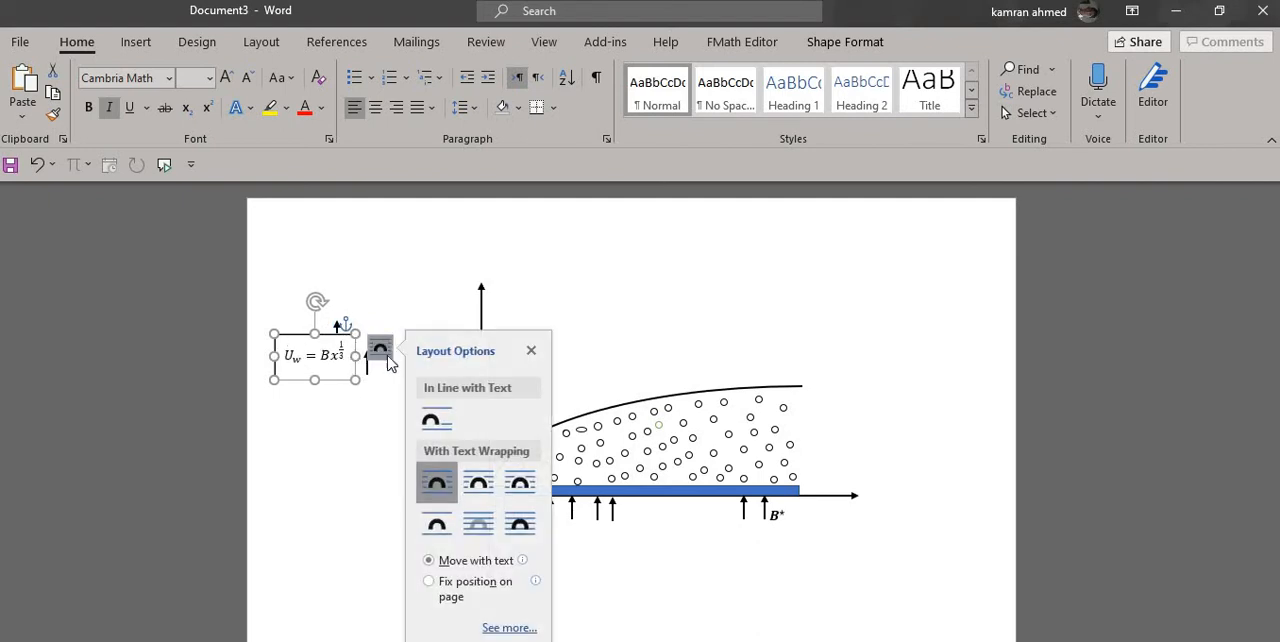
pyautogui.click(518, 488)
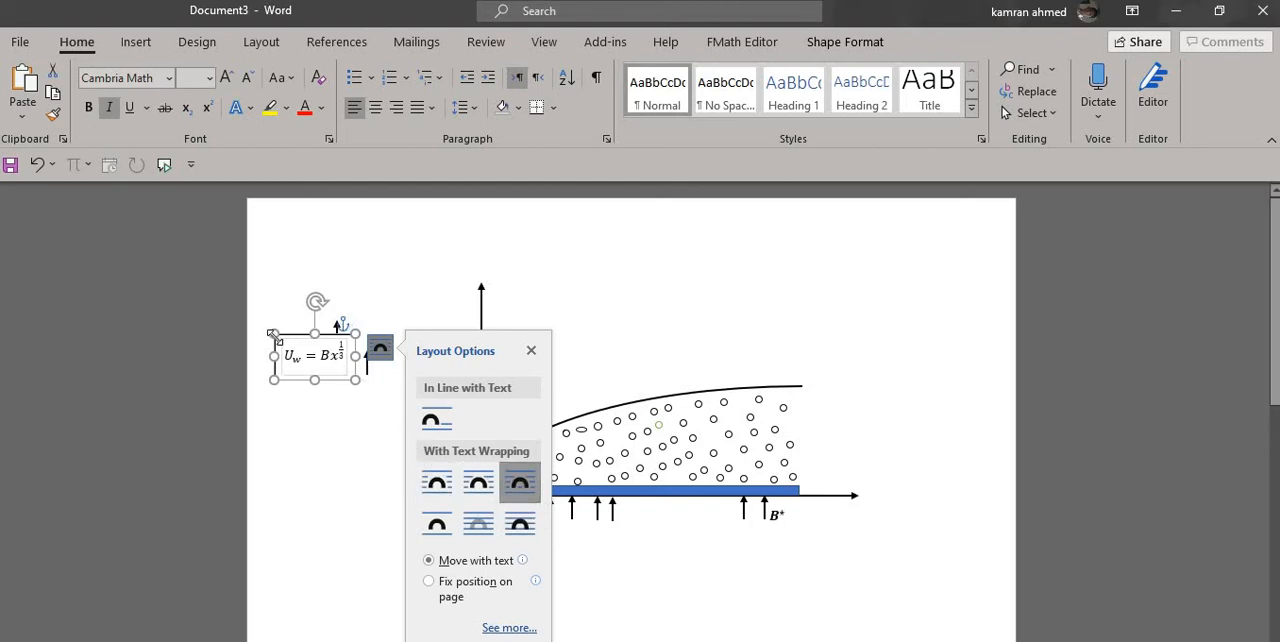
pyautogui.click(812, 492)
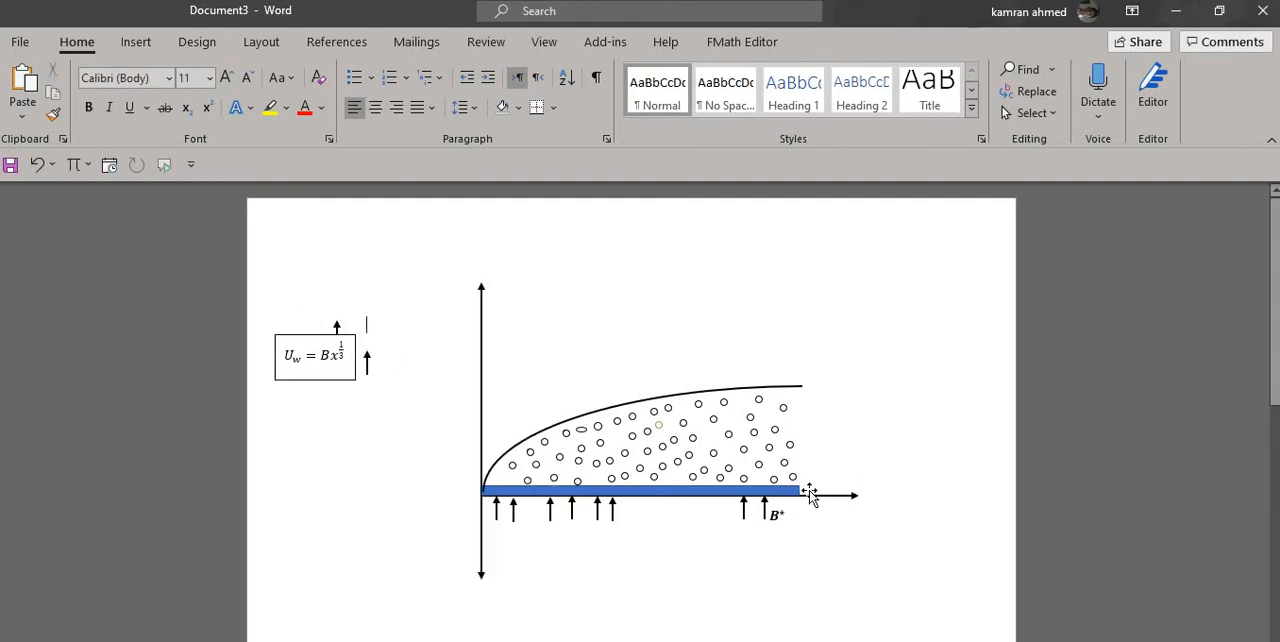
# Draw a right block arrow about 0.24" wide and 0.09" high just past the rectangle's right end and apply the solid black shape style
pyautogui.click(140, 46)
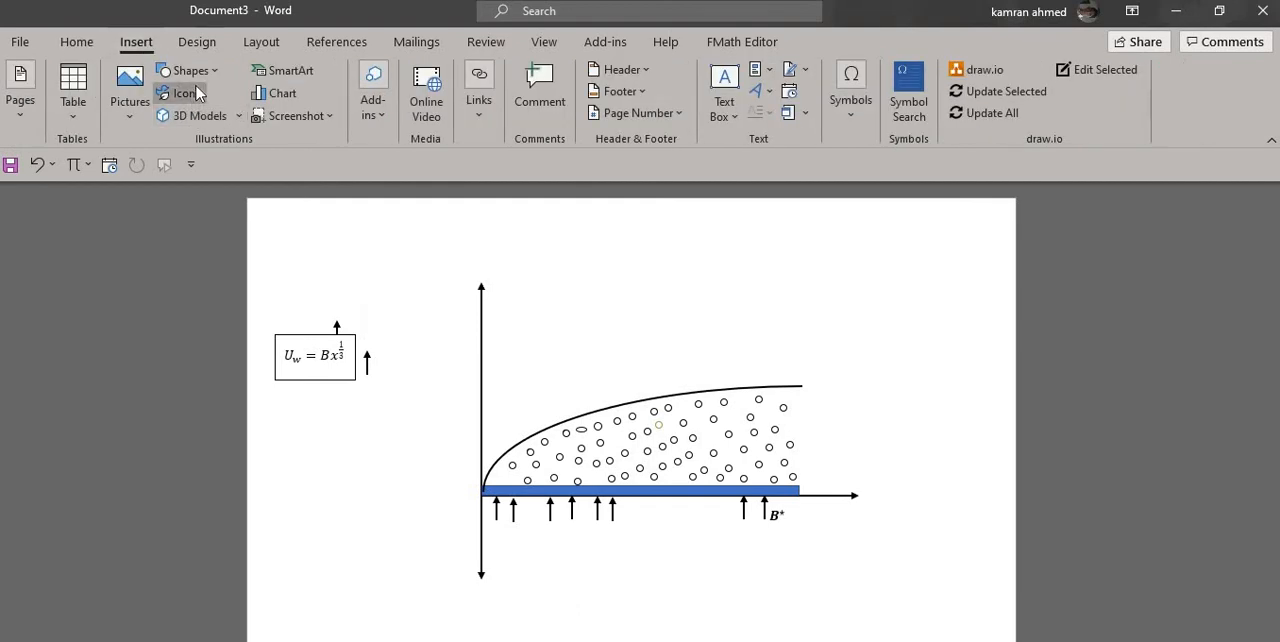
pyautogui.click(204, 80)
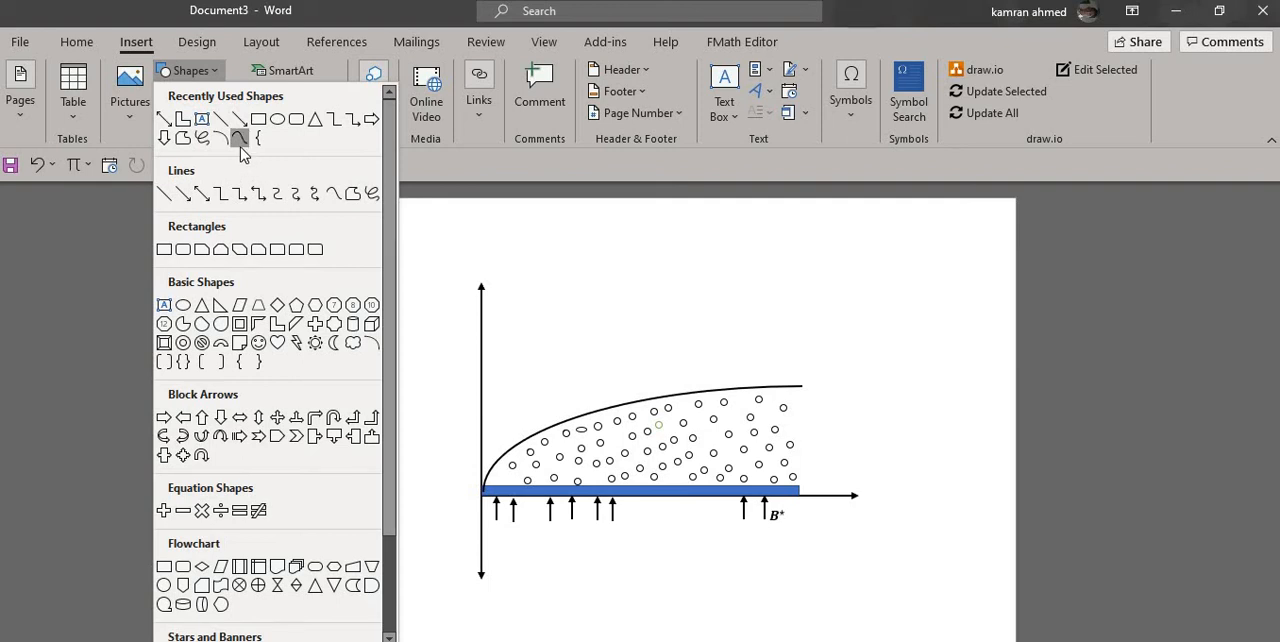
pyautogui.click(360, 118)
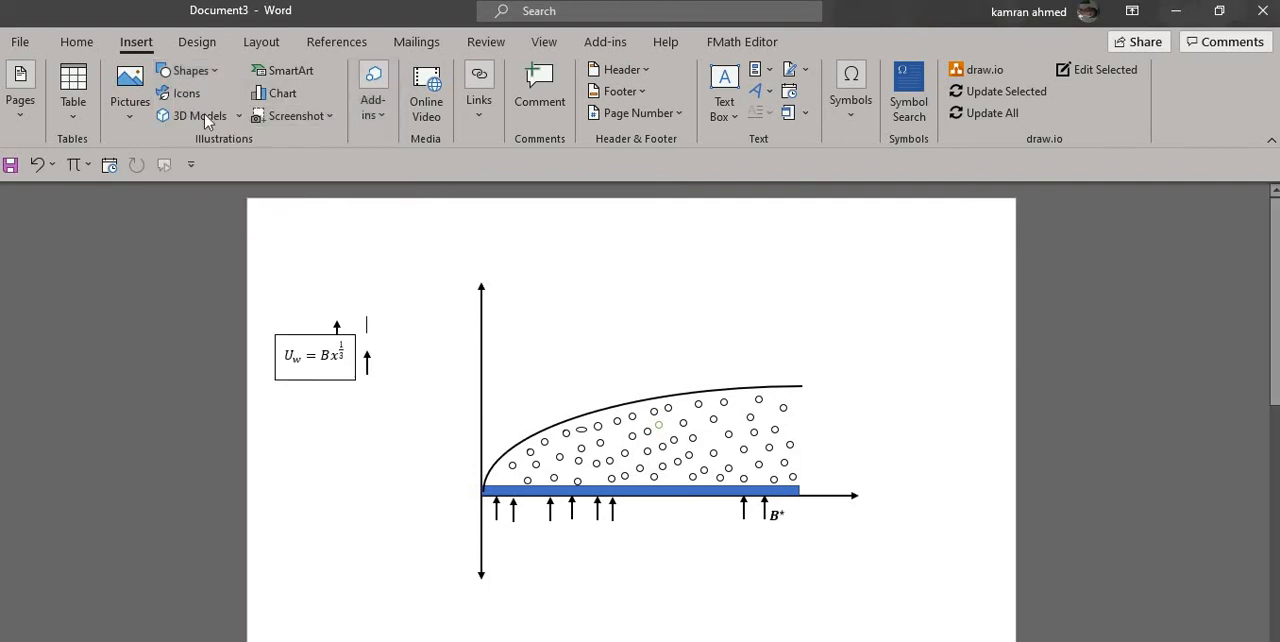
pyautogui.click(212, 78)
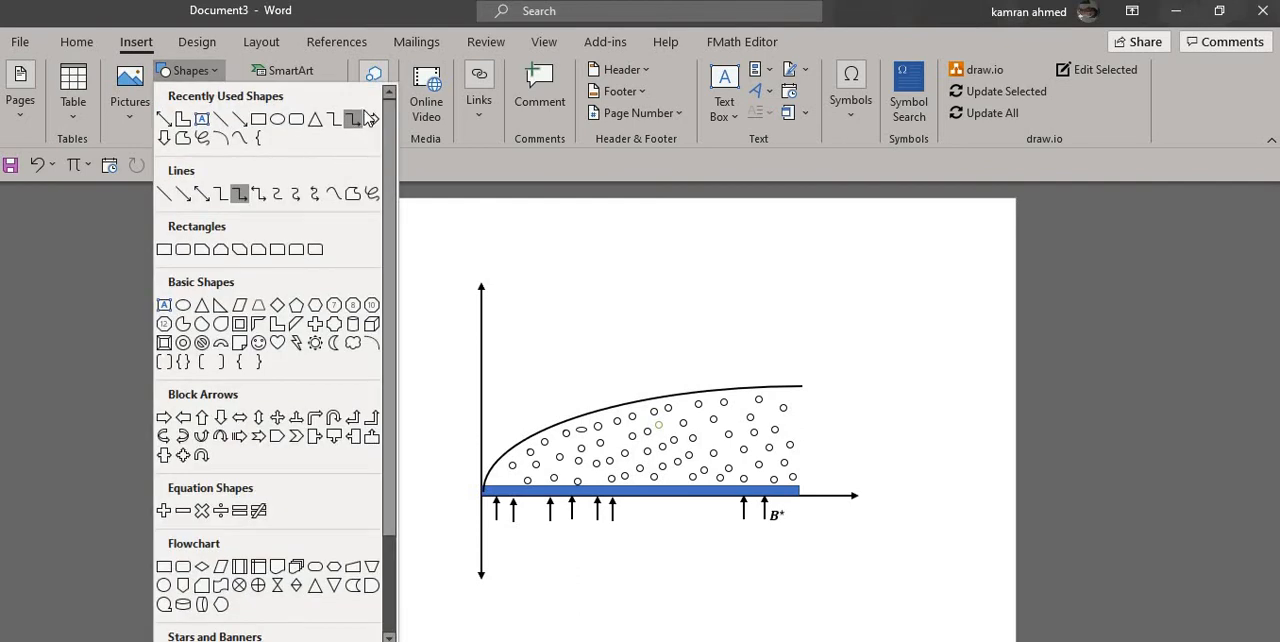
pyautogui.click(368, 120)
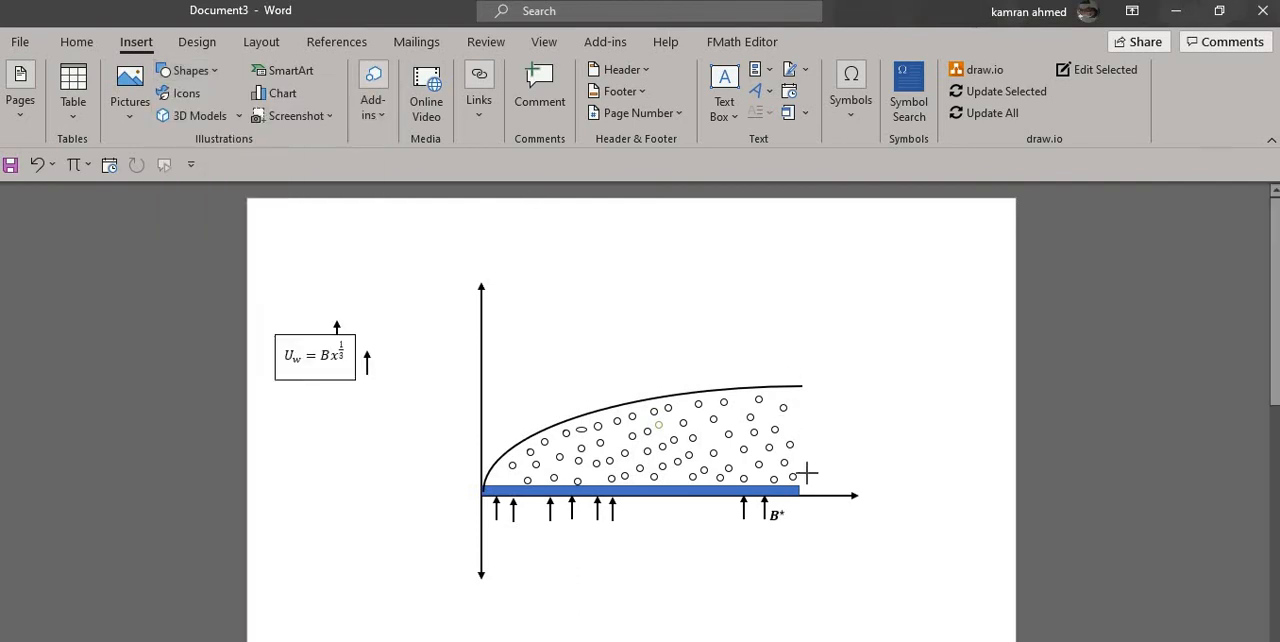
pyautogui.moveTo(806, 481); pyautogui.dragTo(829, 486)
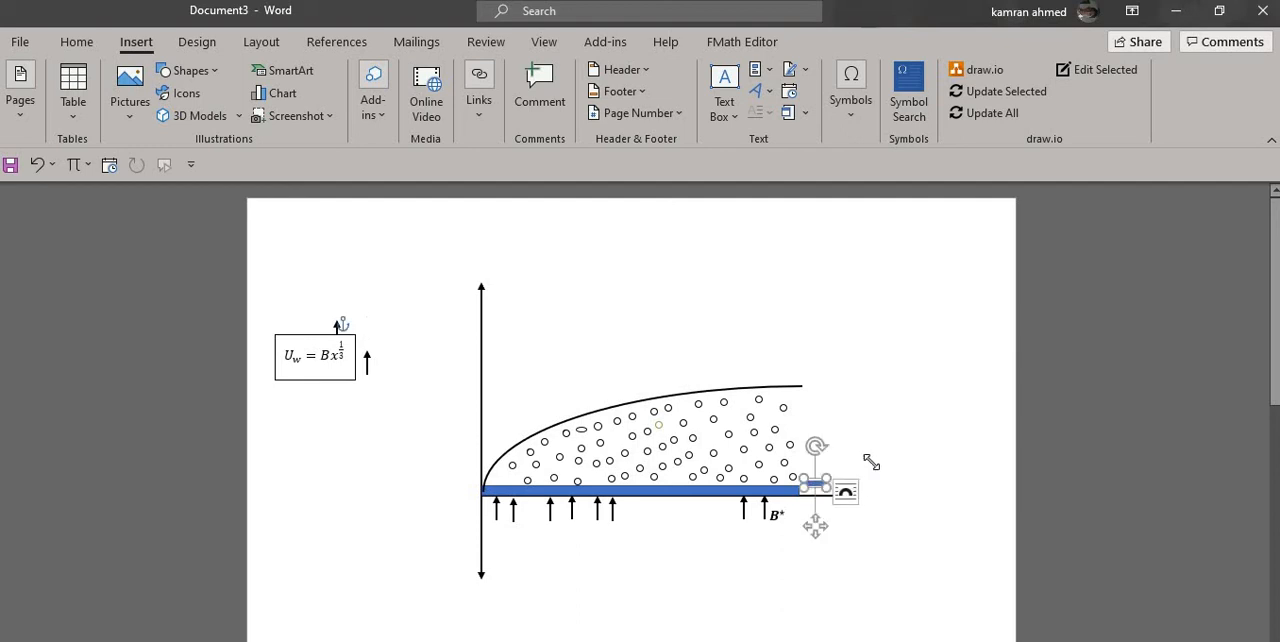
pyautogui.click(871, 463)
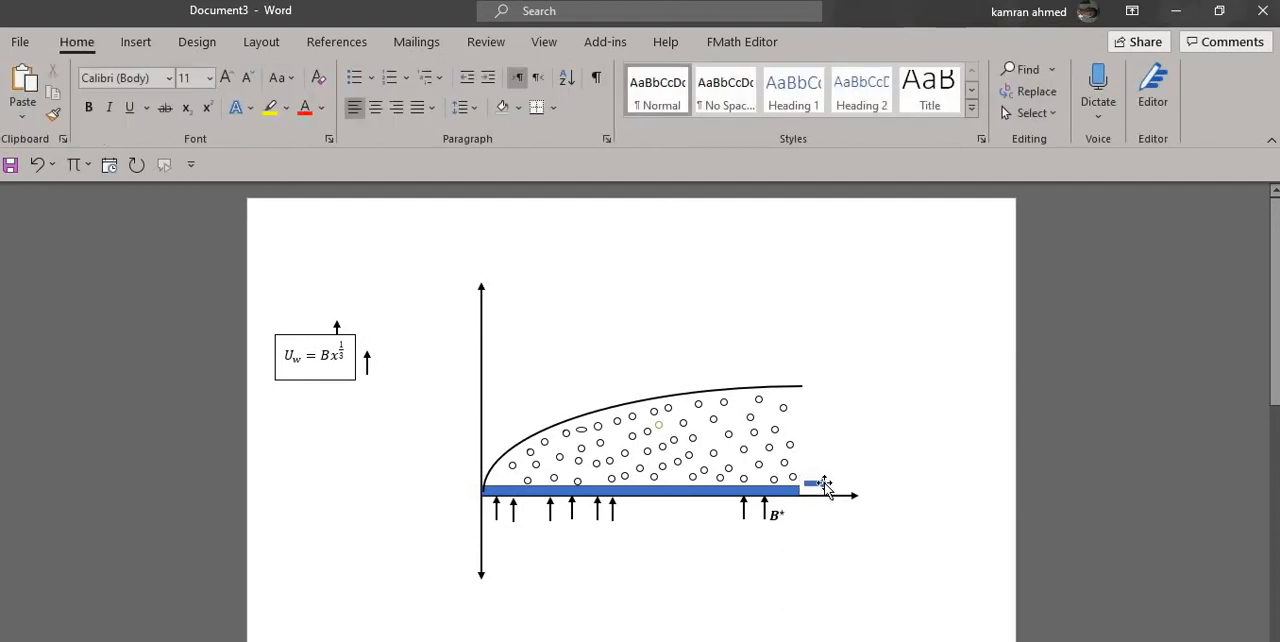
pyautogui.click(824, 484)
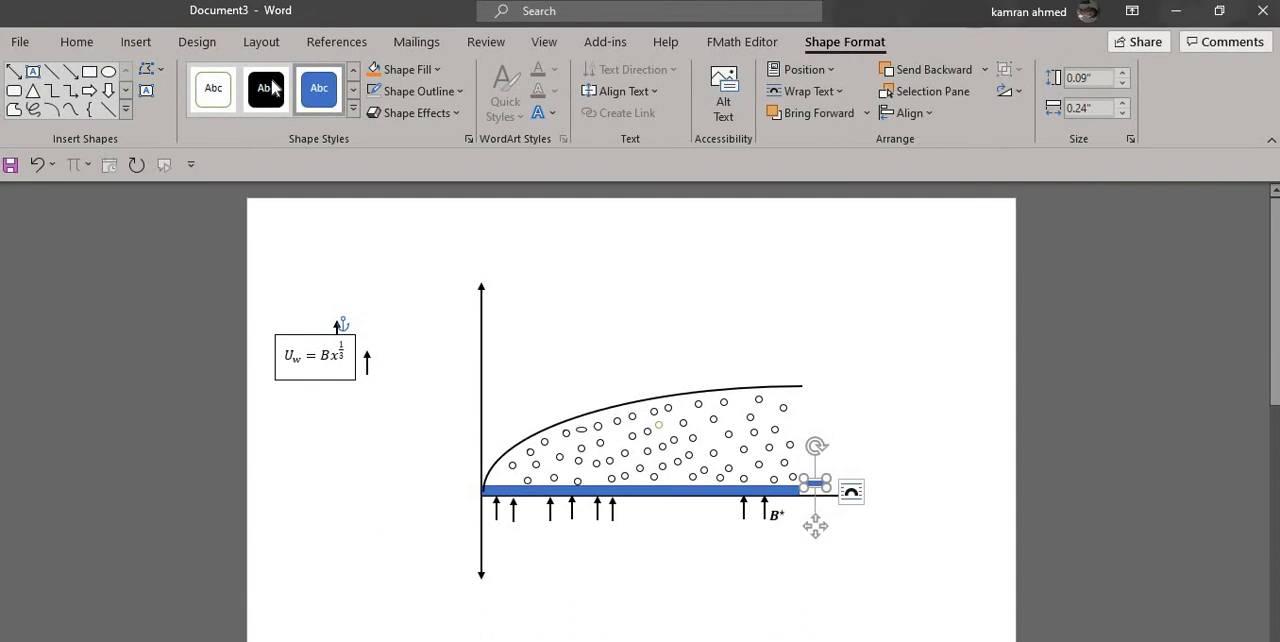
pyautogui.click(273, 88)
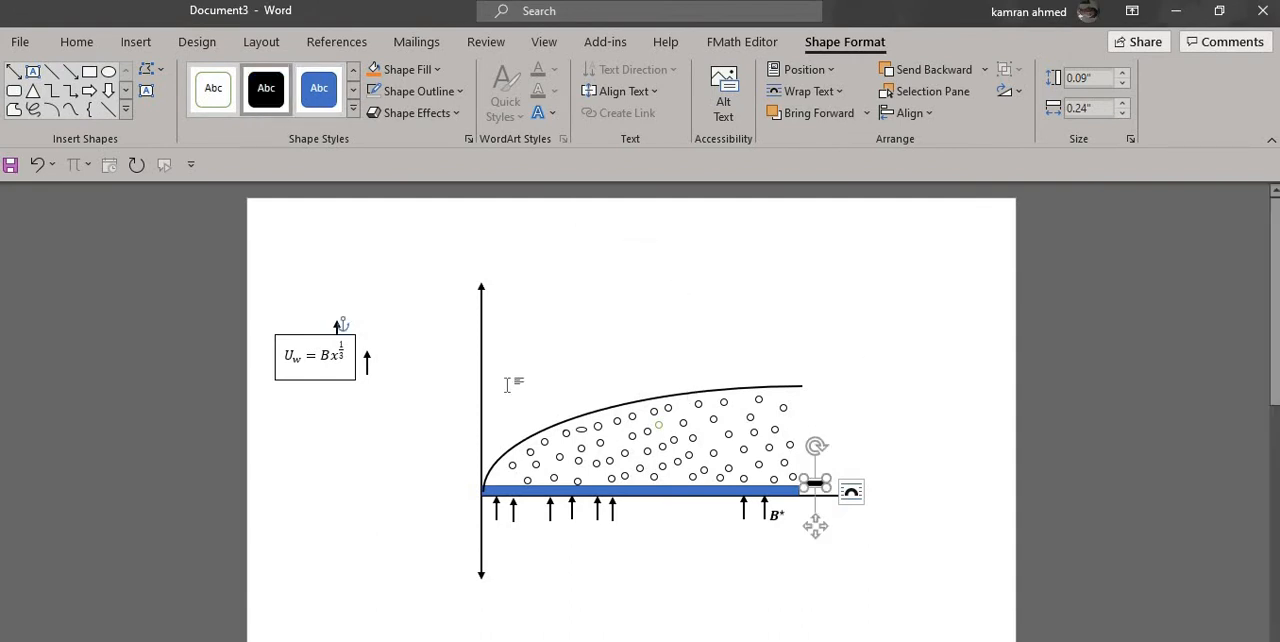
# Set the U_w equation's font size to 10 and shrink its text box to about 0.35" high and 0.8" wide
pyautogui.click(307, 345)
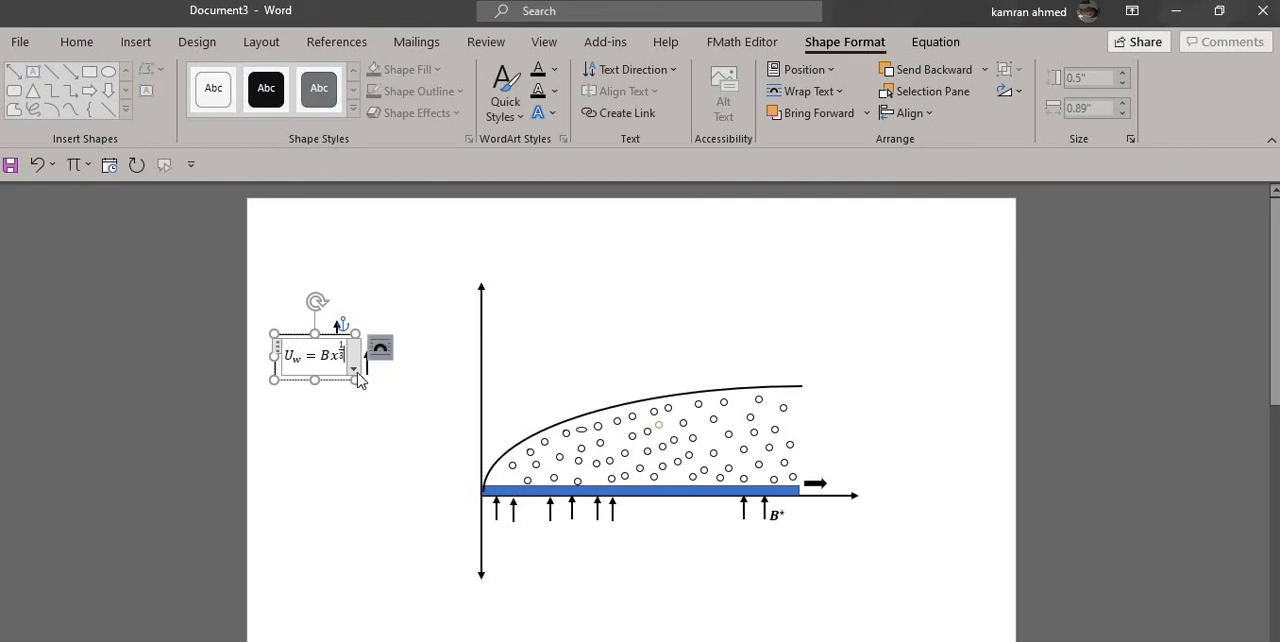
pyautogui.moveTo(355, 378); pyautogui.dragTo(318, 366)
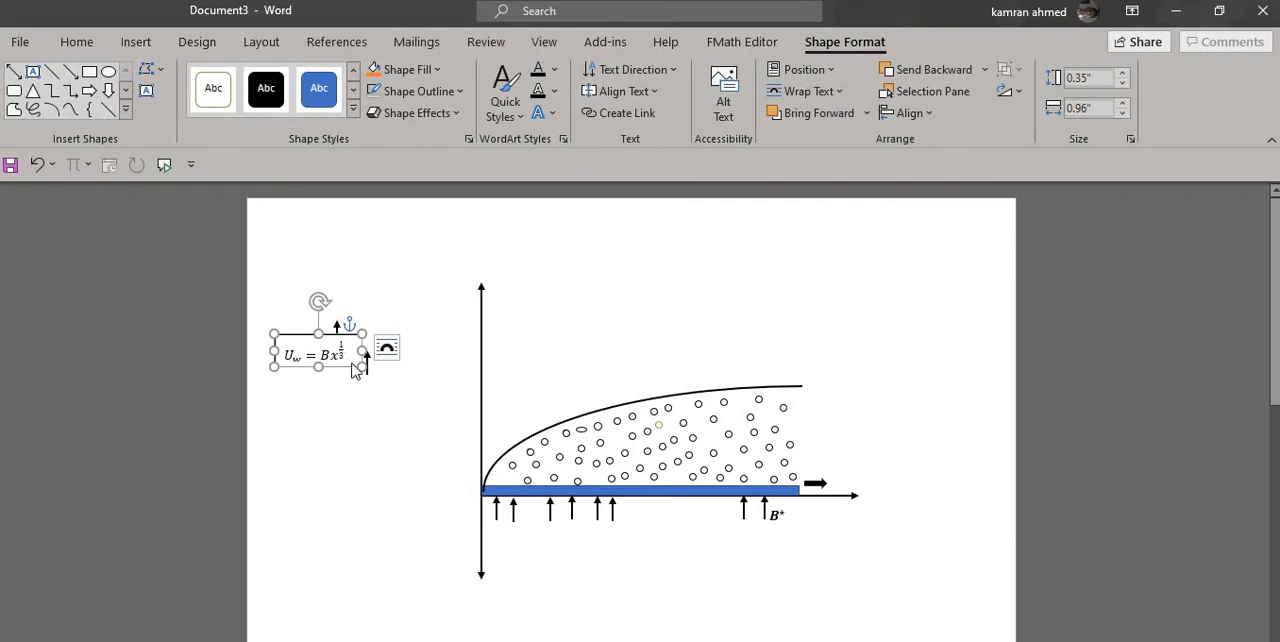
pyautogui.click(341, 350)
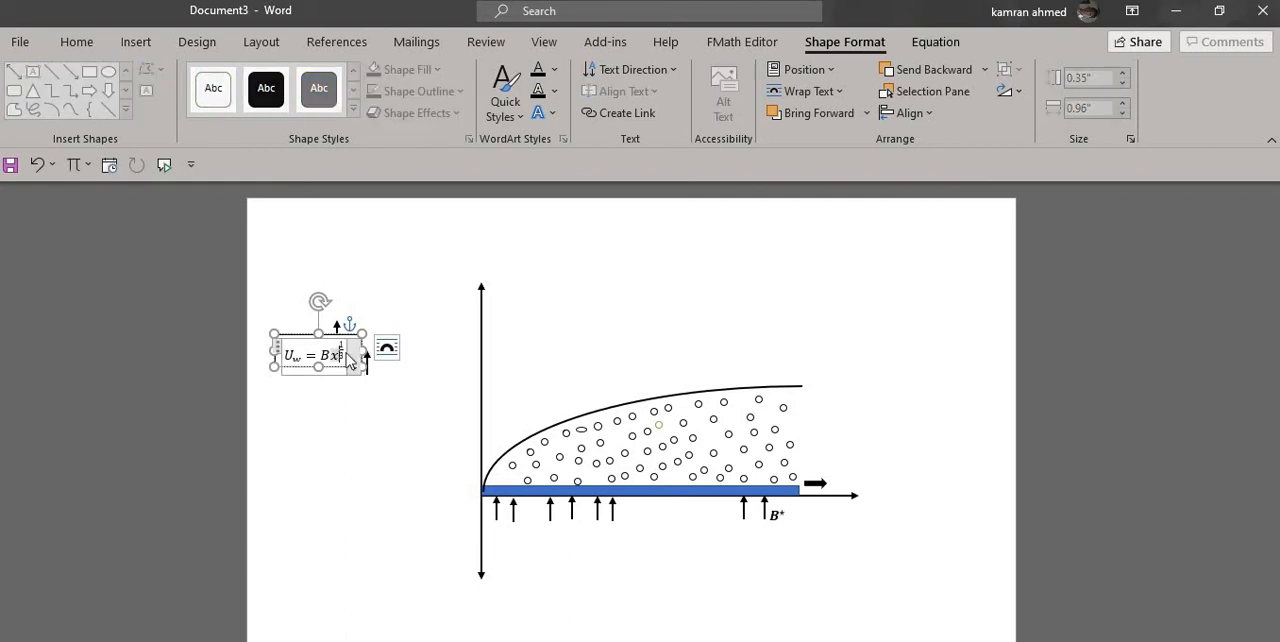
pyautogui.click(277, 350)
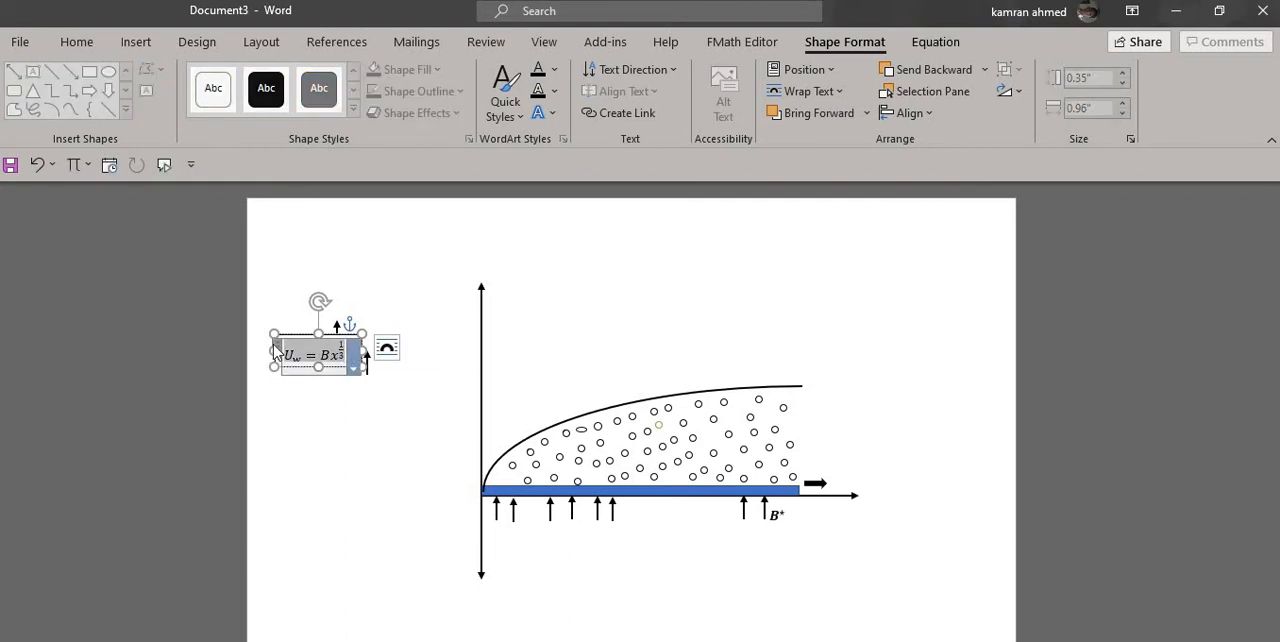
pyautogui.click(97, 40)
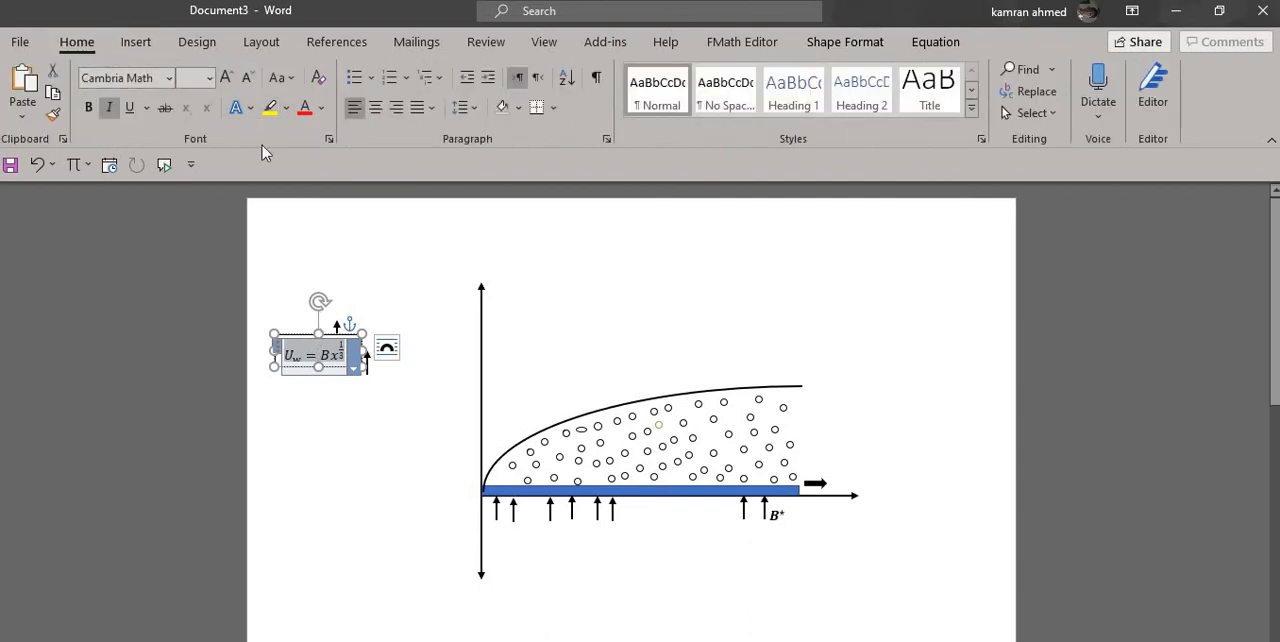
pyautogui.click(210, 80)
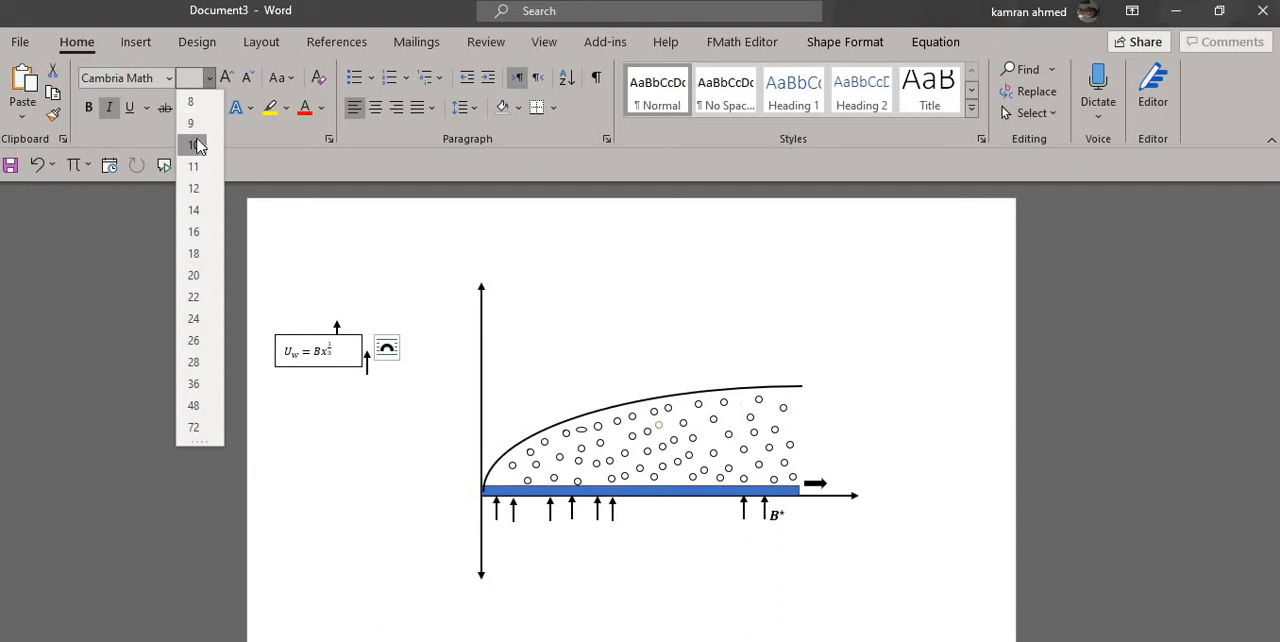
pyautogui.click(195, 145)
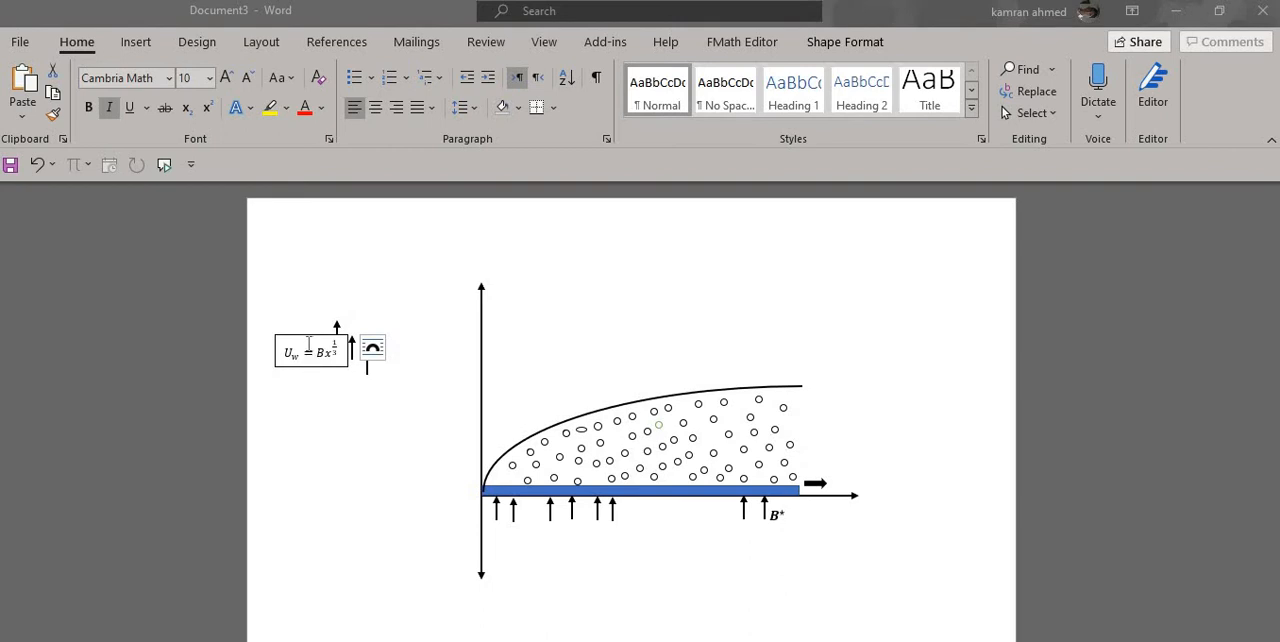
# Move the equation's text box just past the black block arrow and set its text wrapping to Behind Text
pyautogui.click(309, 344)
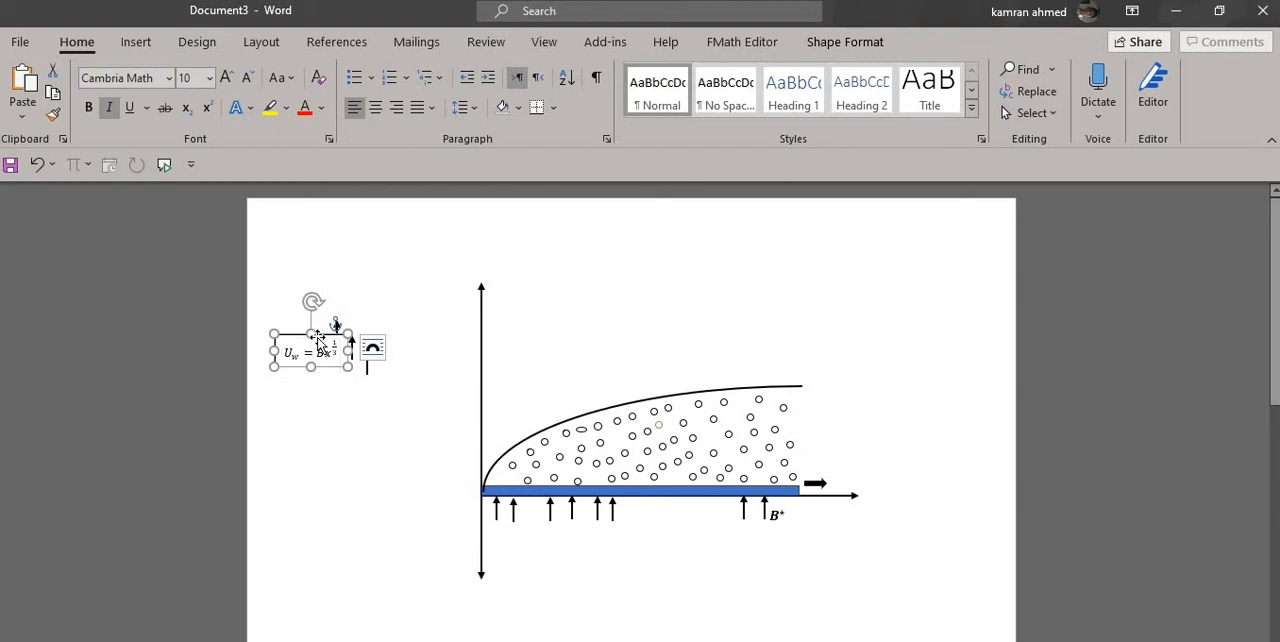
pyautogui.moveTo(312, 337); pyautogui.dragTo(391, 368)
pyautogui.moveTo(533, 428); pyautogui.dragTo(865, 466)
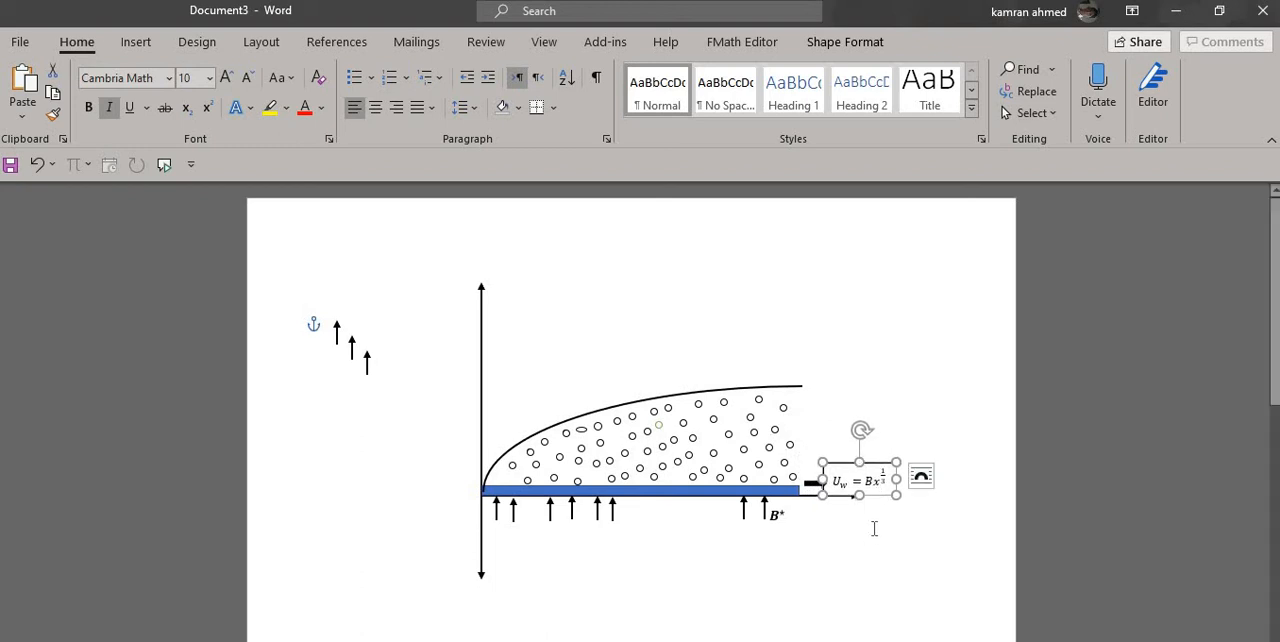
pyautogui.click(870, 536)
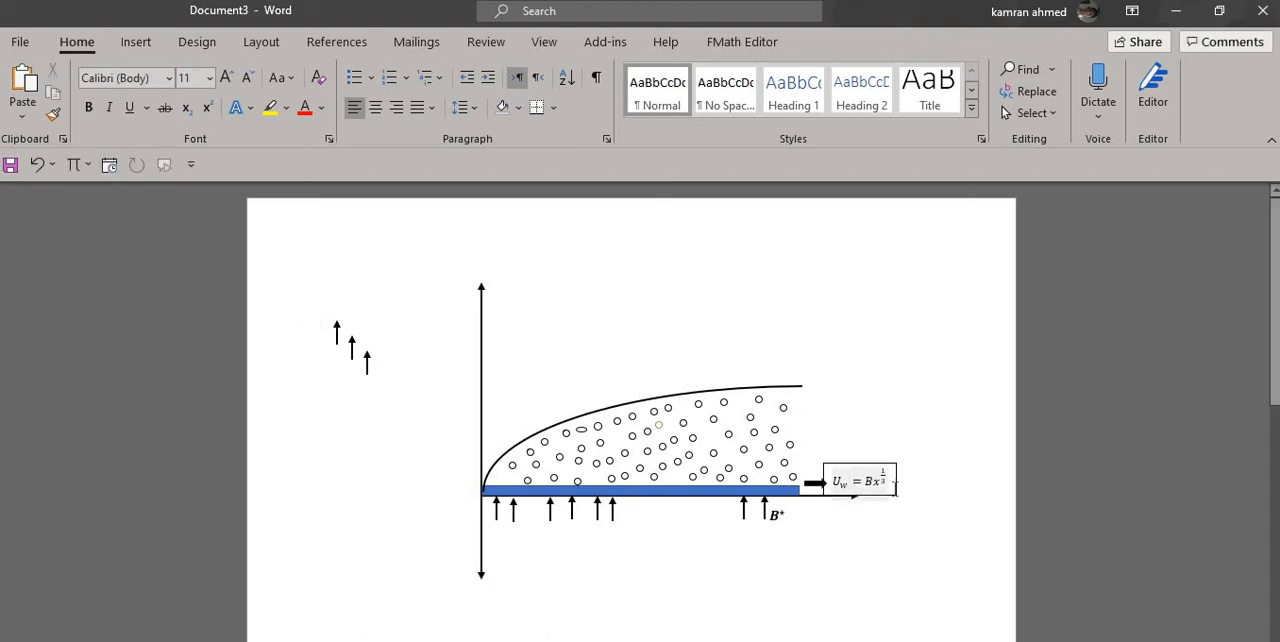
pyautogui.click(893, 487)
pyautogui.click(920, 476)
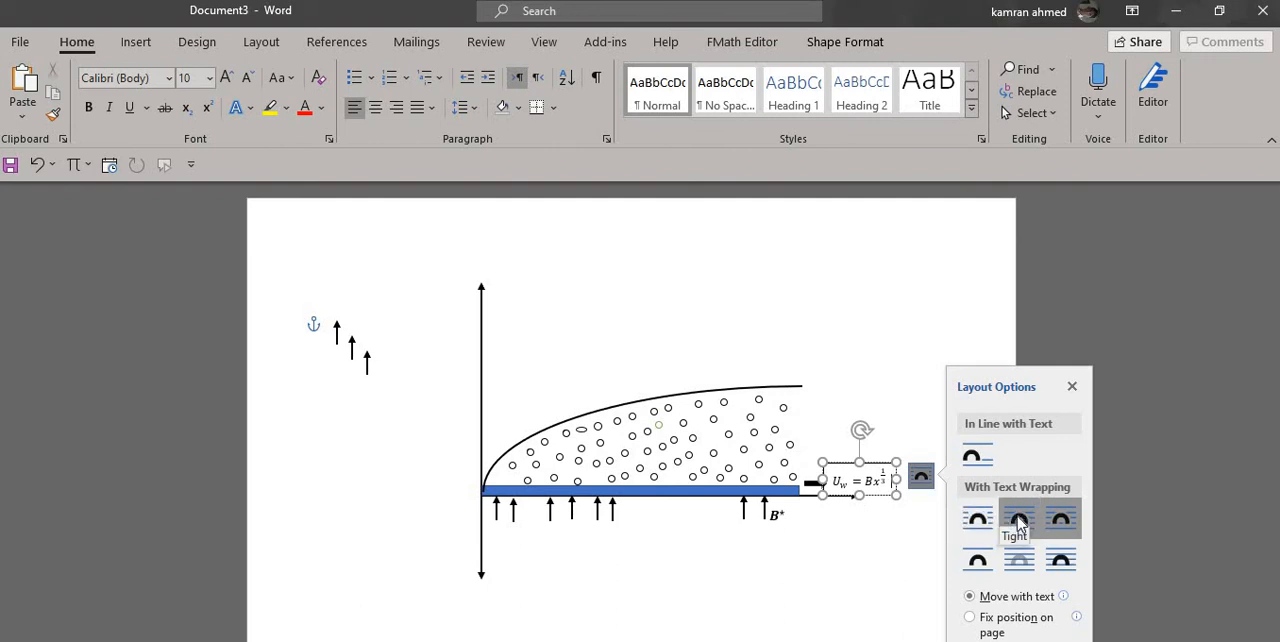
pyautogui.click(1021, 558)
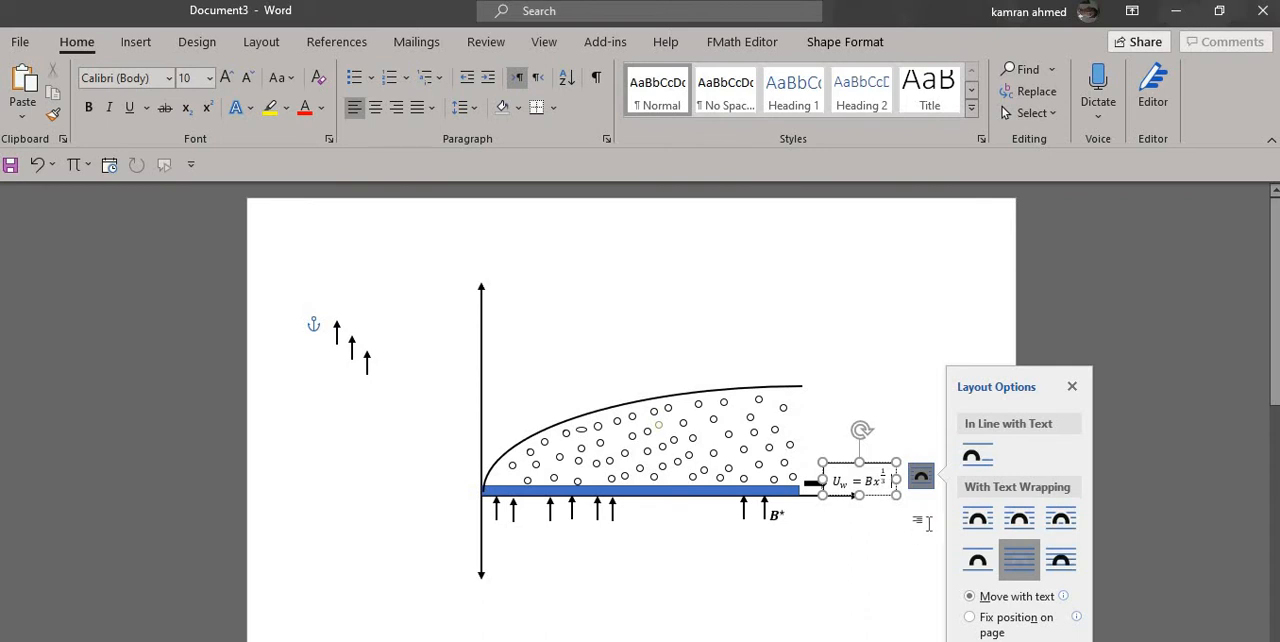
pyautogui.click(905, 545)
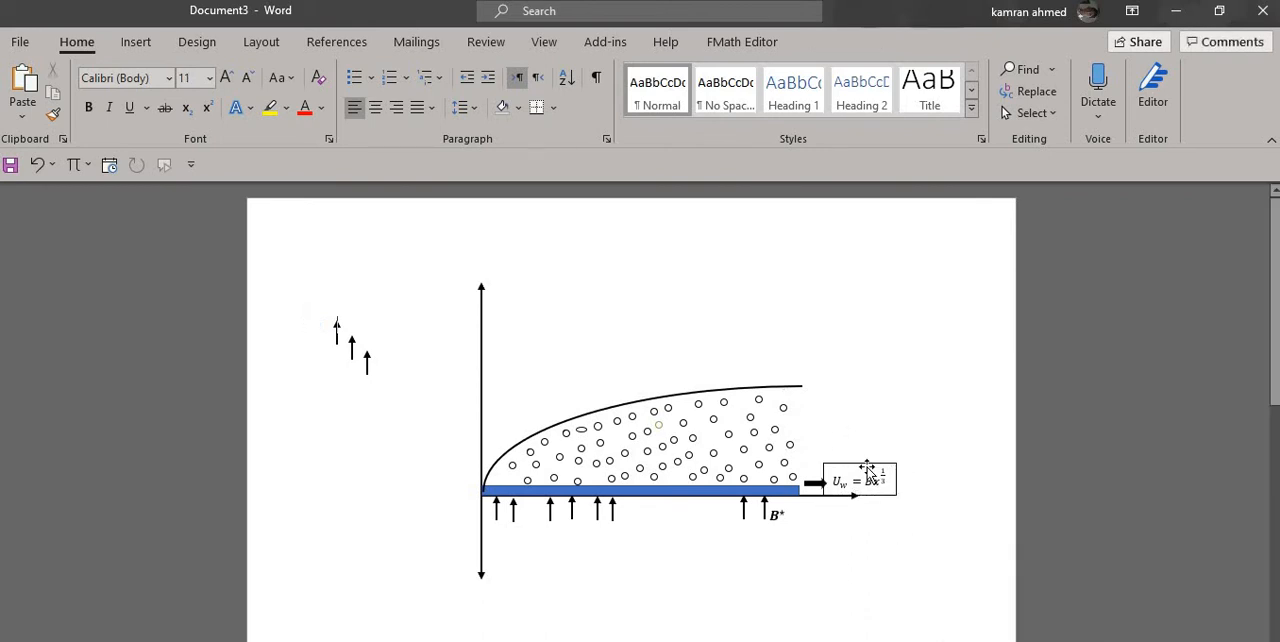
# Try to remove the frame around the U_w equation by applying No Border to its text and to the text box
pyautogui.click(872, 482)
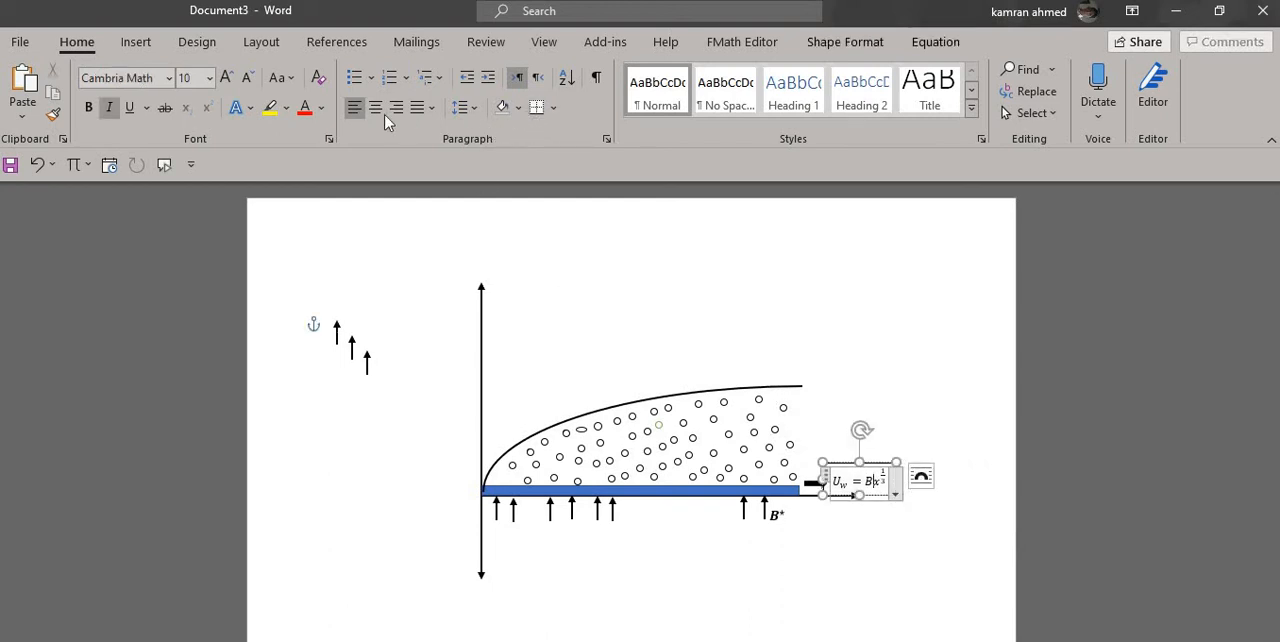
pyautogui.click(555, 108)
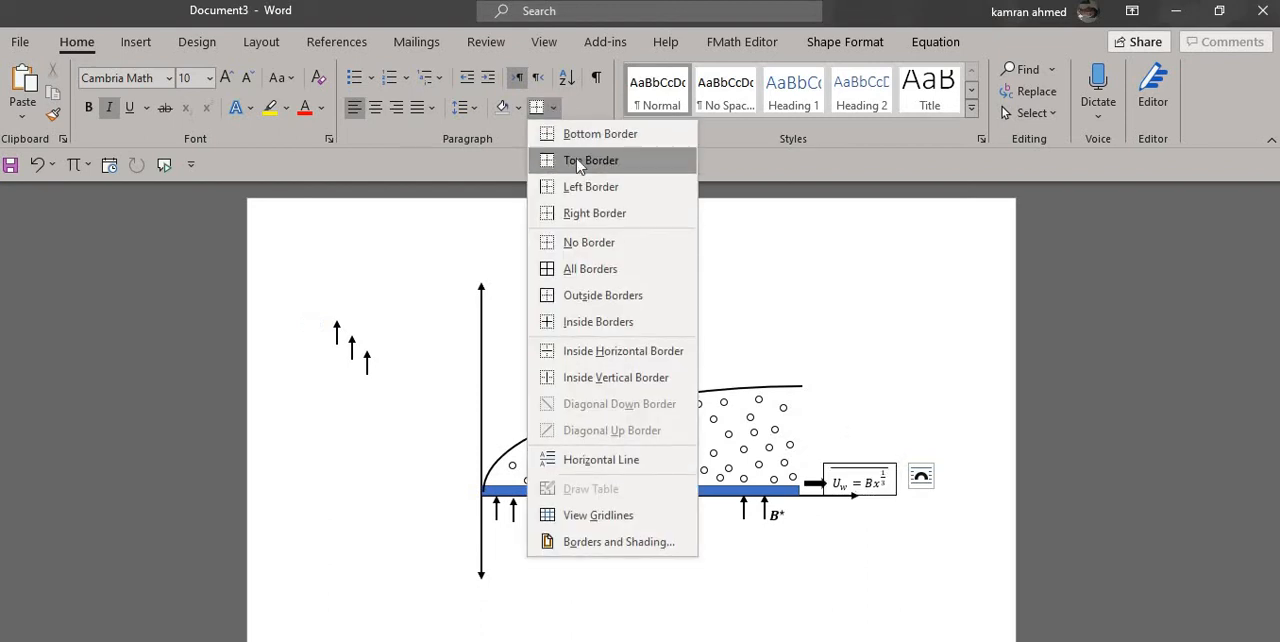
pyautogui.click(587, 243)
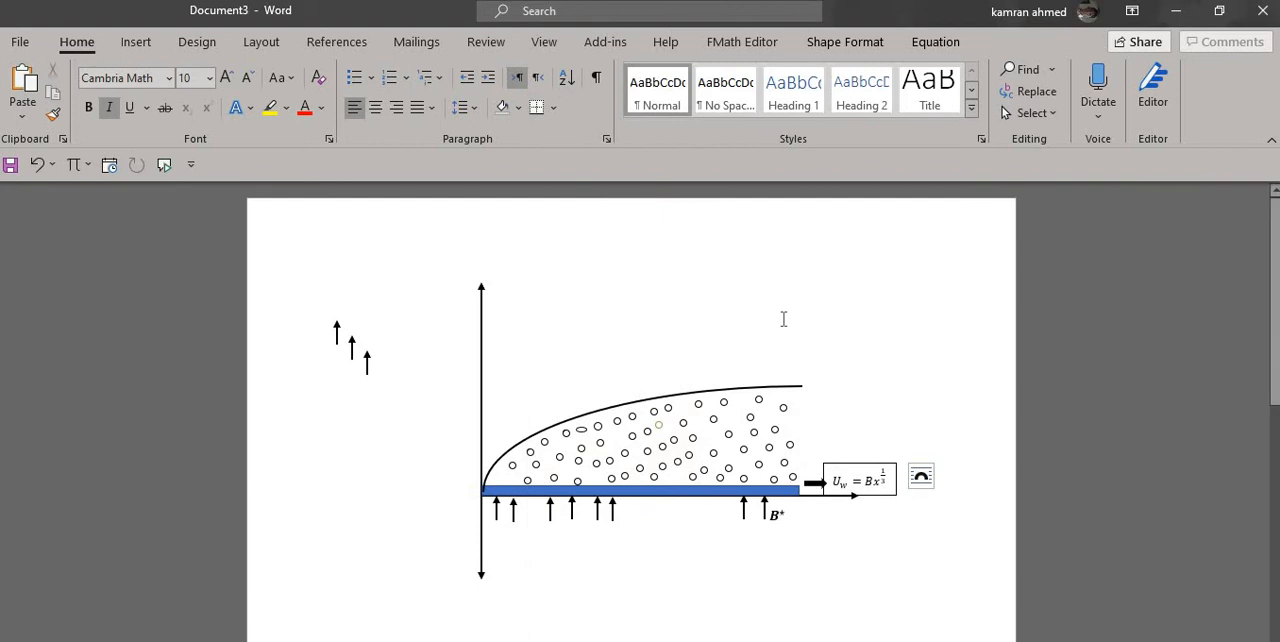
pyautogui.click(962, 408)
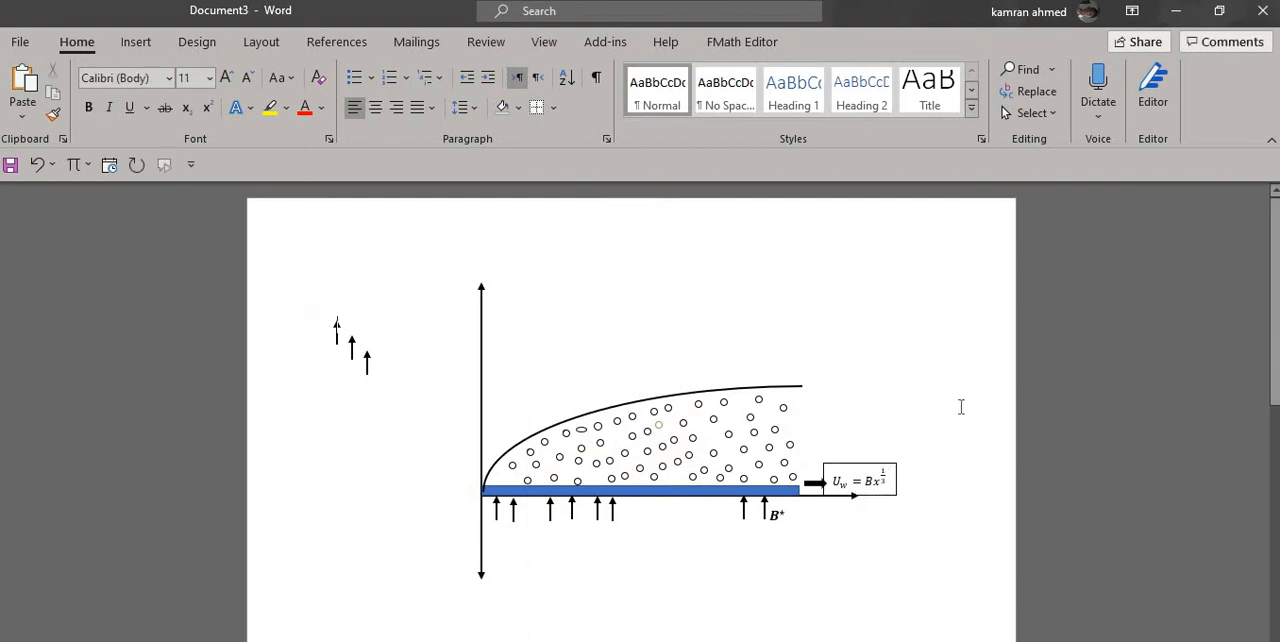
pyautogui.click(860, 477)
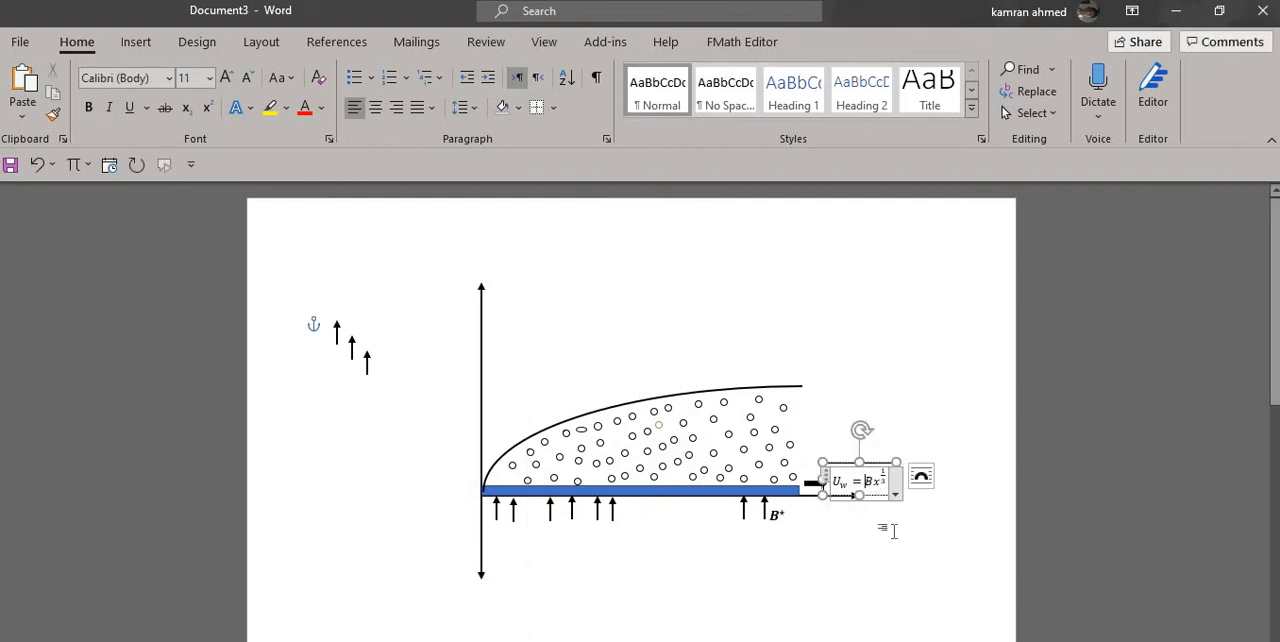
pyautogui.click(893, 531)
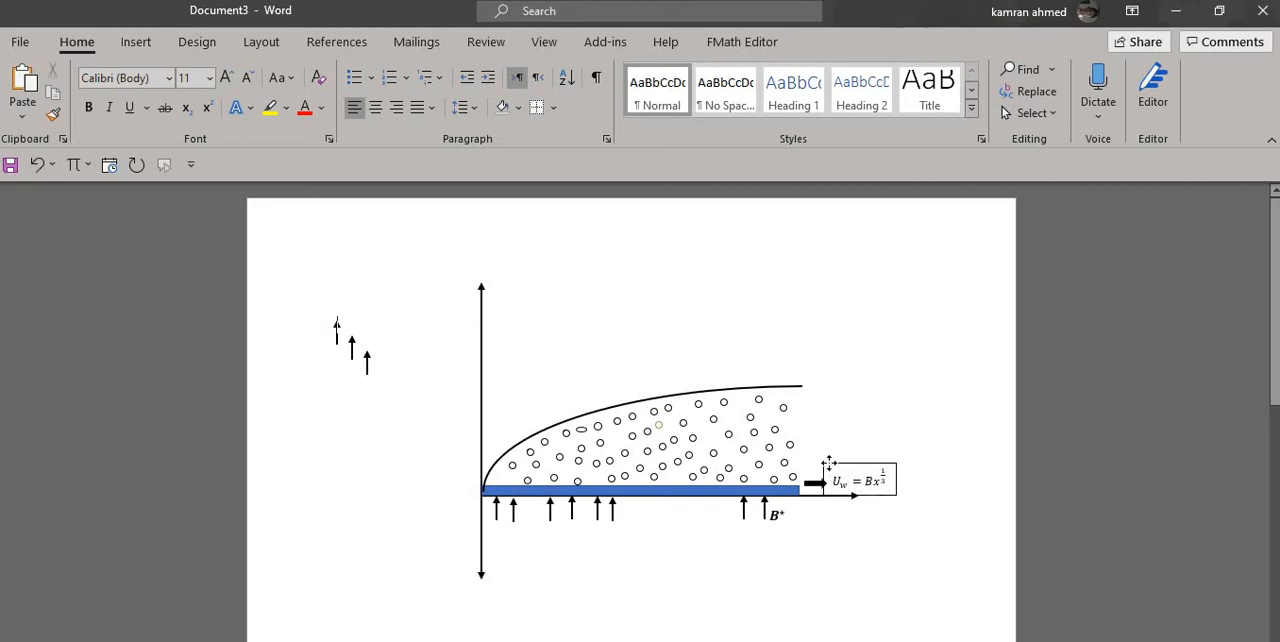
pyautogui.click(828, 463)
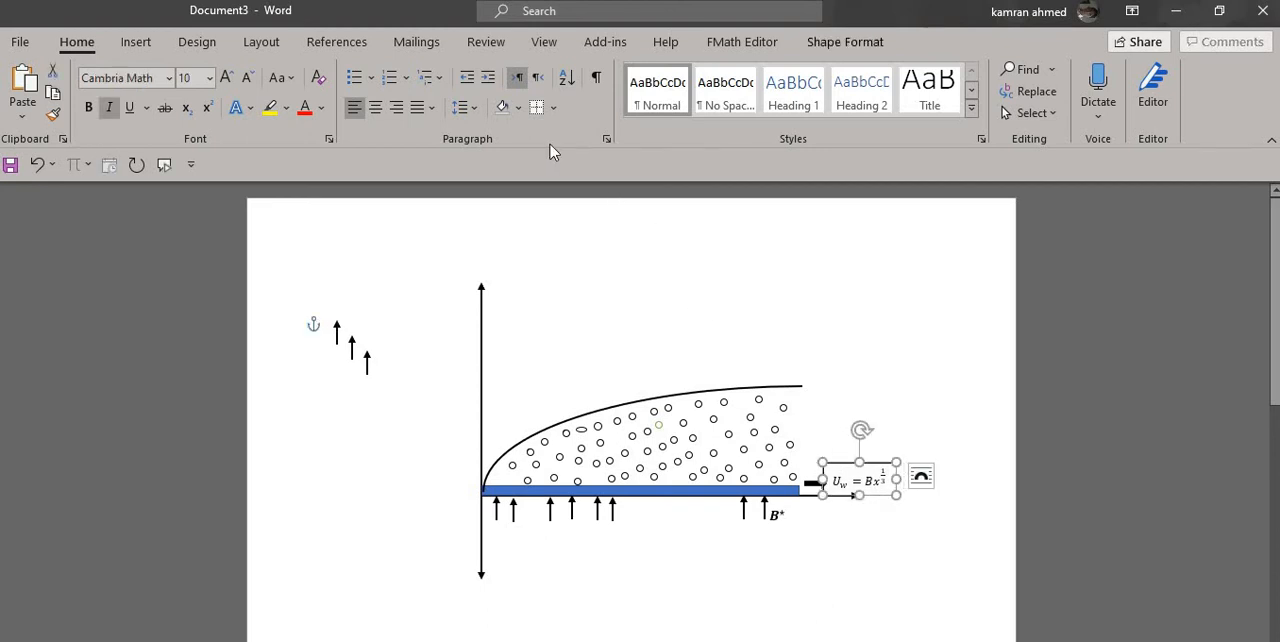
pyautogui.click(553, 107)
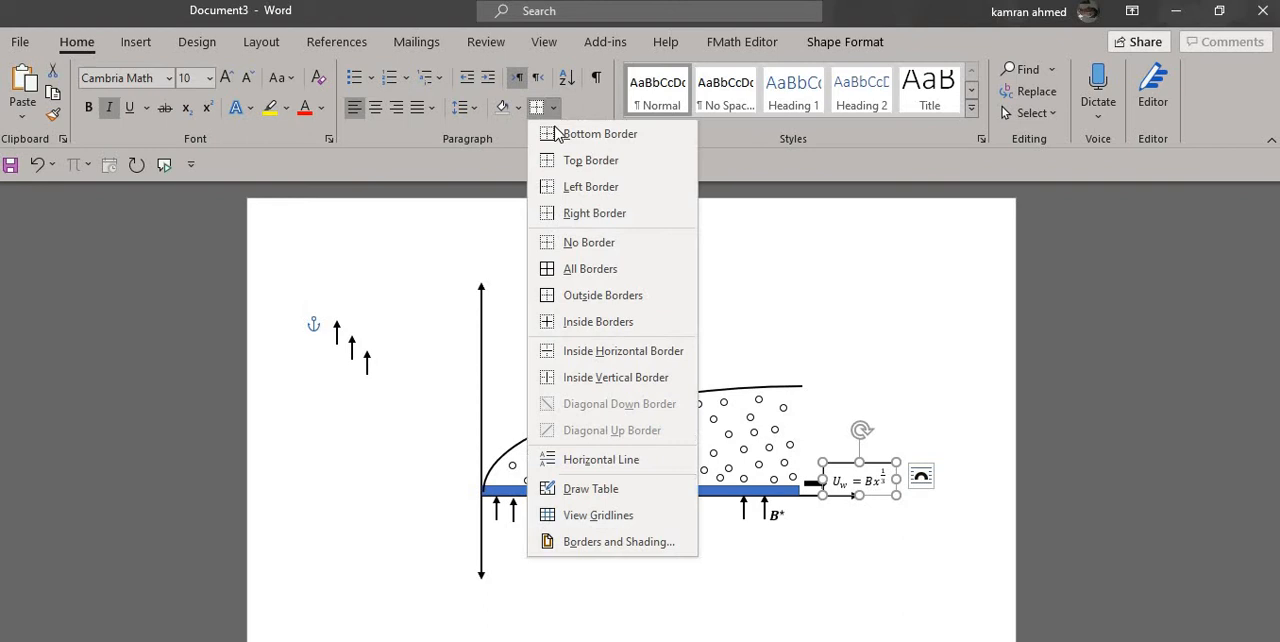
pyautogui.click(580, 242)
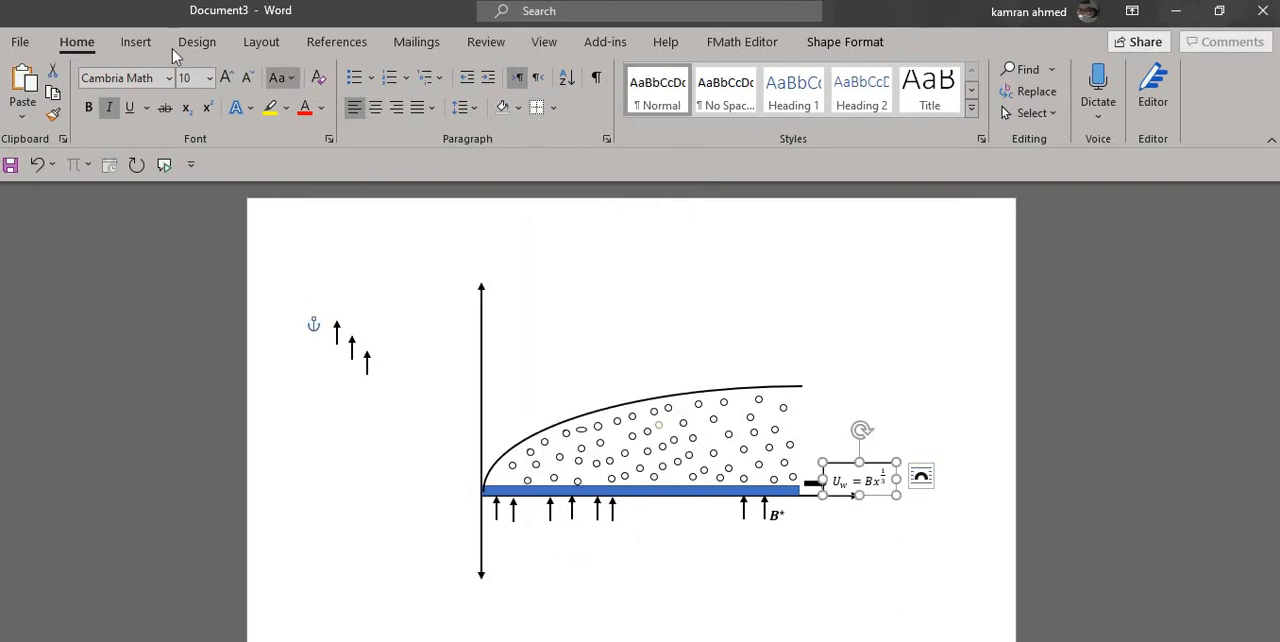
pyautogui.click(140, 43)
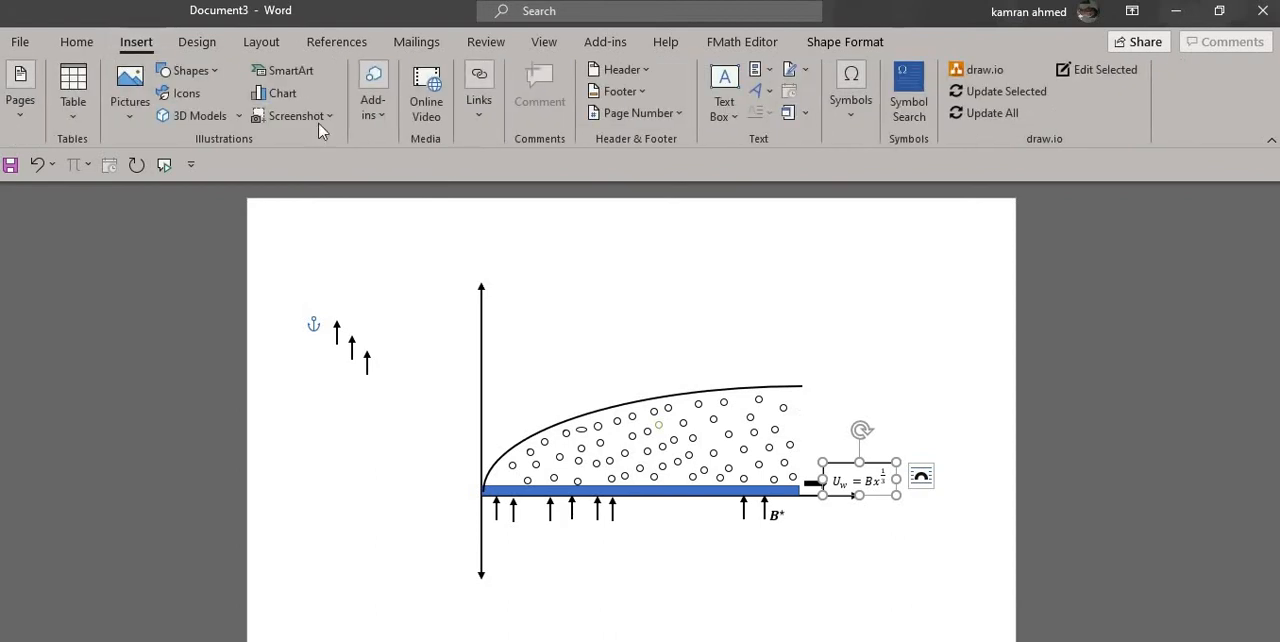
pyautogui.click(188, 70)
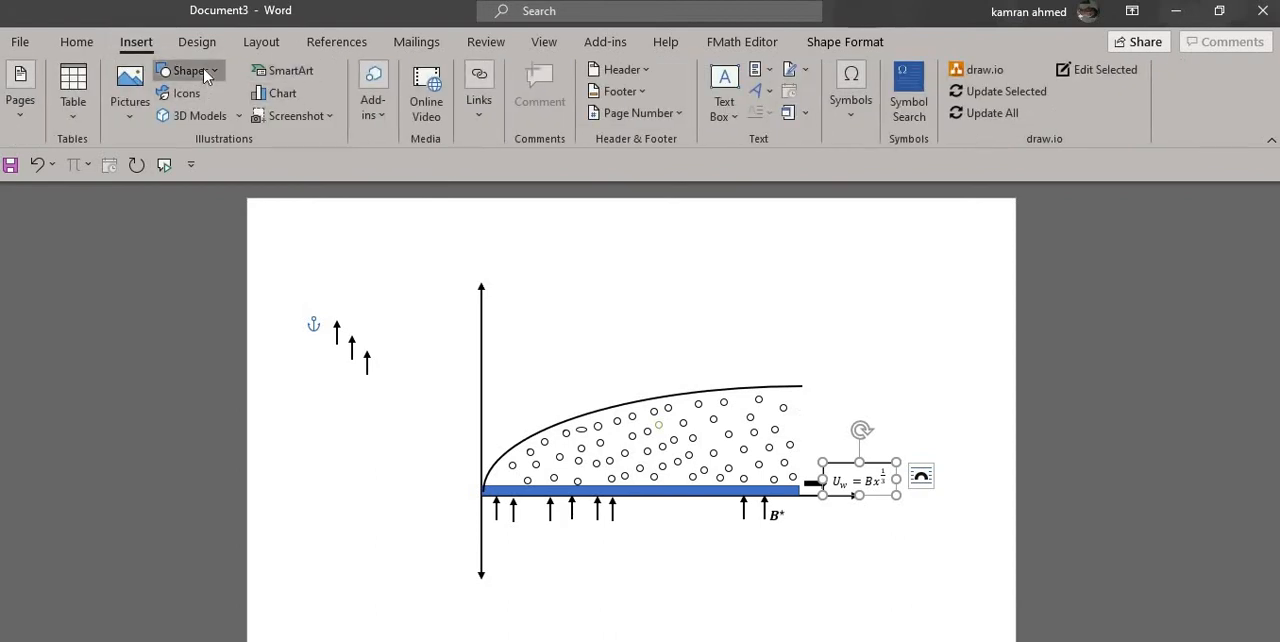
pyautogui.click(466, 301)
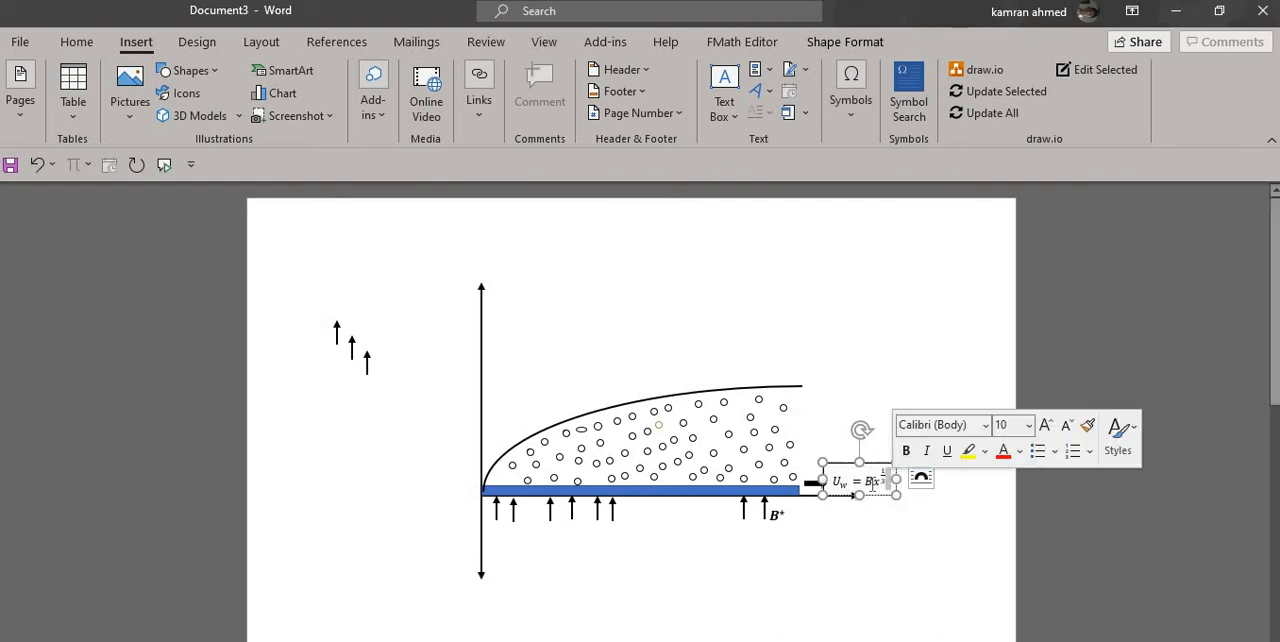
pyautogui.click(873, 482)
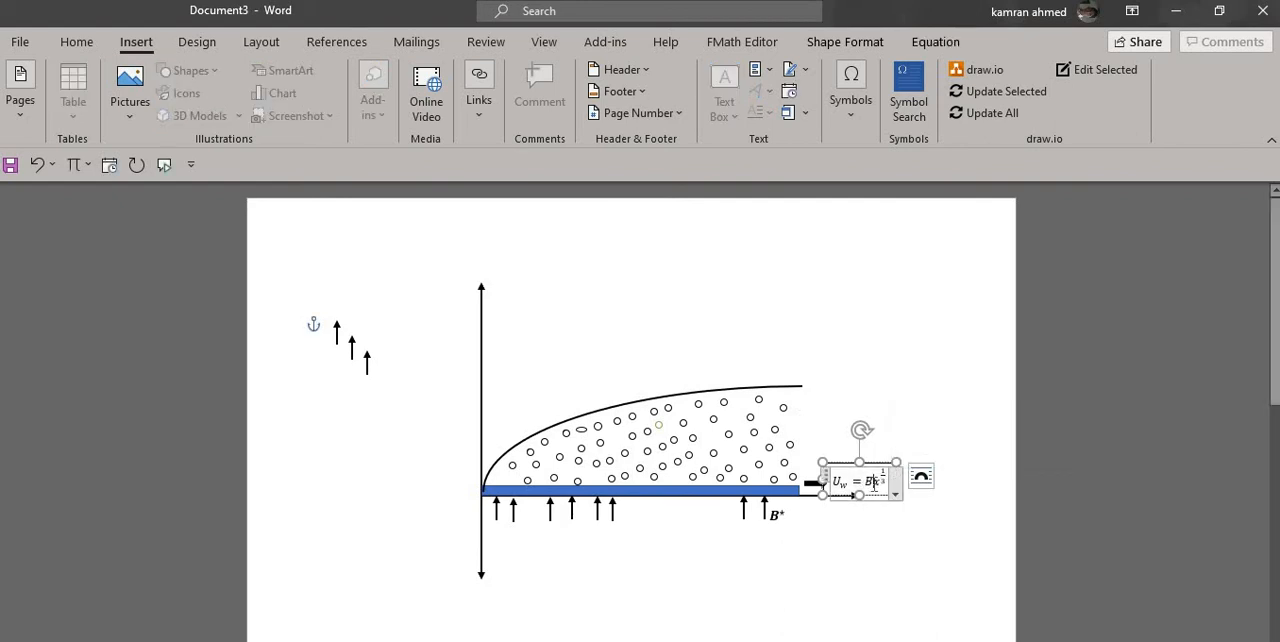
pyautogui.moveTo(874, 483); pyautogui.dragTo(888, 495)
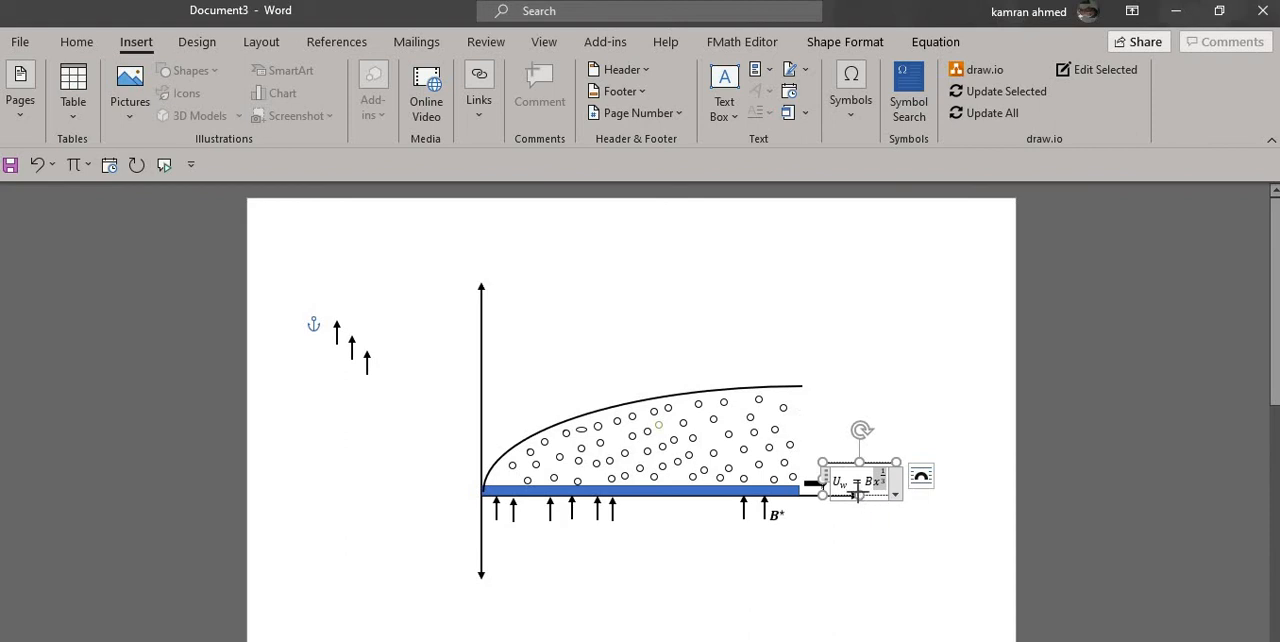
# Set the shape outline of the U_w equation's text box to No Outline
pyautogui.click(857, 494)
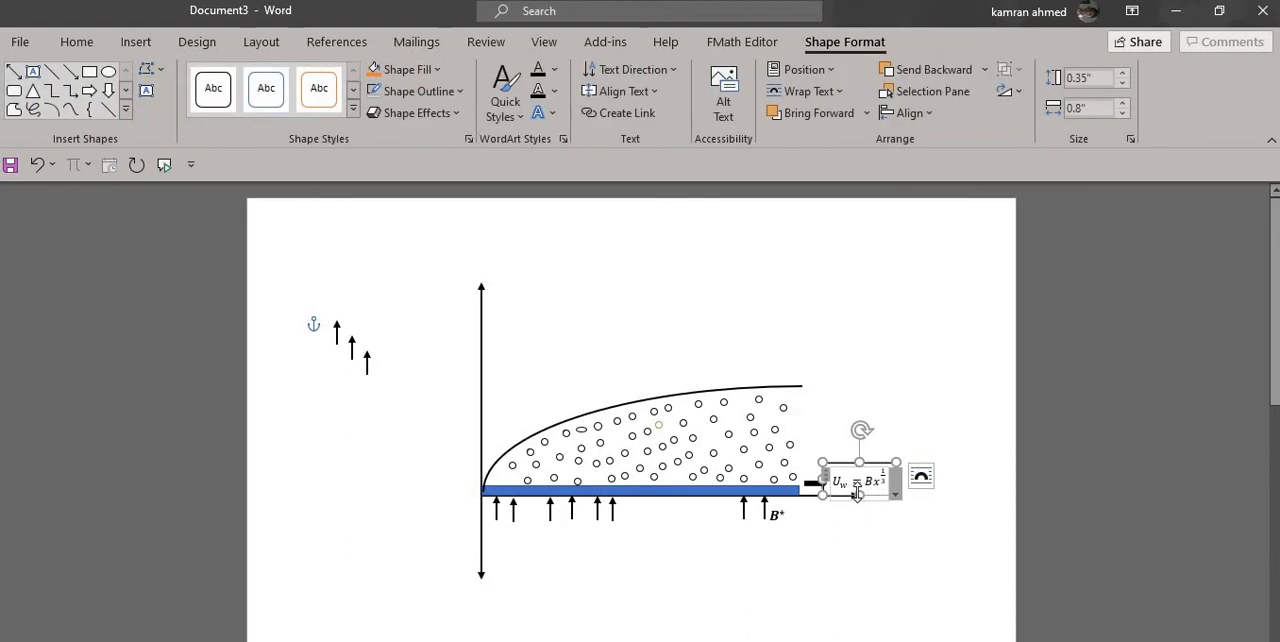
pyautogui.click(459, 92)
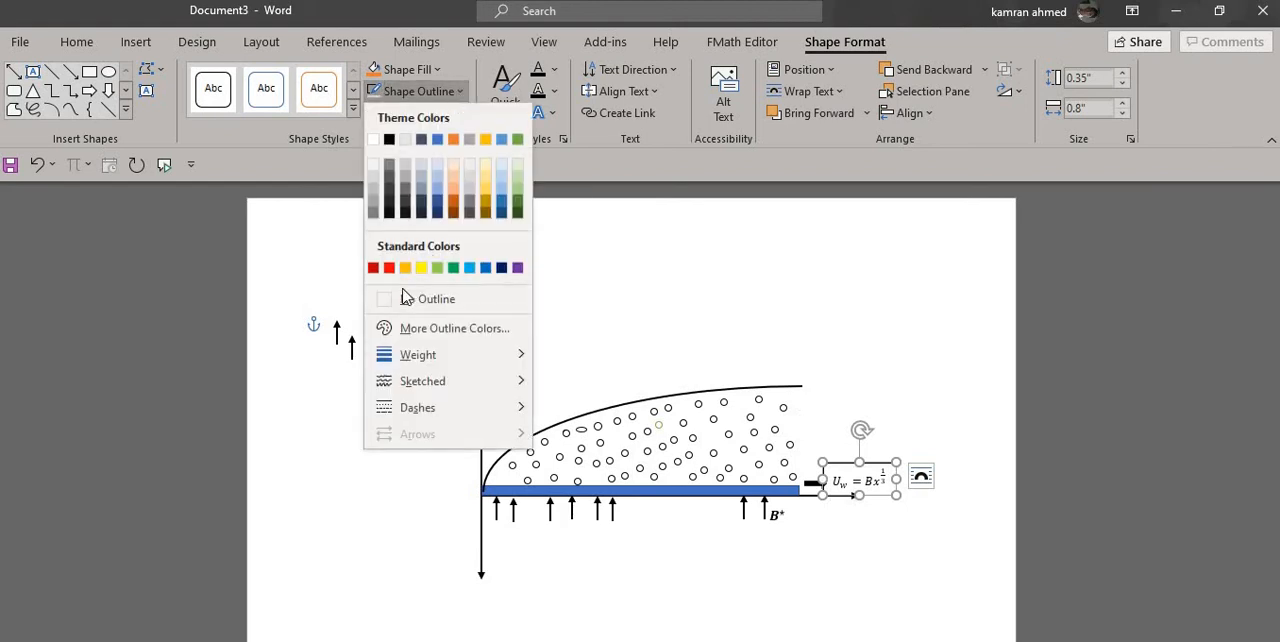
pyautogui.click(391, 301)
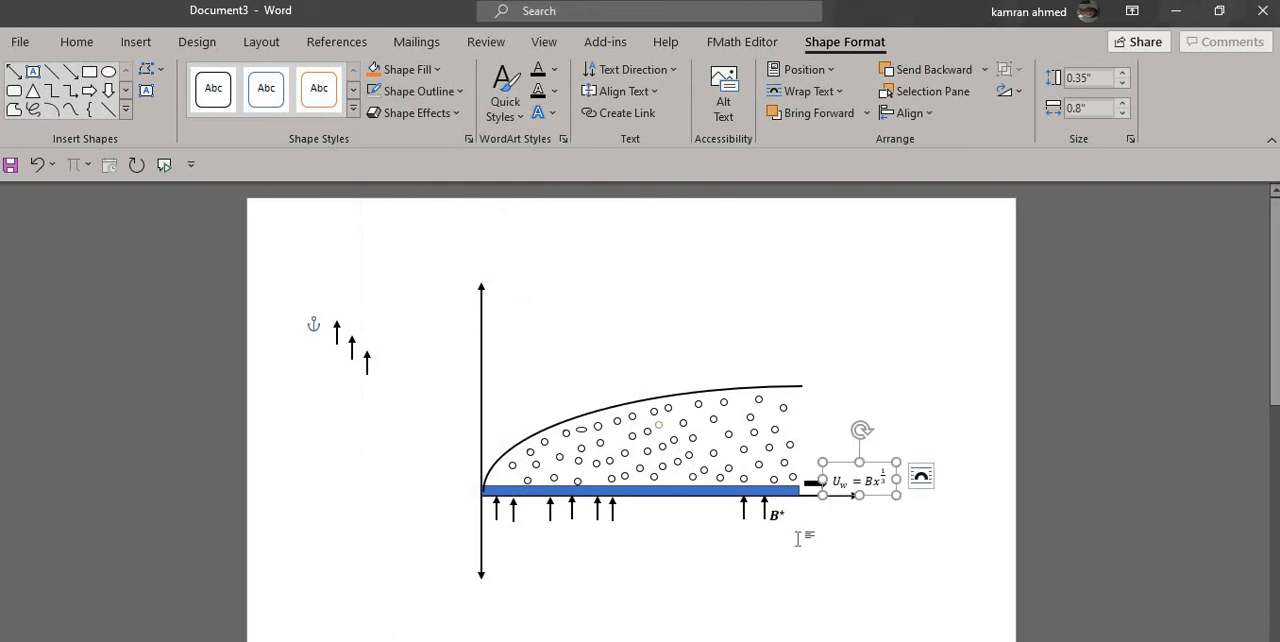
pyautogui.click(817, 580)
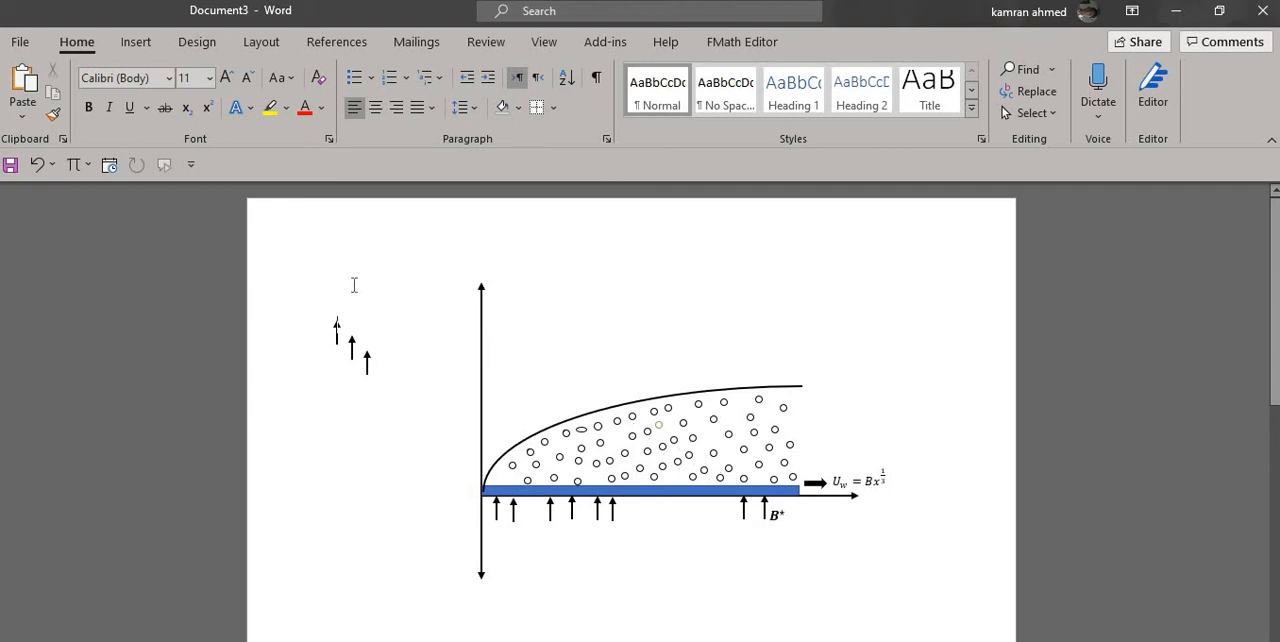
# Insert a Simple Text Box and enter the text "Nanofluid" in it
pyautogui.click(320, 278)
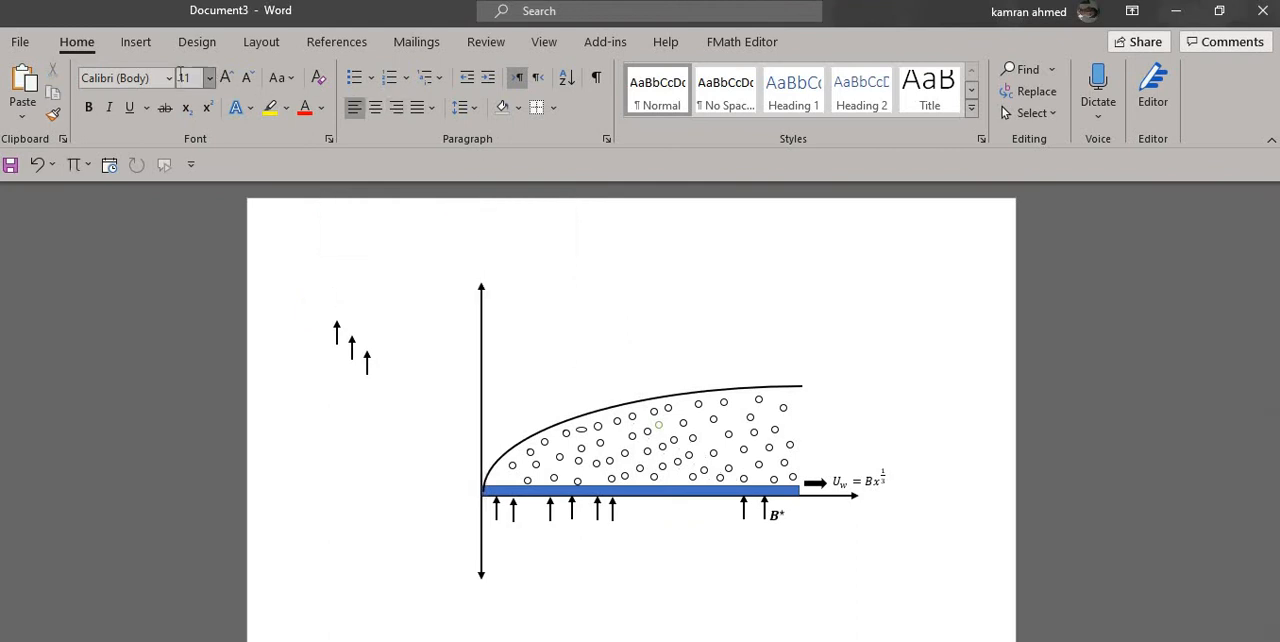
pyautogui.click(141, 44)
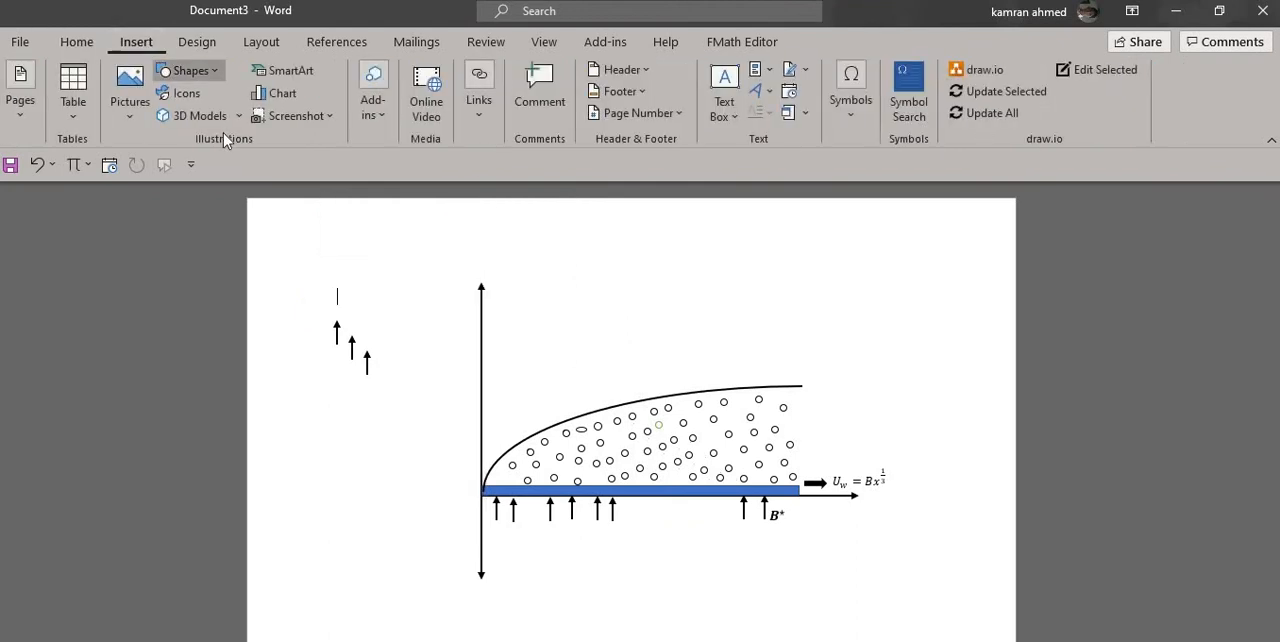
pyautogui.click(190, 71)
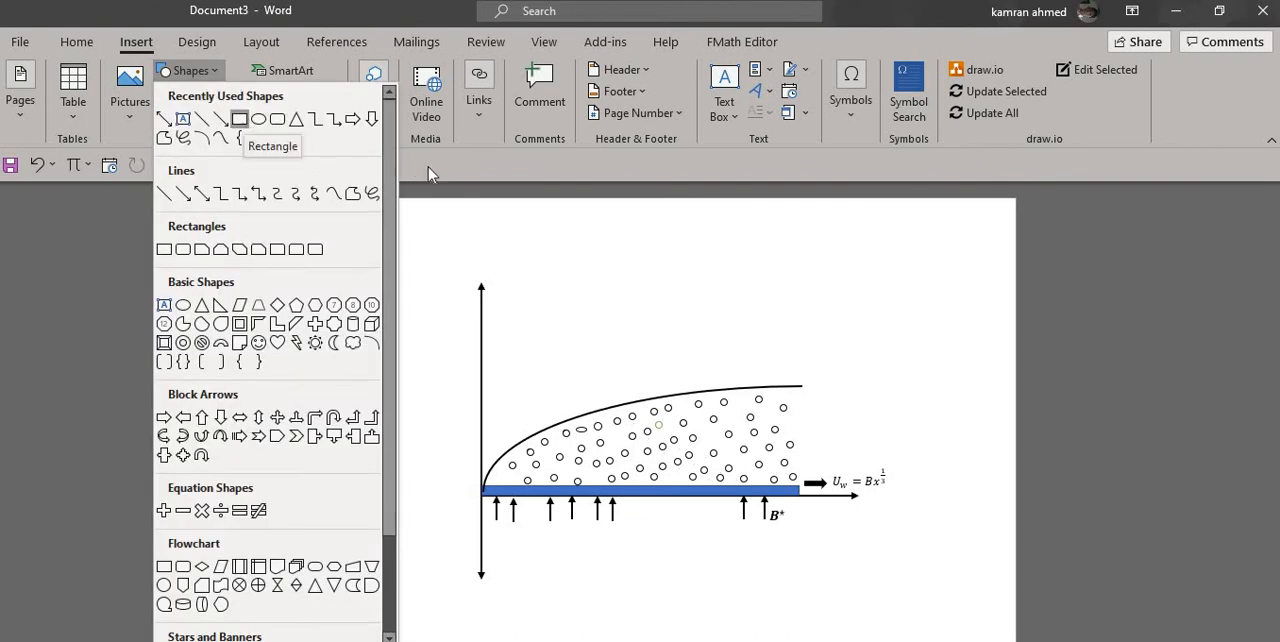
pyautogui.click(728, 82)
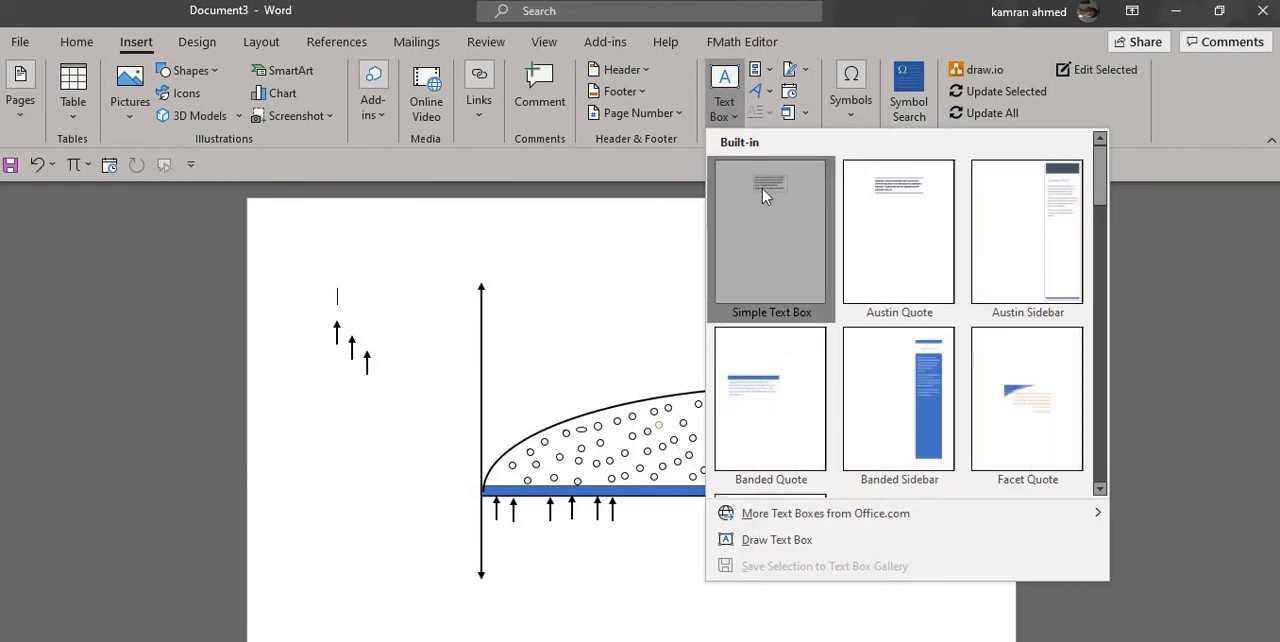
pyautogui.click(763, 190)
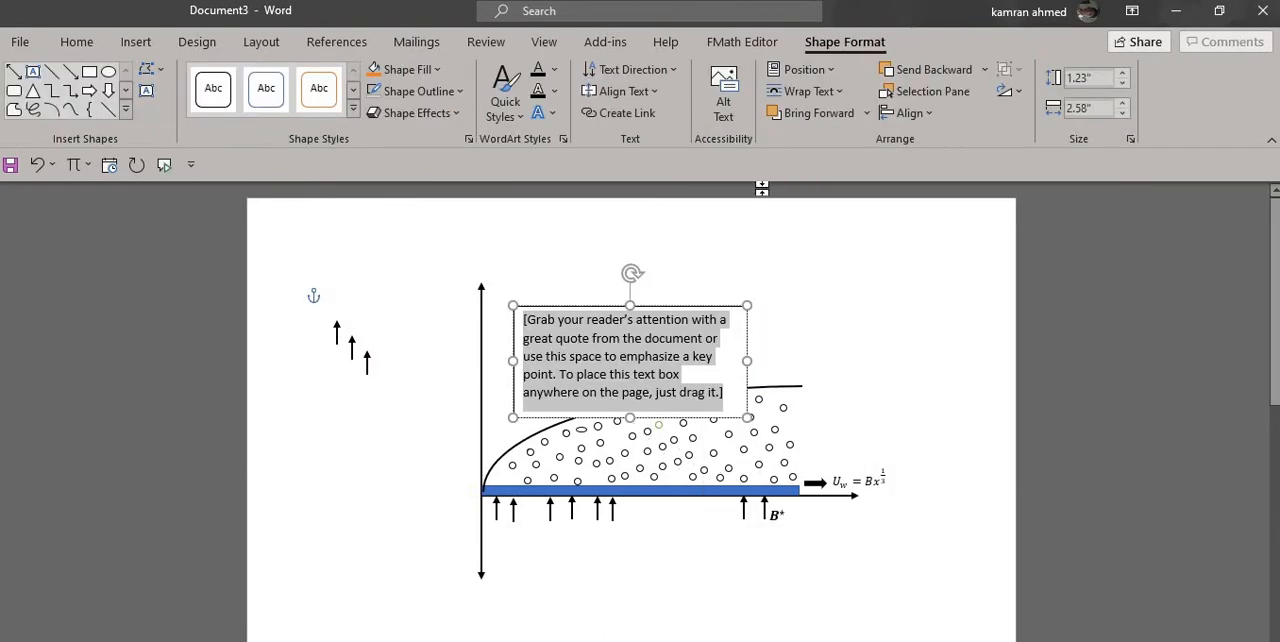
pyautogui.write('Nanofluid')
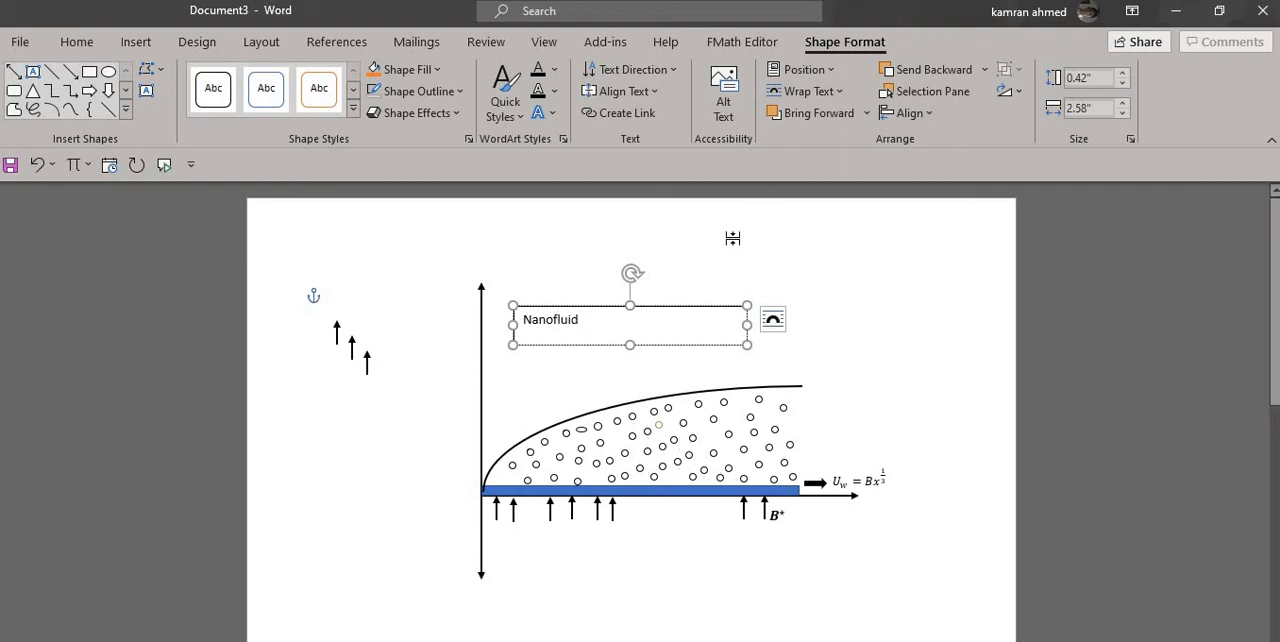
# Shrink the Nanofluid text box to about 0.3" high and 0.84" wide, and set its text wrapping to Behind Text
pyautogui.moveTo(744, 325); pyautogui.dragTo(594, 150)
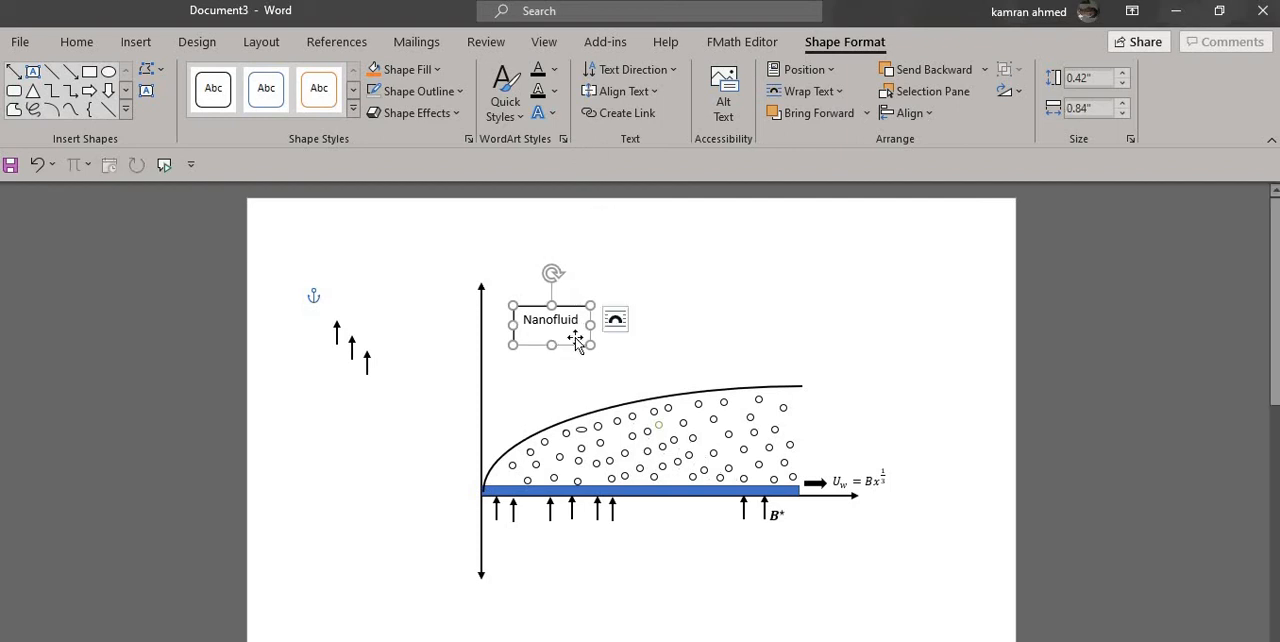
pyautogui.click(615, 322)
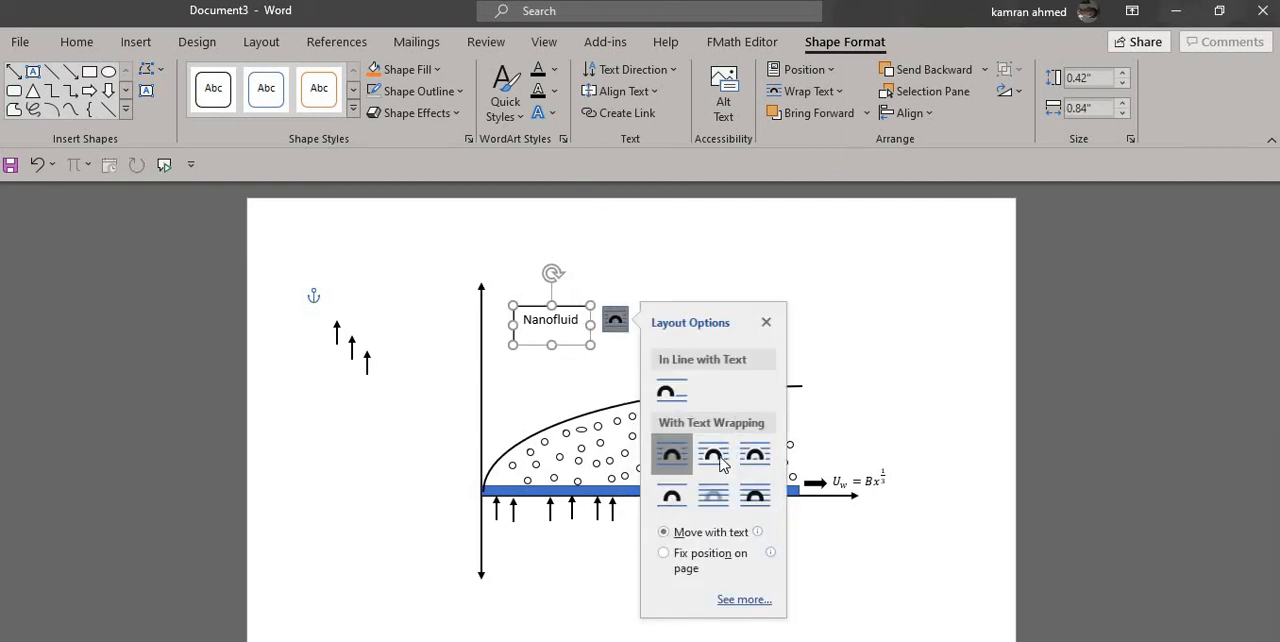
pyautogui.click(754, 497)
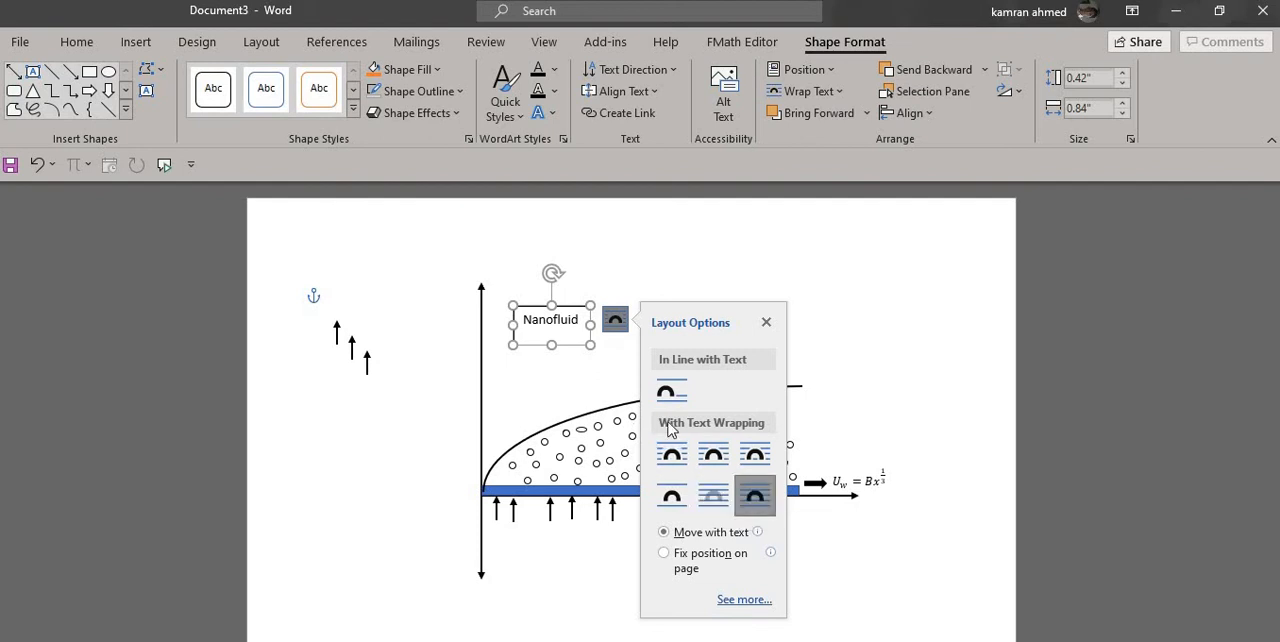
pyautogui.click(726, 507)
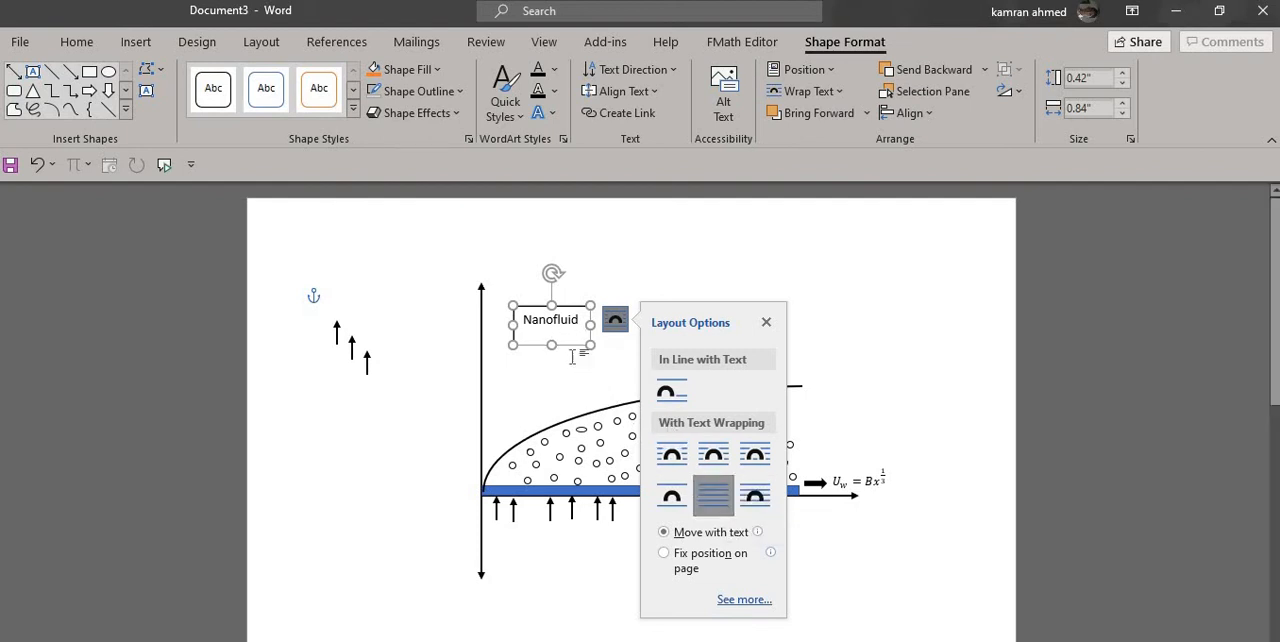
pyautogui.moveTo(551, 343); pyautogui.dragTo(551, 333)
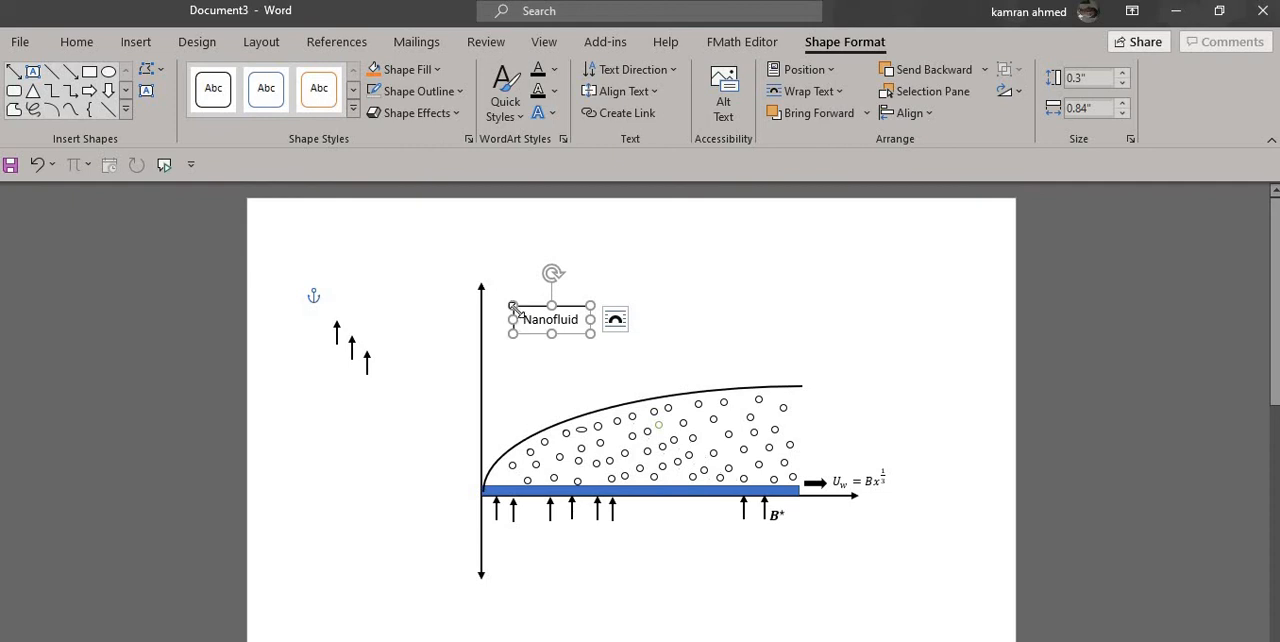
# Move the Nanofluid text box into the circle-filled region under the curve and set its shape outline to No Outline
pyautogui.moveTo(543, 329); pyautogui.dragTo(697, 467)
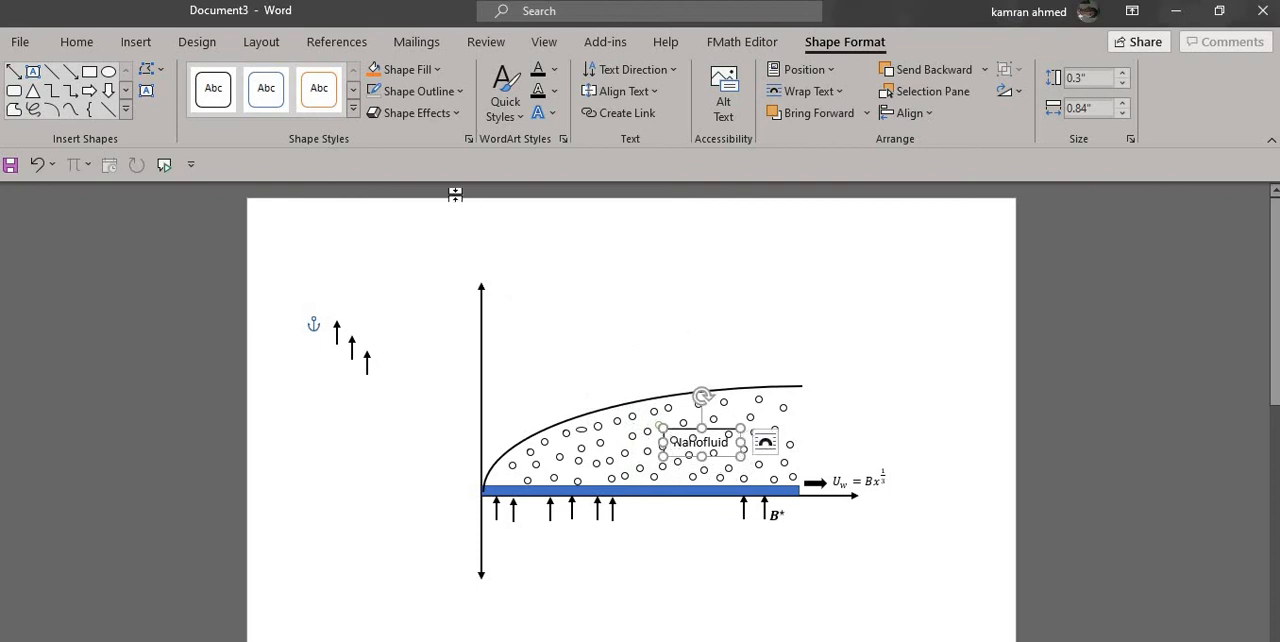
pyautogui.click(459, 92)
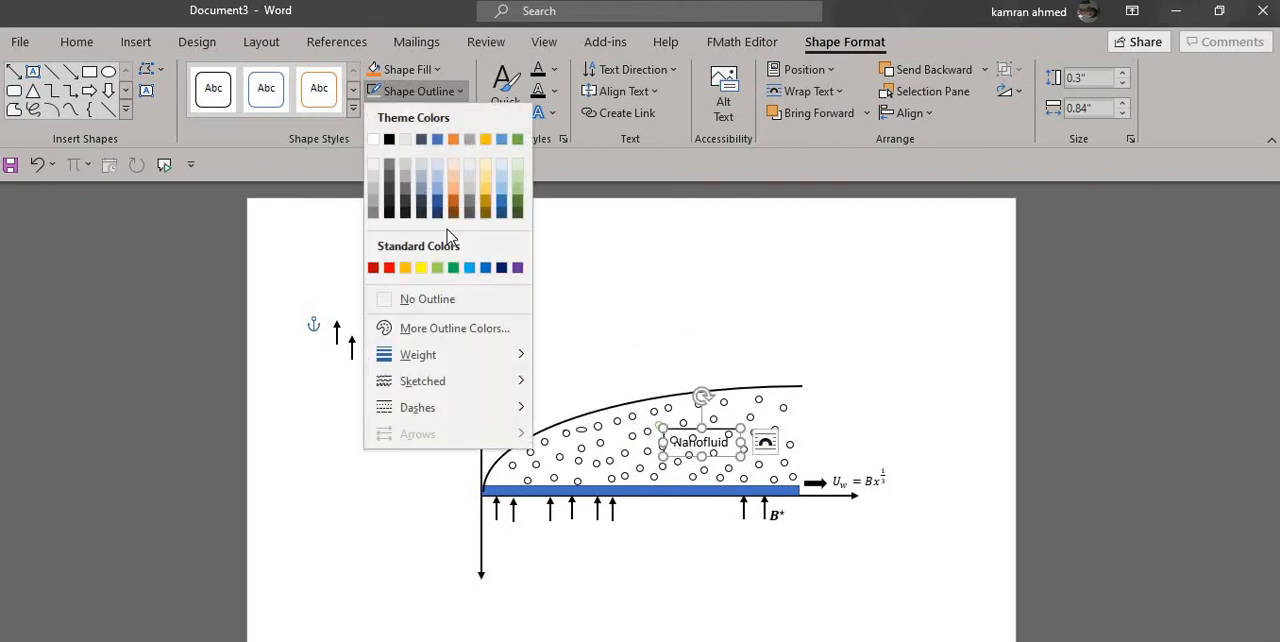
pyautogui.click(410, 299)
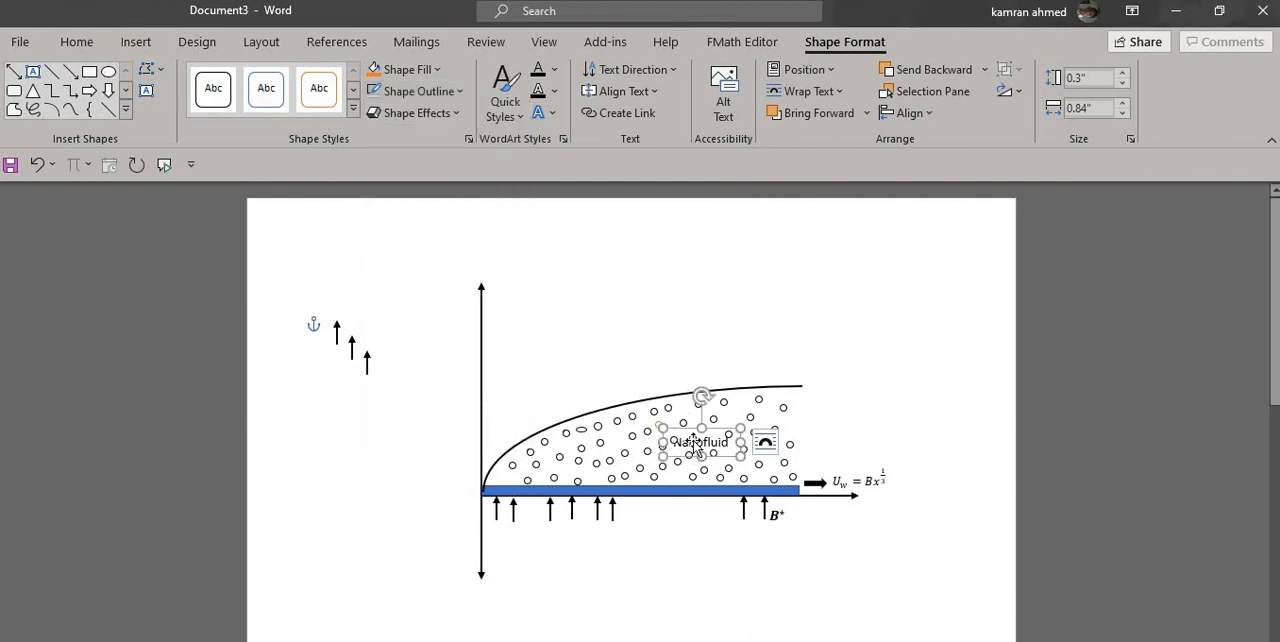
# Move one of the circles overlapping the Nanofluid label upward, nudging it to just above the curve
pyautogui.moveTo(692, 439); pyautogui.dragTo(688, 406)
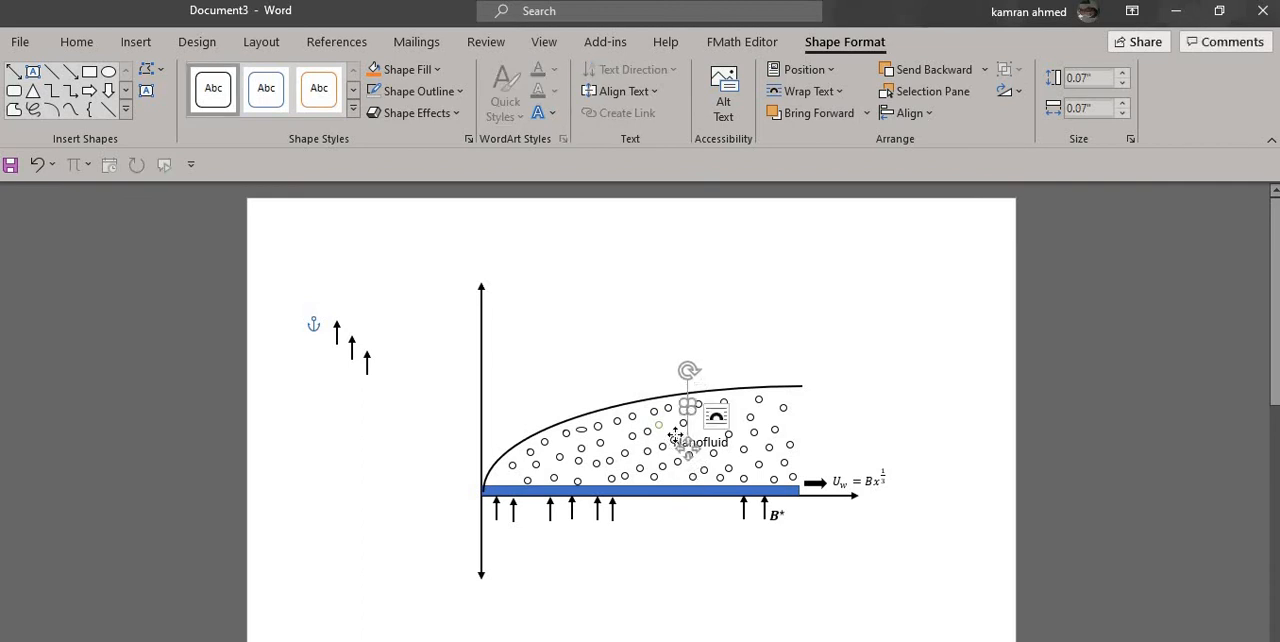
pyautogui.press('Up')
pyautogui.press('Up')
pyautogui.press('Up')
pyautogui.press('Up')
pyautogui.press('Up')
pyautogui.press('Up')
pyautogui.press('Up')
pyautogui.press('Up')
pyautogui.press('Up')
pyautogui.press('Up')
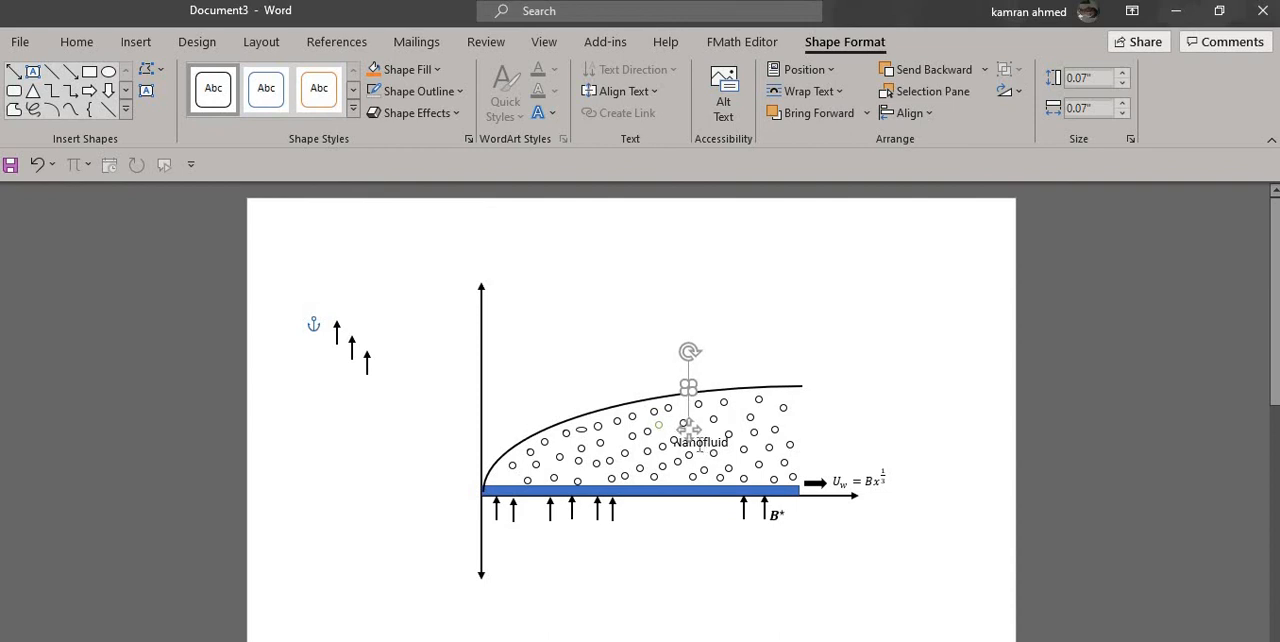
pyautogui.press('Left')
pyautogui.press('Left')
pyautogui.press('Left')
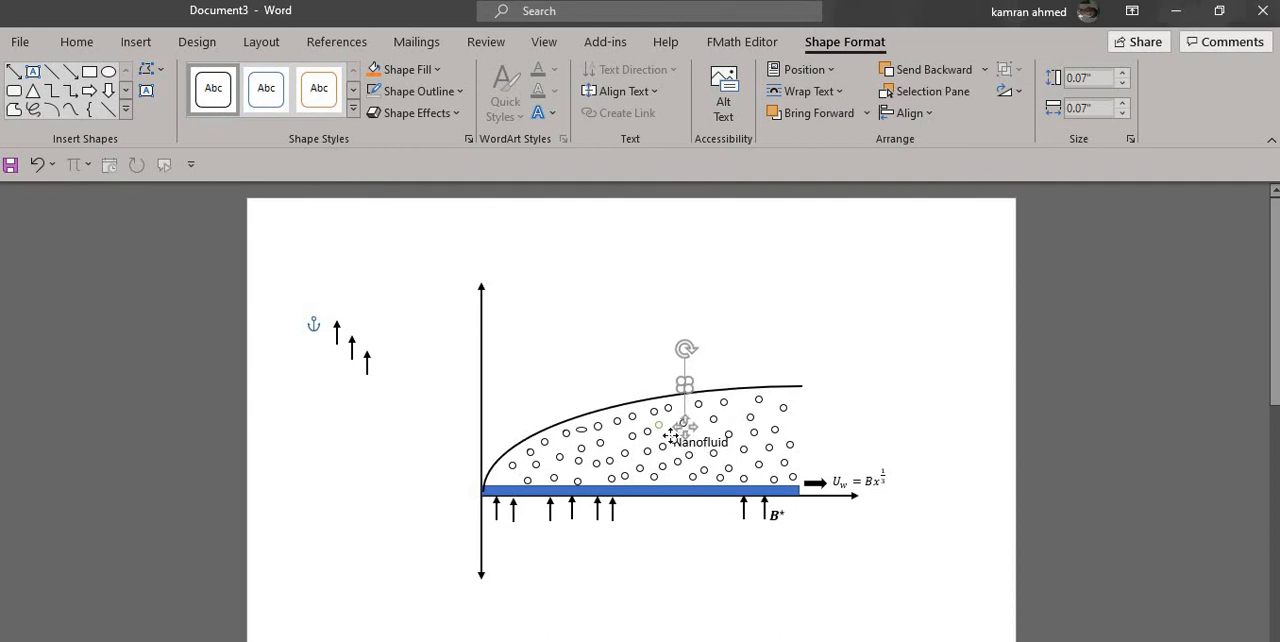
pyautogui.press('Up')
pyautogui.press('Up')
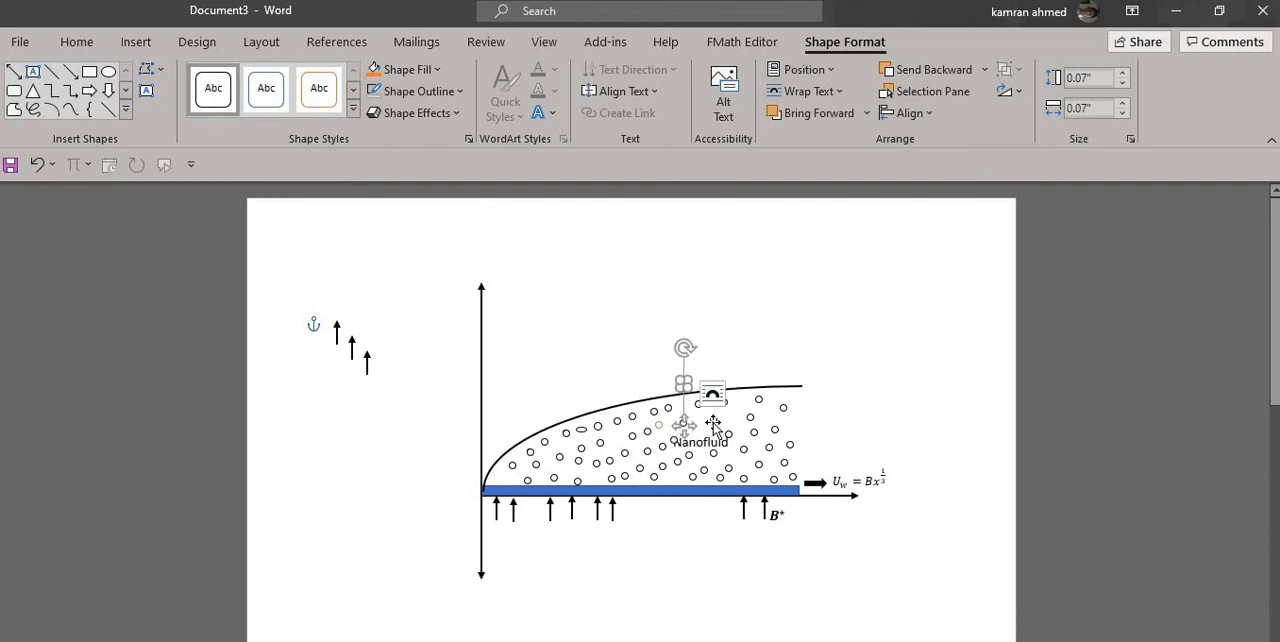
# Shift the other circles overlapping the Nanofluid label away from its text
pyautogui.click(712, 424)
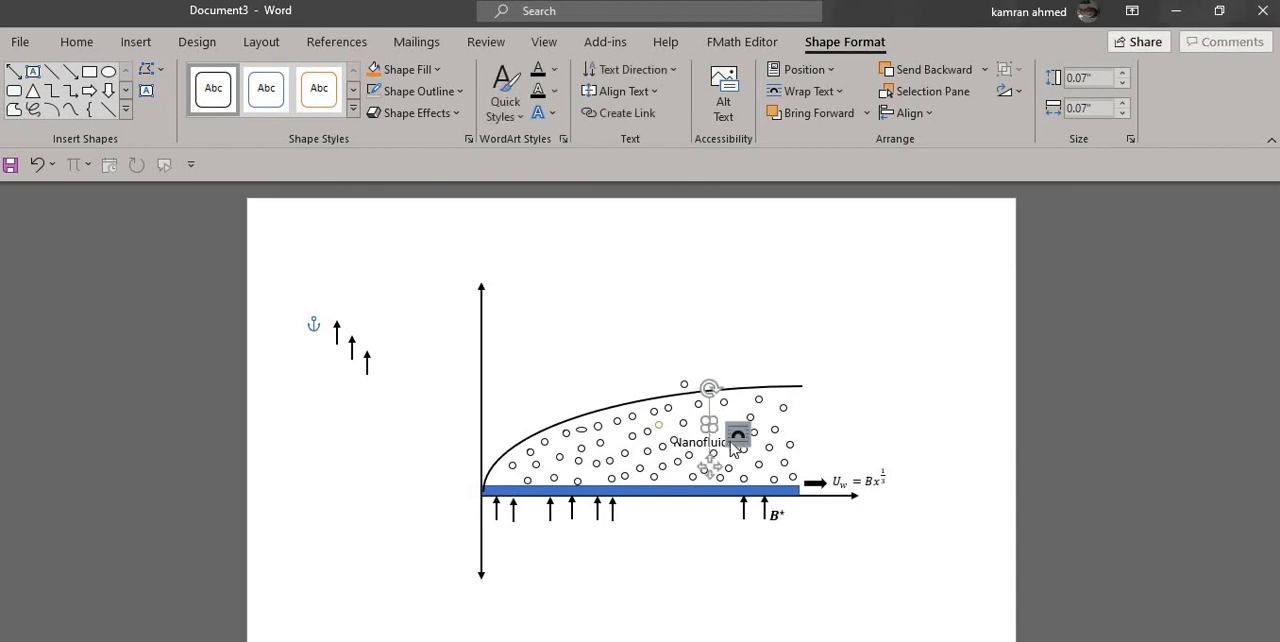
pyautogui.click(732, 444)
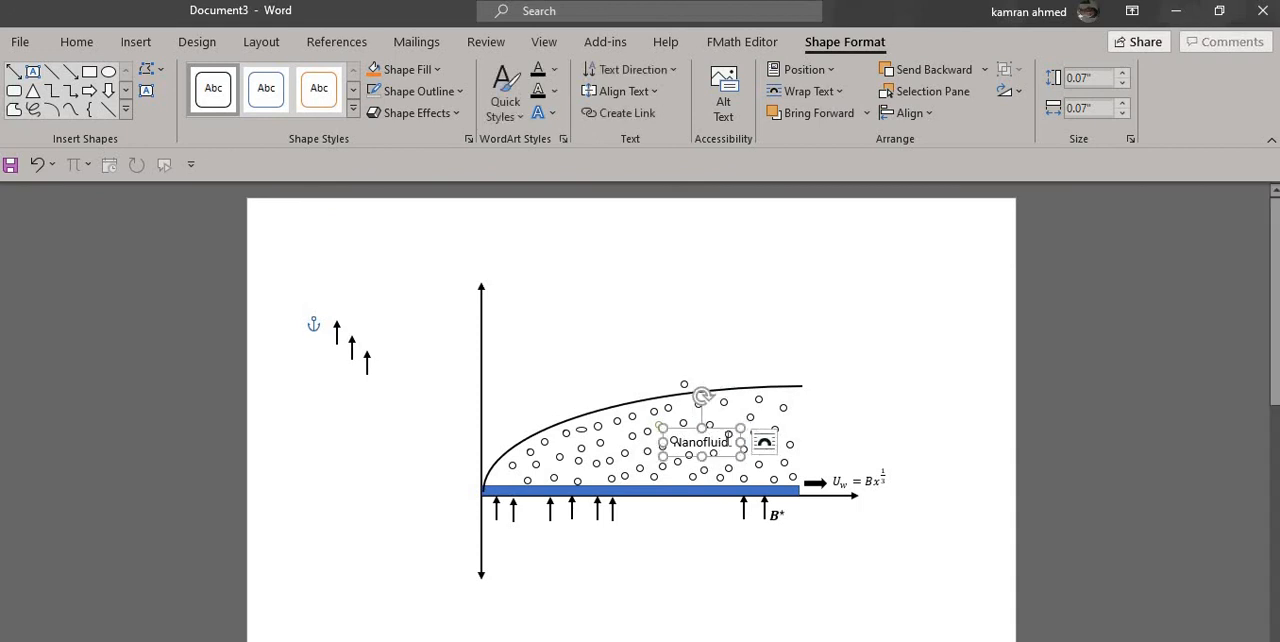
pyautogui.click(731, 427)
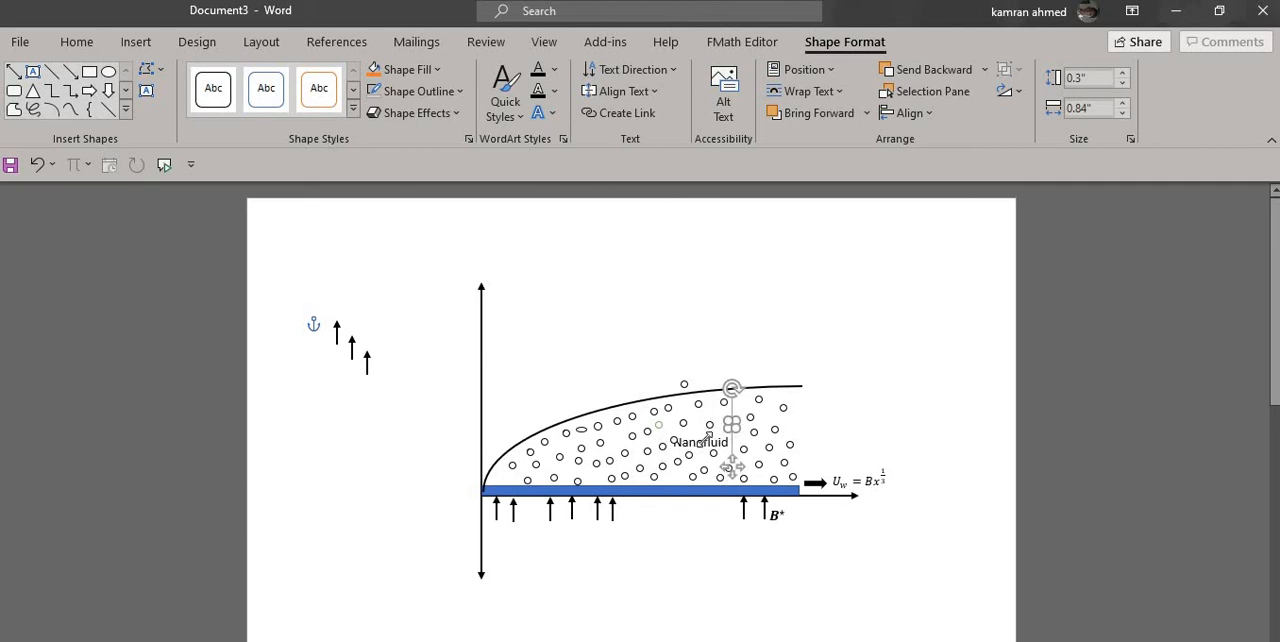
pyautogui.click(671, 435)
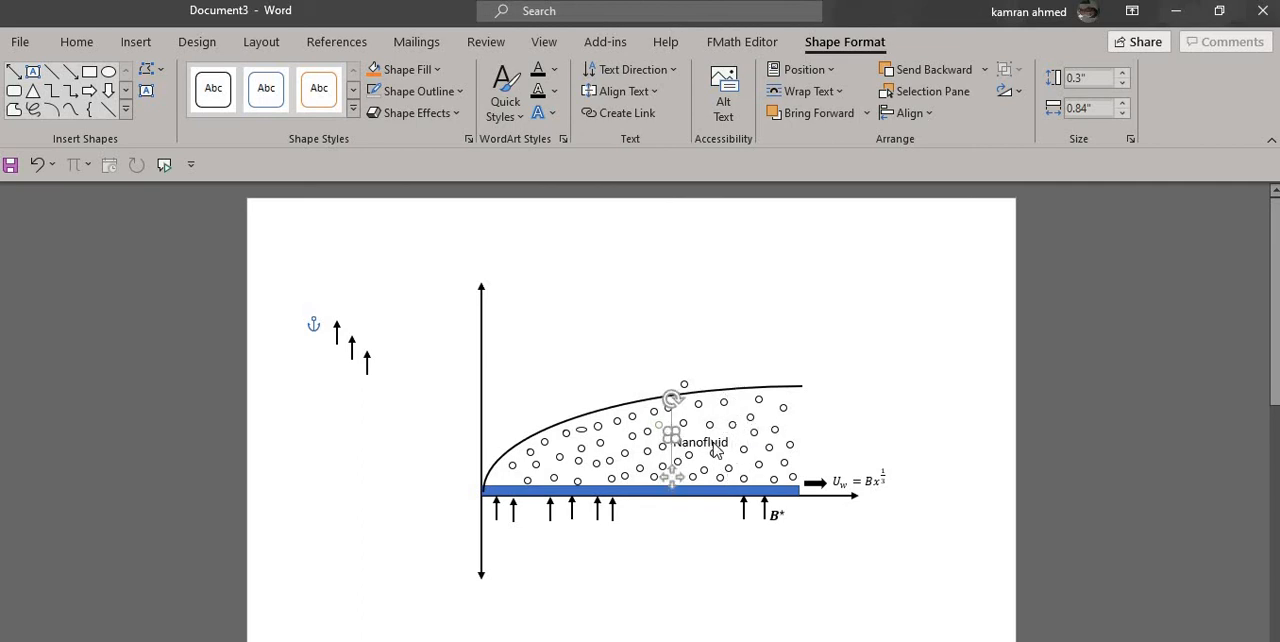
pyautogui.click(805, 428)
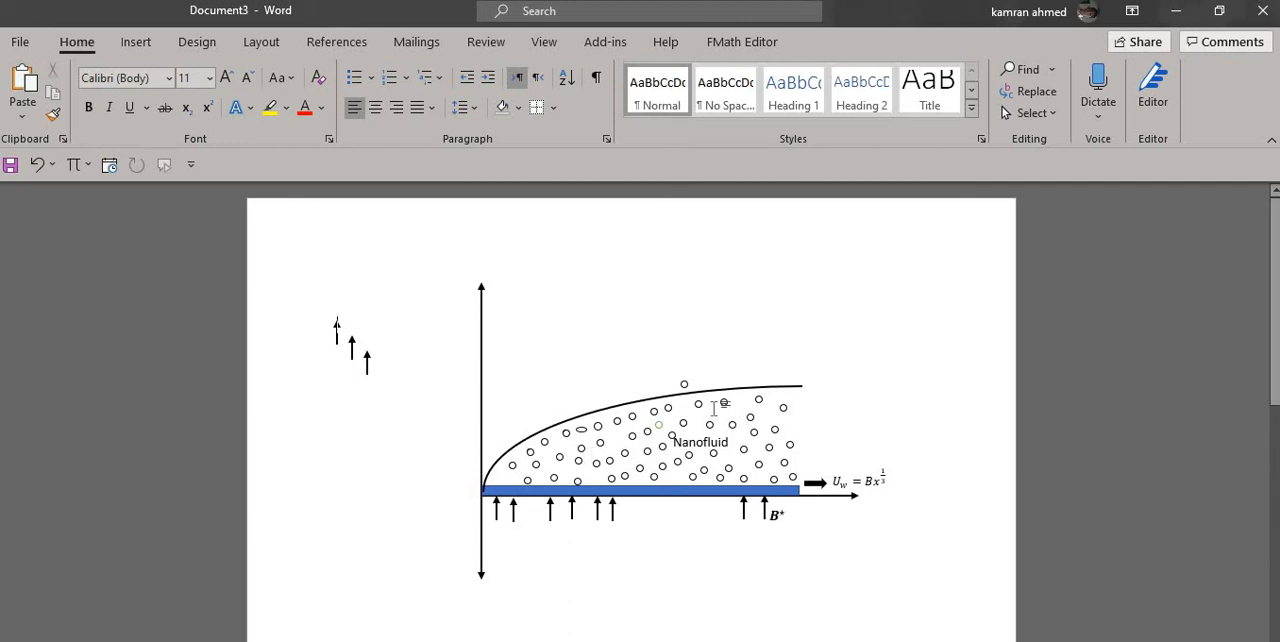
# Move the stray circle above the curve back inside the region, just under the curve
pyautogui.click(686, 381)
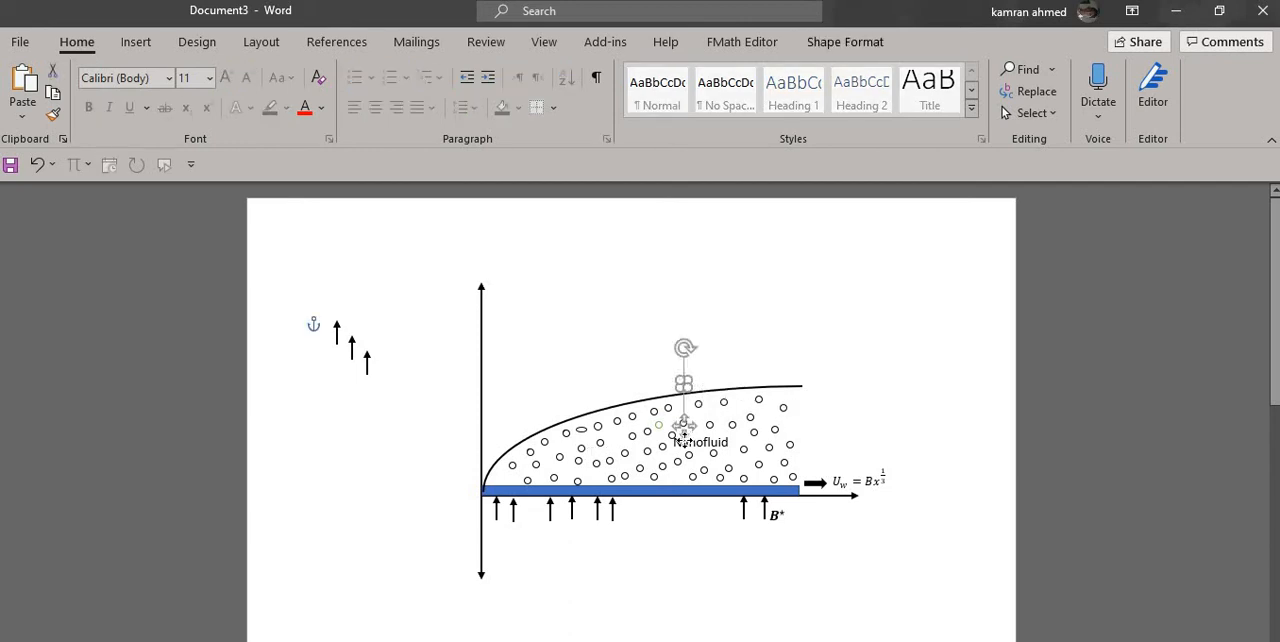
pyautogui.moveTo(684, 425); pyautogui.dragTo(686, 448)
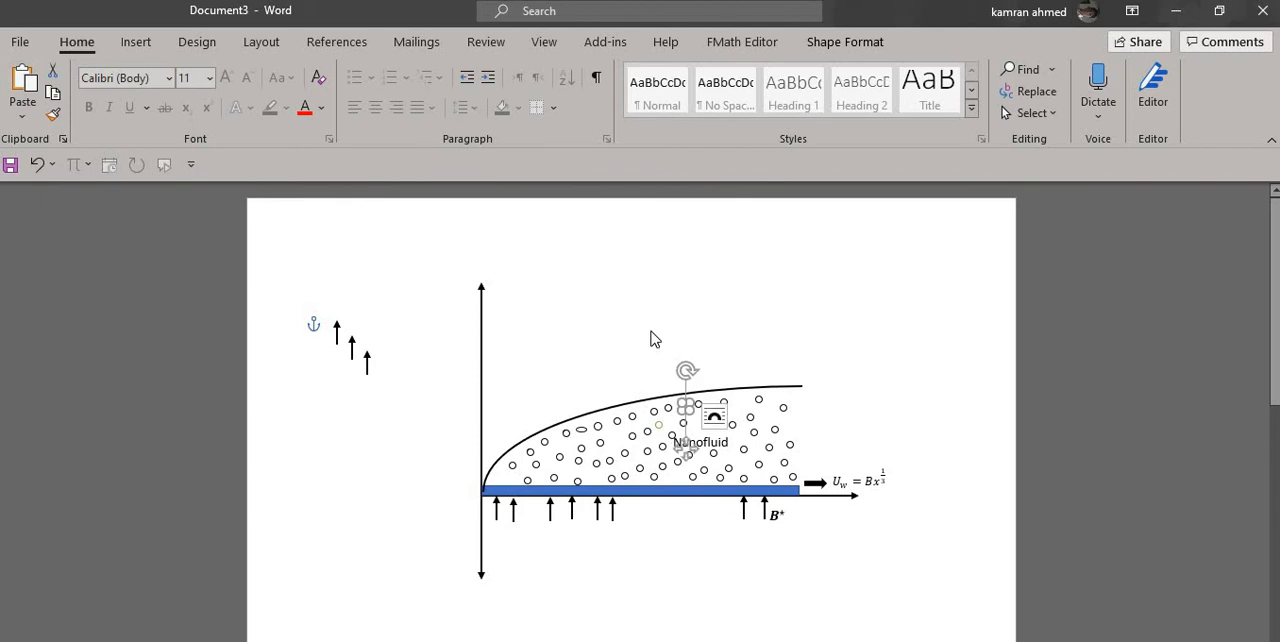
pyautogui.click(690, 356)
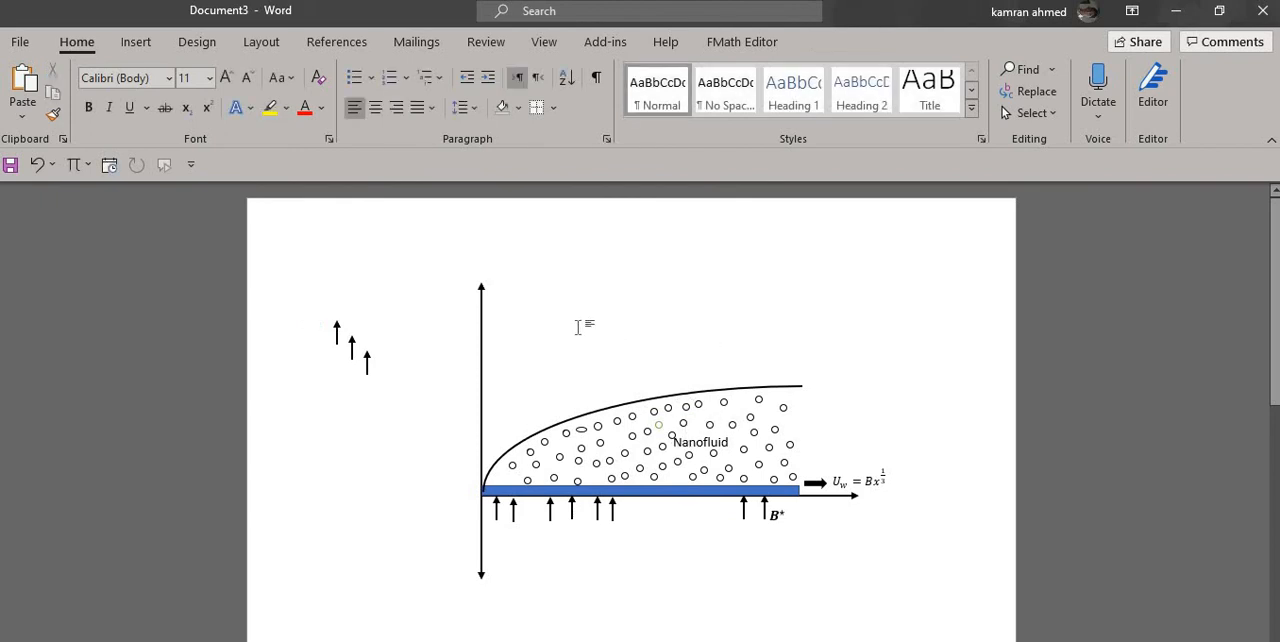
# Insert another Simple Text Box reading "Stretched surface", correcting the misspelled first word with the spelling suggestion
pyautogui.click(130, 42)
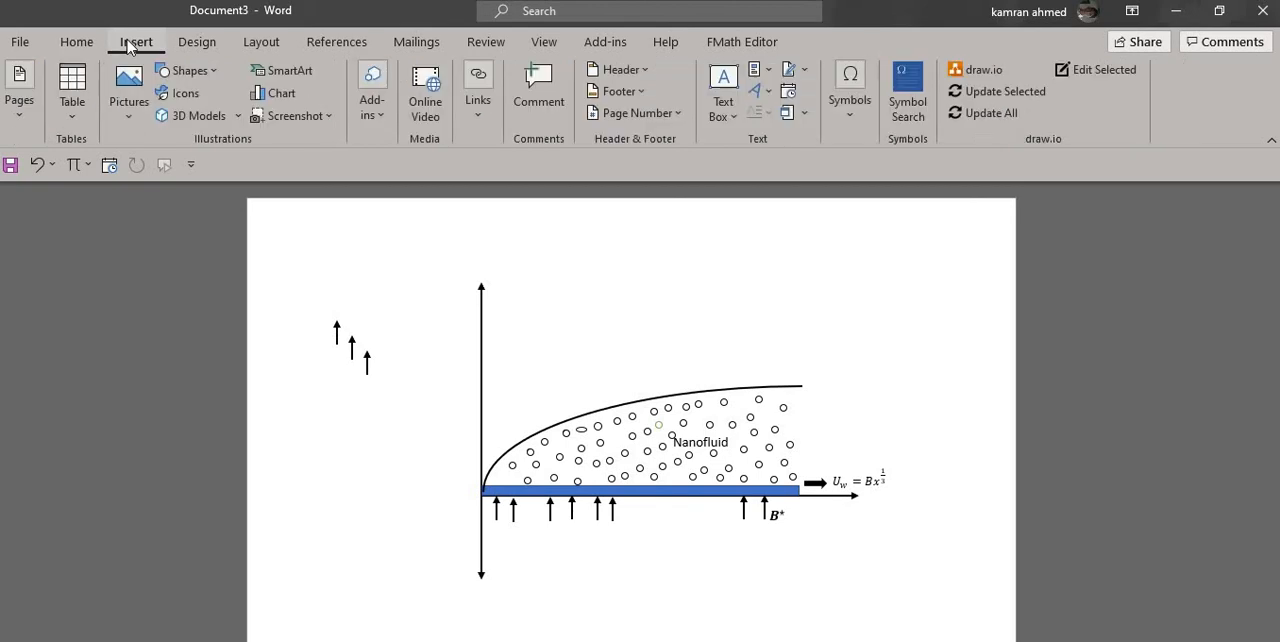
pyautogui.click(731, 88)
pyautogui.click(775, 222)
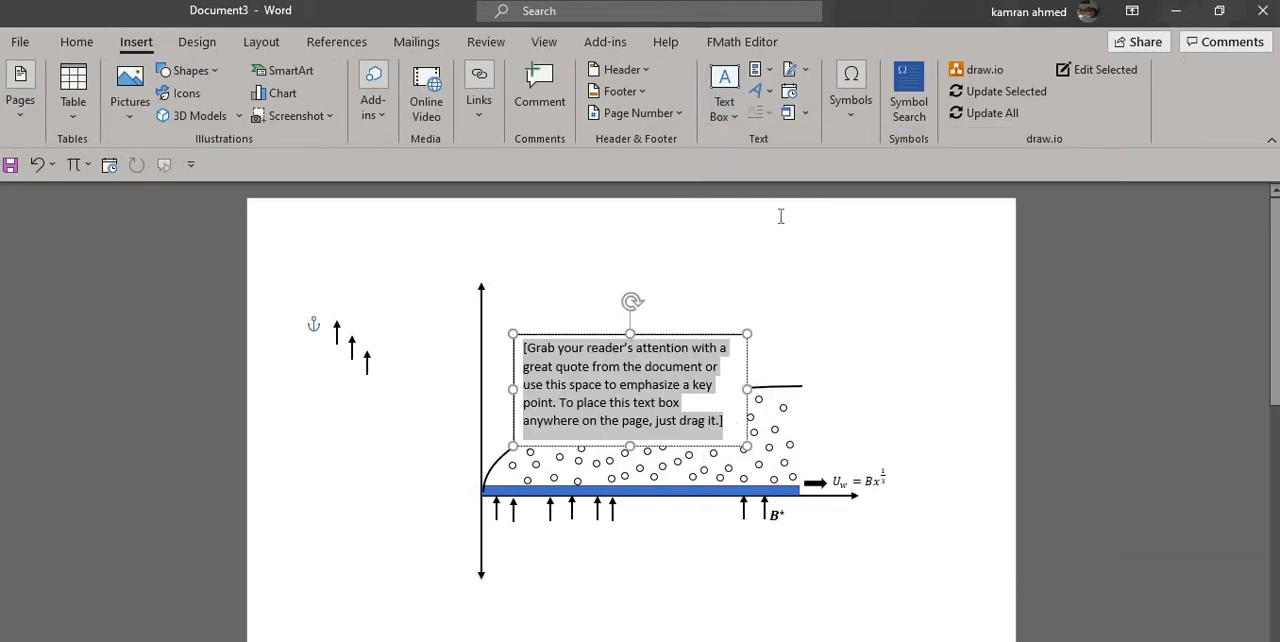
pyautogui.write('Streatche')
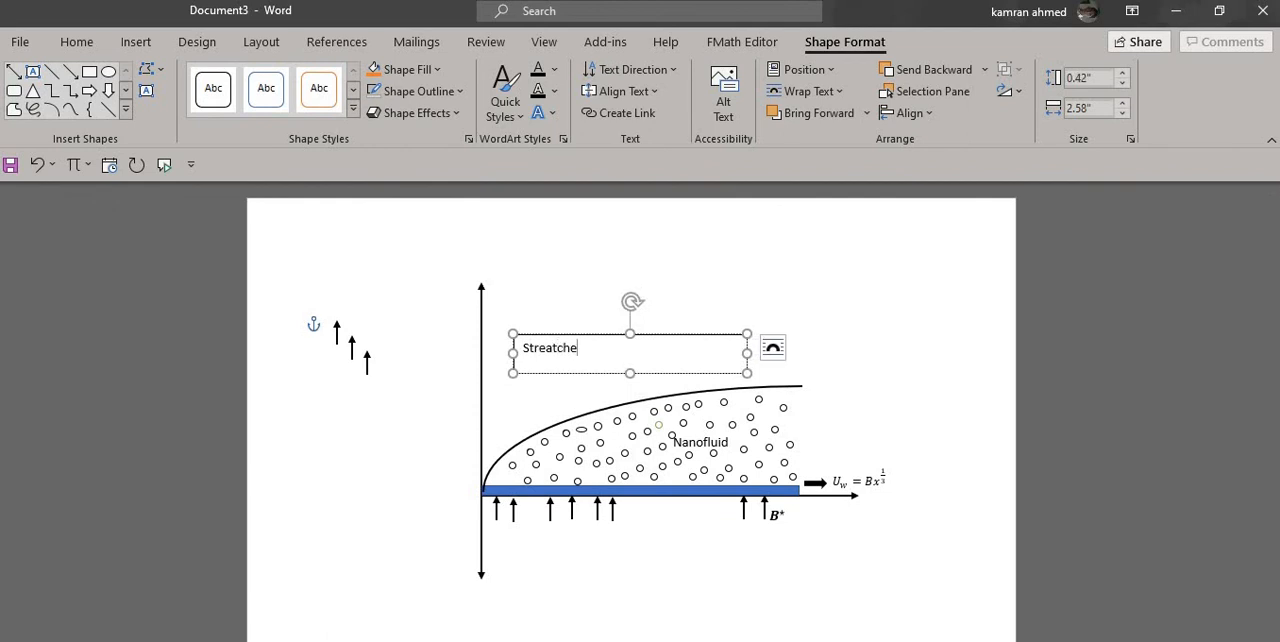
pyautogui.write('d')
pyautogui.rightClick(565, 350)
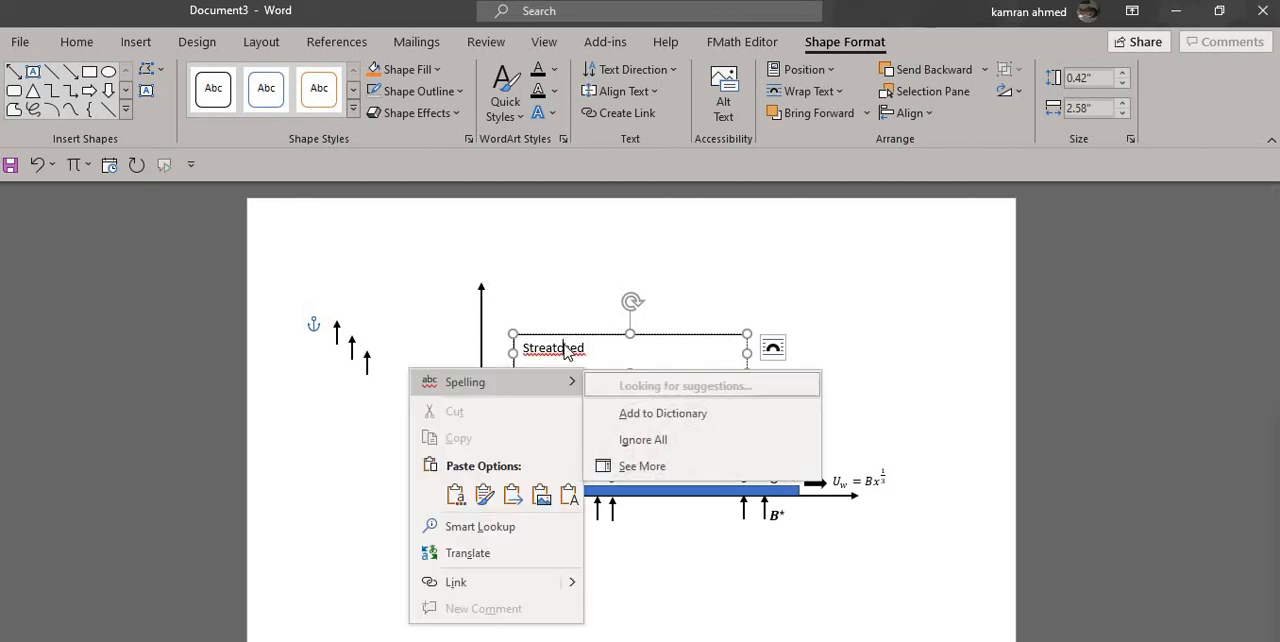
pyautogui.click(645, 386)
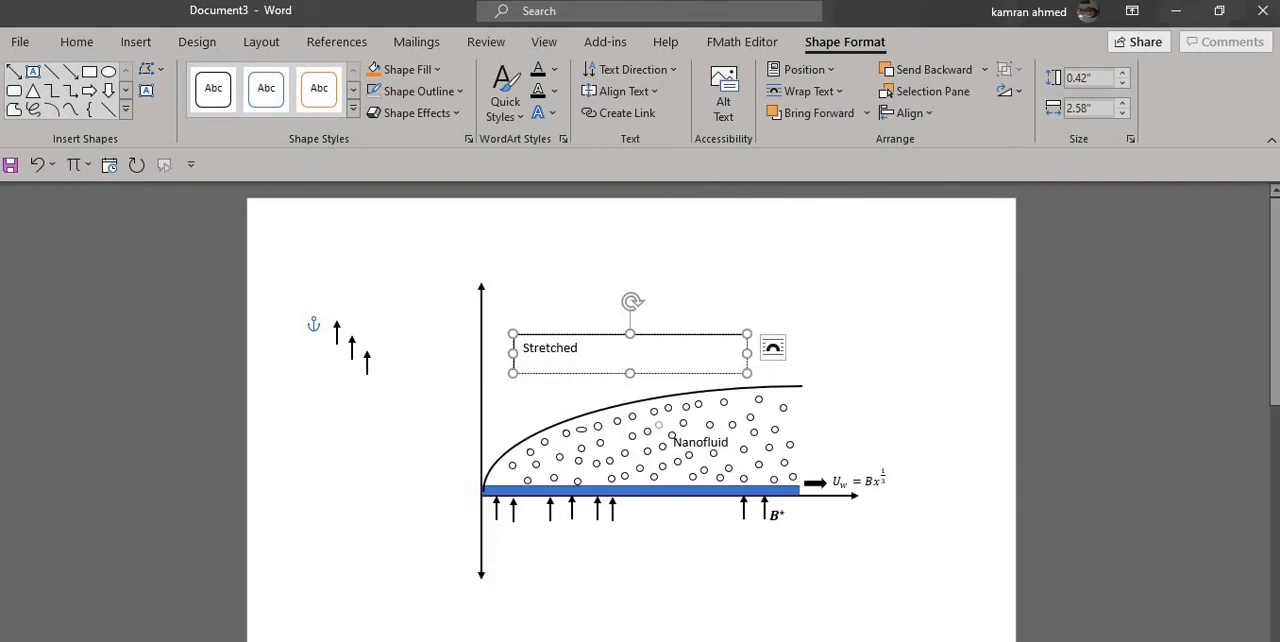
pyautogui.write('surface')
# Shrink the Stretched surface text box to about 0.28" high and 1.32" wide and place it below the horizontal axis, between the upward arrows
pyautogui.moveTo(749, 353); pyautogui.dragTo(577, 359)
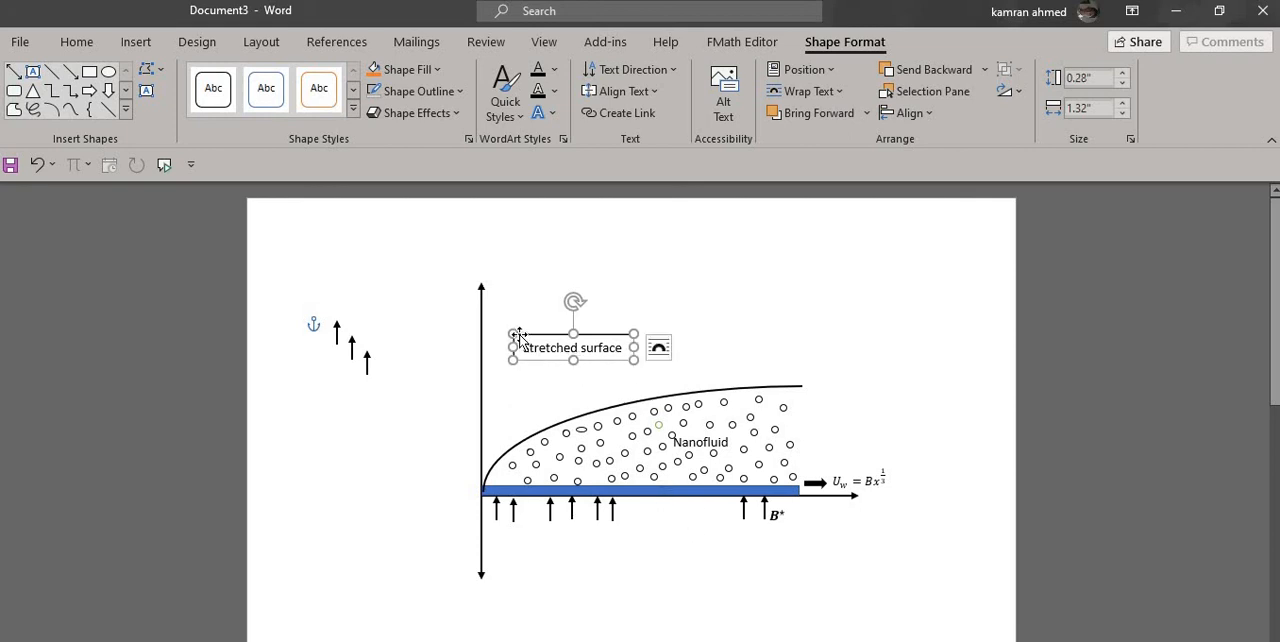
pyautogui.moveTo(514, 340); pyautogui.dragTo(623, 500)
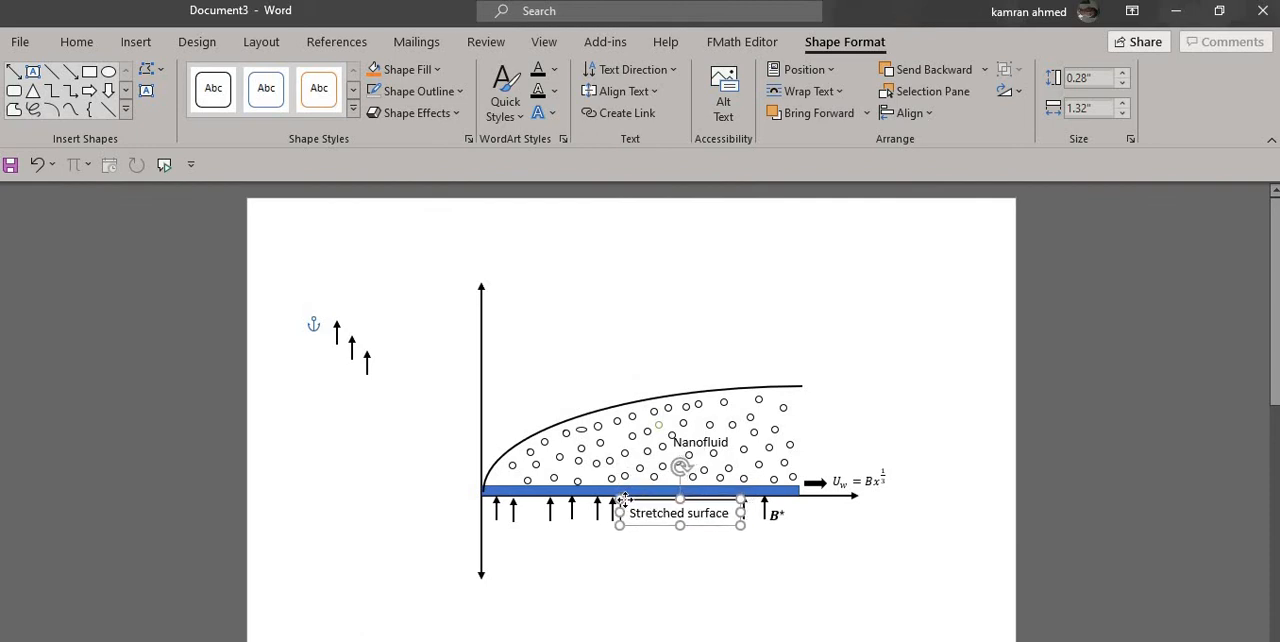
pyautogui.click(718, 540)
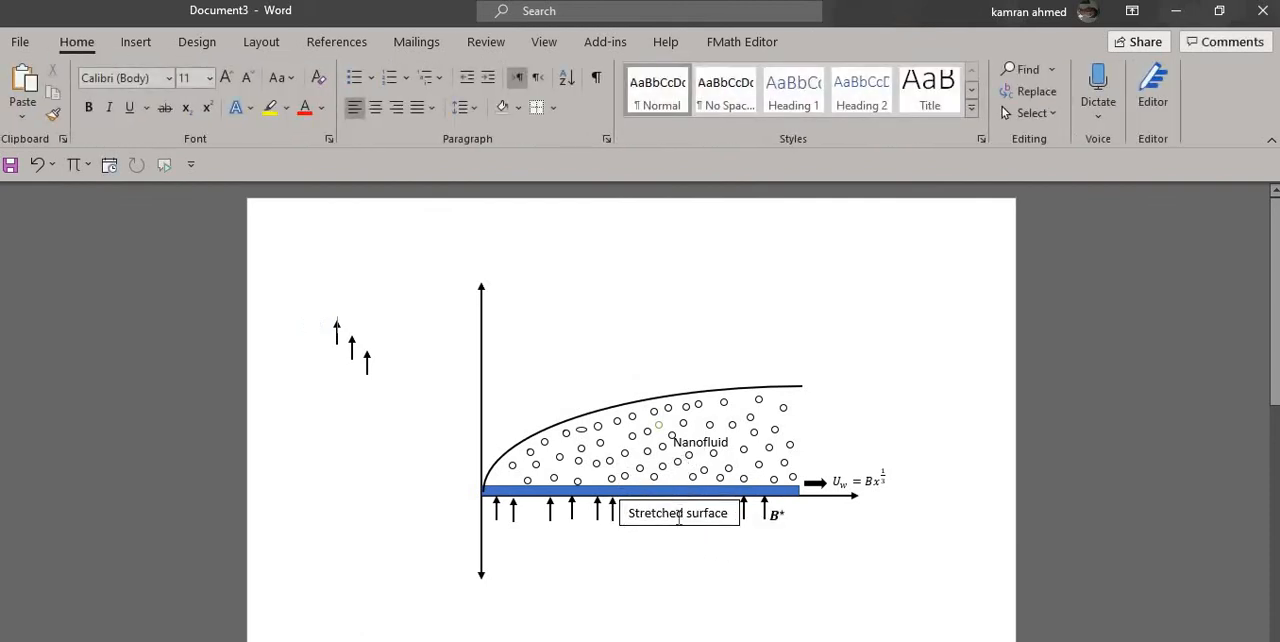
# Remove the outline from the "Stretched surface" text box
pyautogui.click(640, 508)
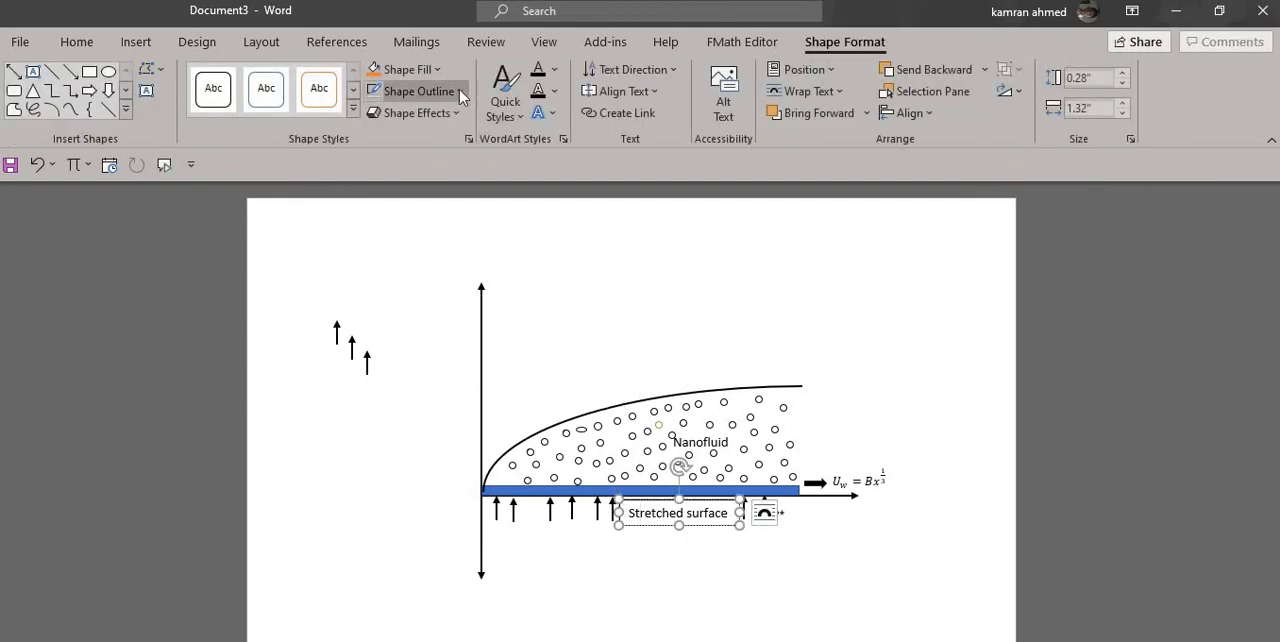
pyautogui.click(460, 91)
pyautogui.click(411, 299)
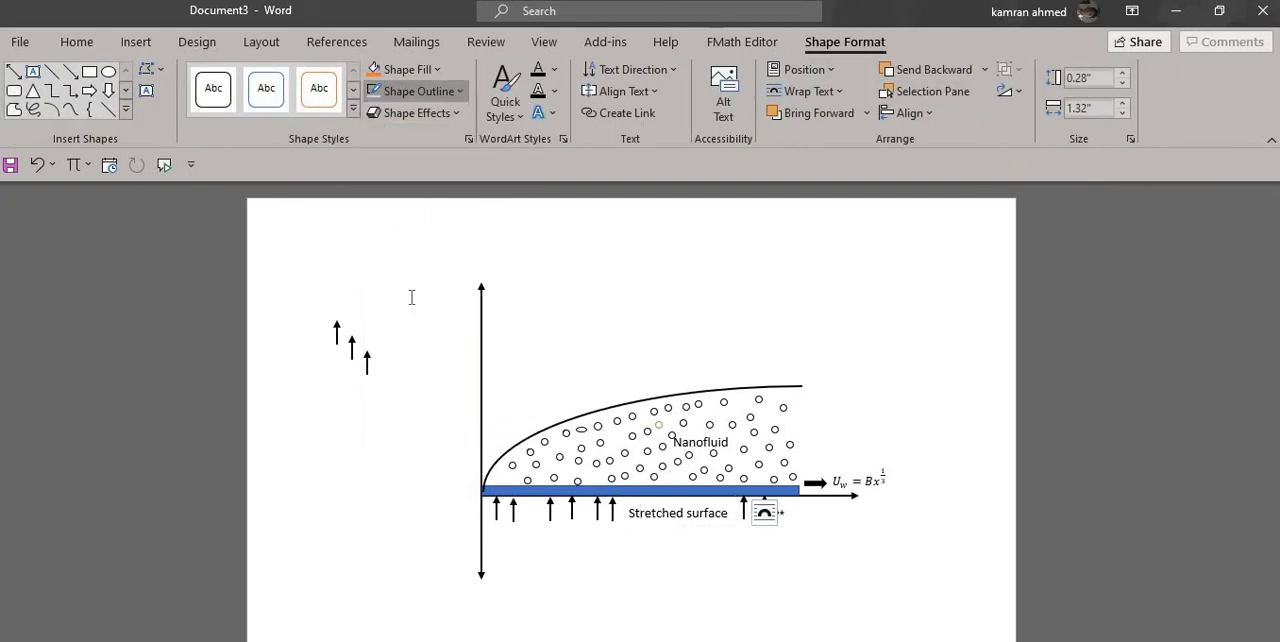
pyautogui.click(817, 308)
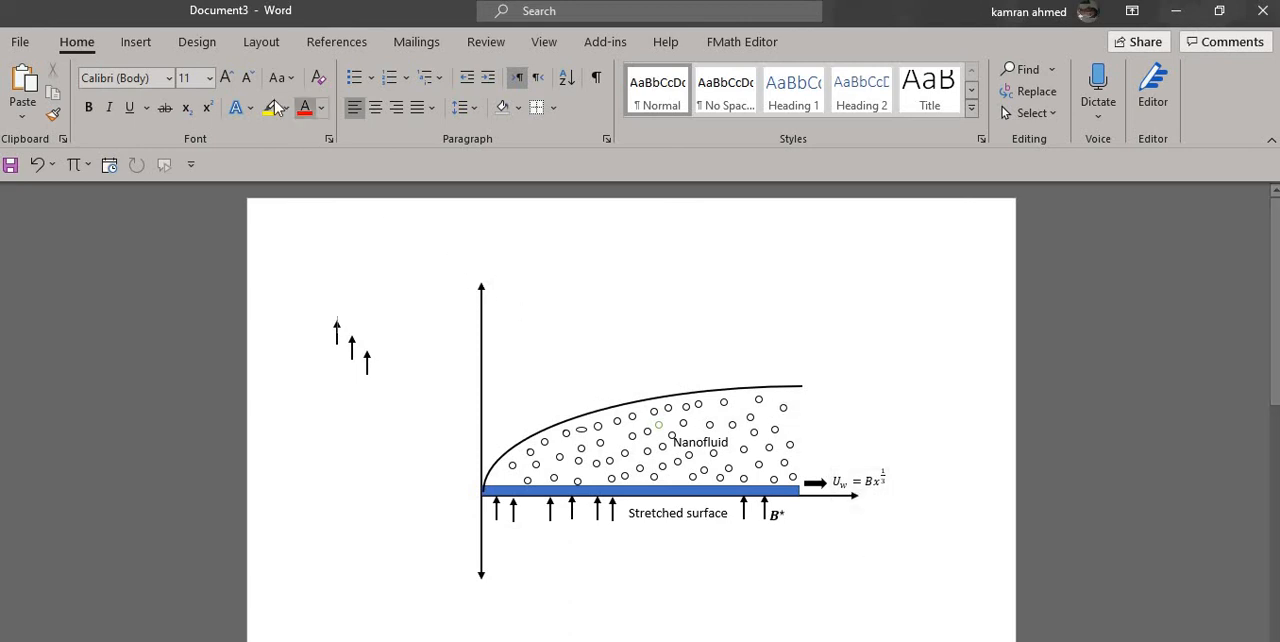
# Insert a Simple Text Box reading "x"
pyautogui.click(137, 44)
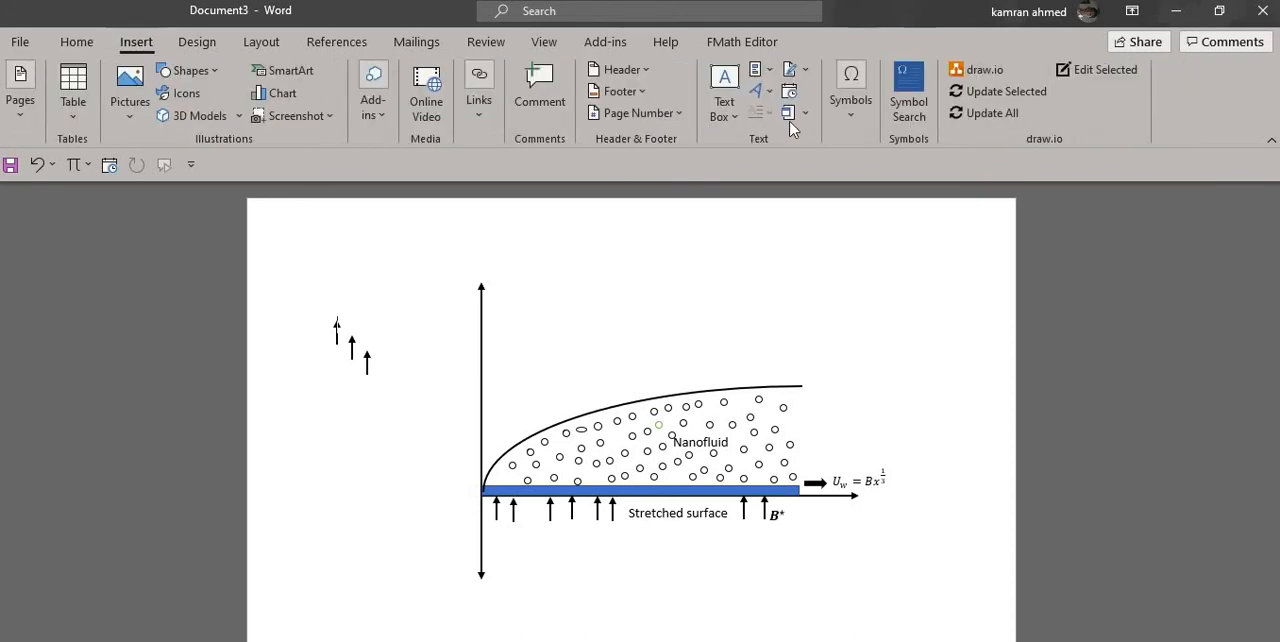
pyautogui.click(727, 92)
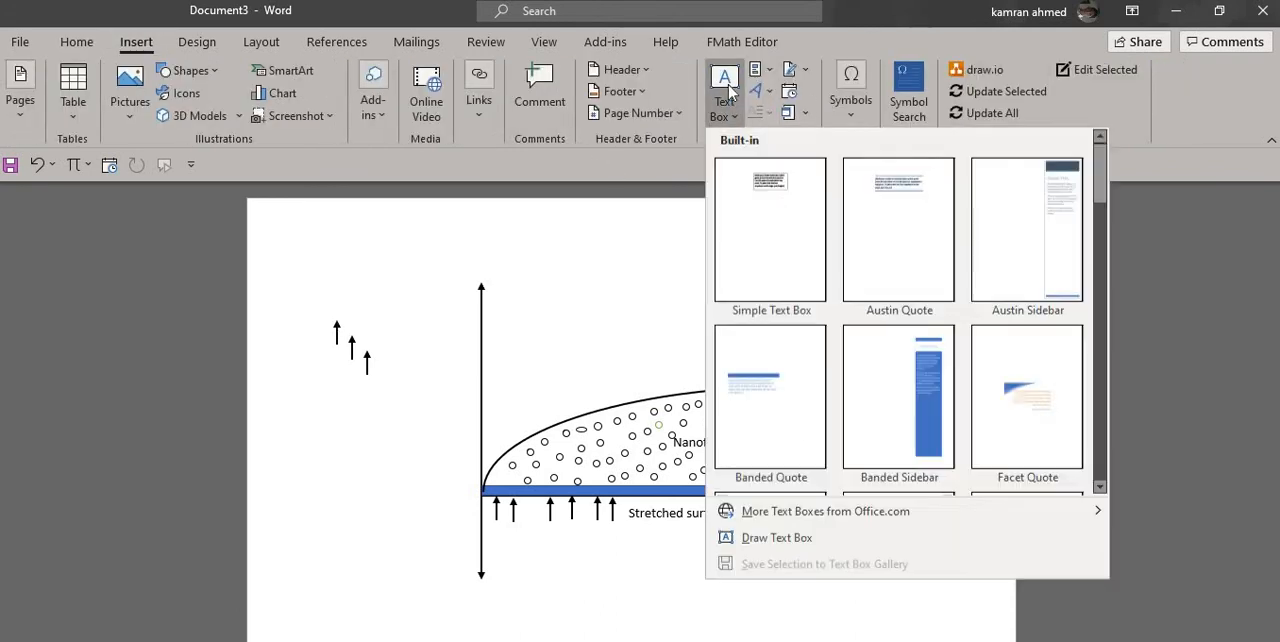
pyautogui.click(814, 229)
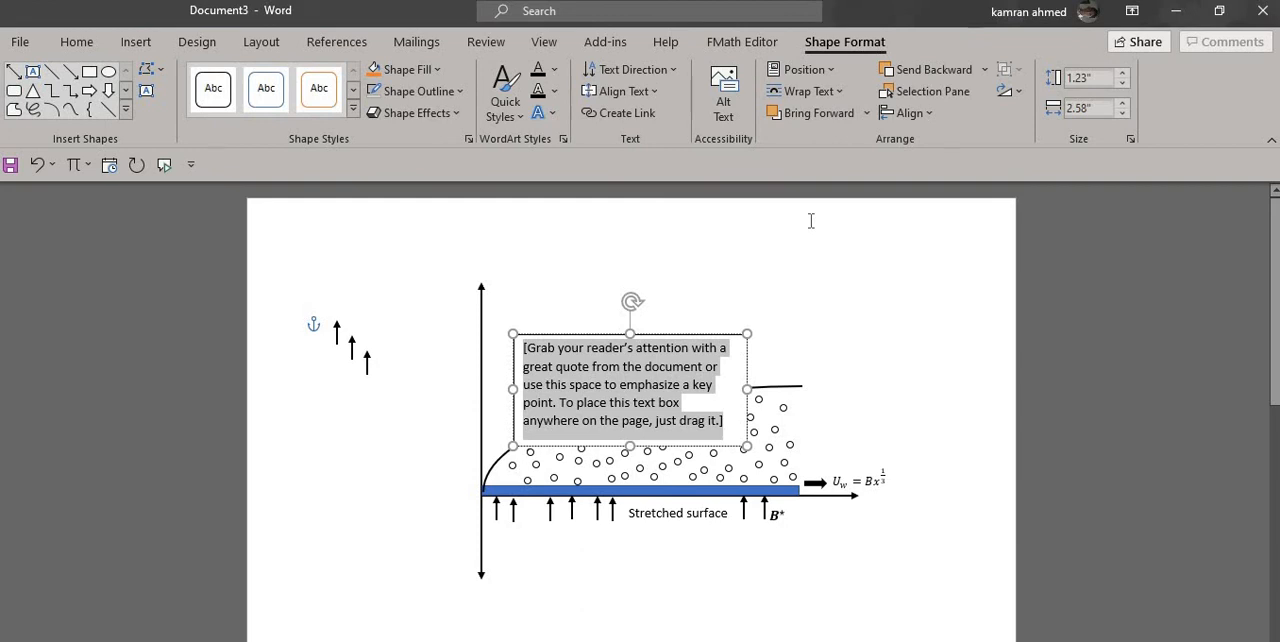
pyautogui.write('x')
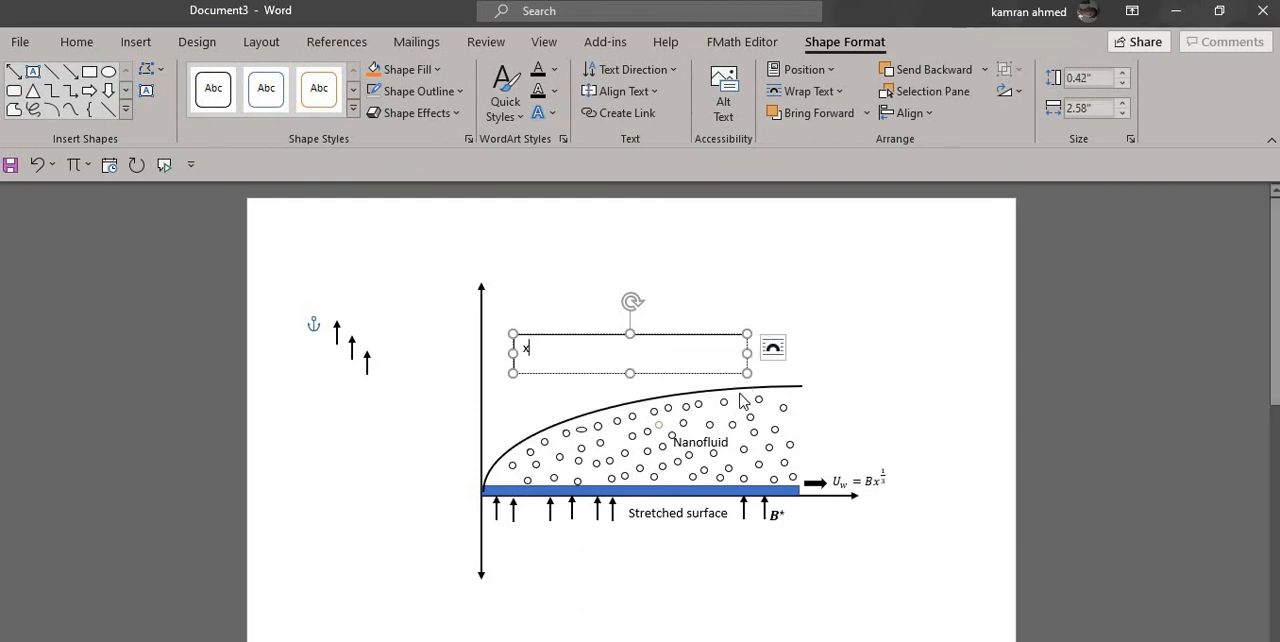
# Shrink the x text box to about 0.28" high and 0.27" wide and place it beside the vertical axis's upper end
pyautogui.moveTo(745, 372); pyautogui.dragTo(503, 323)
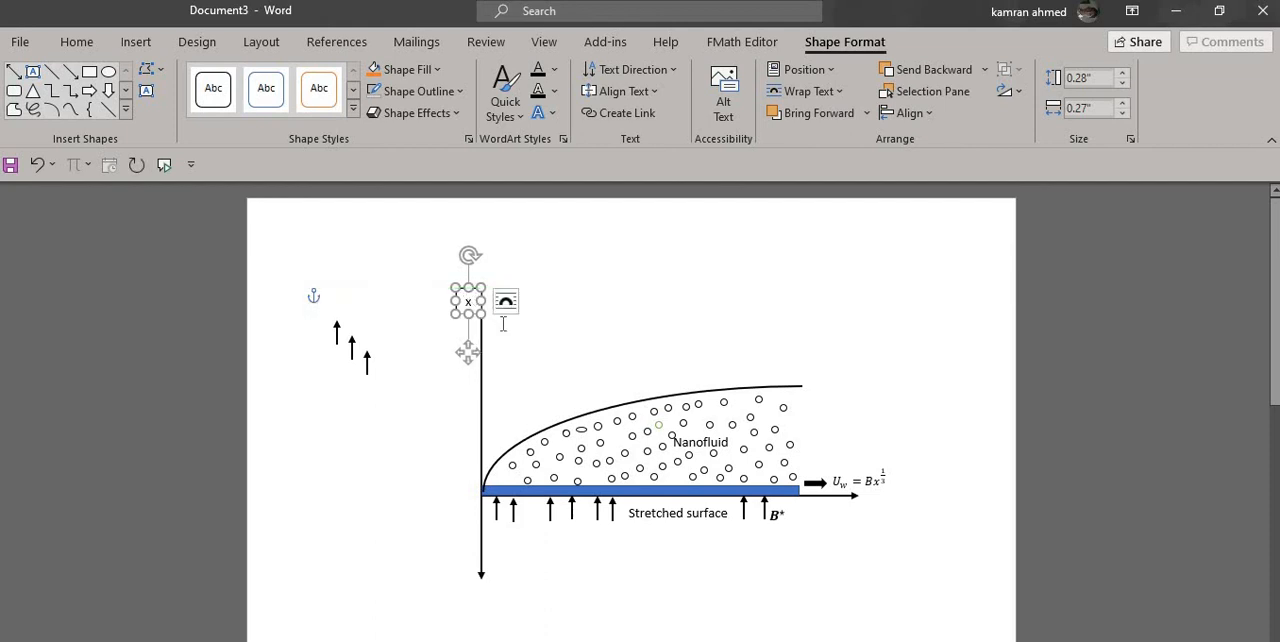
pyautogui.click(521, 336)
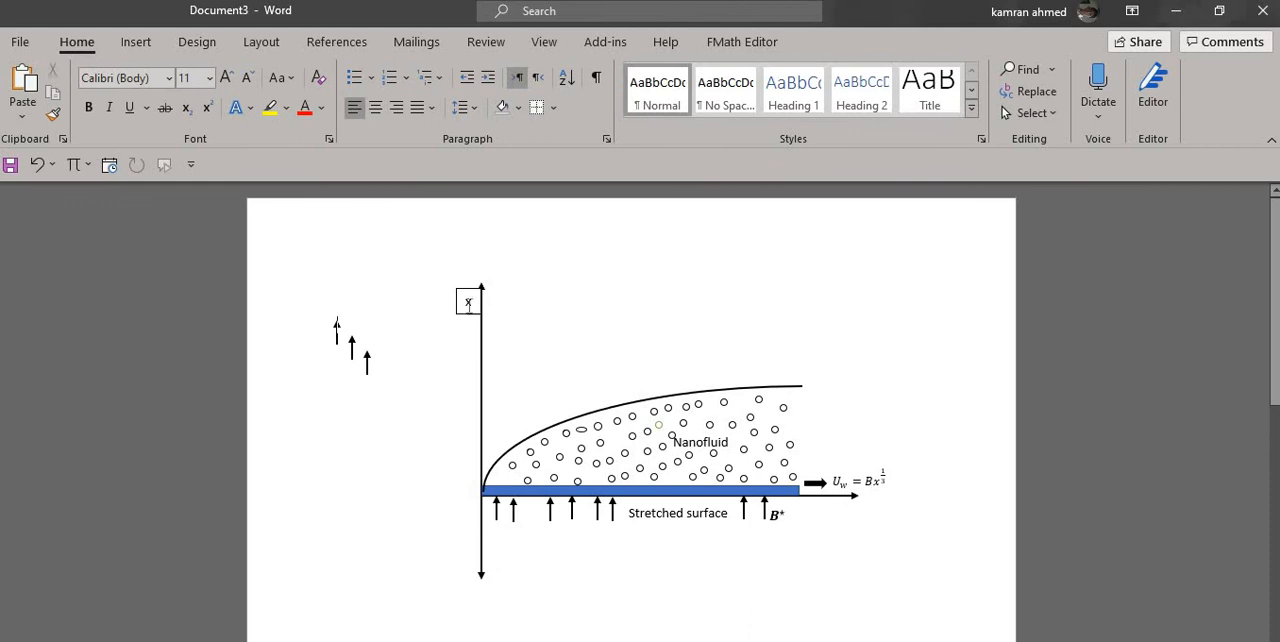
pyautogui.click(467, 303)
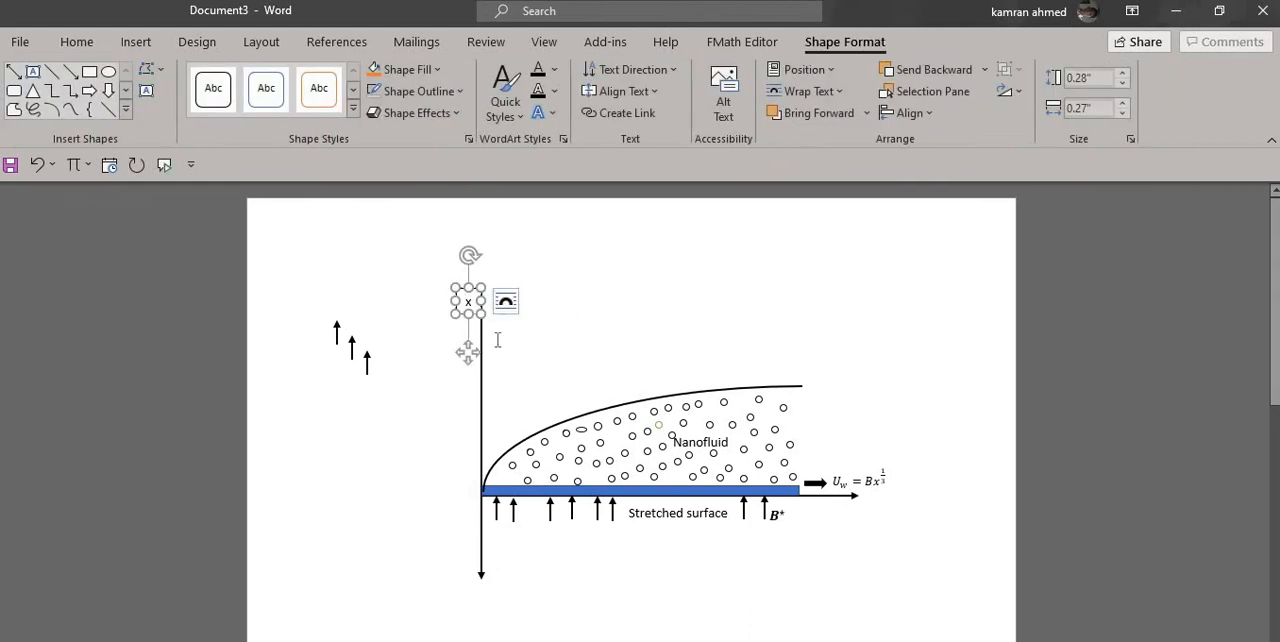
pyautogui.click(497, 340)
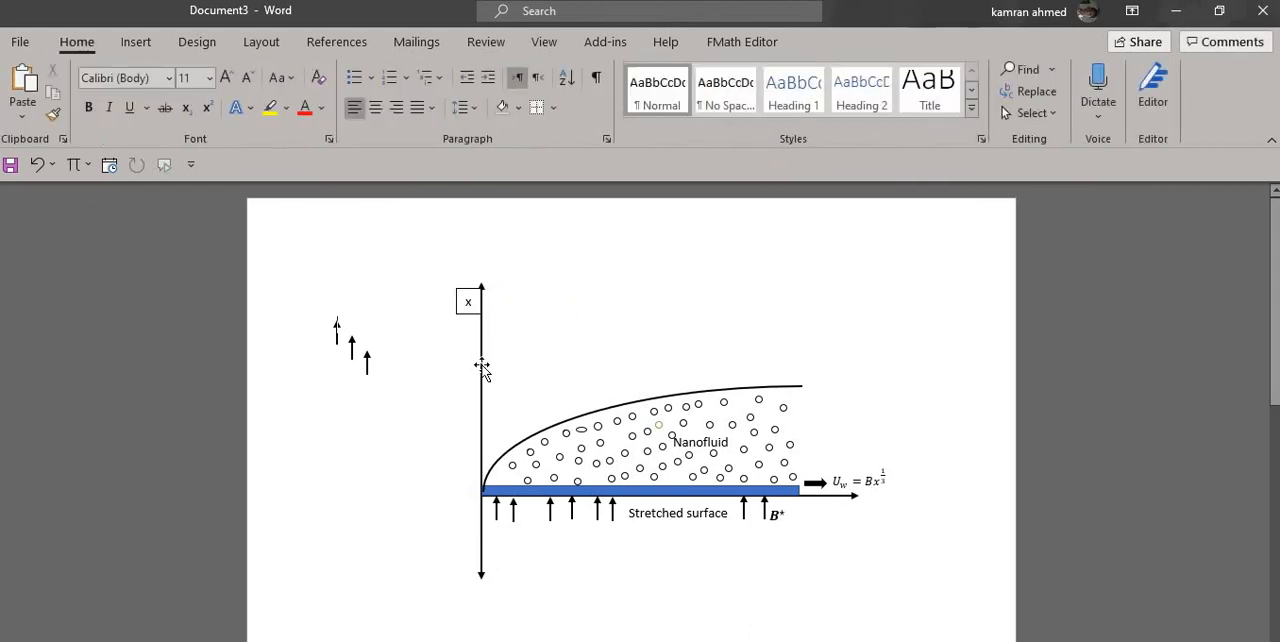
# Shift the vertical axis slightly down and to the right, beside the x label
pyautogui.moveTo(482, 368); pyautogui.dragTo(483, 411)
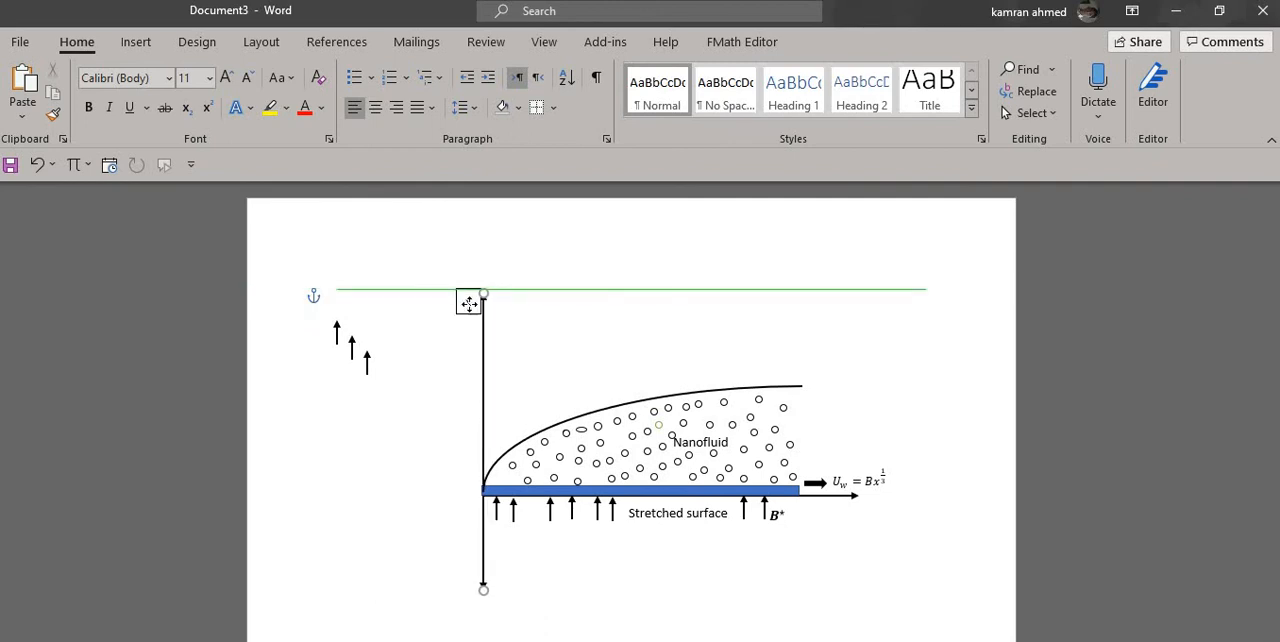
pyautogui.click(469, 302)
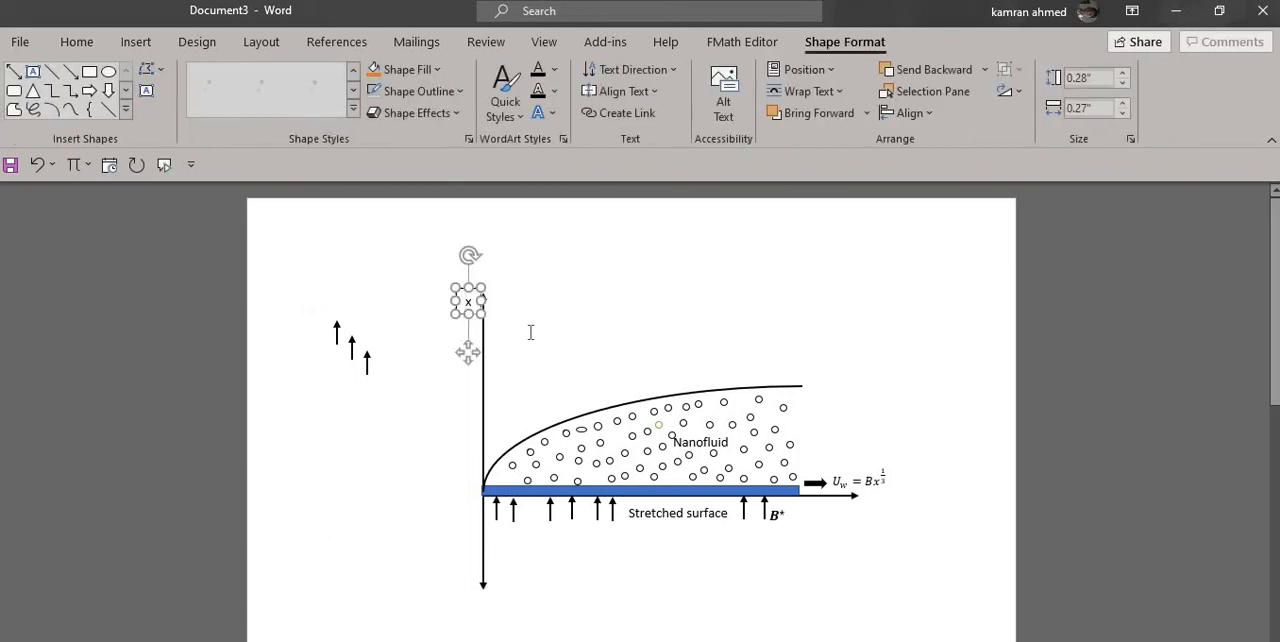
pyautogui.click(496, 319)
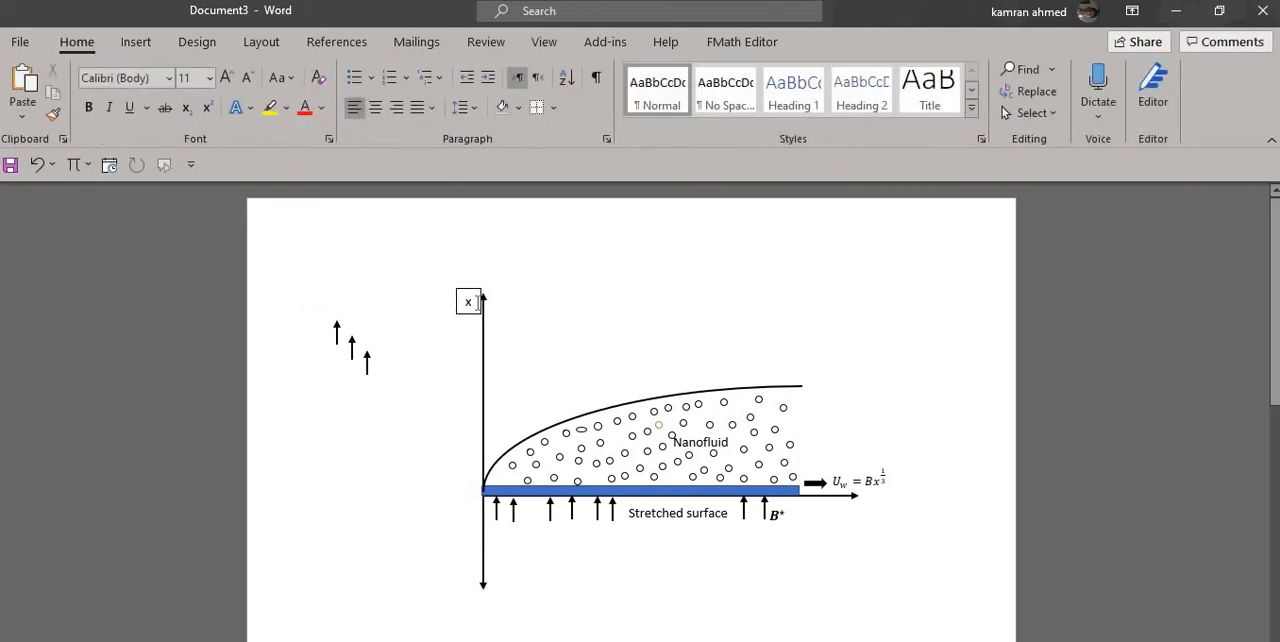
# Remove the outline from the x text box
pyautogui.click(481, 298)
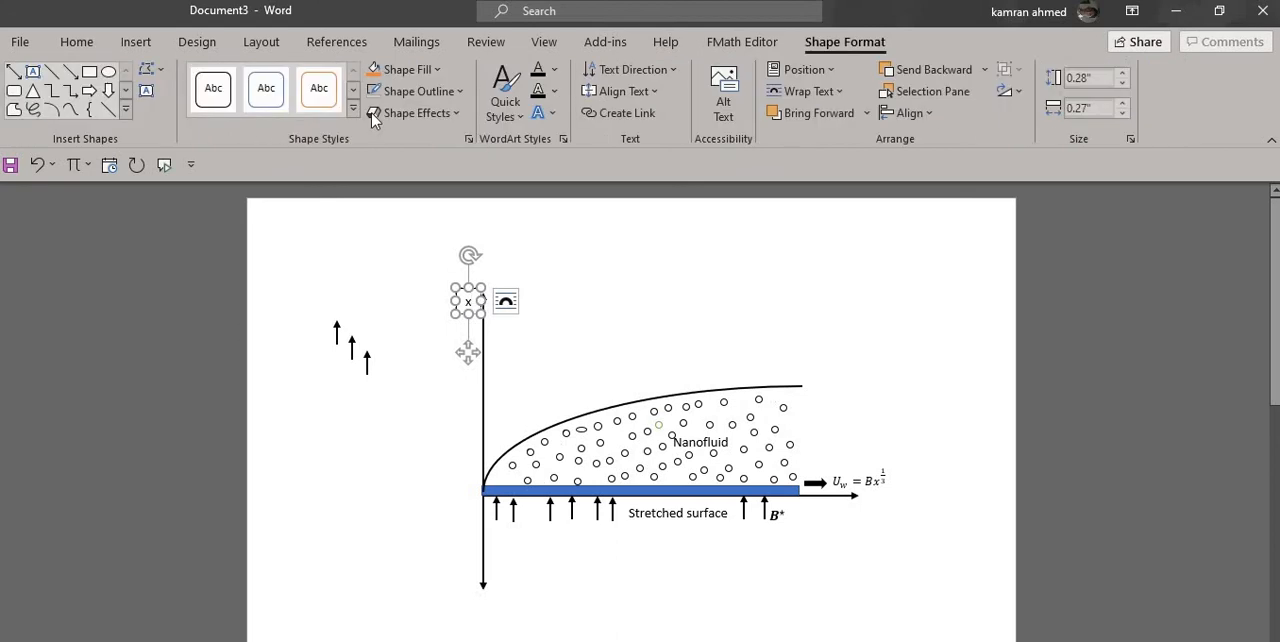
pyautogui.click(410, 100)
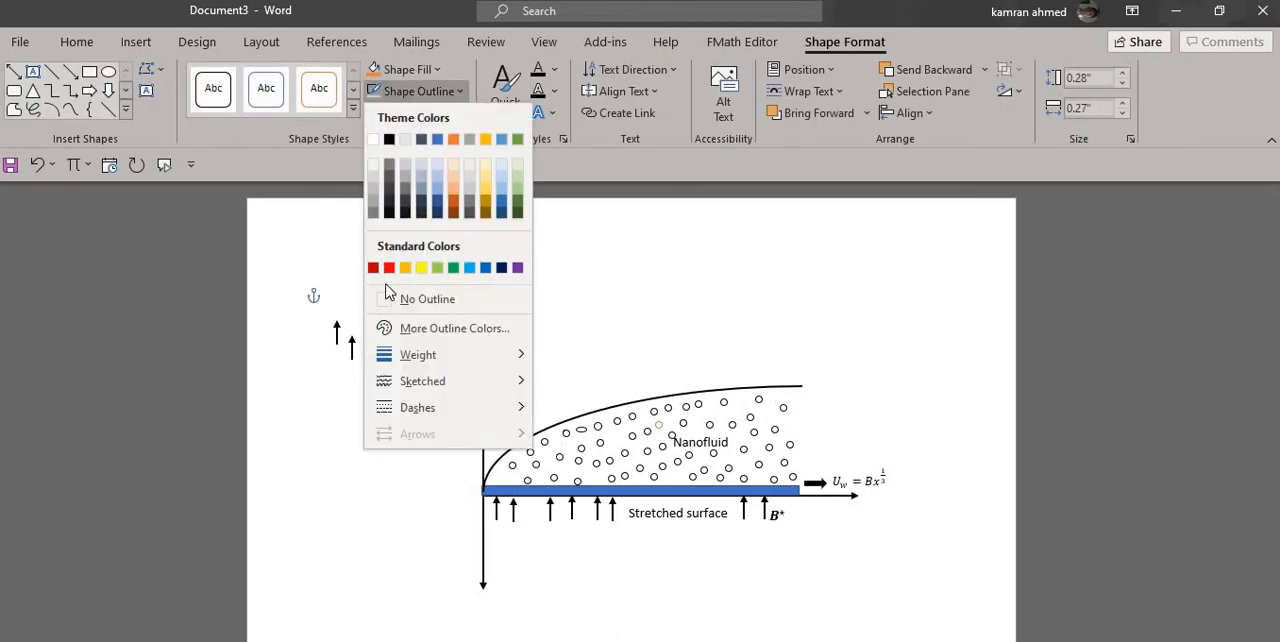
pyautogui.click(576, 310)
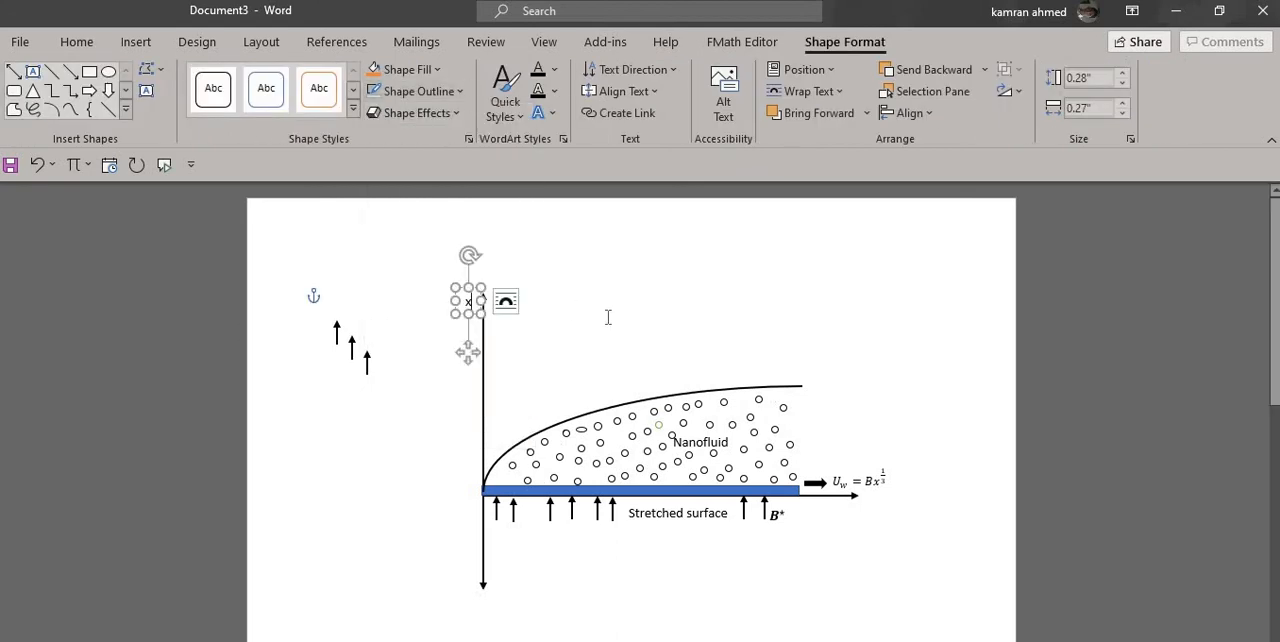
pyautogui.click(607, 317)
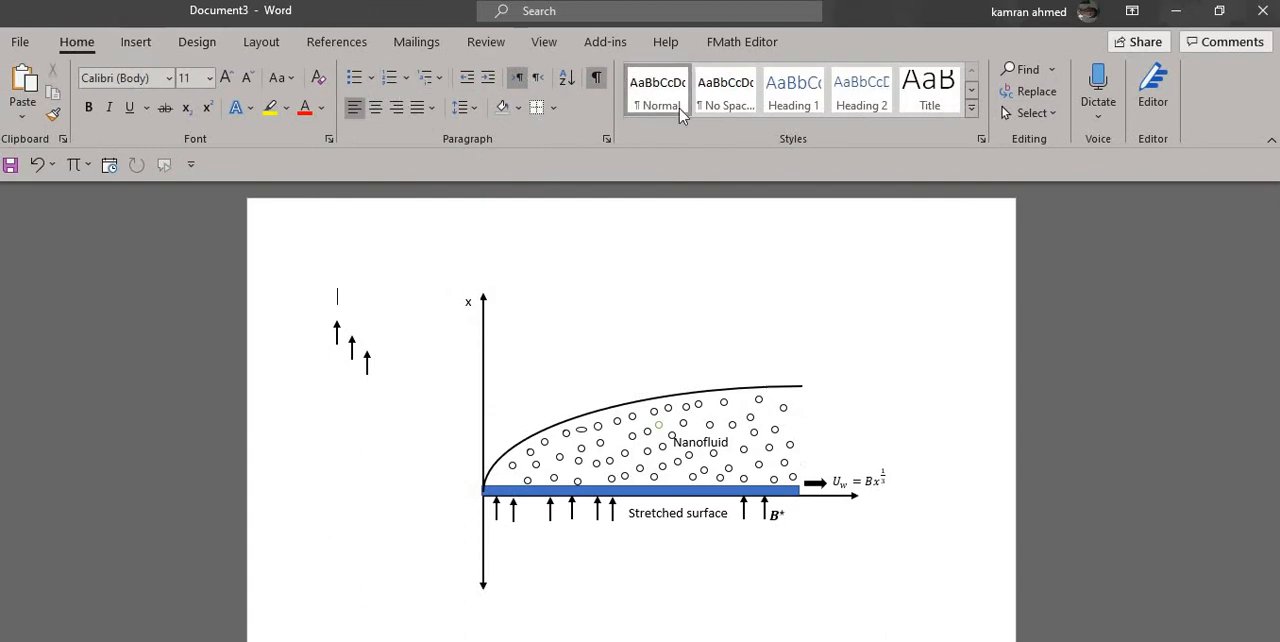
# Insert another Simple Text Box reading "y"
pyautogui.click(143, 46)
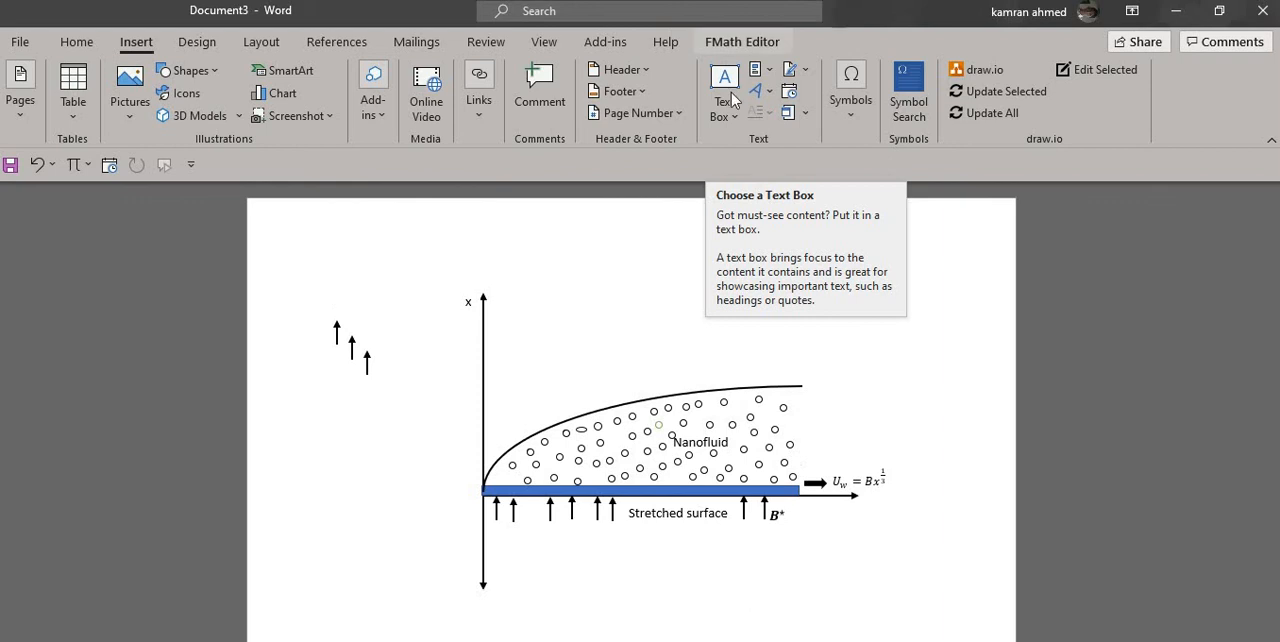
pyautogui.click(733, 99)
pyautogui.click(794, 229)
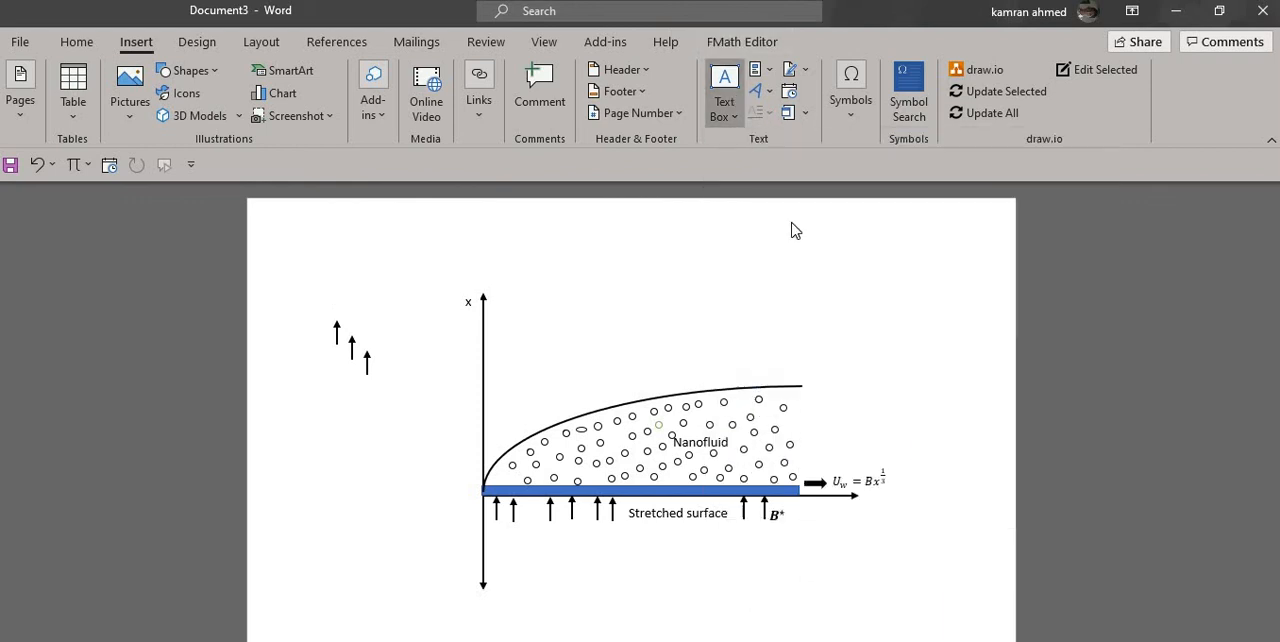
pyautogui.write('y')
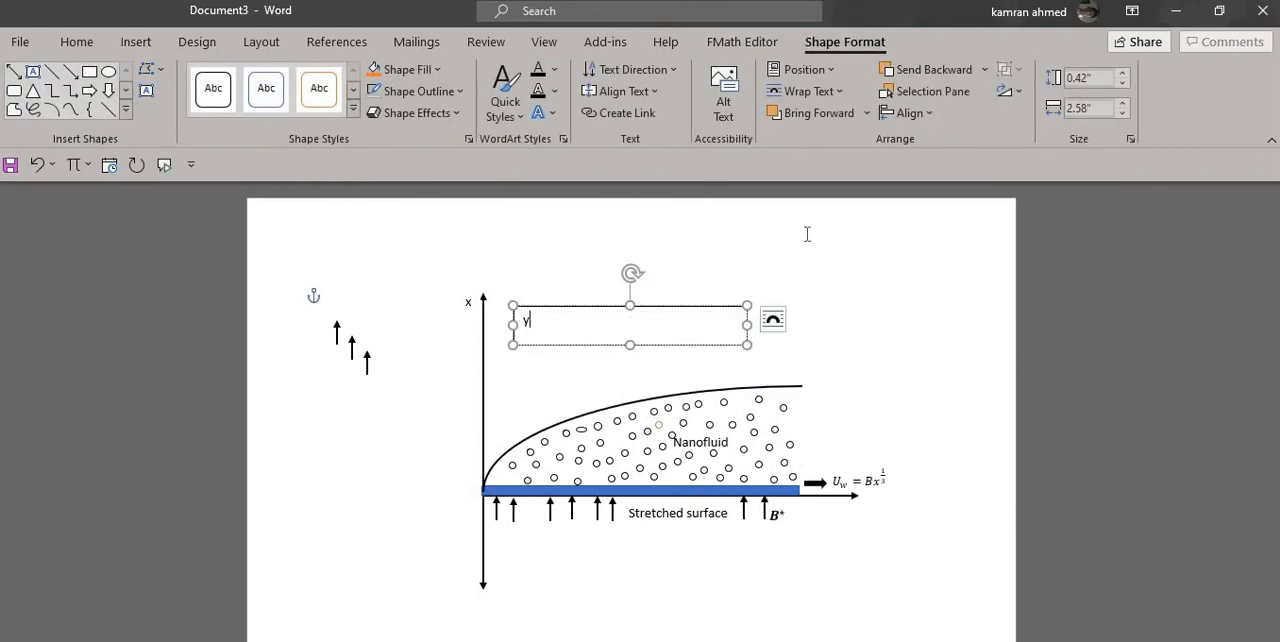
# Shrink the y text box to about 0.28" high and 0.26" wide and place it just below the horizontal axis's arrowhead
pyautogui.moveTo(747, 325); pyautogui.dragTo(537, 333)
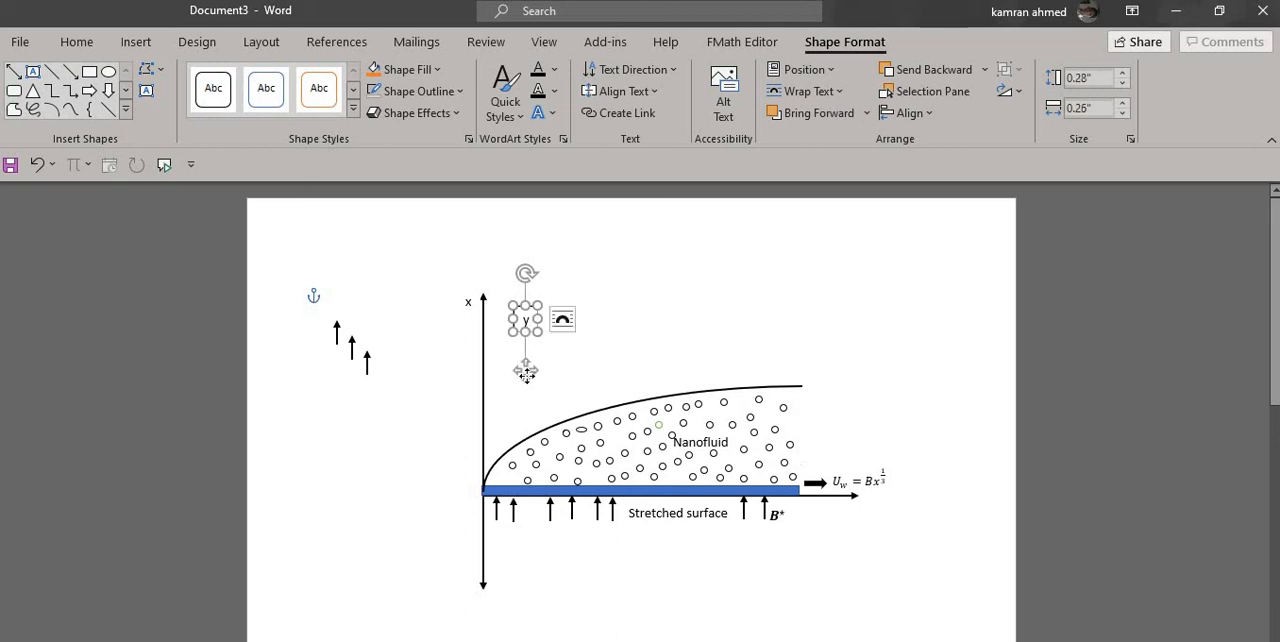
pyautogui.moveTo(526, 372); pyautogui.dragTo(866, 562)
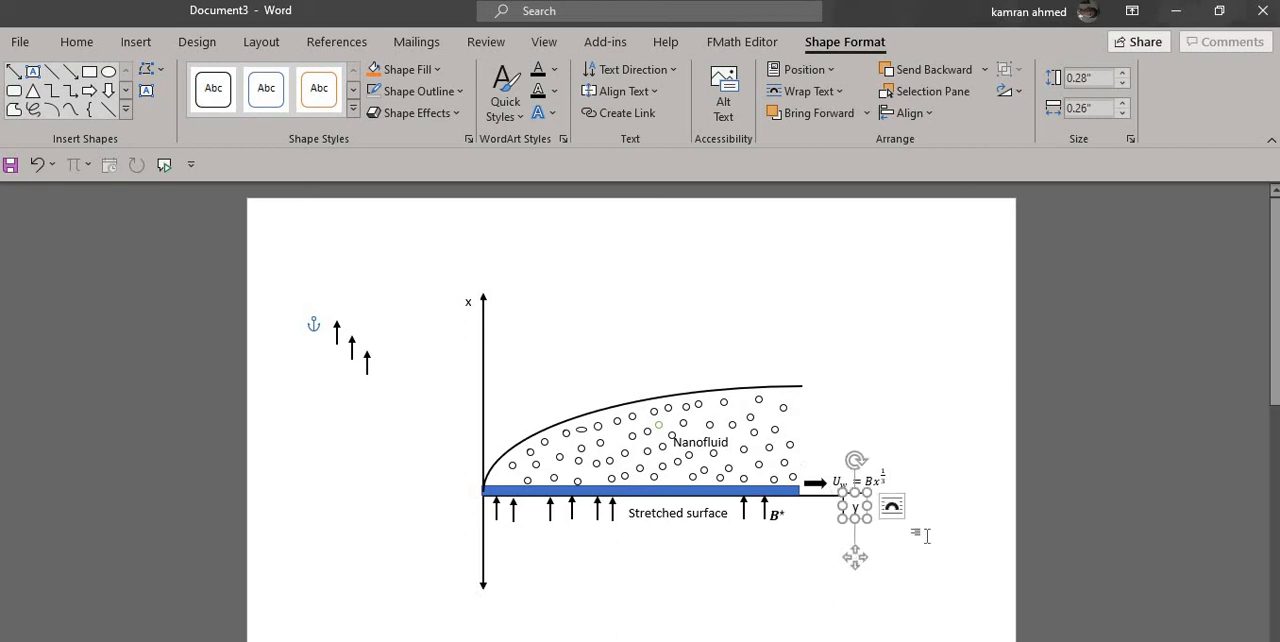
pyautogui.click(869, 521)
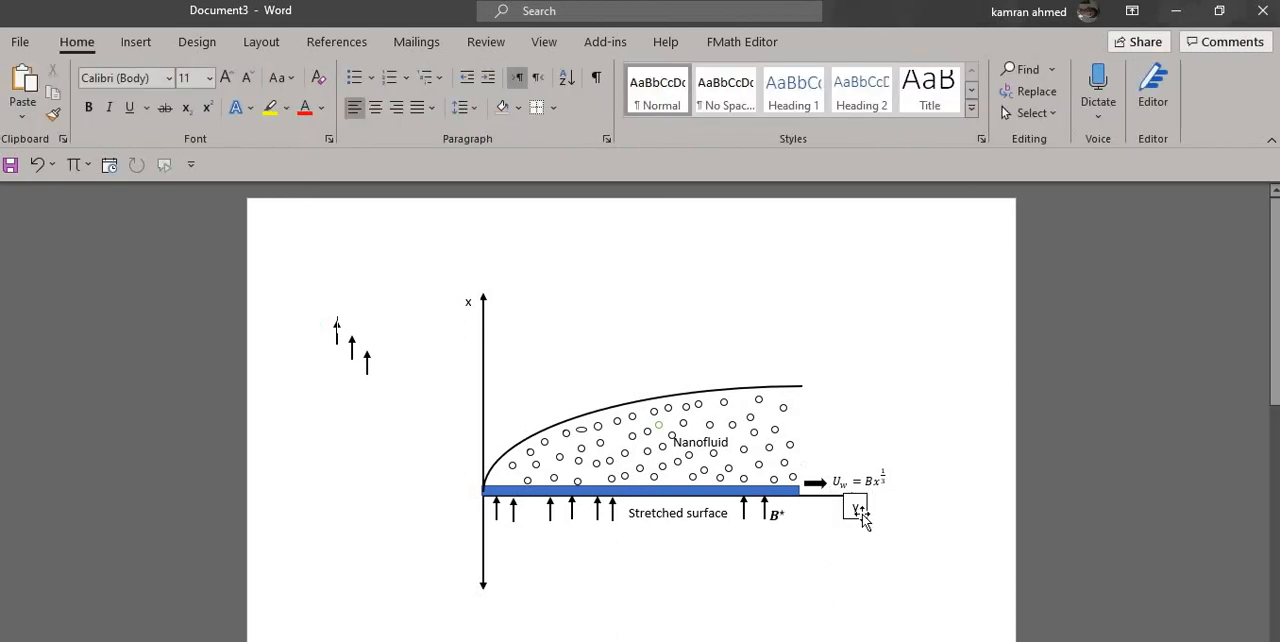
# Set the y text box's wrapping to Behind Text so it does not cover the axis arrowhead
pyautogui.click(860, 512)
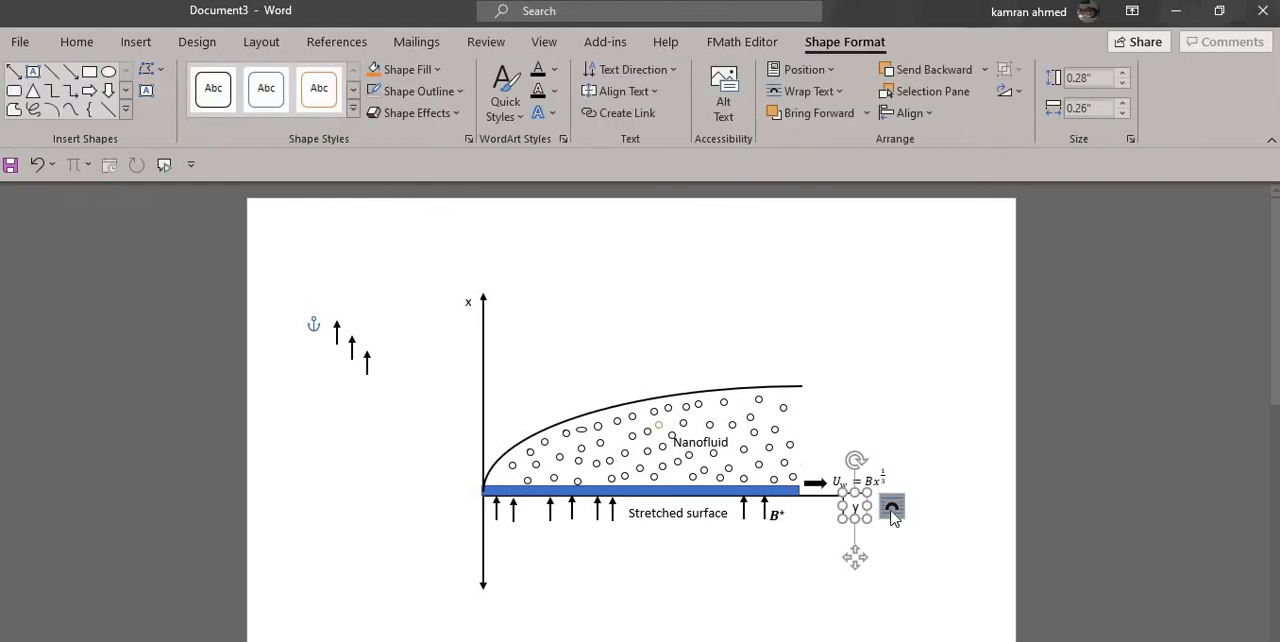
pyautogui.click(890, 509)
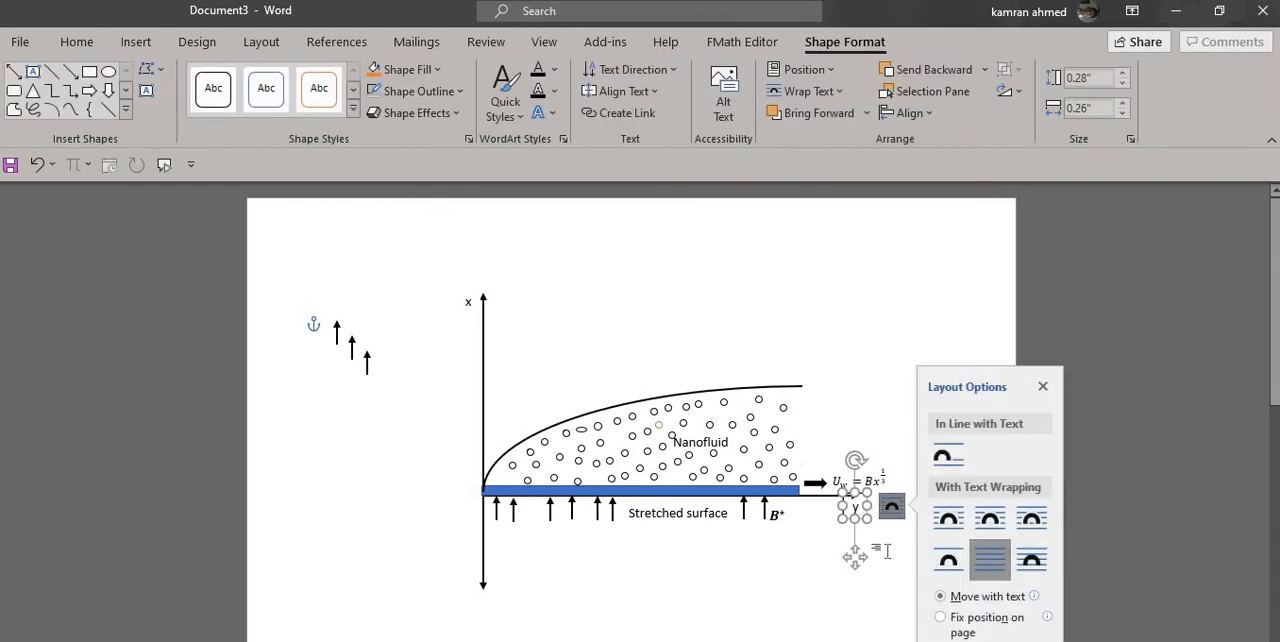
pyautogui.click(885, 519)
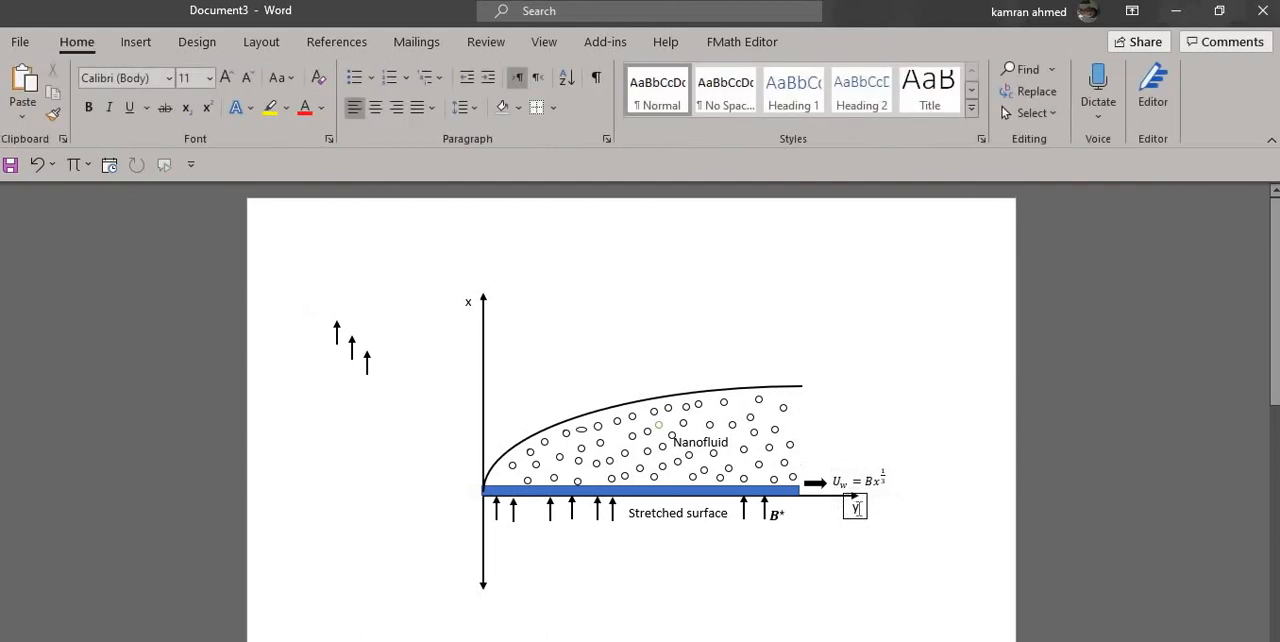
# Remove the outline from the y text box
pyautogui.click(856, 508)
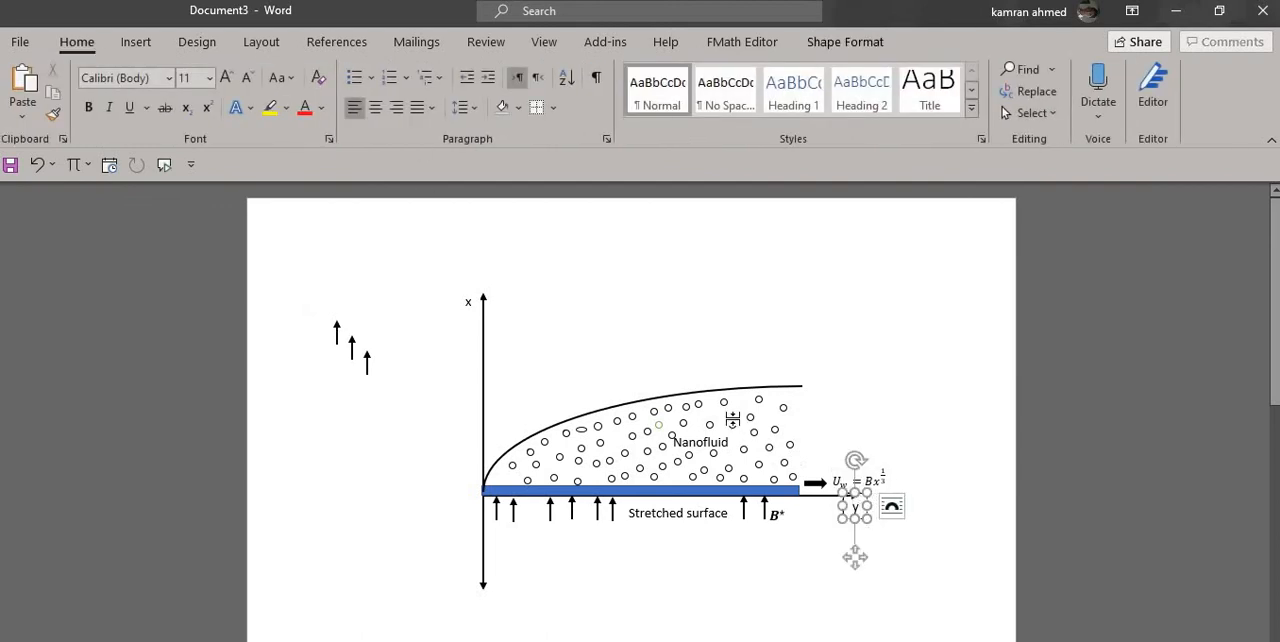
pyautogui.doubleClick(859, 508)
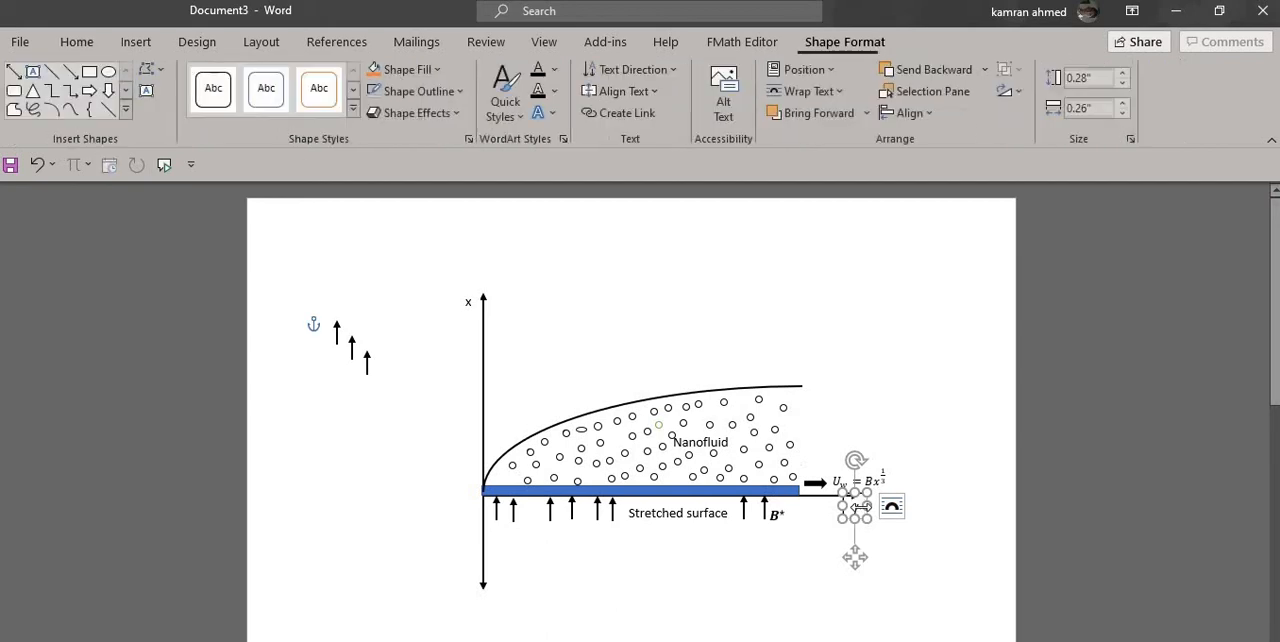
pyautogui.click(459, 93)
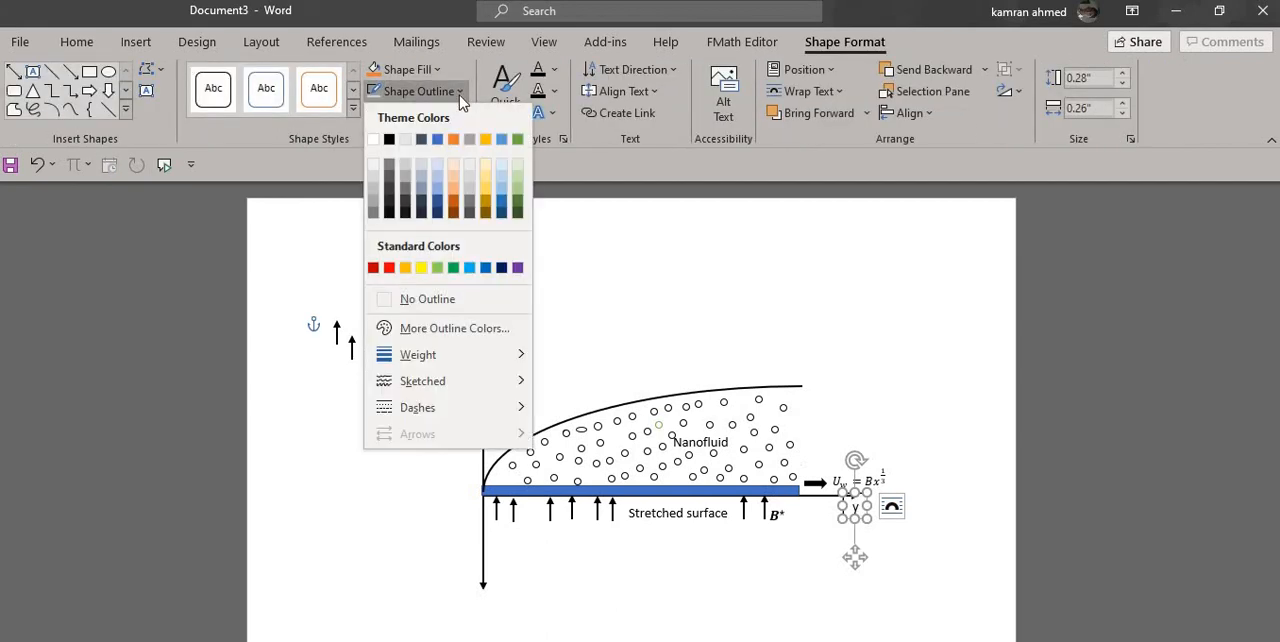
pyautogui.click(441, 300)
pyautogui.click(757, 336)
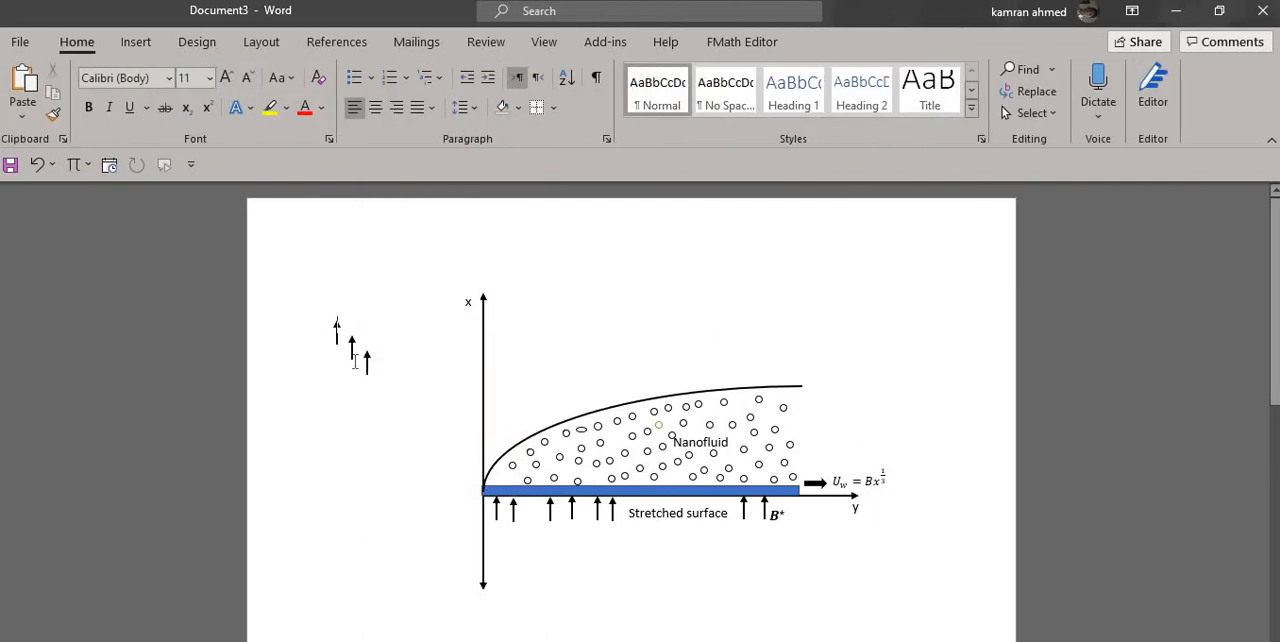
# Move two of the three spare upward arrows below the horizontal axis, on either side of the third arrow from the vertical axis
pyautogui.click(368, 364)
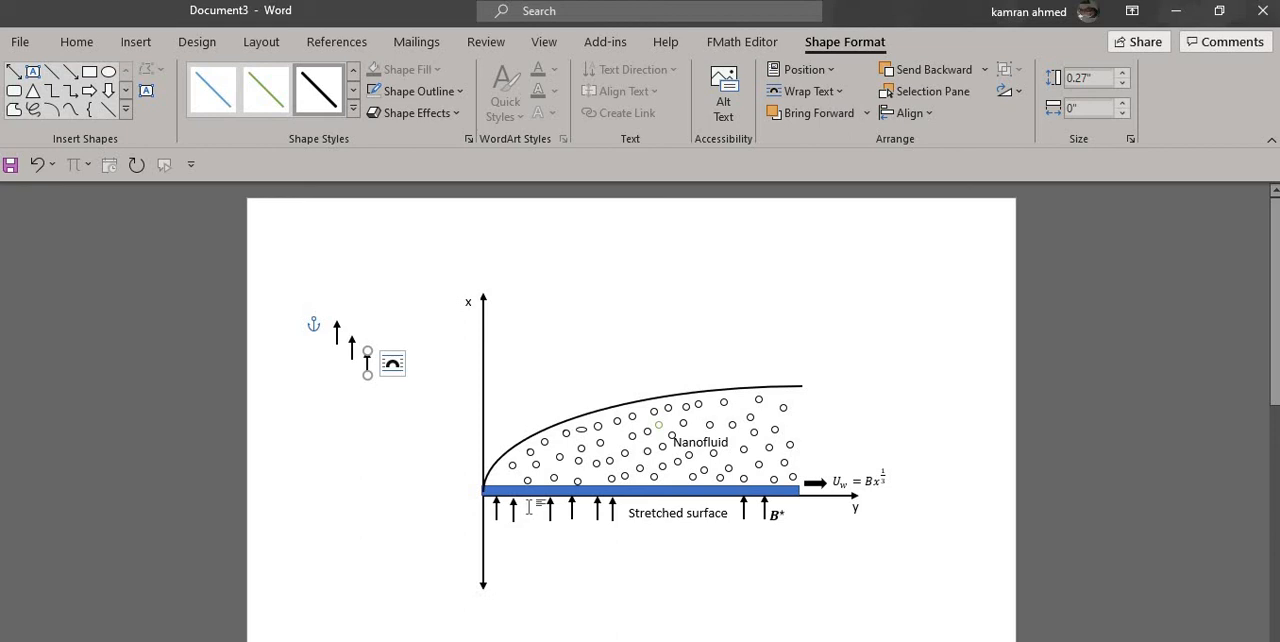
pyautogui.moveTo(368, 364); pyautogui.dragTo(526, 505)
pyautogui.click(350, 364)
pyautogui.click(352, 347)
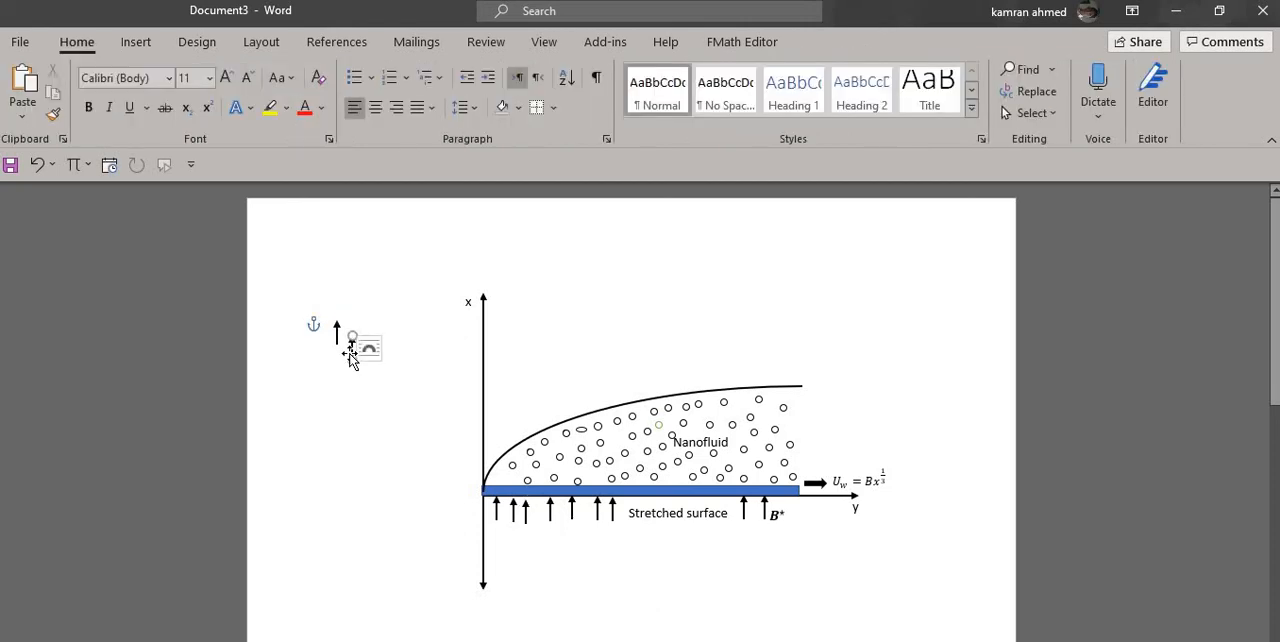
pyautogui.moveTo(350, 347); pyautogui.dragTo(563, 510)
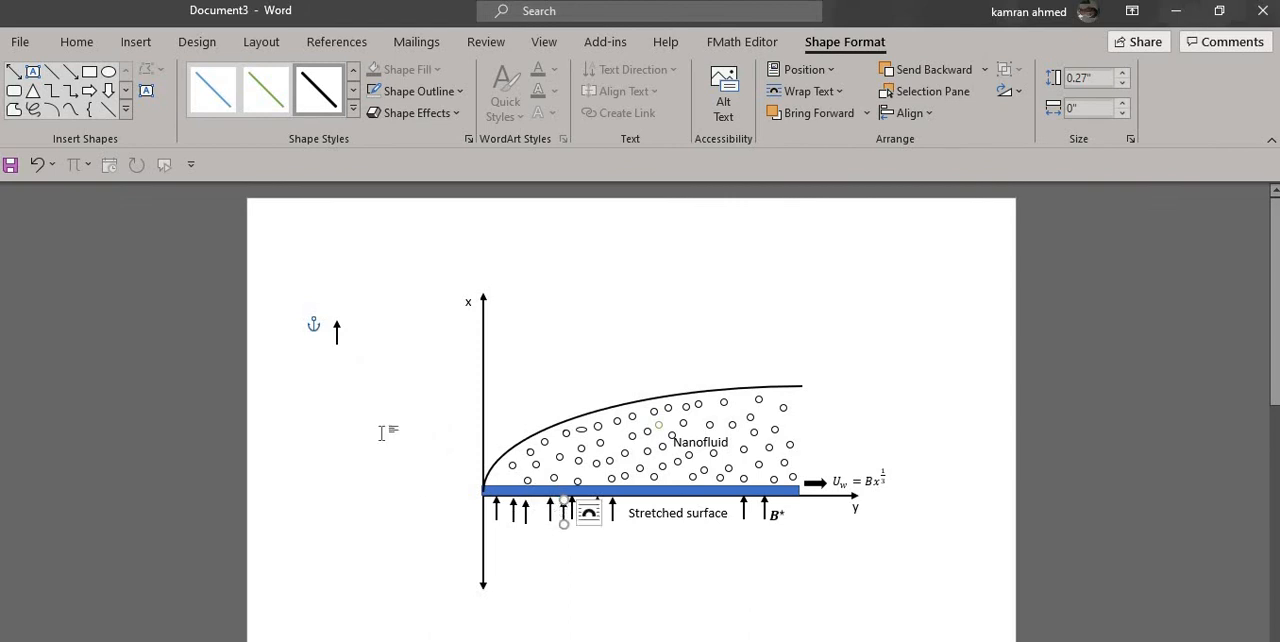
# Nudge the newly placed third arrow from the vertical axis slightly upward to align it with the neighbouring arrows
pyautogui.click(529, 519)
pyautogui.moveTo(527, 510); pyautogui.dragTo(528, 507)
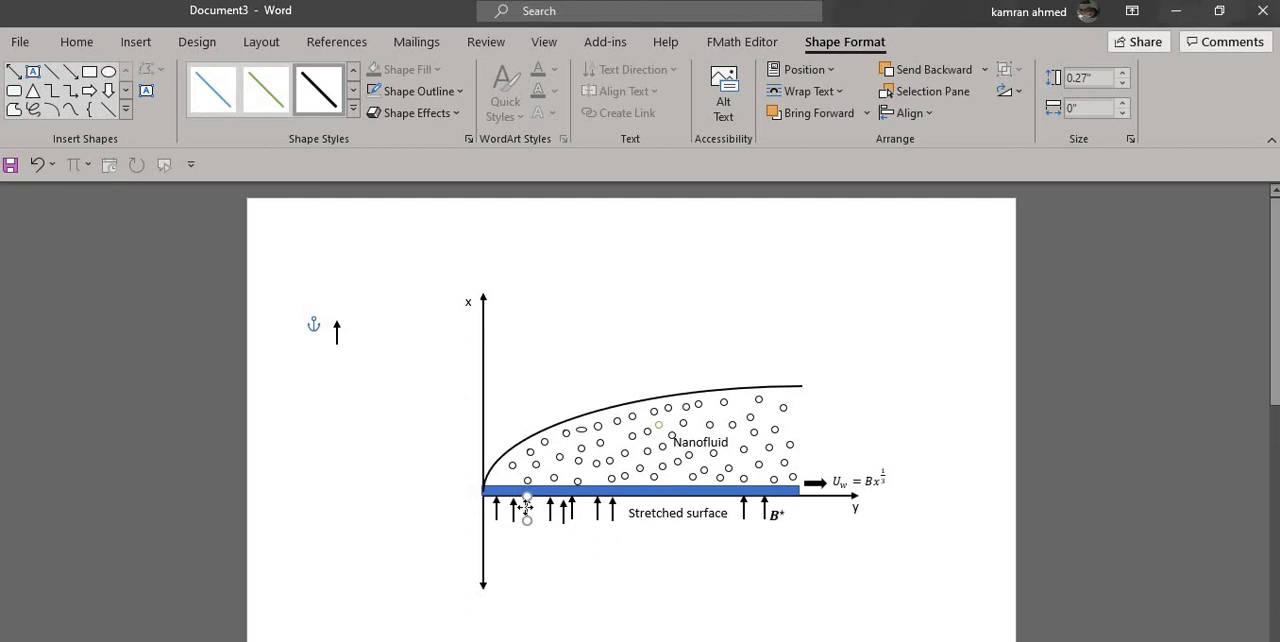
pyautogui.click(562, 549)
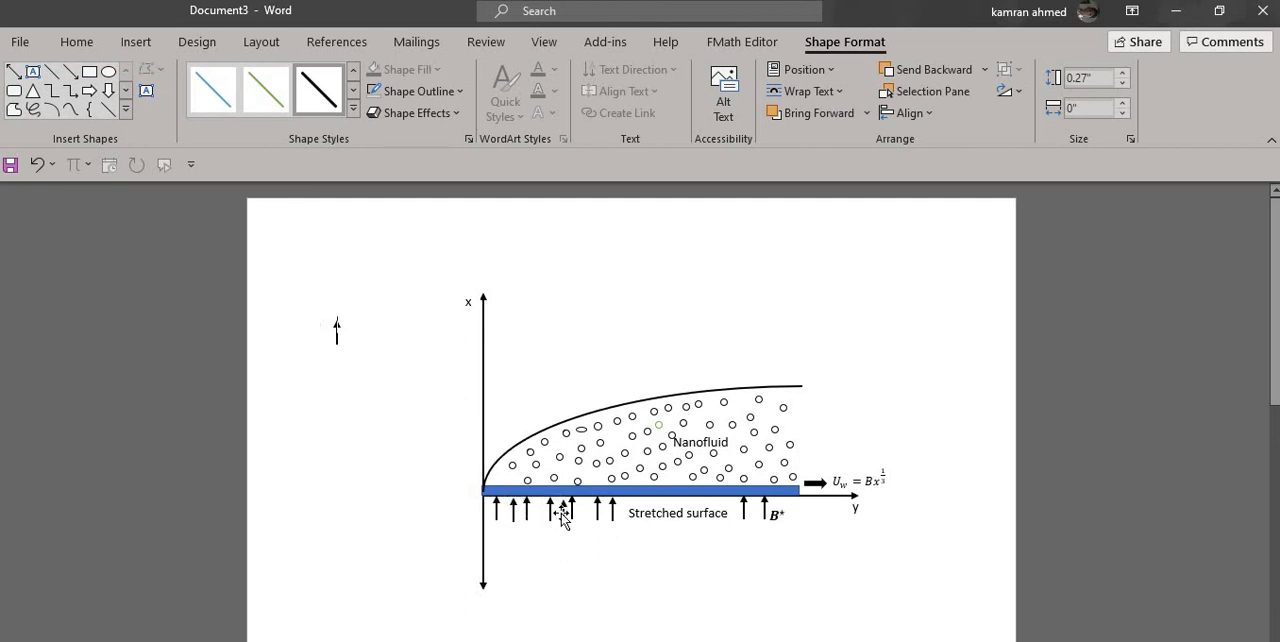